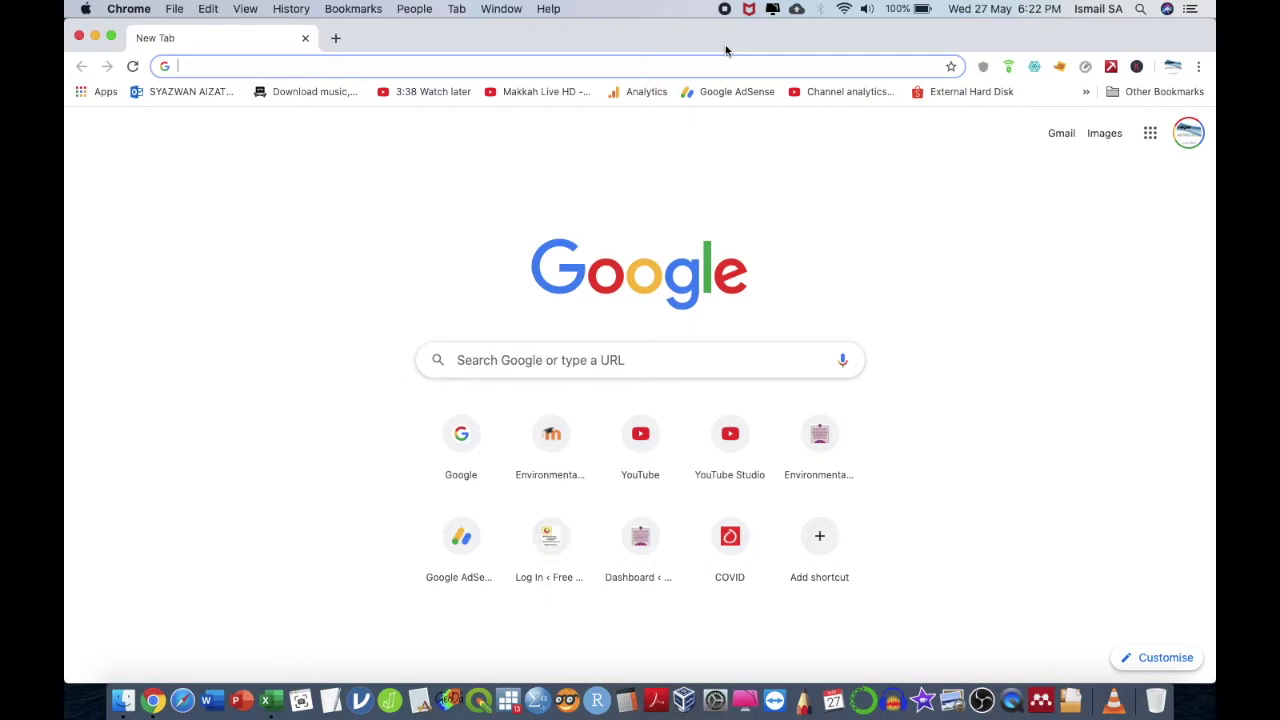
- Load the learn.myenvironmentalhealth.com learning site in the new Chrome tab
text(learn)
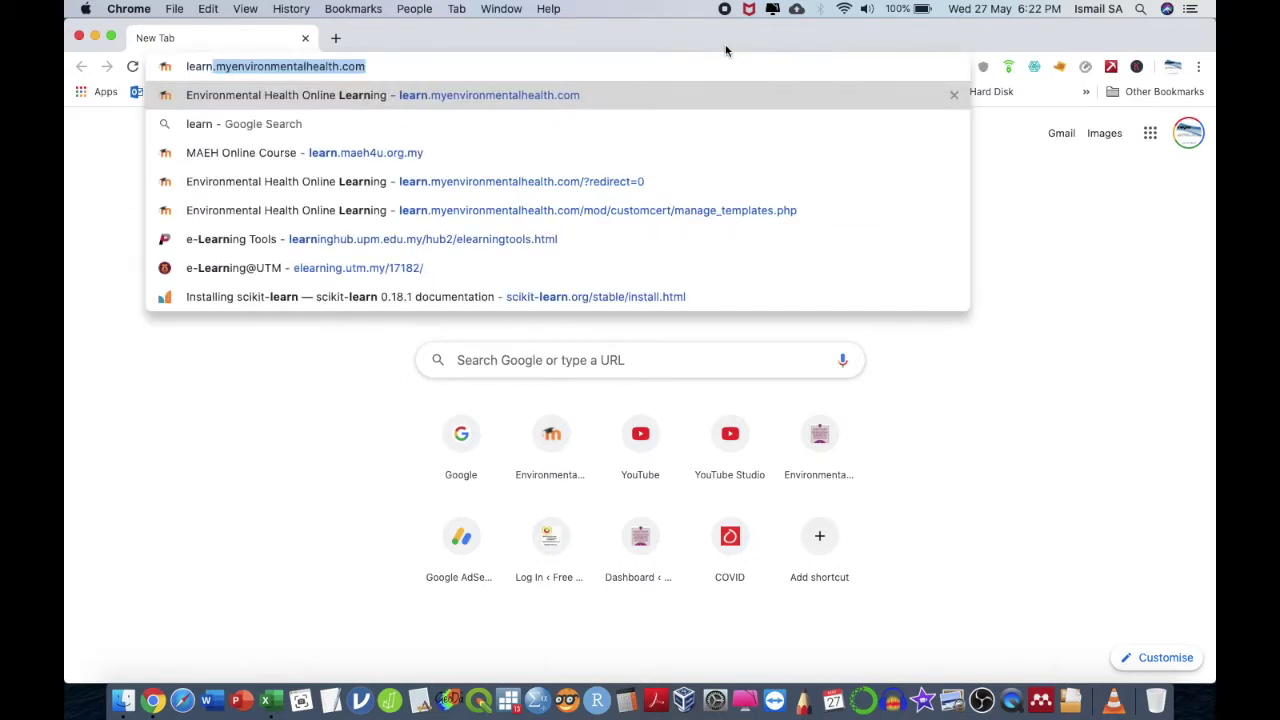
key(Return)
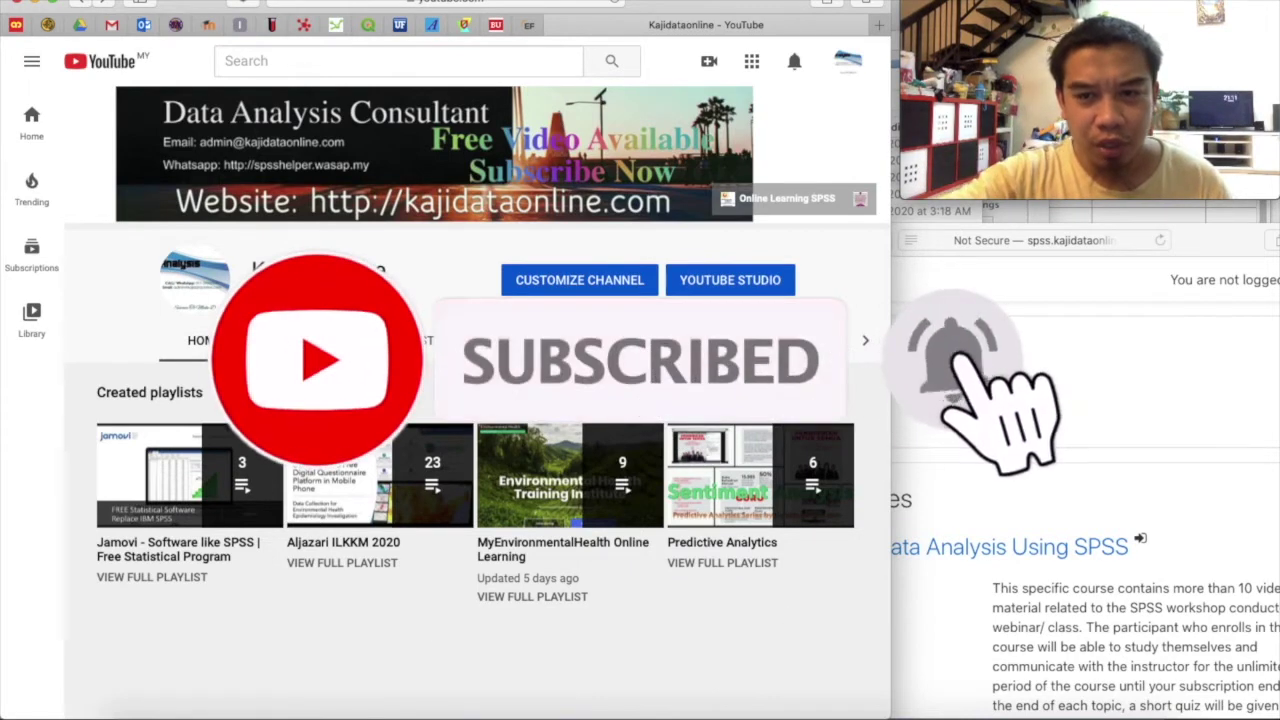
- Bring the course website window forward and scroll down the Moodle dashboard
click(1030, 424)
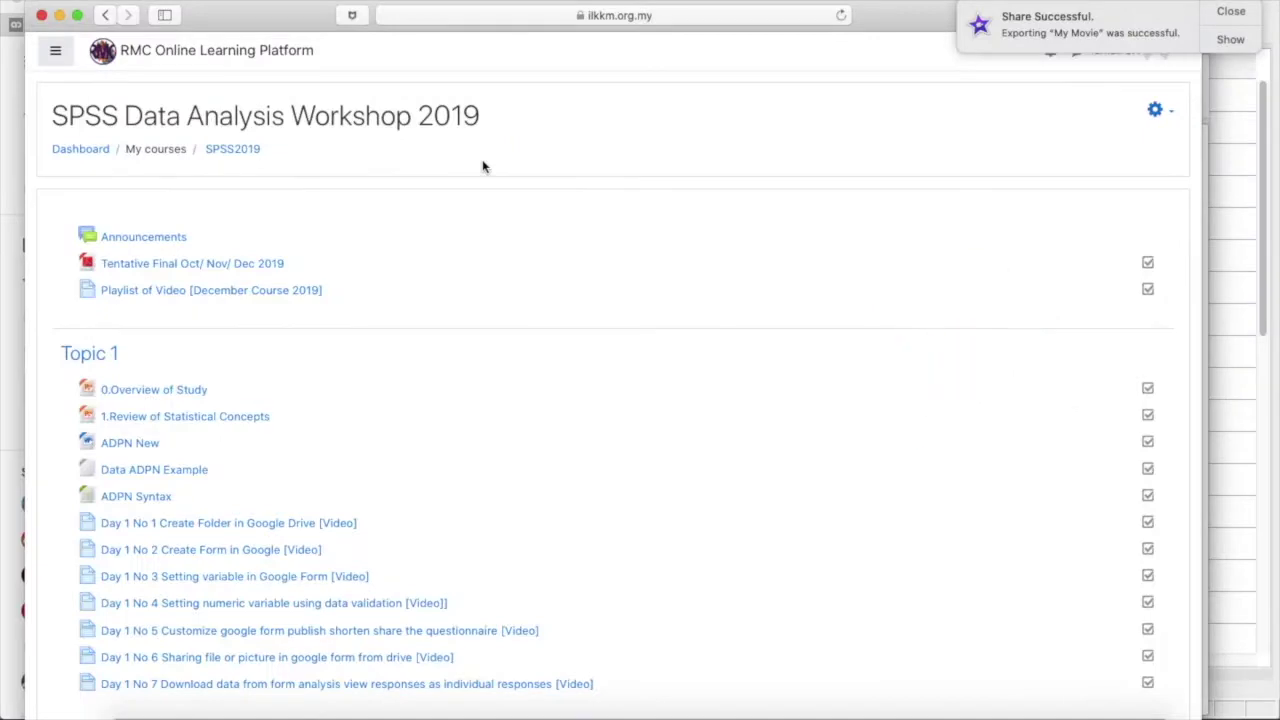
scroll(482, 167, down, 20)
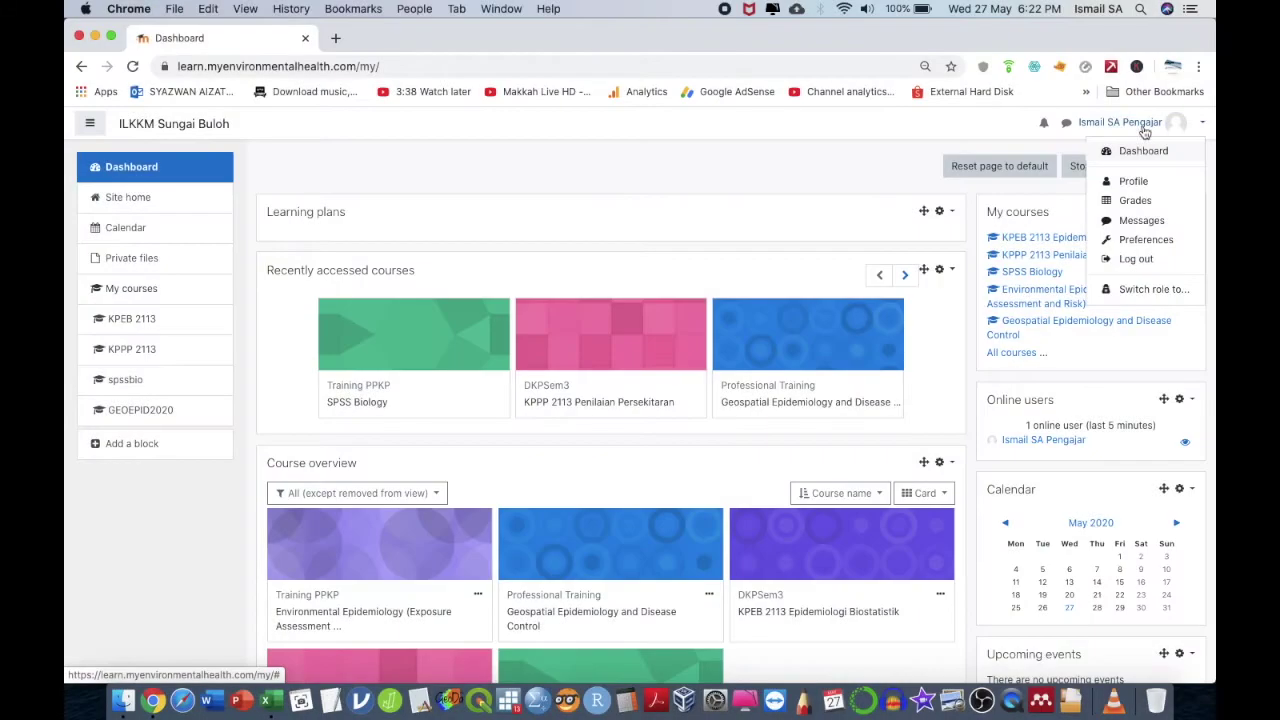
- Close the user menu, open the SPSS Biology course and look through Topics 1–4
click(1120, 122)
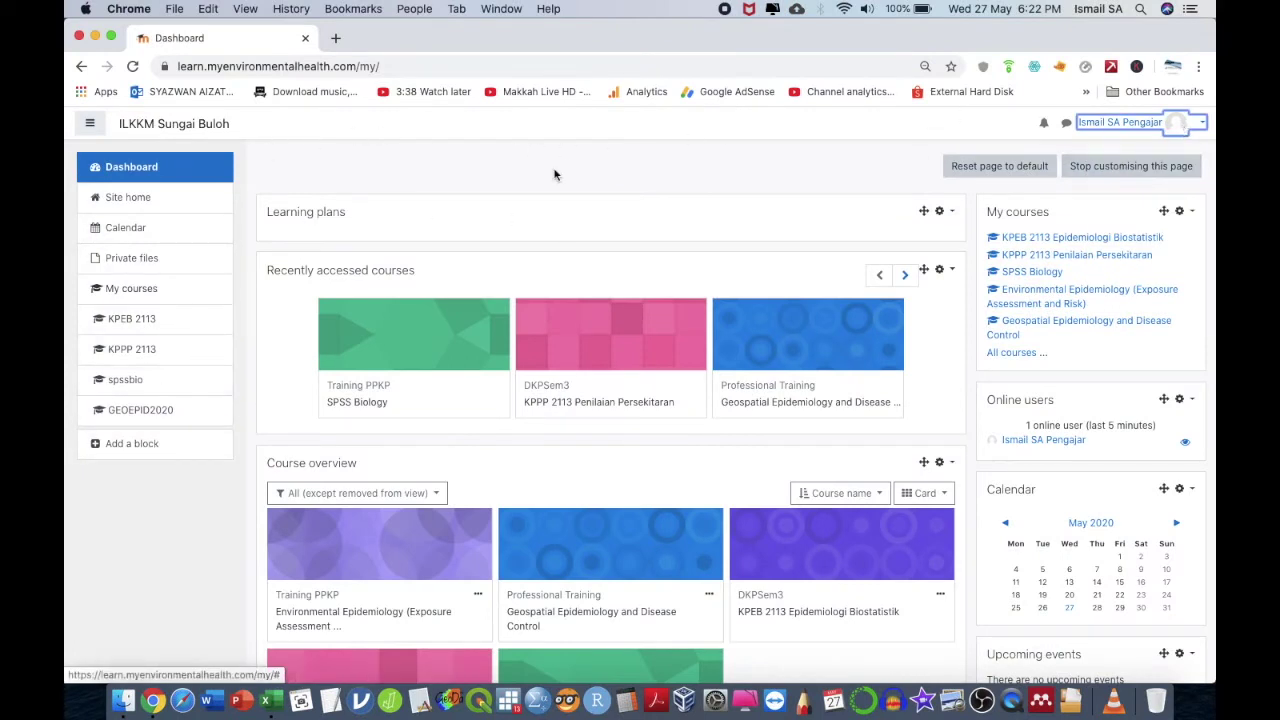
click(128, 381)
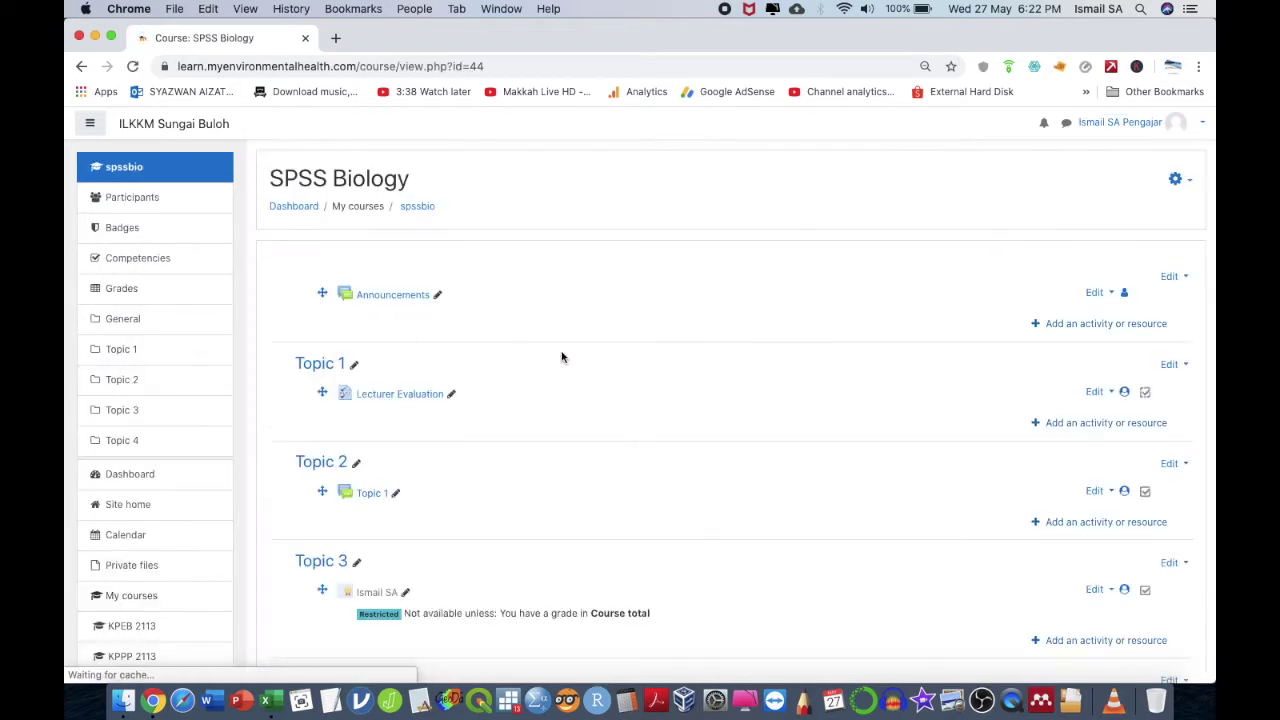
scroll(934, 458, down, 5)
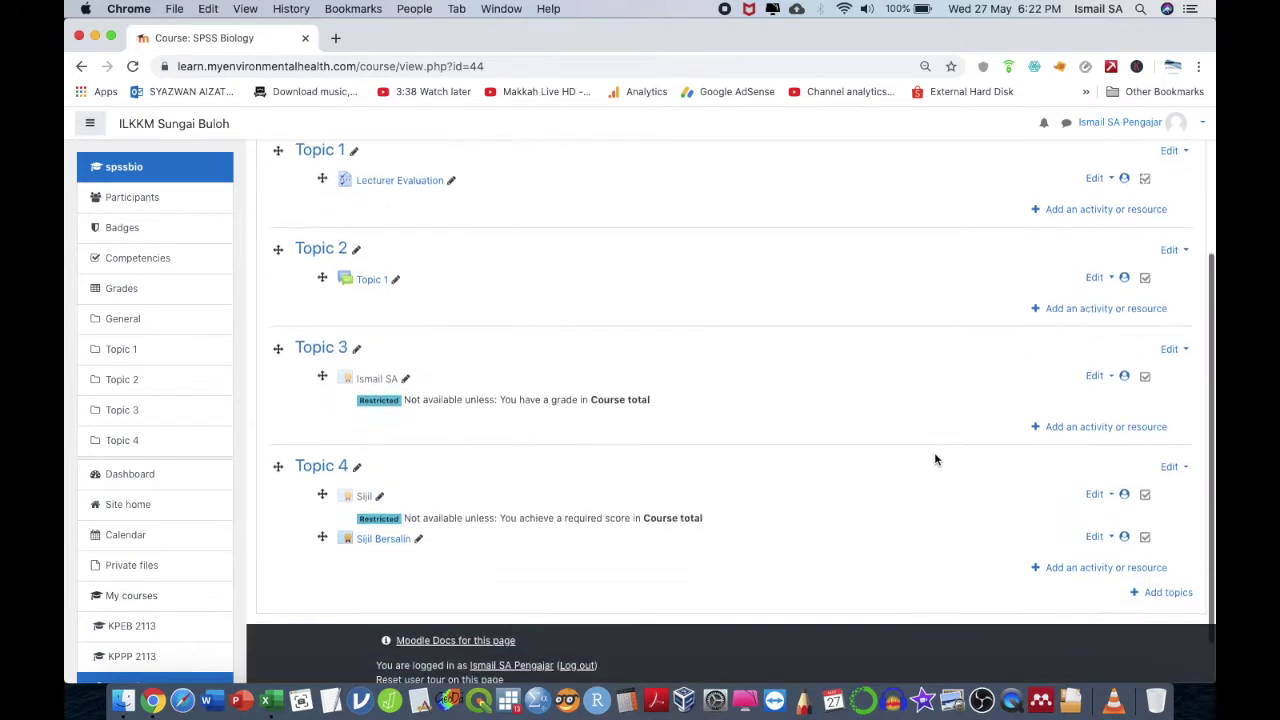
scroll(935, 459, up, 4)
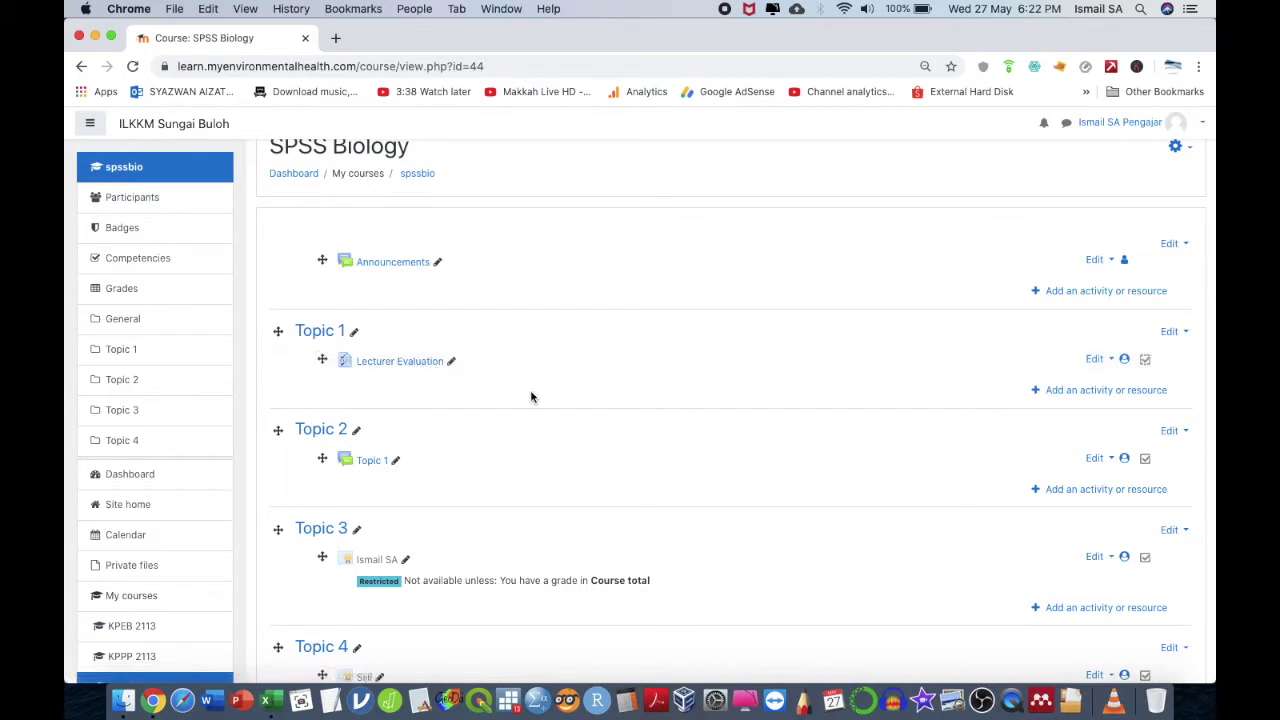
scroll(530, 397, down, 3)
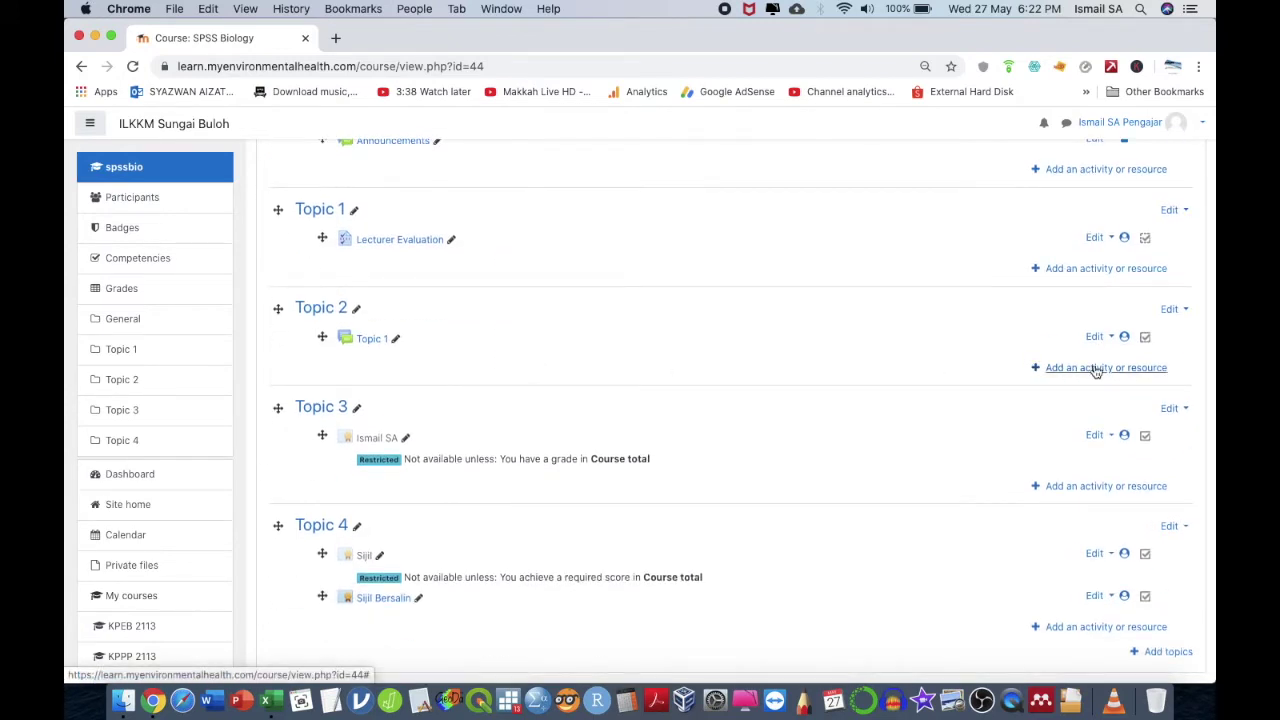
- Add a Questionnaire activity to Topic 2 of SPSS Biology
click(1097, 369)
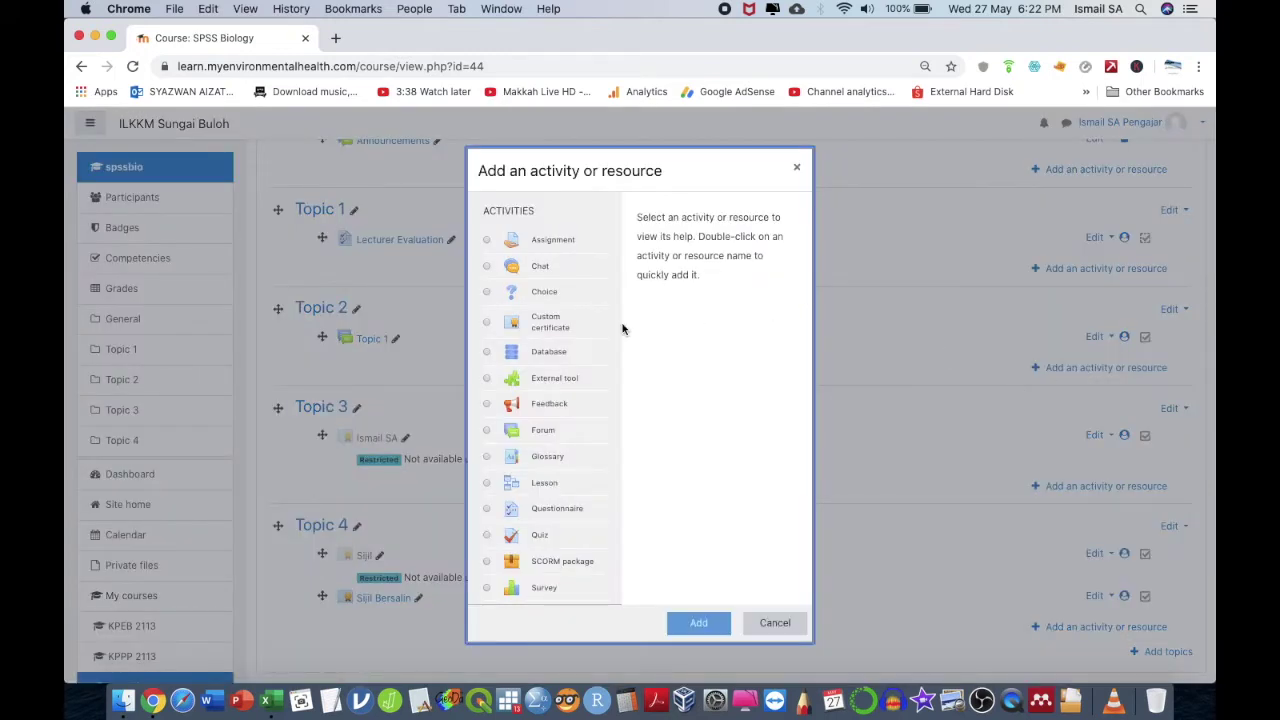
scroll(563, 366, down, 2)
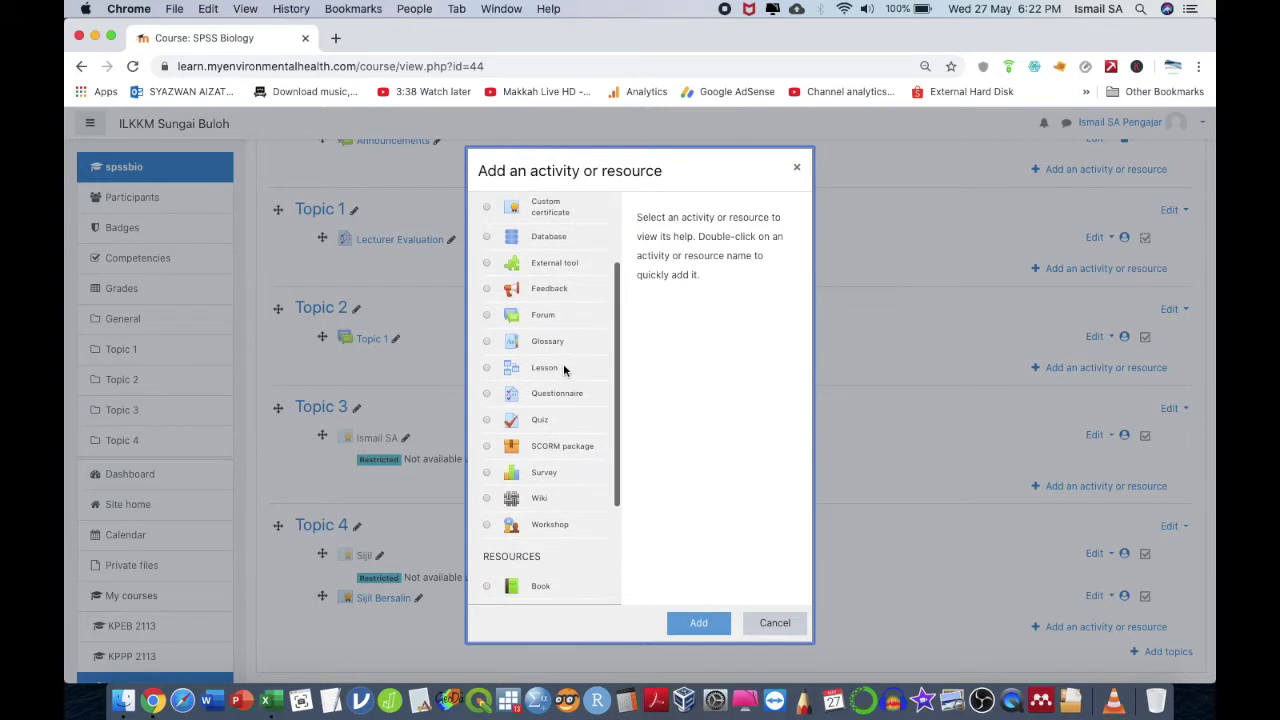
click(543, 398)
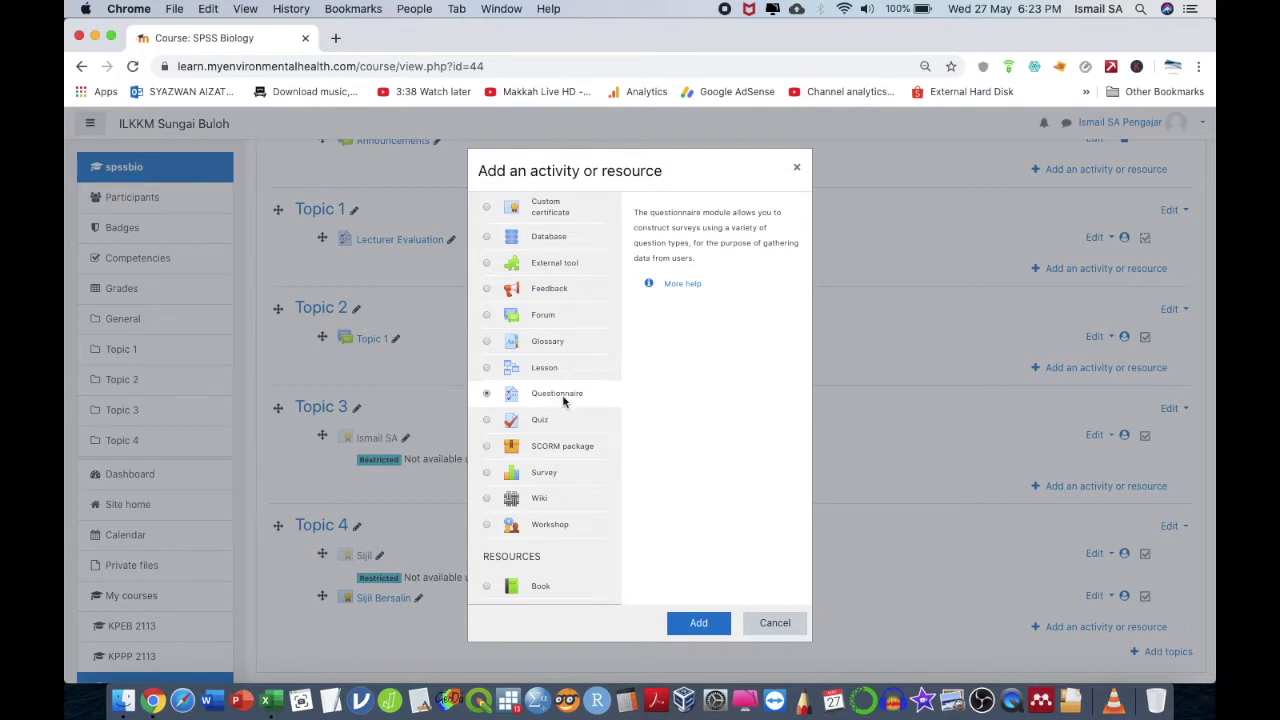
click(709, 622)
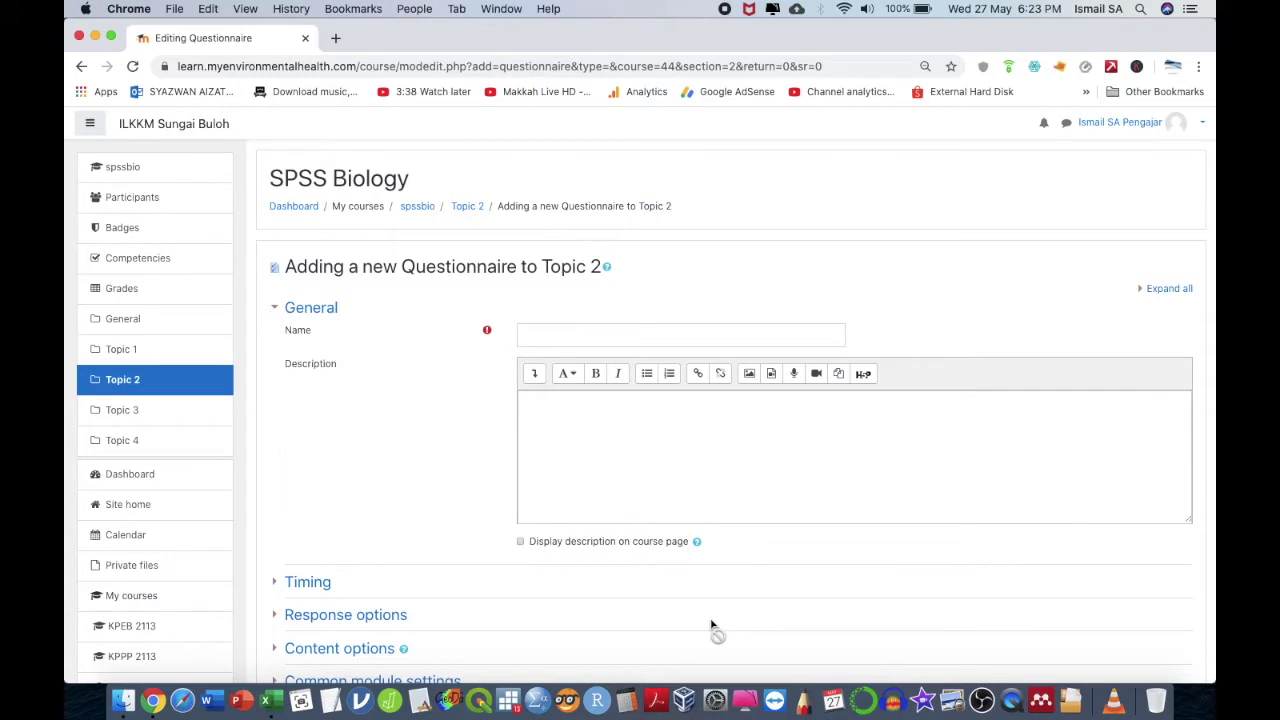
- Name the questionnaire 'Course Evaluation', describe it 'Please answer accordingly', then save and display it
click(685, 333)
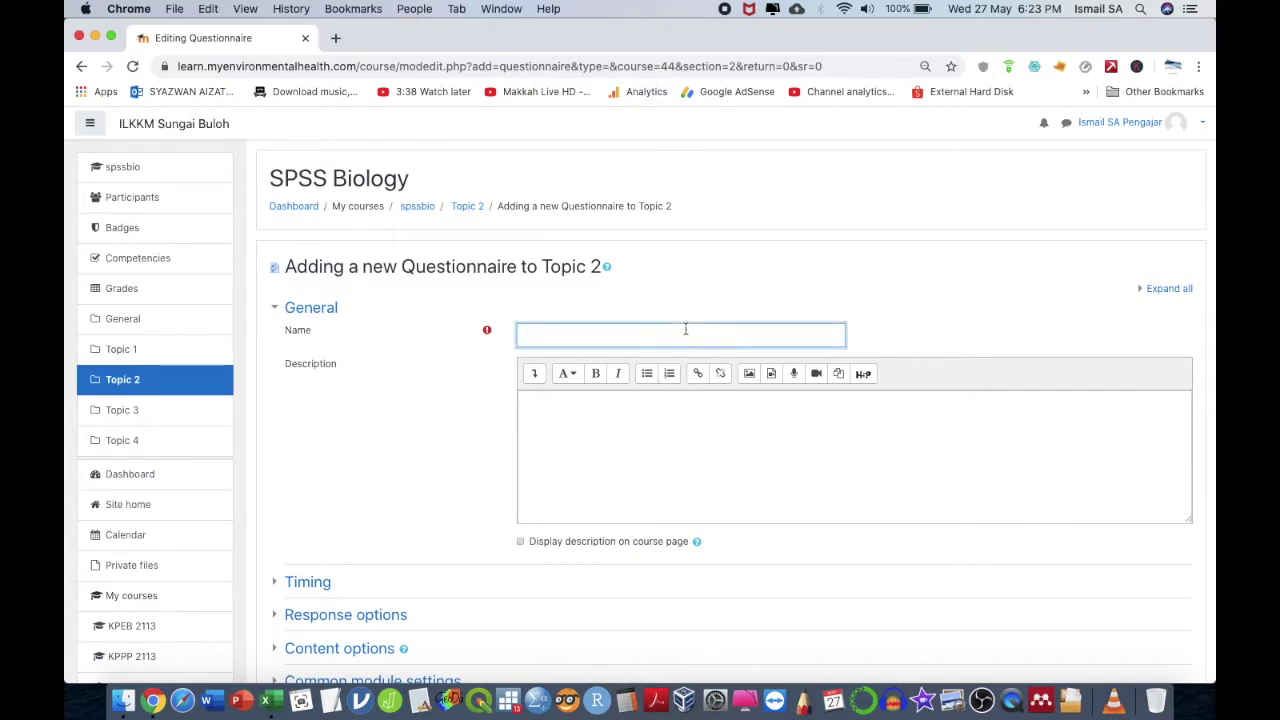
text(Teacher)
text( Evaluation)
key(super+a)
text(Course Evaluta)
key(BackSpace)
key(BackSpace)
text(ation)
click(700, 402)
text(Plasee)
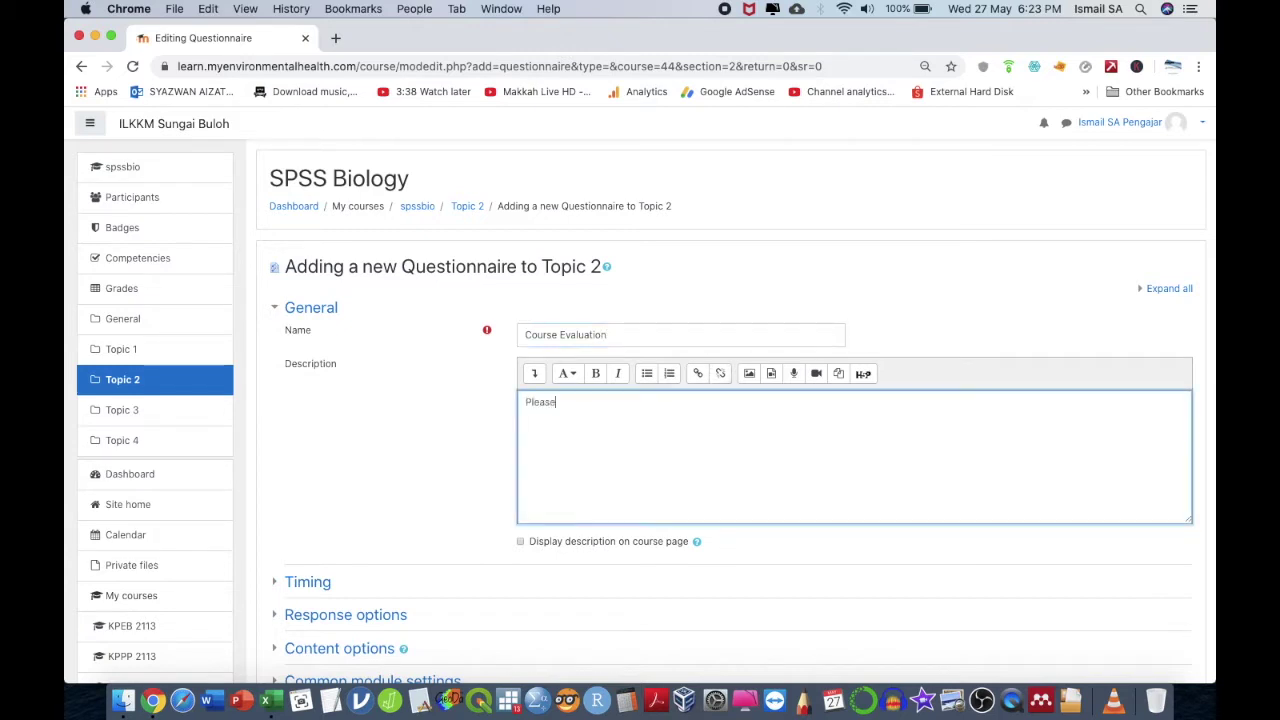
text( answer acordingly)
scroll(700, 396, down, 5)
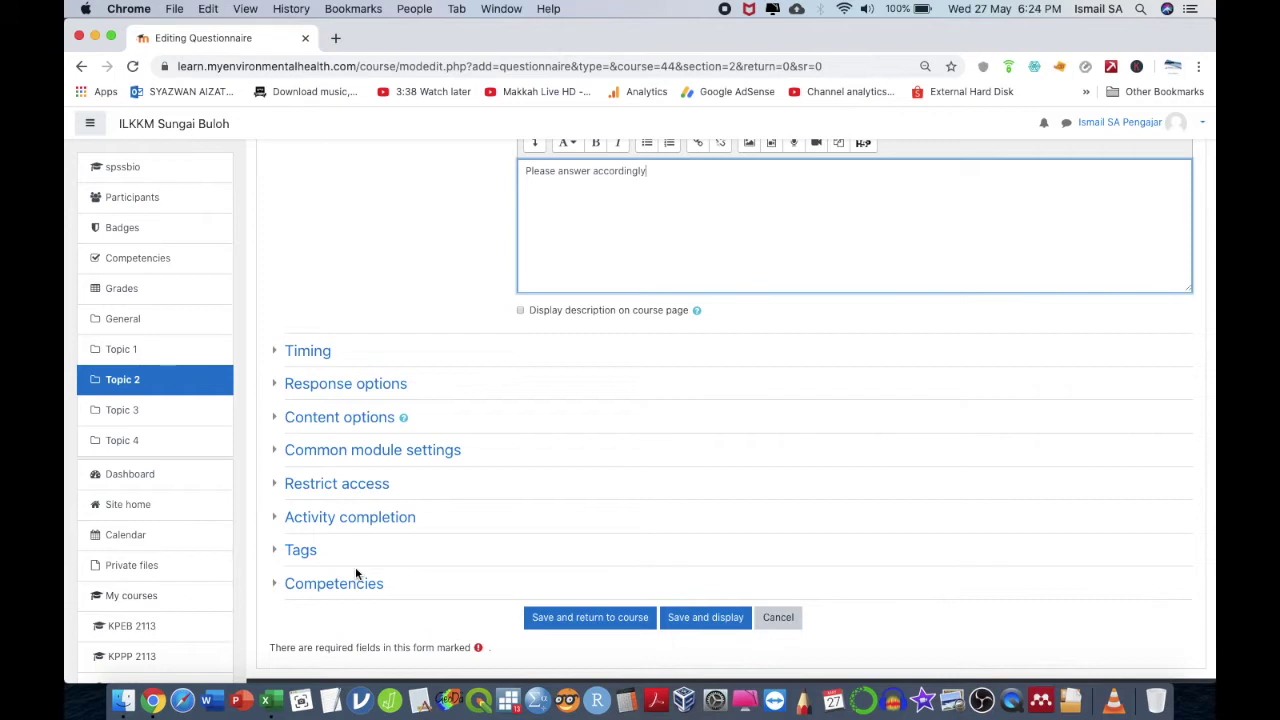
click(703, 619)
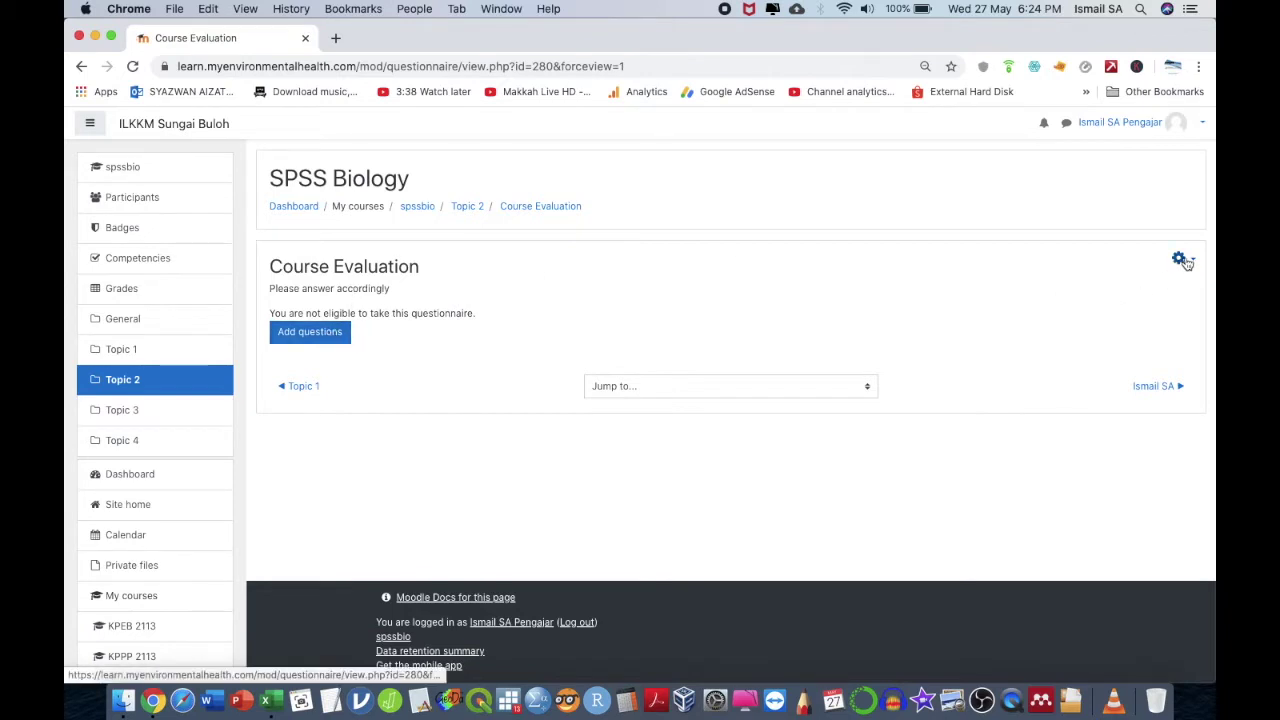
- From the questionnaire's Questions page, start adding a Radio Buttons question
ctrl+scroll(1172, 263, up, 5)
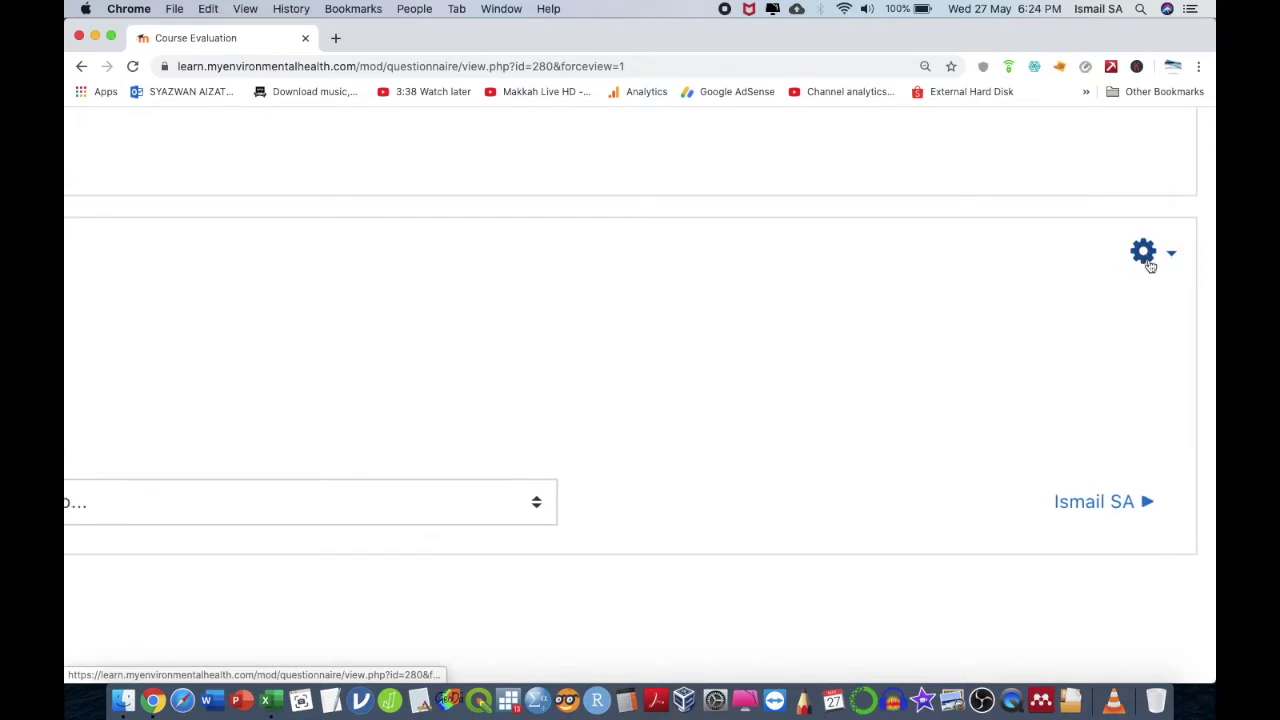
click(1143, 255)
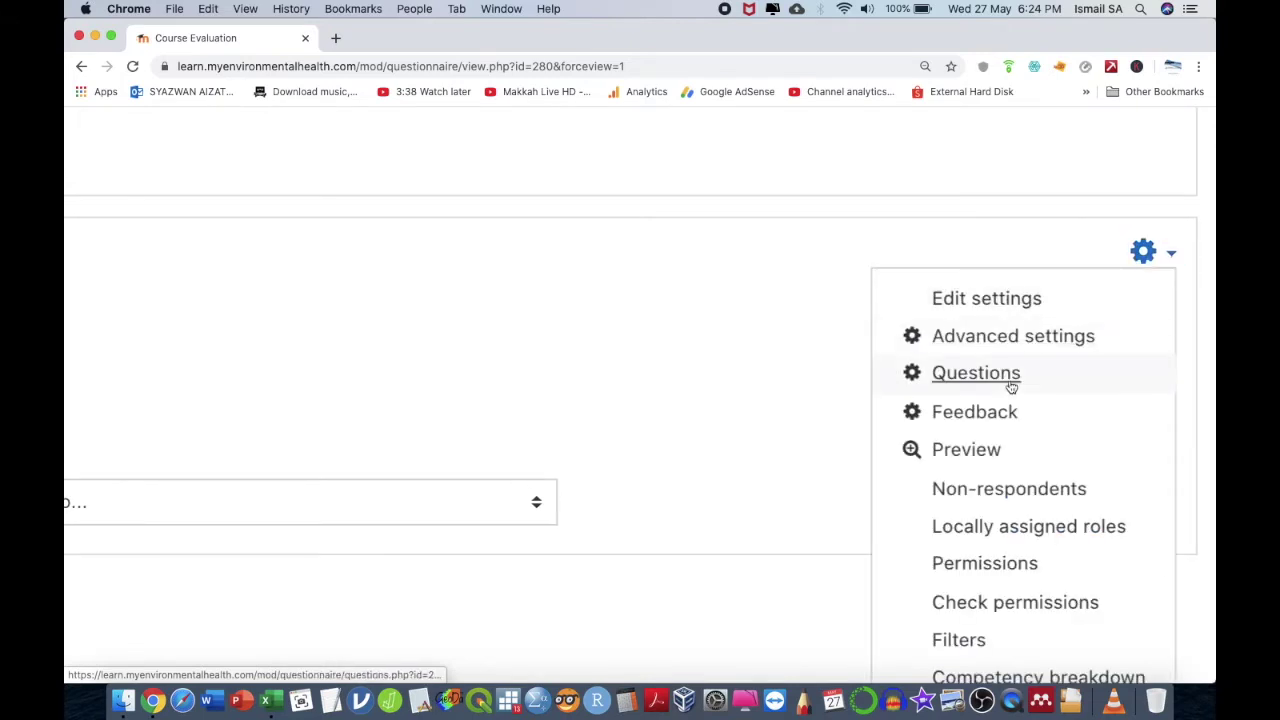
click(976, 373)
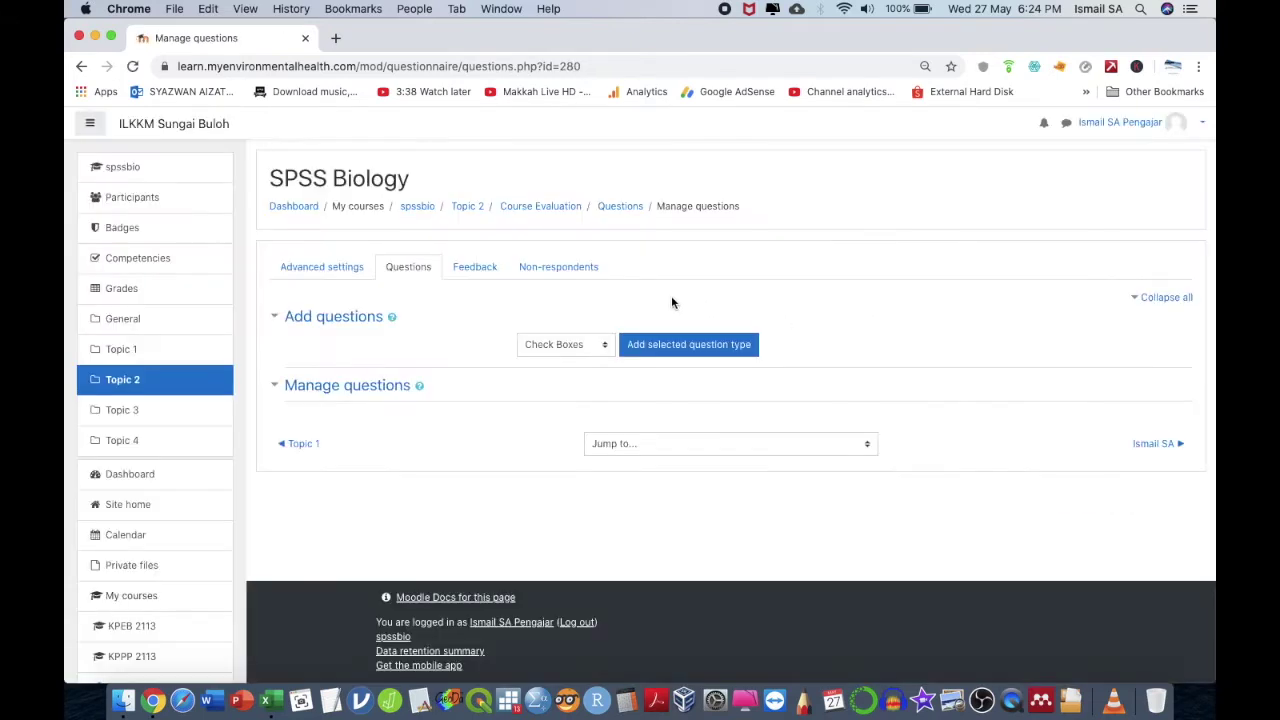
click(560, 344)
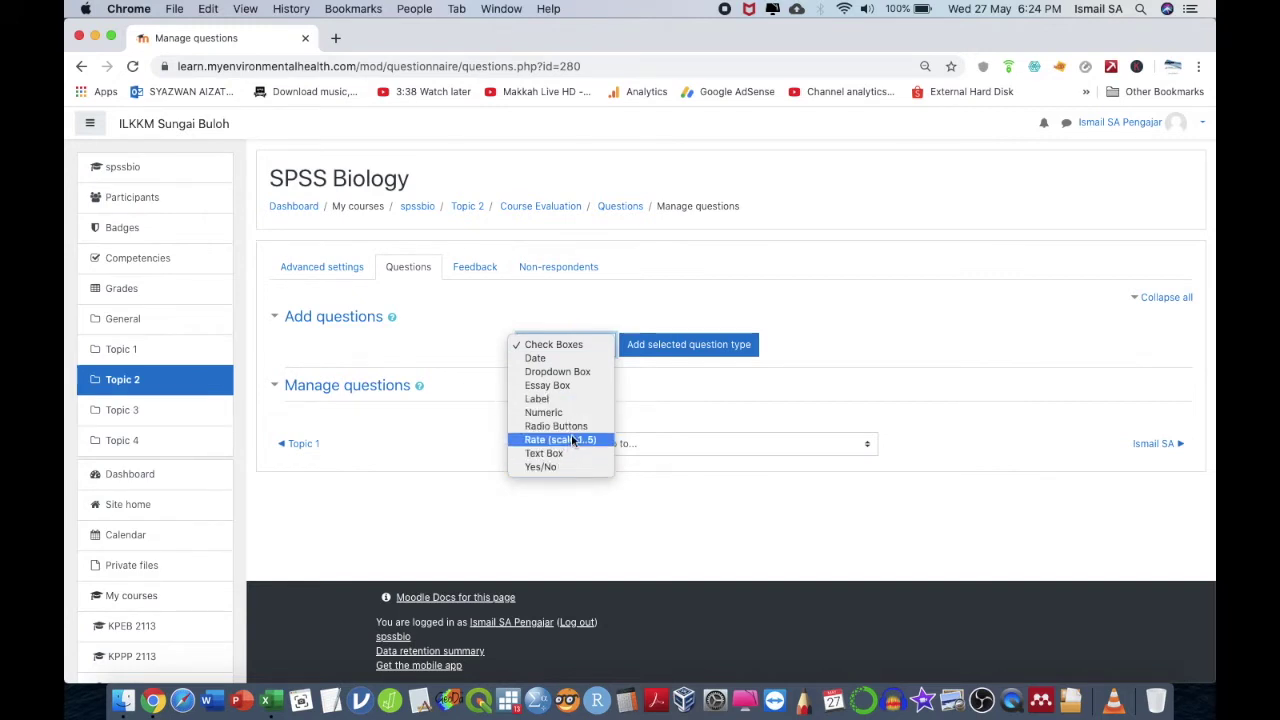
click(567, 426)
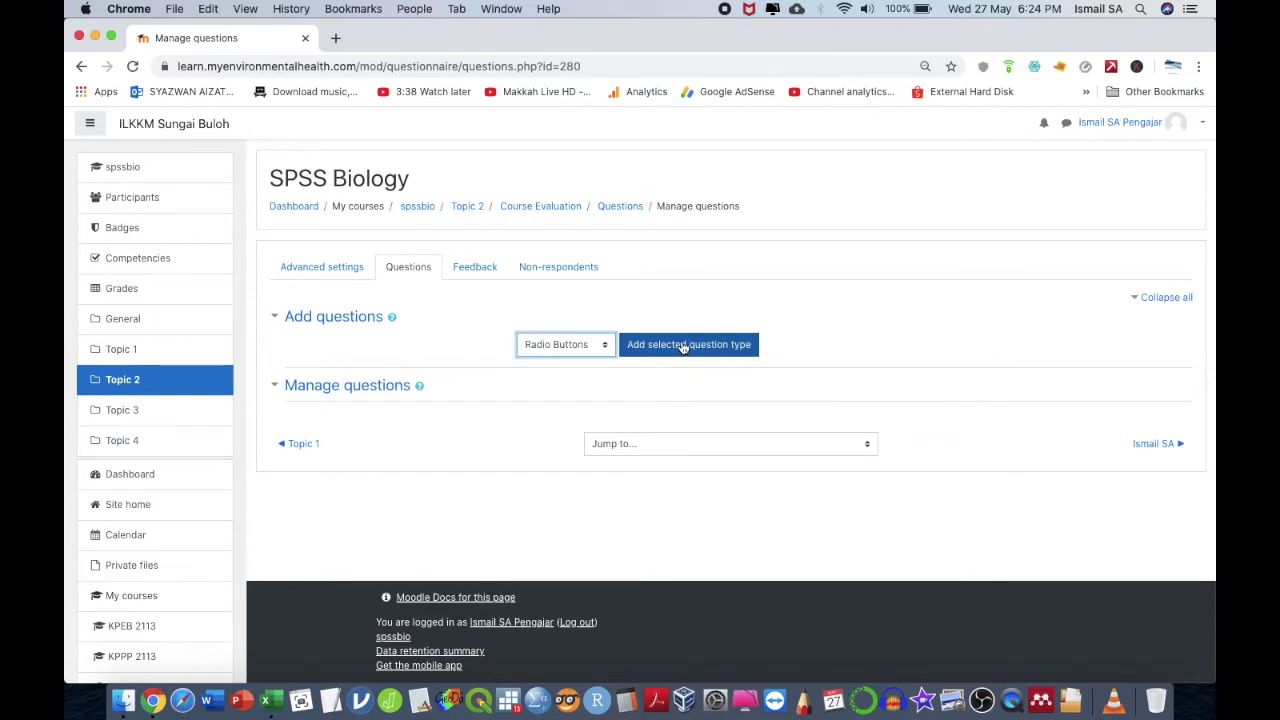
click(683, 345)
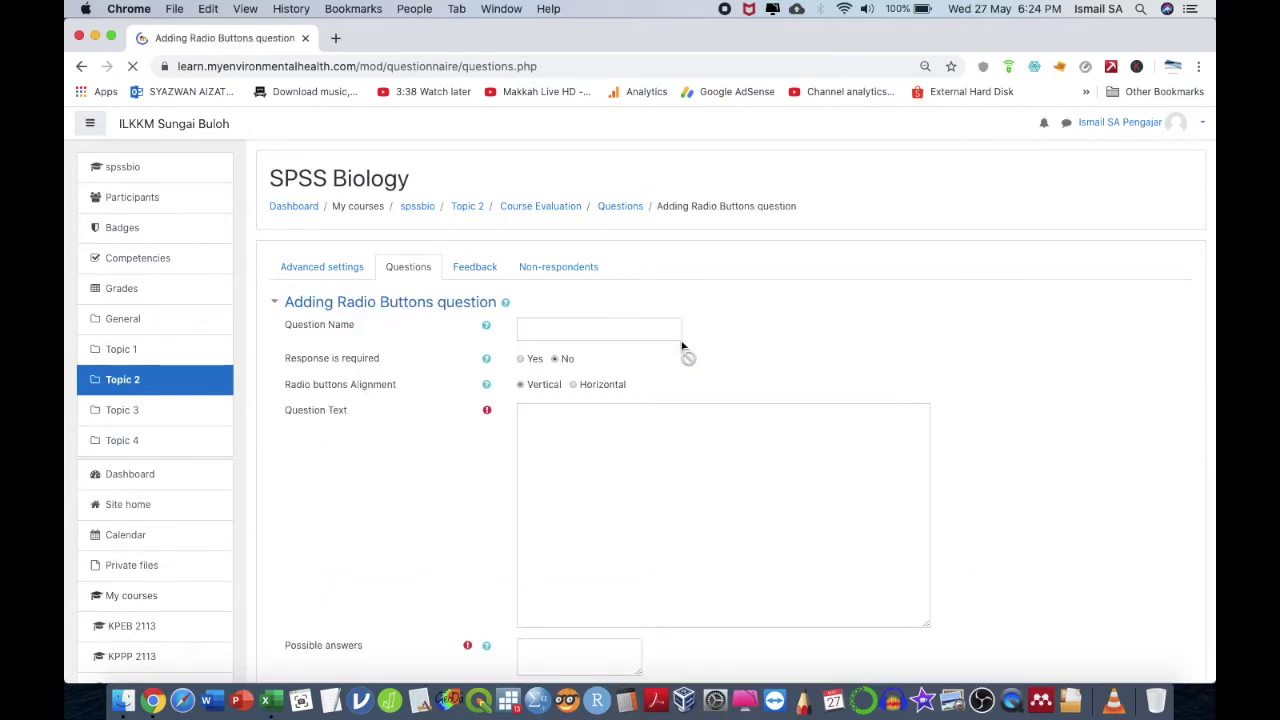
- Create the 'Gender' question asking 'What is your gender?' with answers Male and Female
click(628, 328)
text(Gendo)
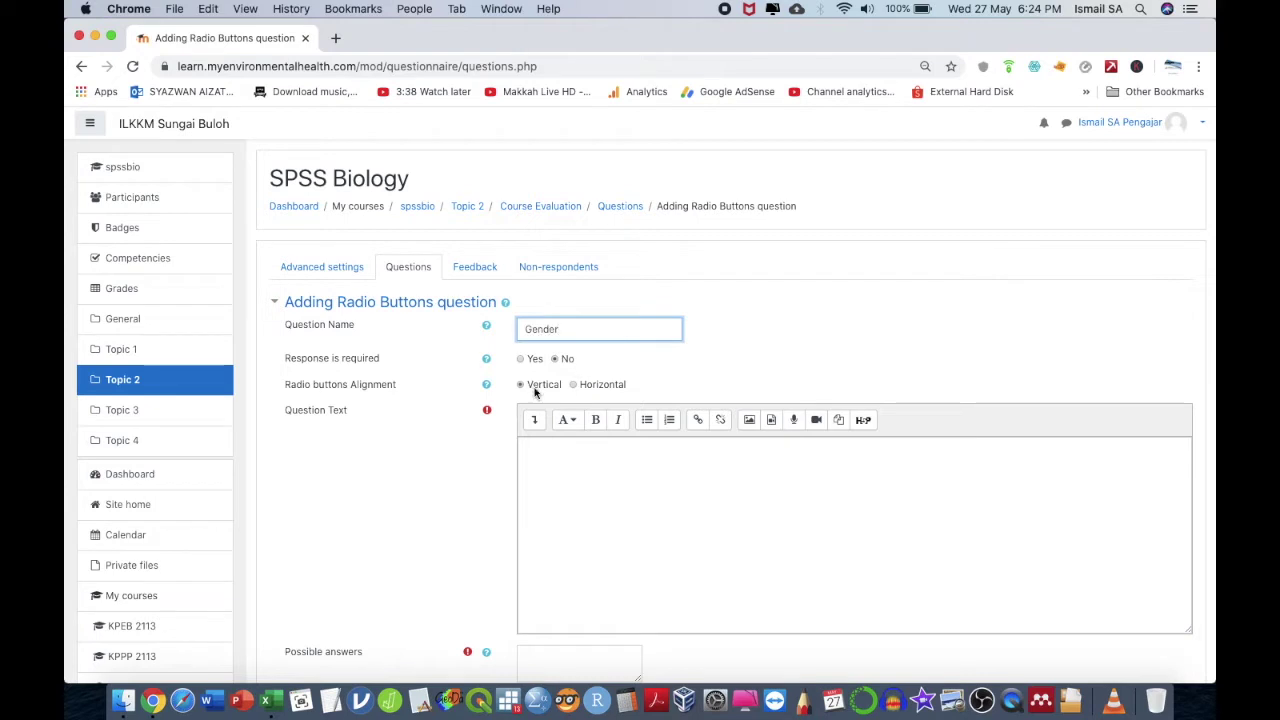
click(547, 456)
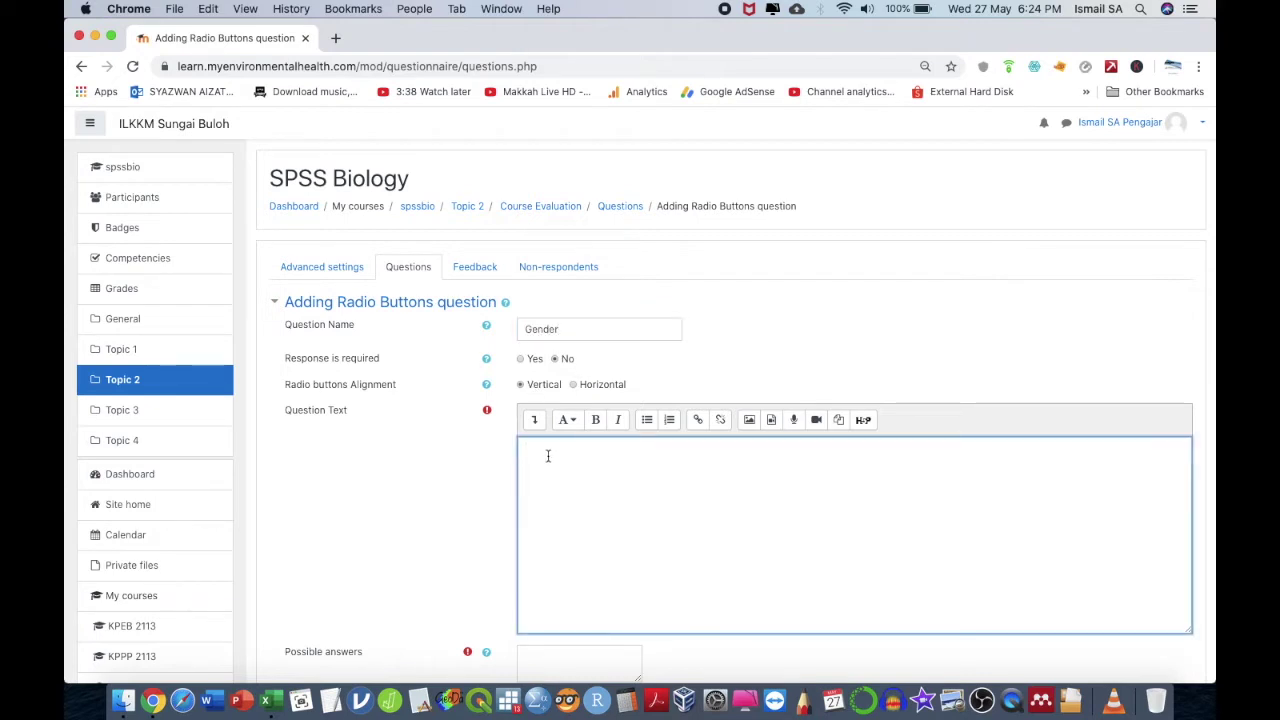
text(What is your gender?)
scroll(640, 400, down, 3)
click(536, 497)
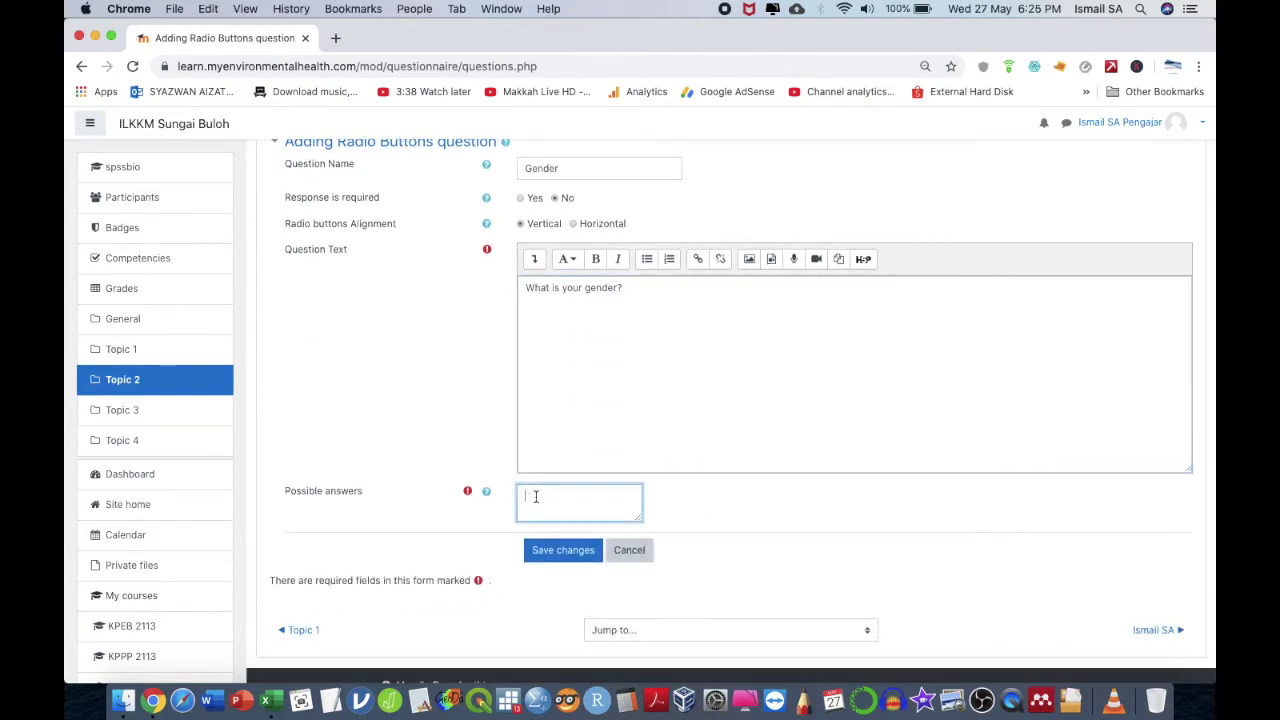
text(Male)
text(emale)
click(557, 550)
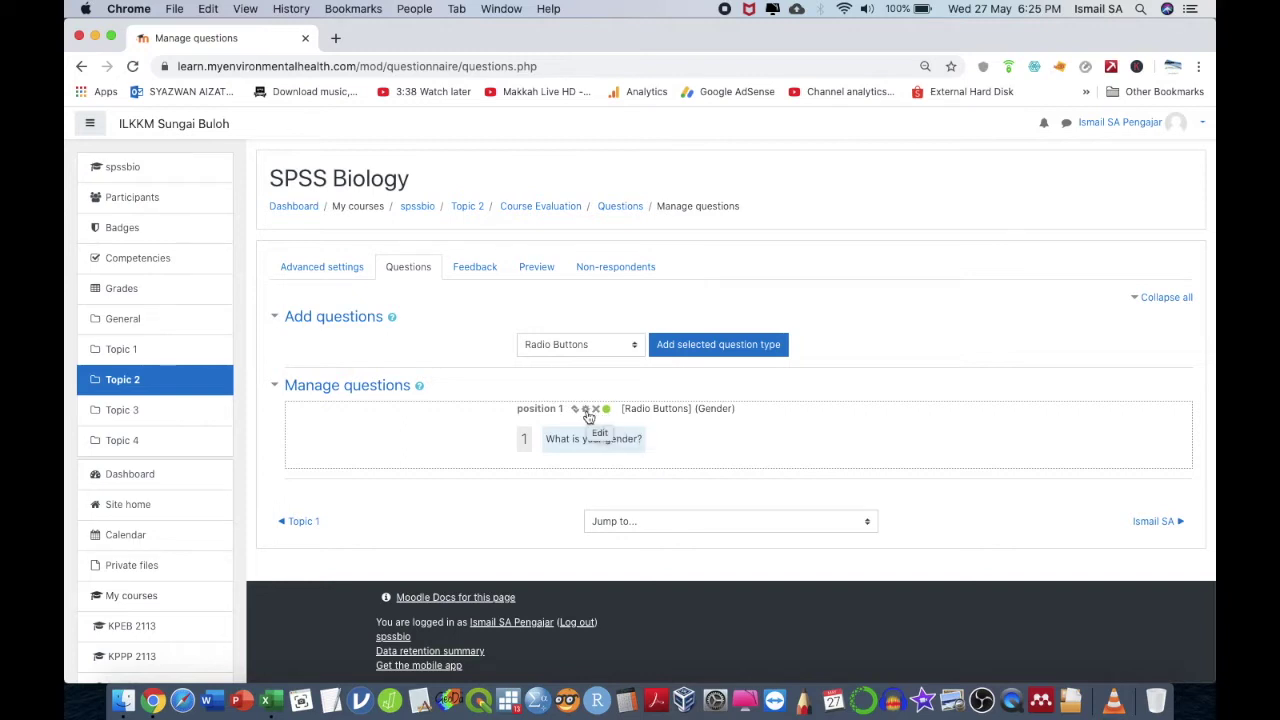
click(586, 409)
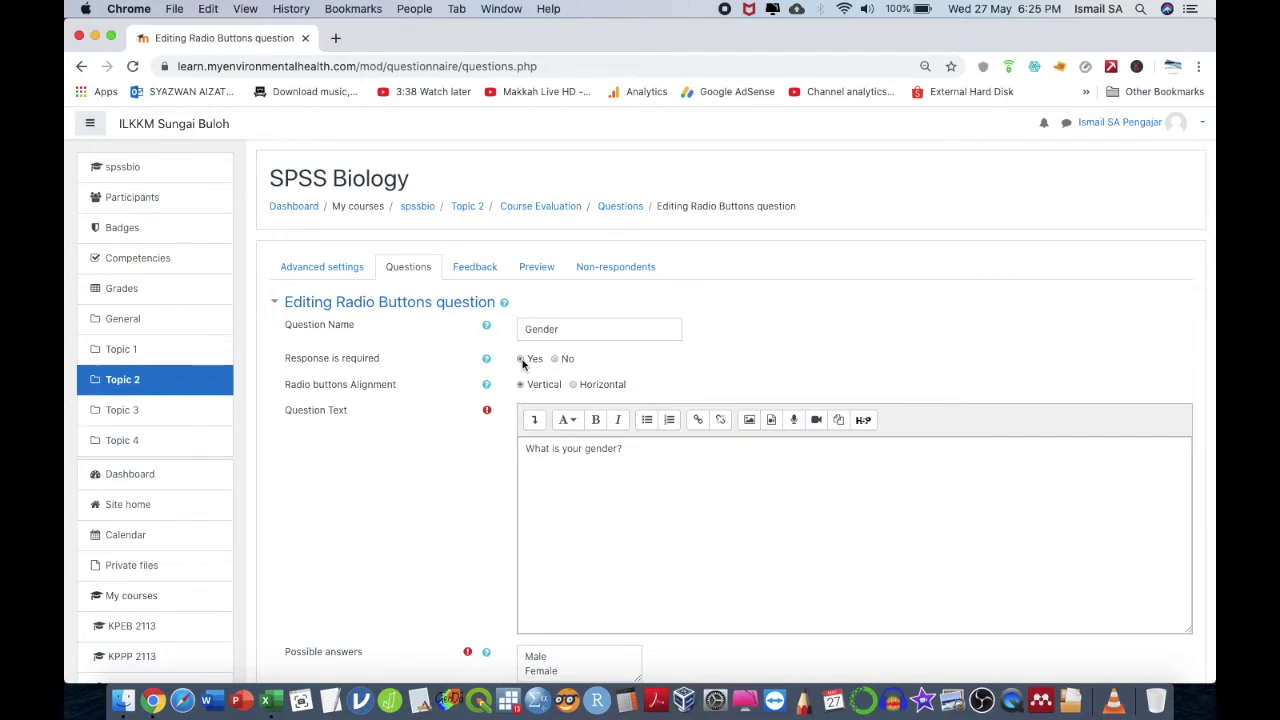
scroll(600, 480, down, 5)
click(570, 466)
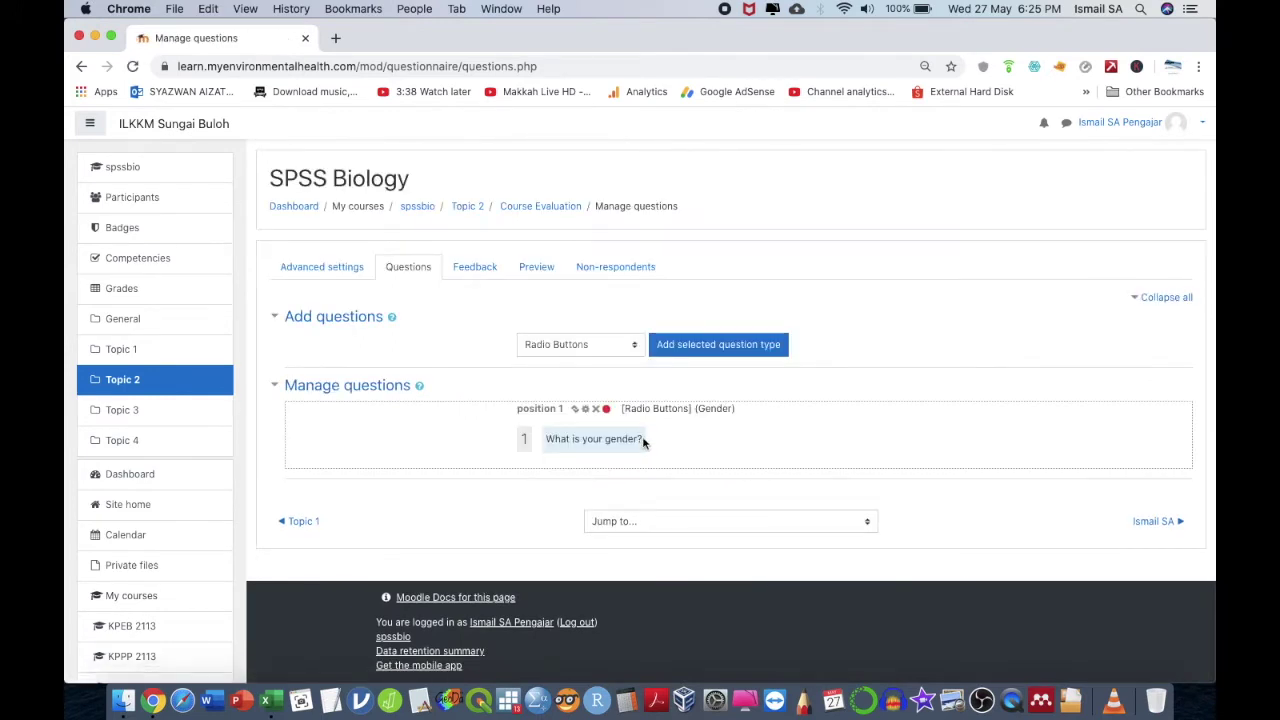
click(525, 268)
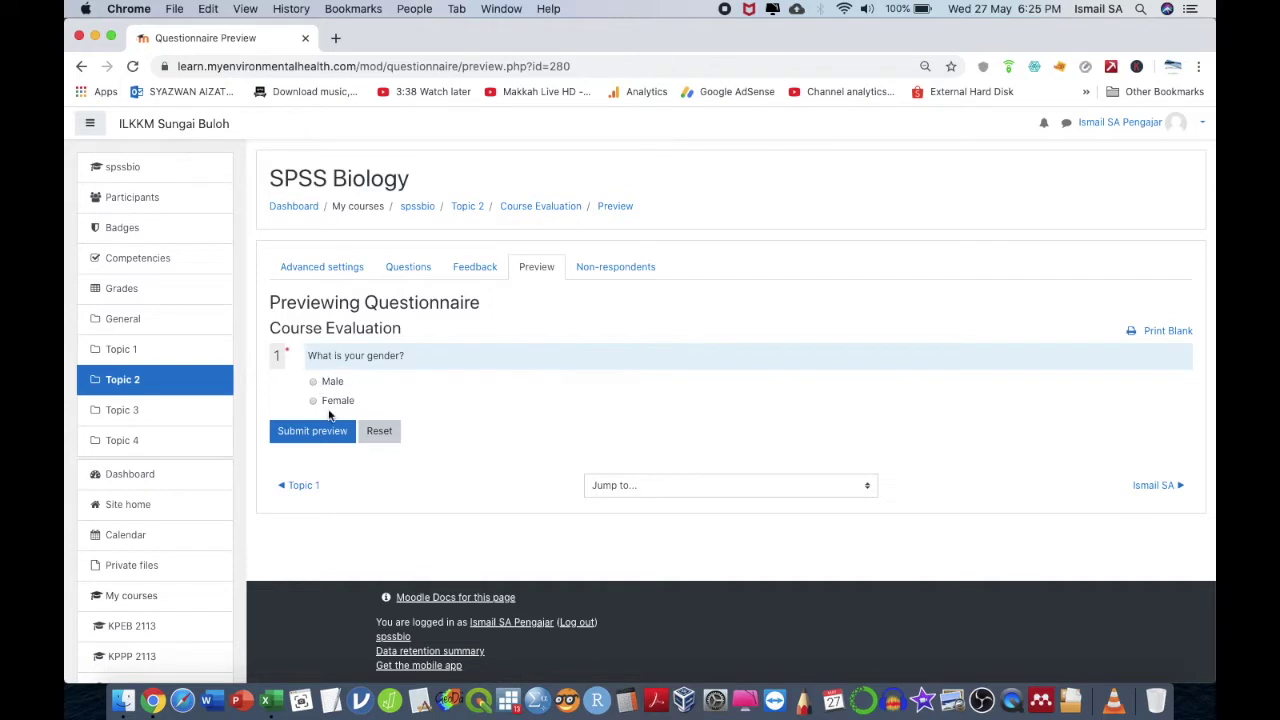
click(409, 267)
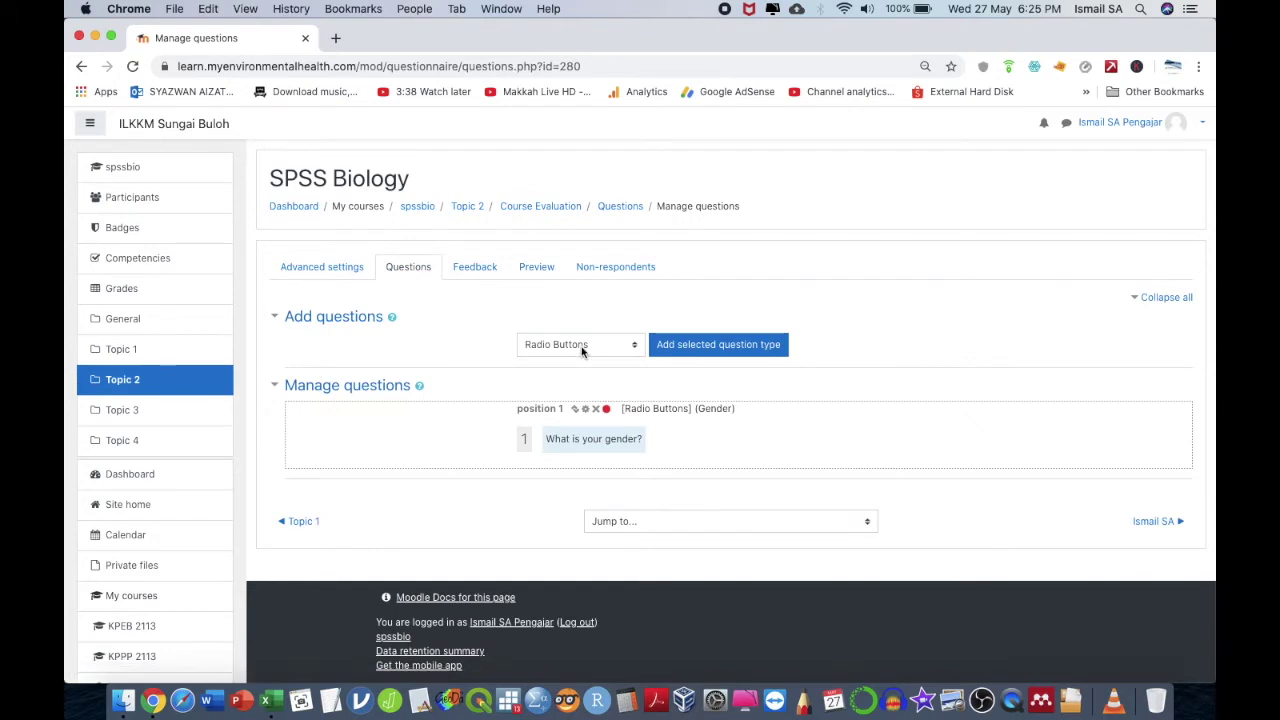
- Start a new Rate (scale 1..5) question for the Course Evaluation questionnaire
click(581, 346)
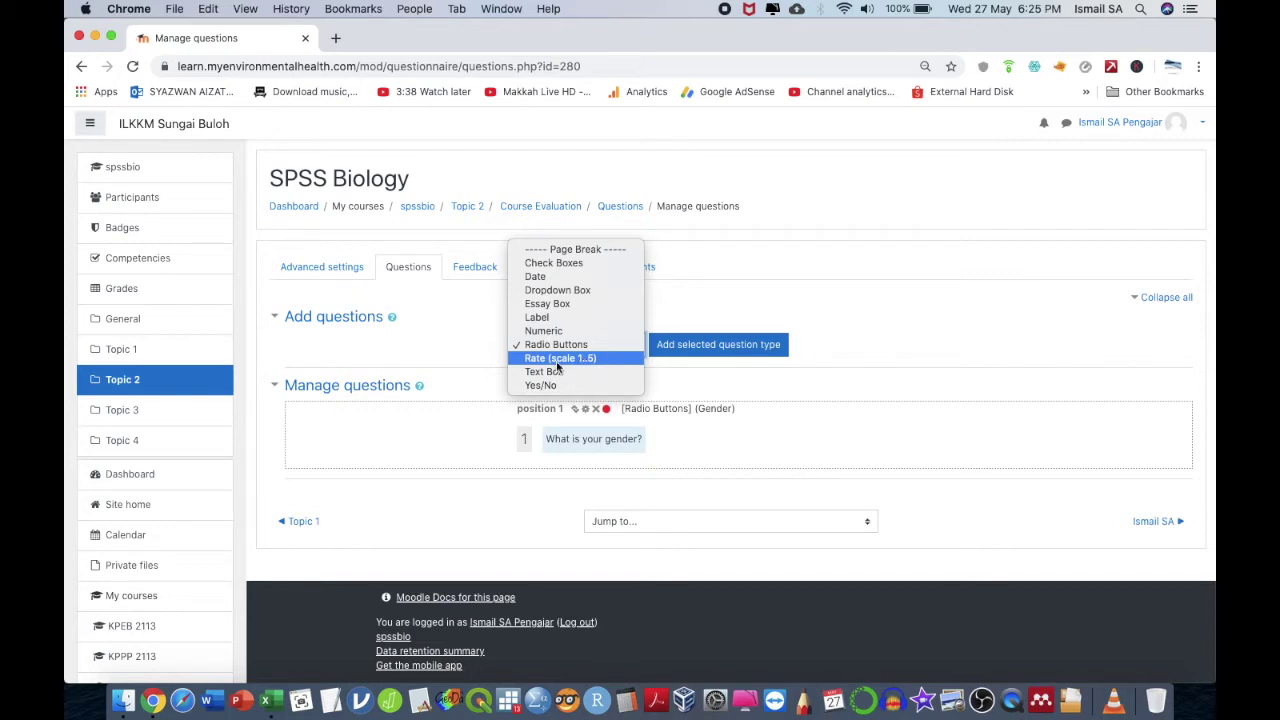
click(585, 360)
click(668, 352)
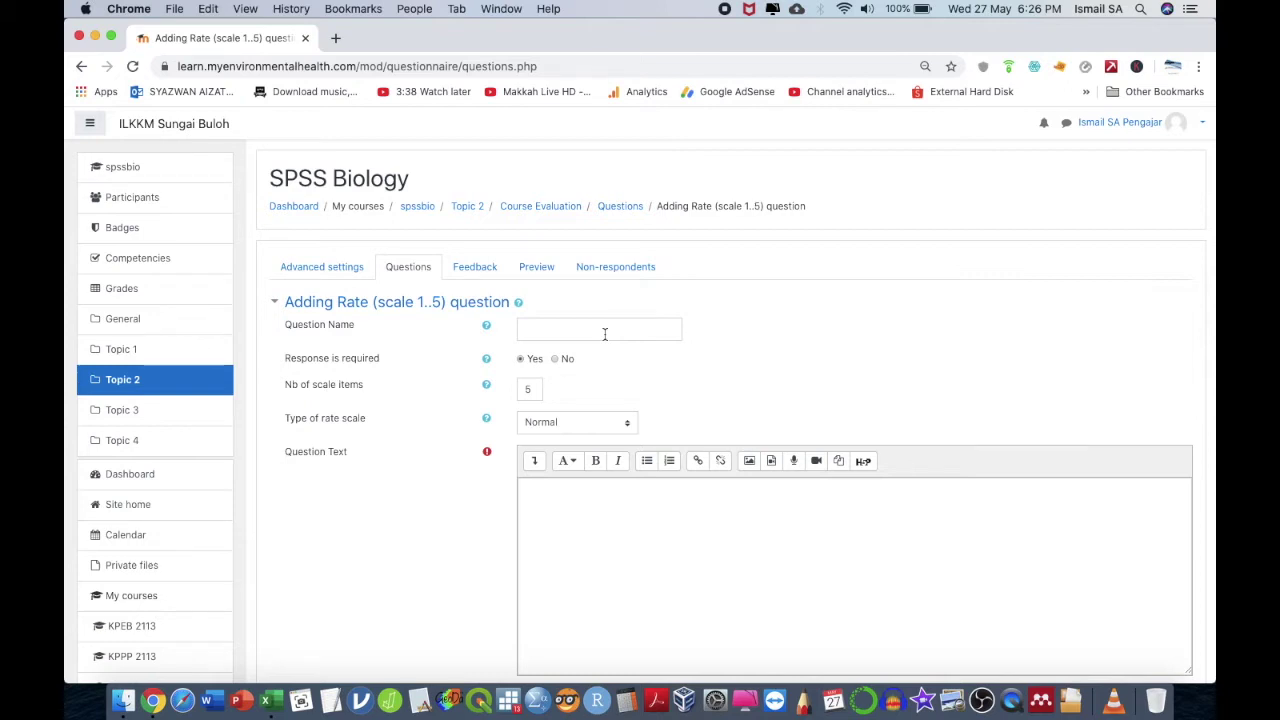
- Name the question 'learning exp' and enter 'Please indicate your learning experience.' with scale labels
click(604, 334)
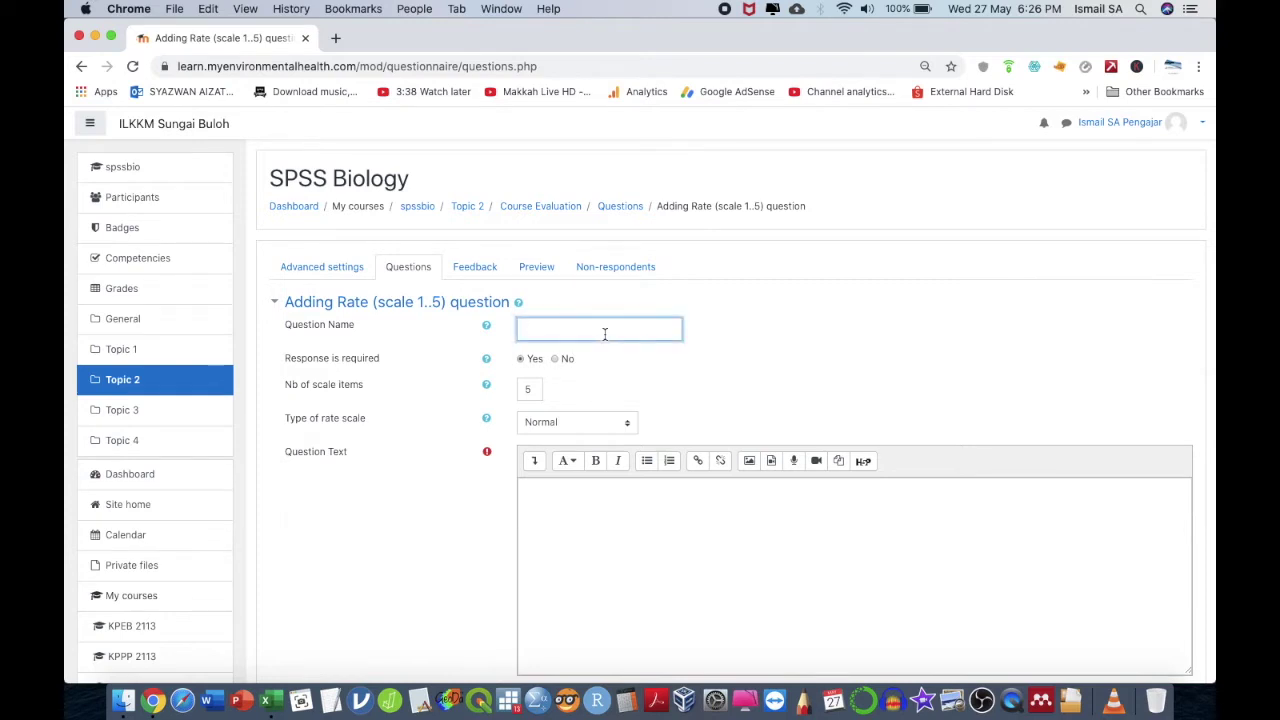
text(learning)
key(BackSpace)
text(exp)
click(624, 487)
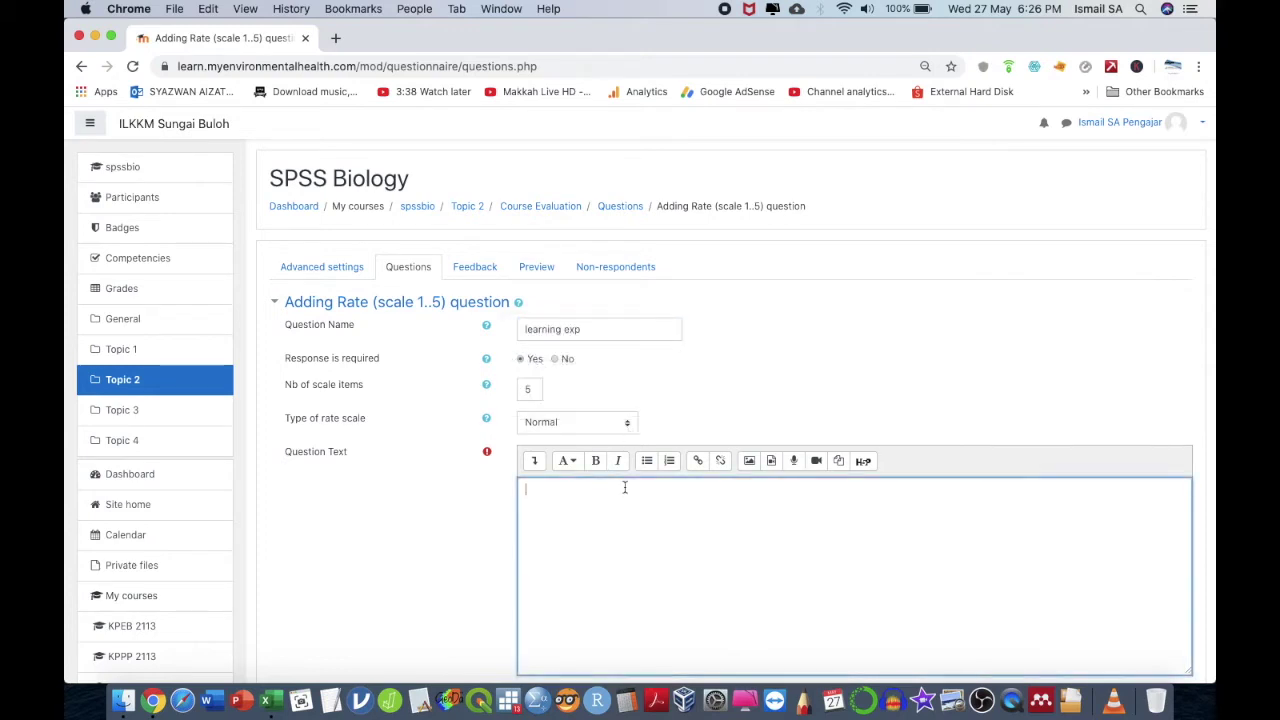
text(Please indicate your learning exprience.)
key(Return)
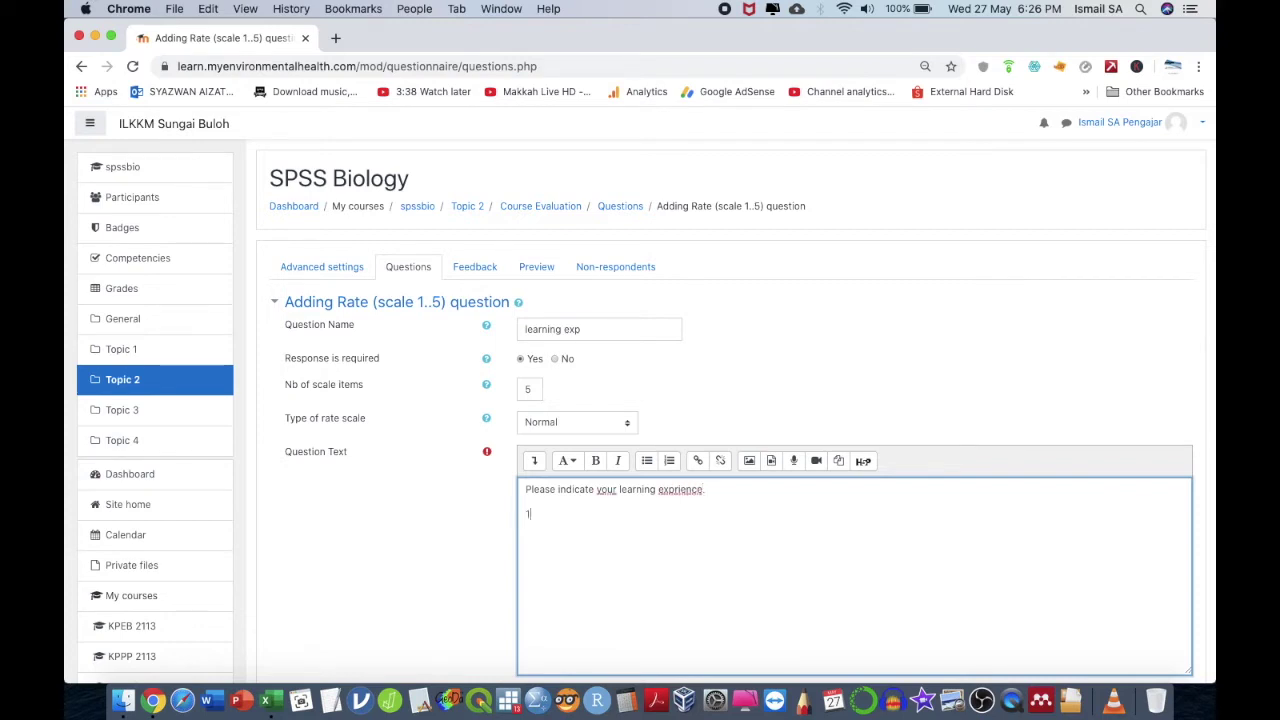
key(BackSpace)
text(unpleasent)
key(Return)
text(5 - very satisfactory)
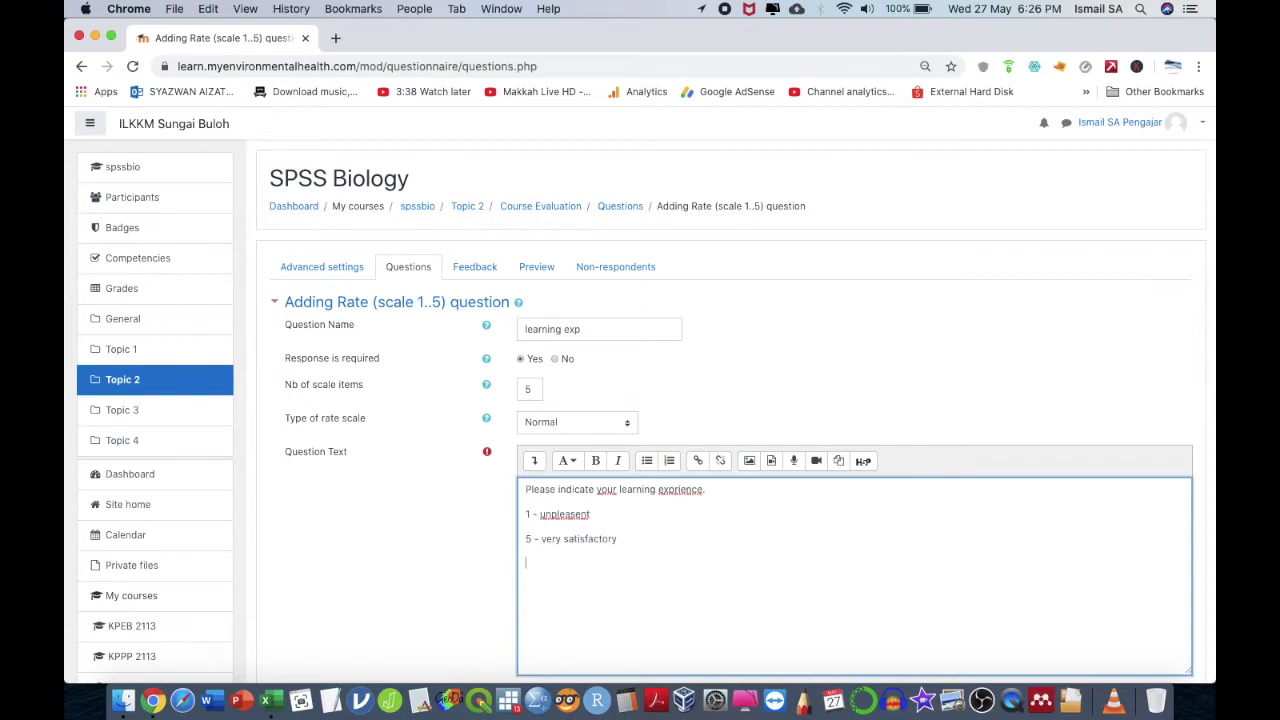
scroll(657, 391, down, 5)
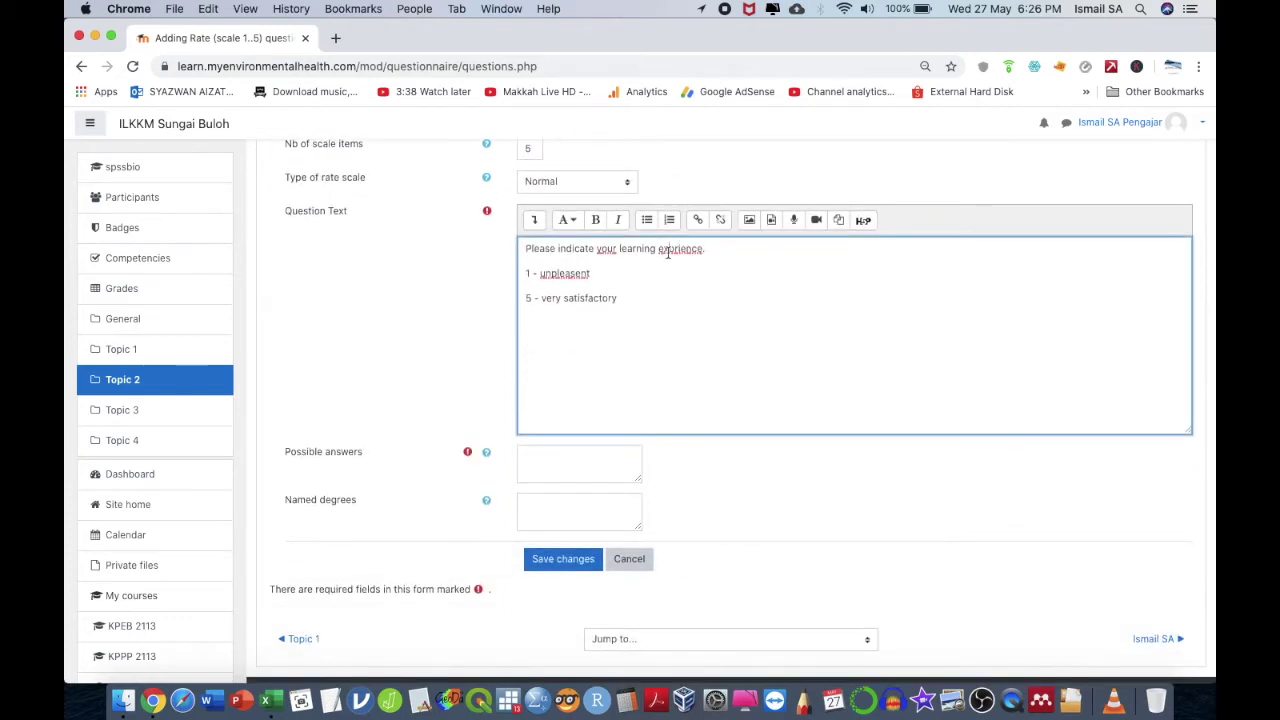
- Correct the misspellings 'exprience' and 'unpleasent' in the question text
right_click(668, 252)
click(680, 259)
click(555, 460)
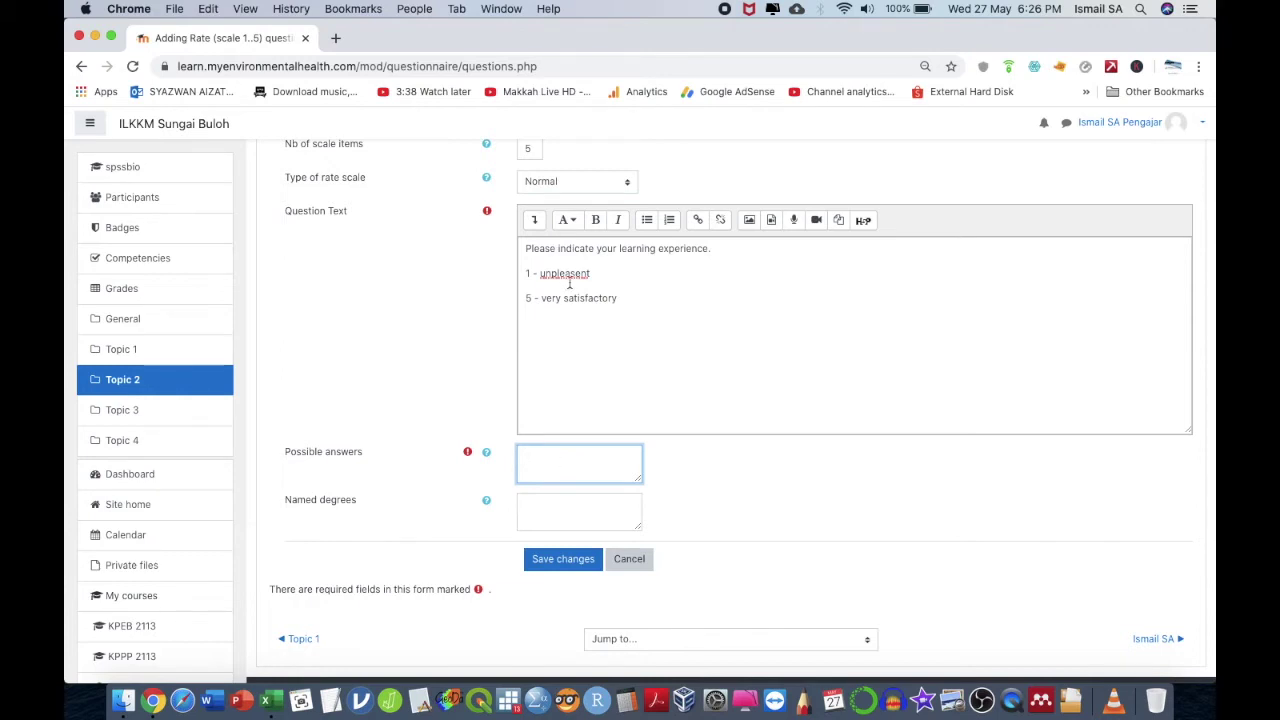
click(570, 285)
right_click(570, 282)
click(600, 288)
- List answers Visual aid, Musics, Audio and Question and answer, save, and preview the questionnaire
click(588, 465)
text(Visual)
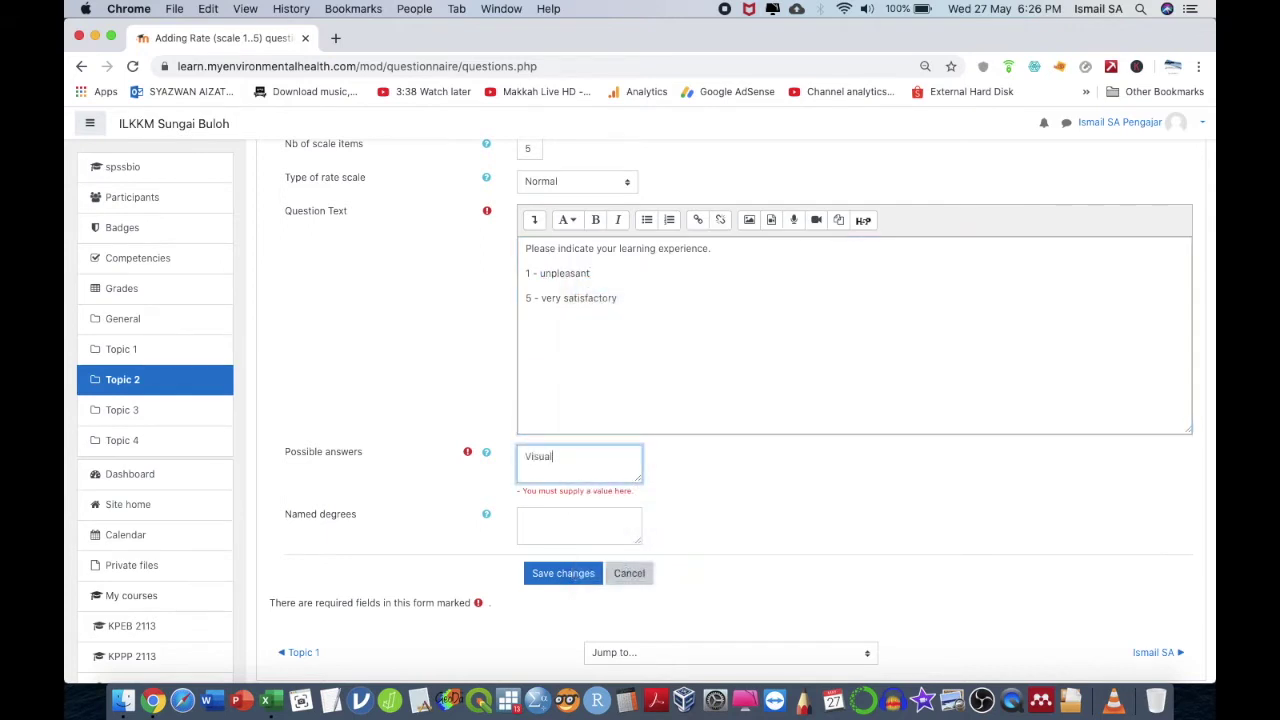
text( aid)
key(Return)
text(Musics)
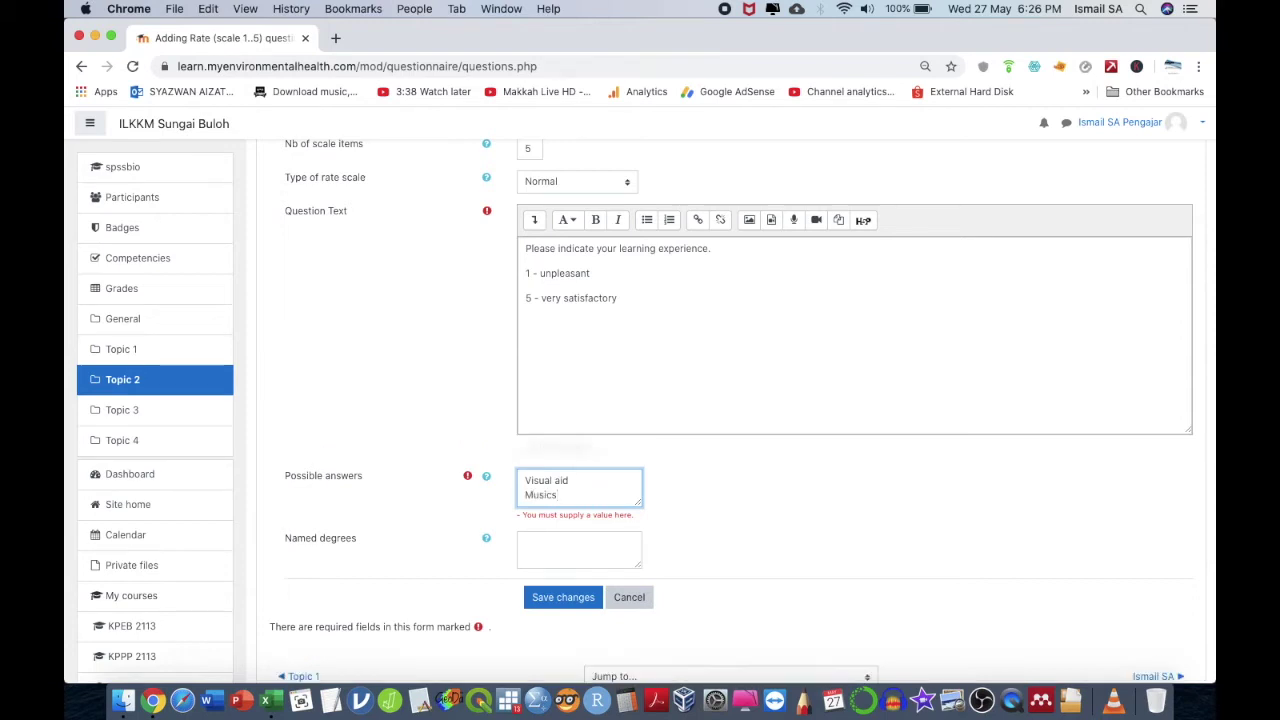
key(Return)
text(Audior)
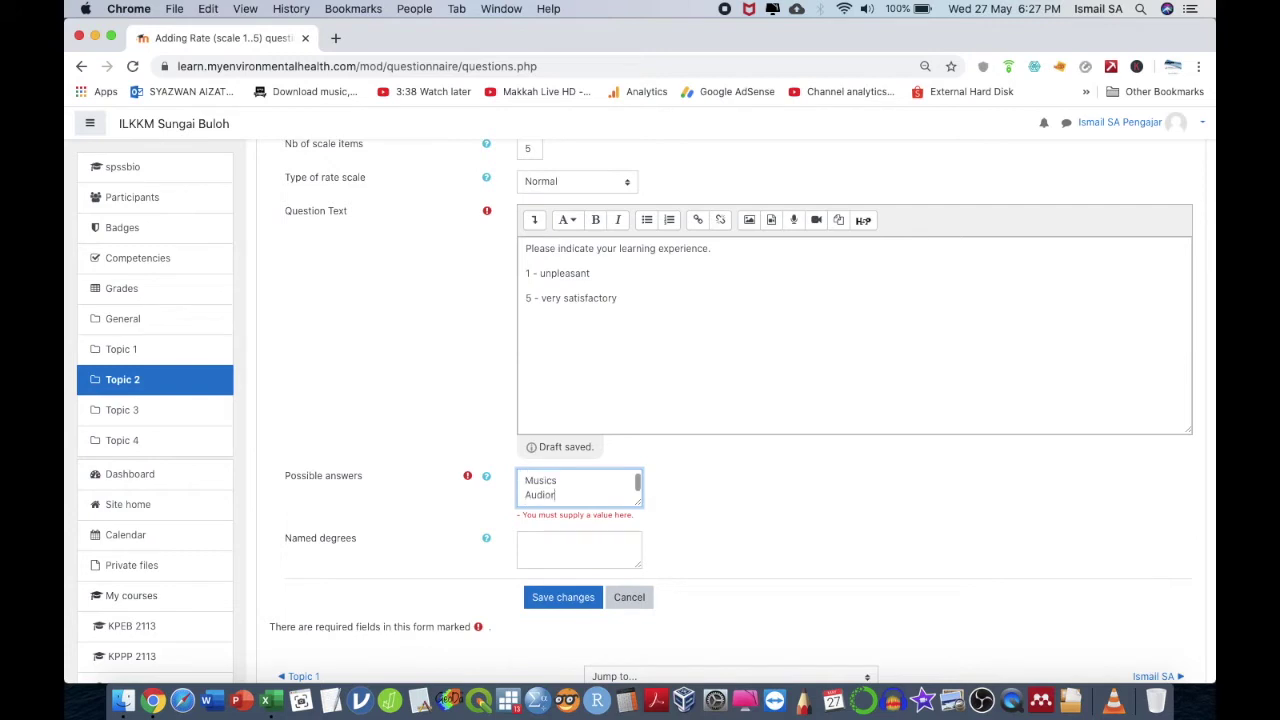
key(Return)
text(Question and answer)
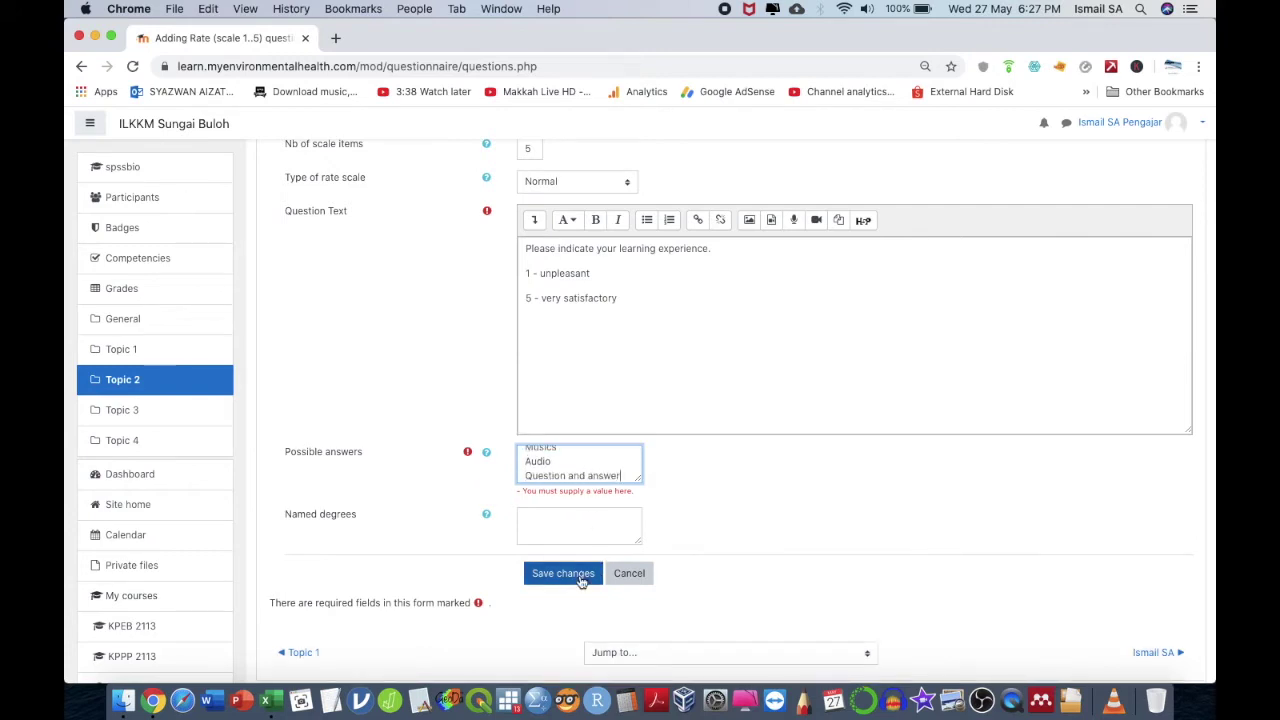
click(580, 576)
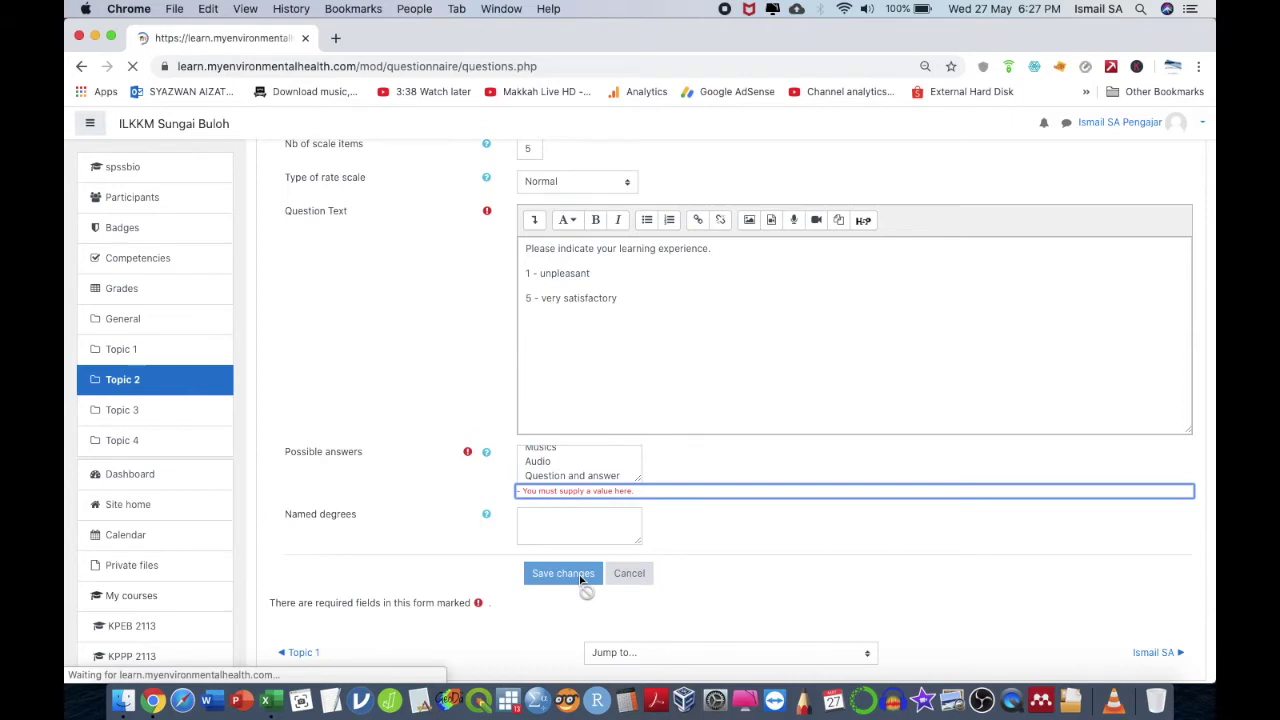
click(537, 268)
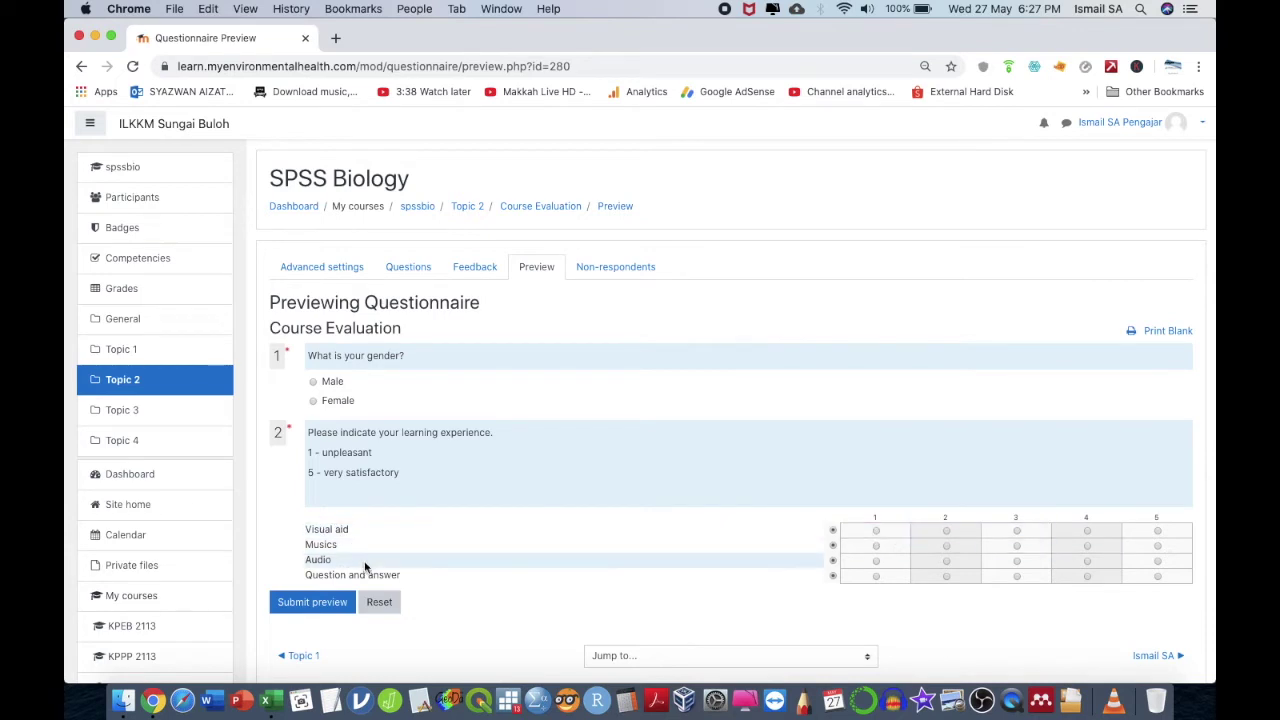
- In the preview, rate Visual aid 1, Musics 2, Audio 1, Question and answer 2, then return to the question list
click(878, 536)
click(918, 551)
click(907, 563)
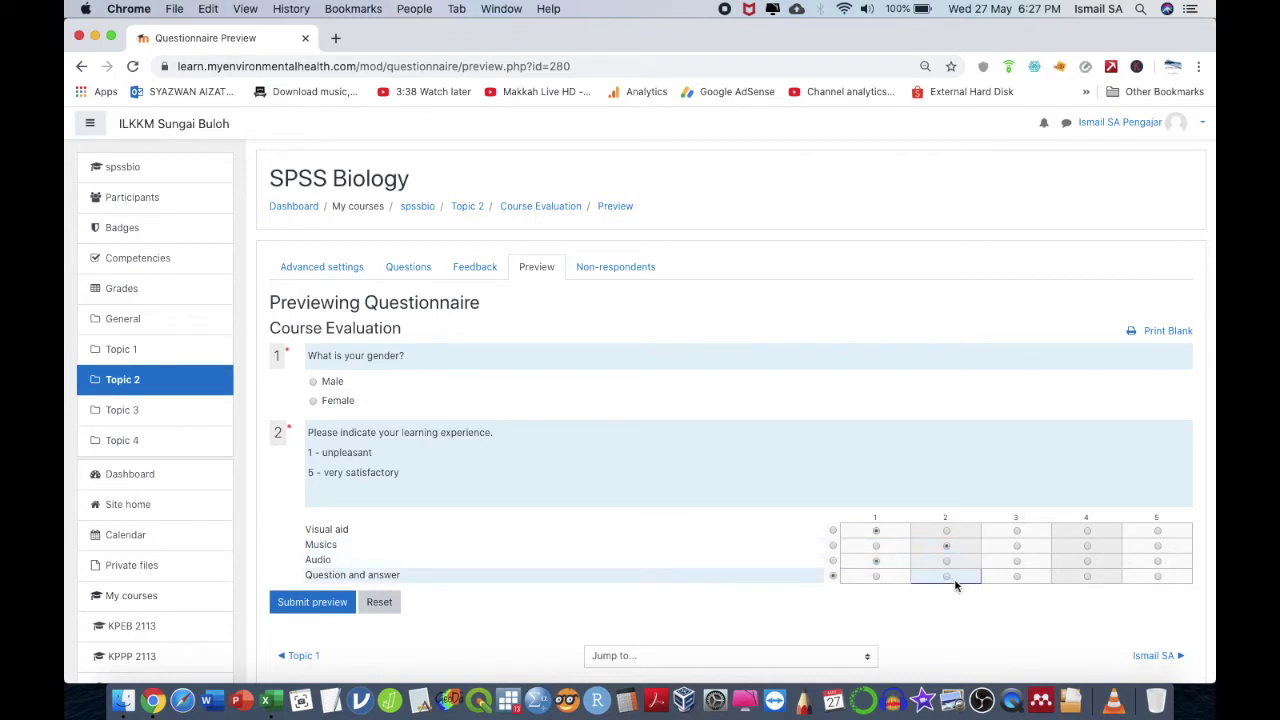
click(950, 578)
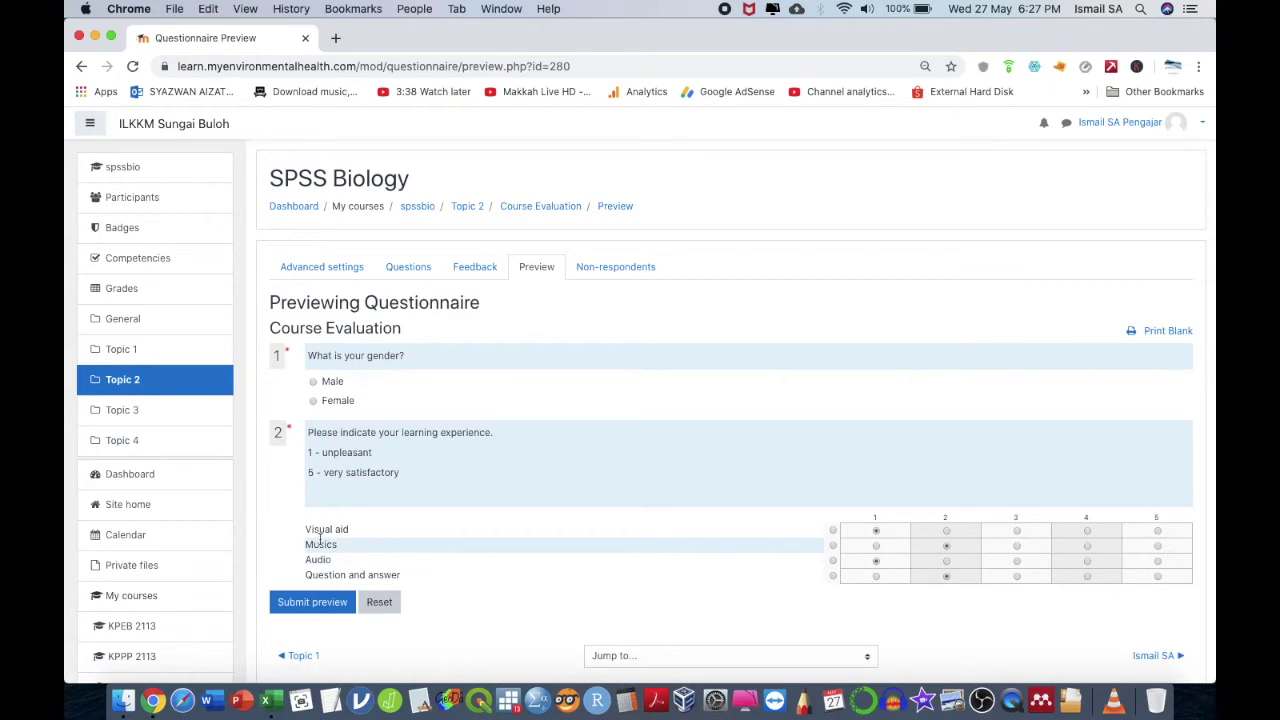
scroll(293, 430, up, 5)
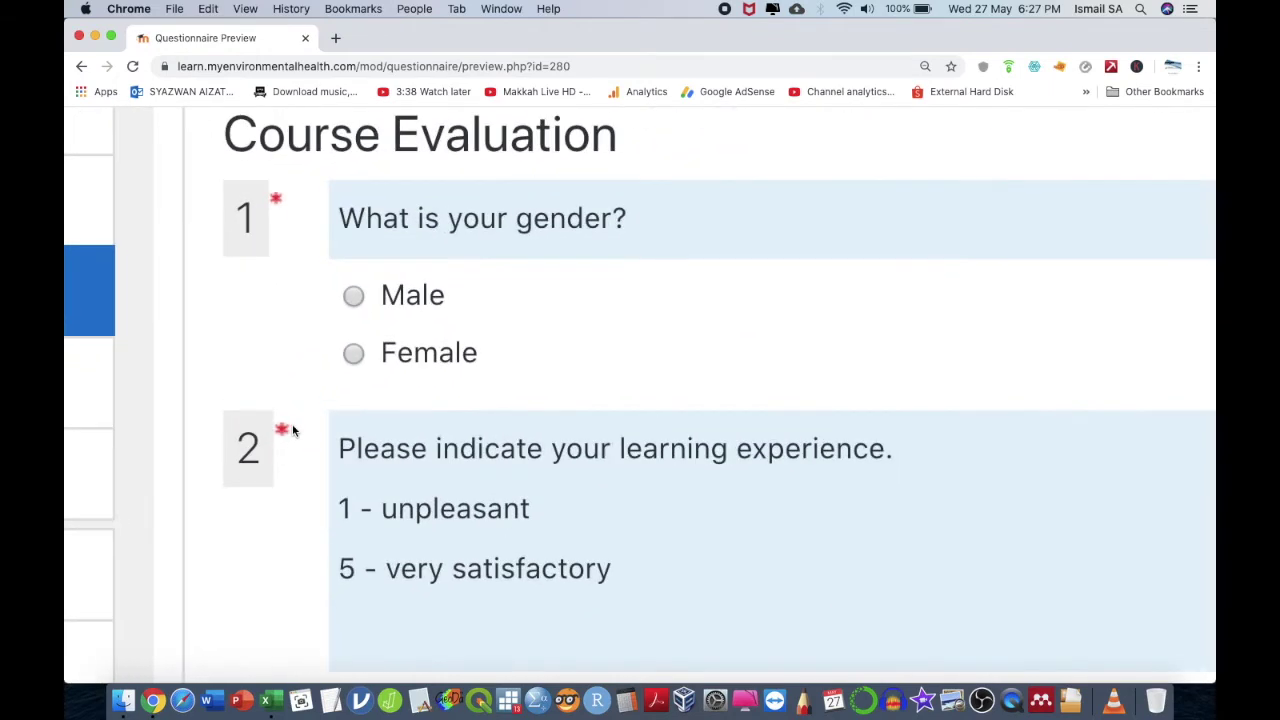
scroll(295, 436, down, 5)
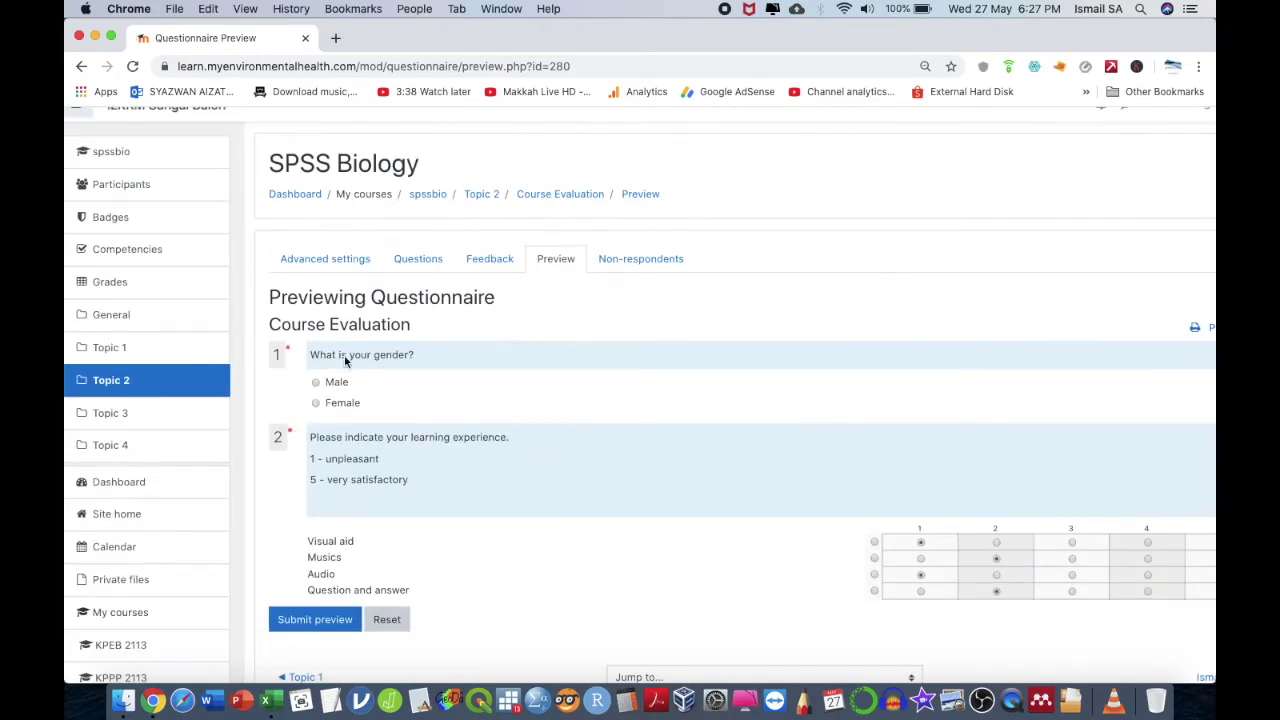
click(414, 260)
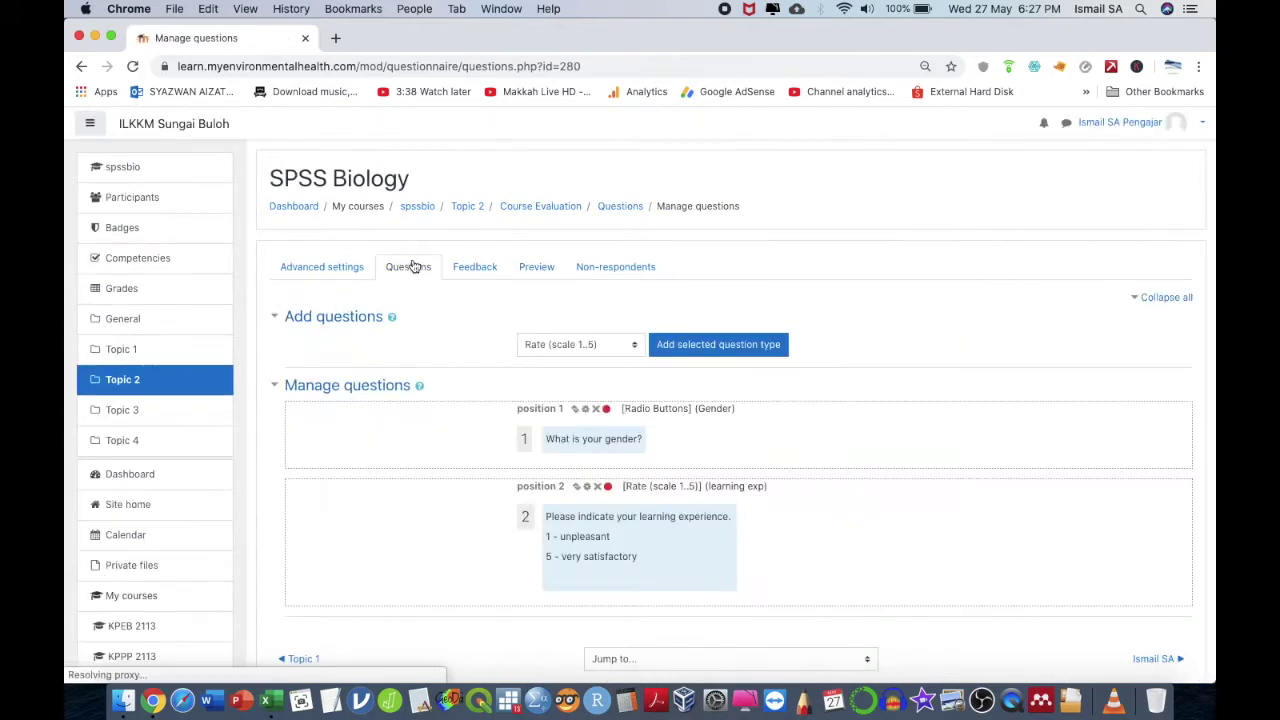
- Pick Check Boxes from the question-type list on the Manage questions page
click(573, 346)
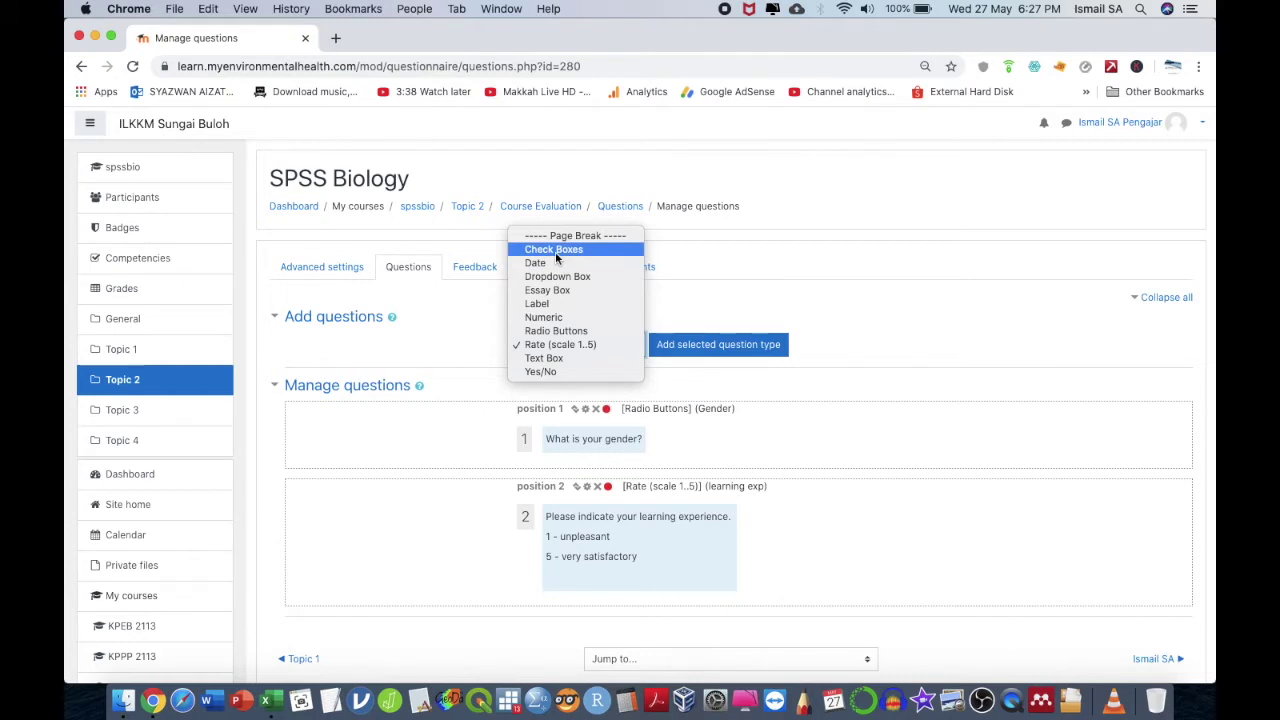
click(555, 251)
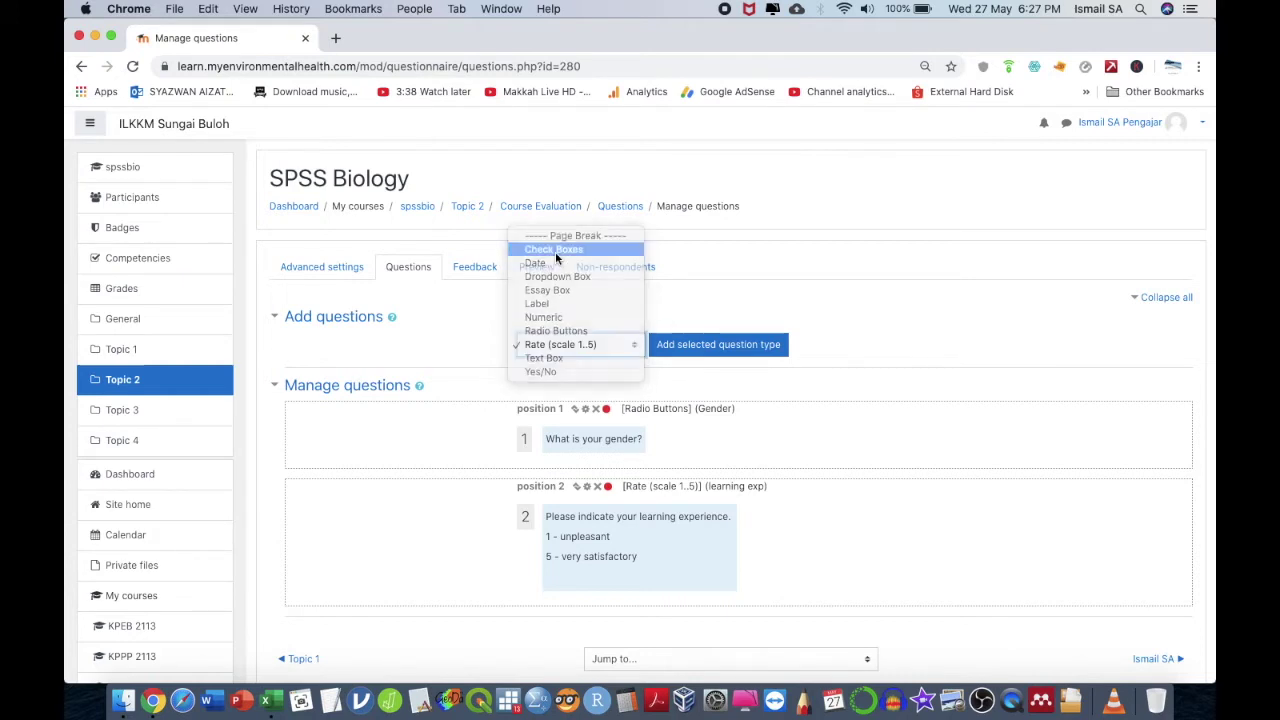
- Start a Check Boxes question named 'item' with minimum 1 and maximum 3 ticks
click(686, 348)
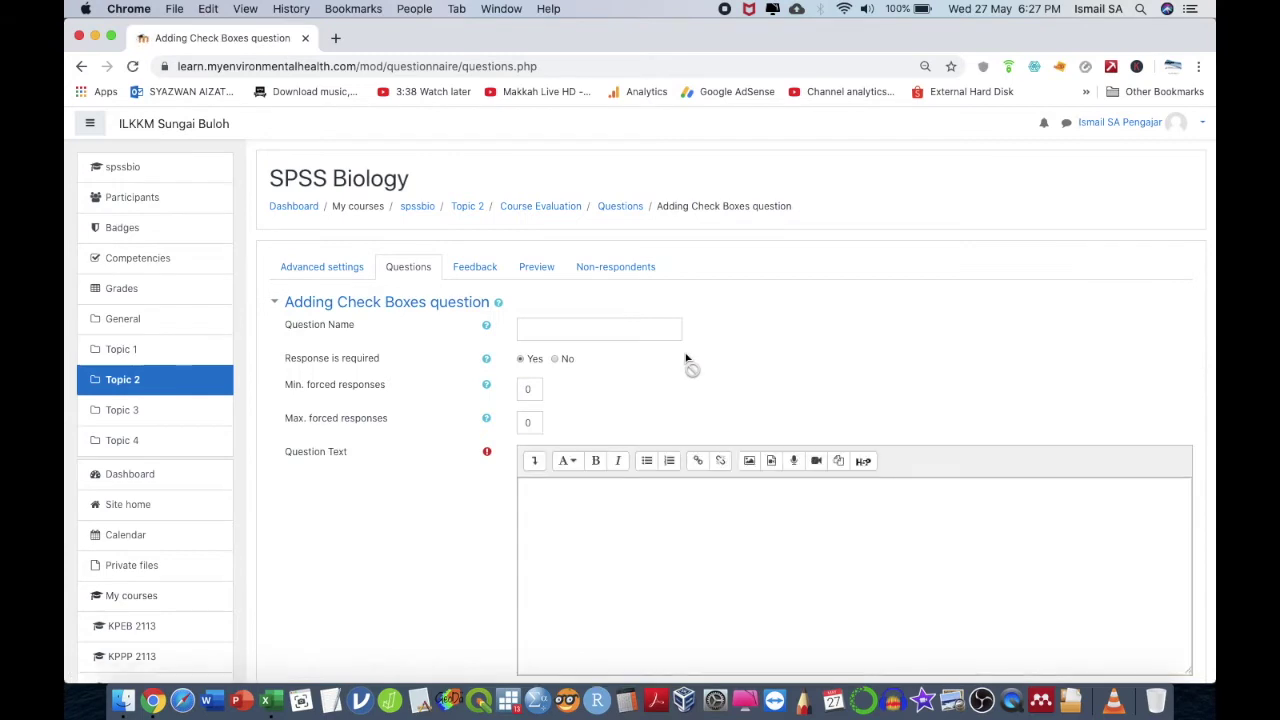
click(617, 327)
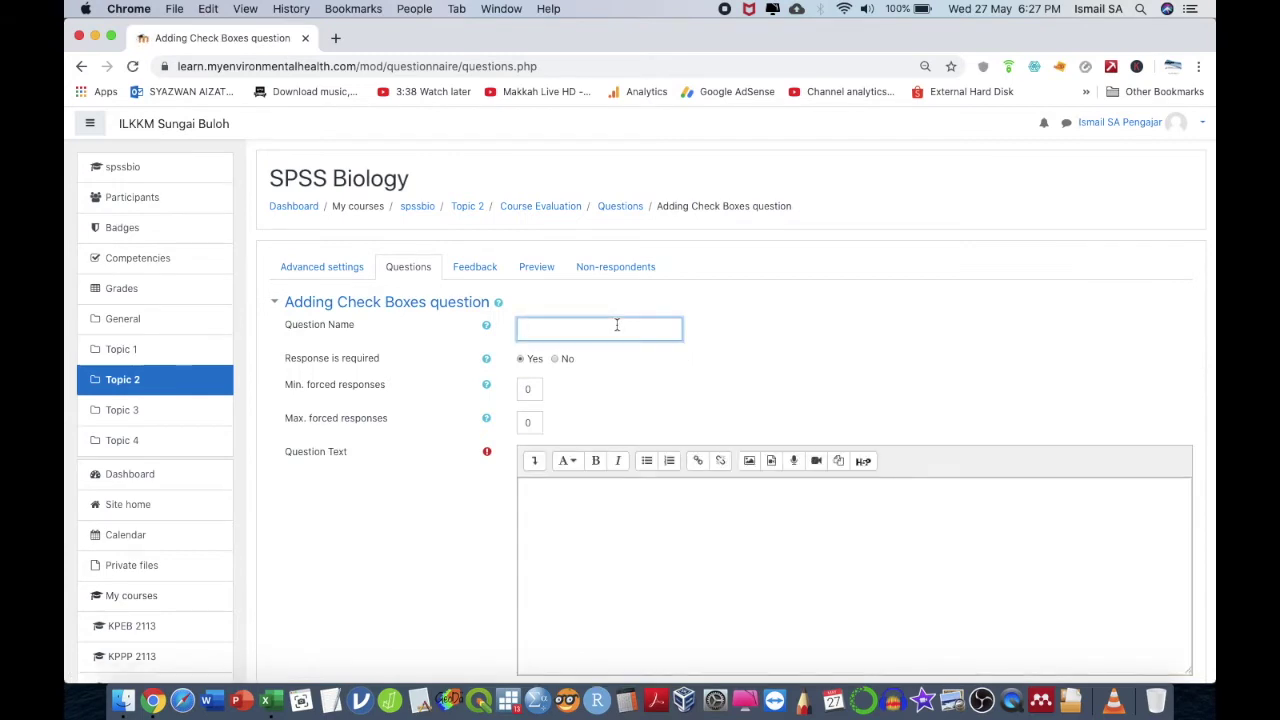
text(item)
click(529, 390)
key(BackSpace)
text(1)
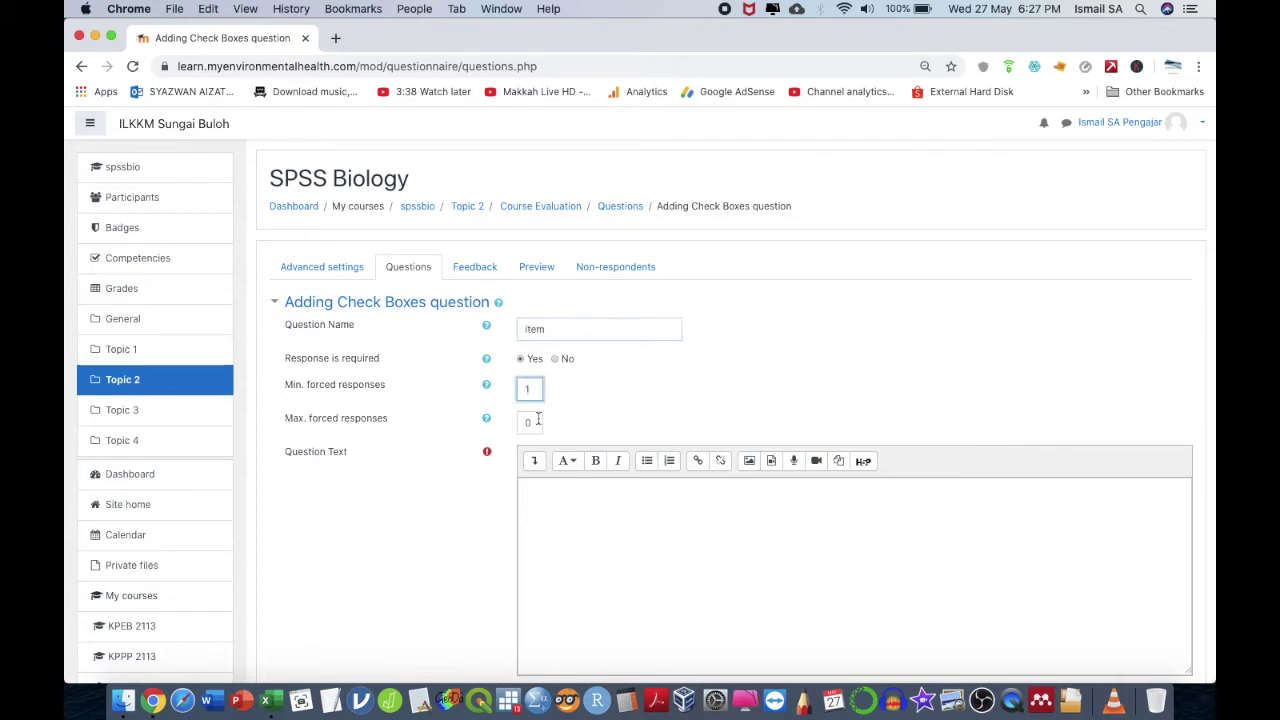
click(486, 418)
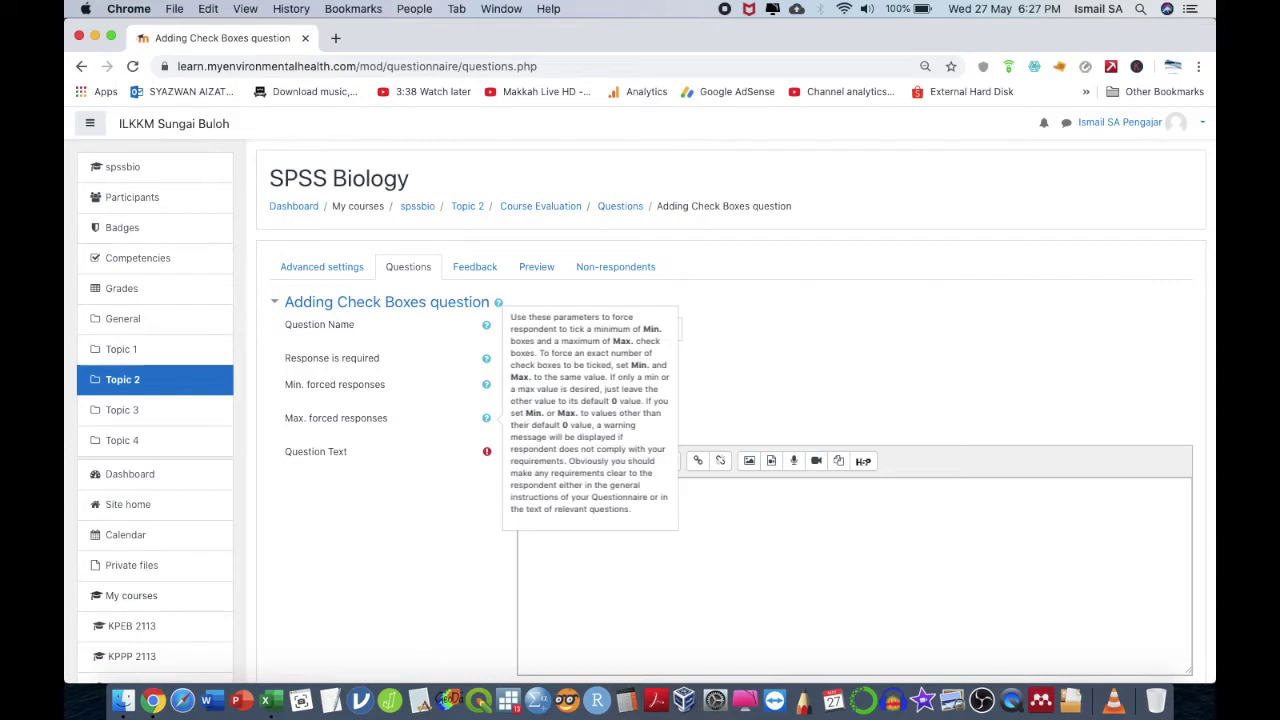
click(611, 403)
click(530, 421)
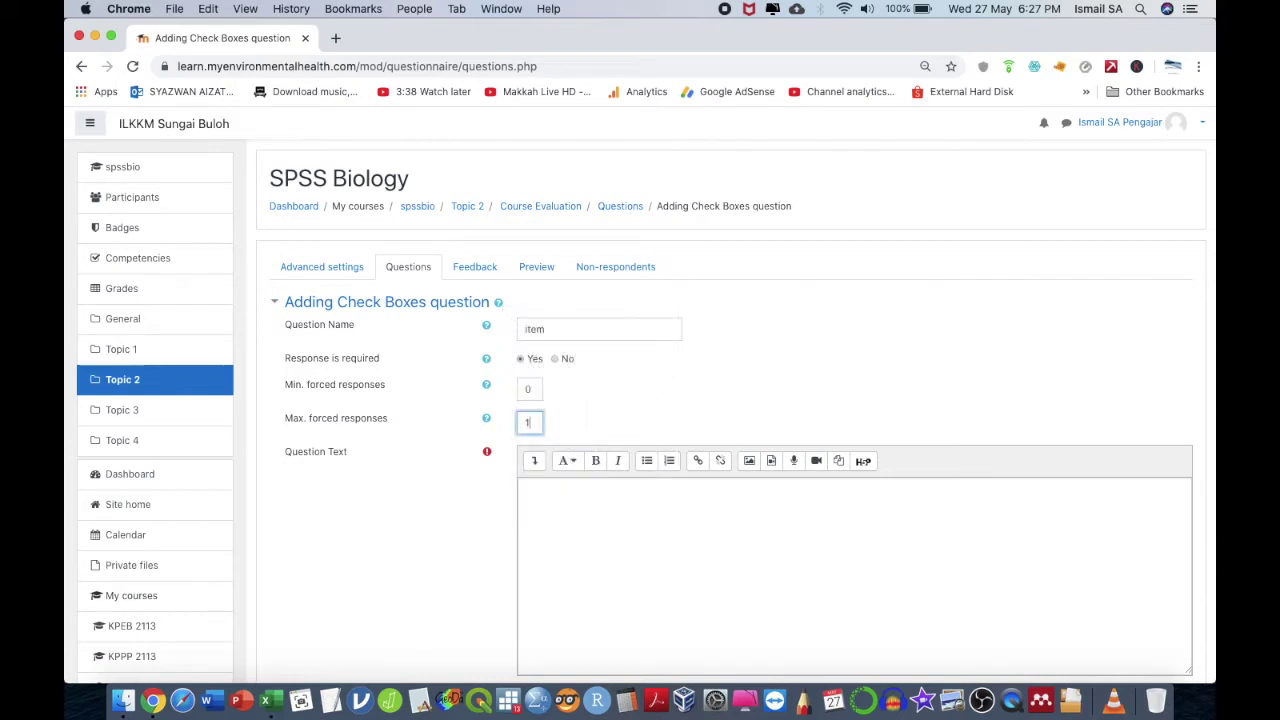
key(BackSpace)
text(3)
- Enter 'Please choose the course/ product you like.' with answers Product A to Product D, and save
click(563, 548)
text(Please choose )
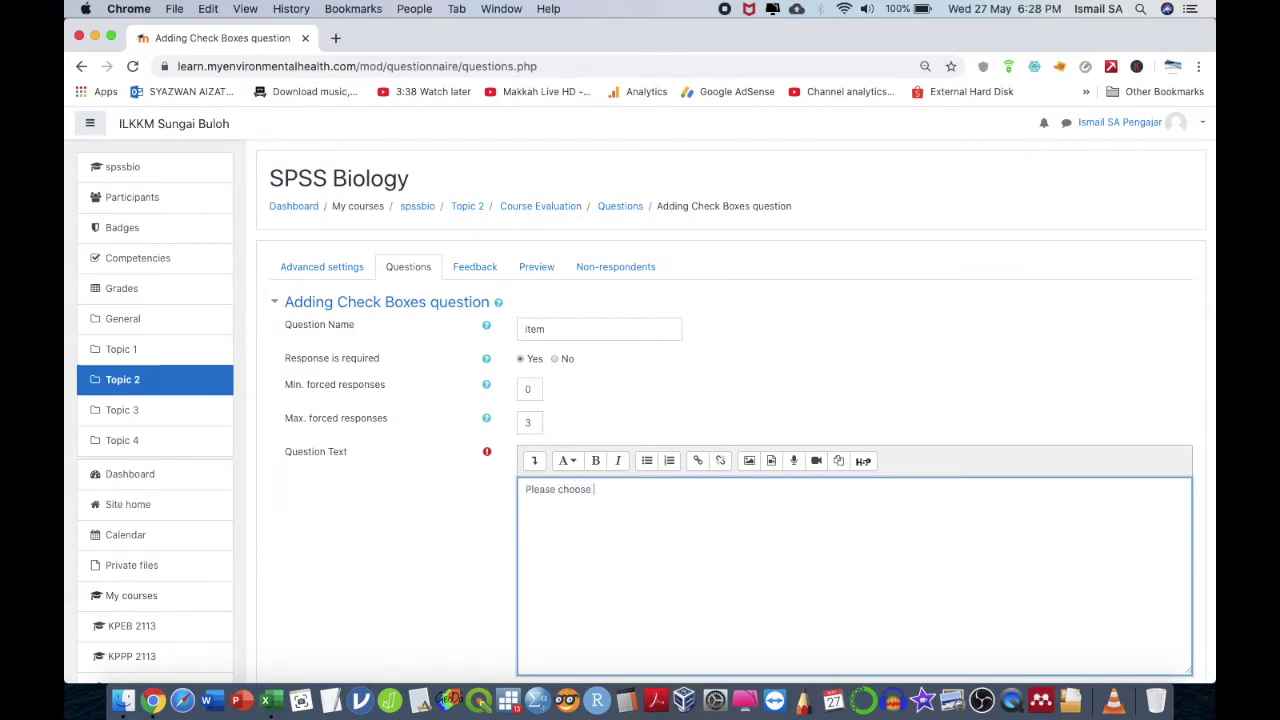
text(the course/ product you like)
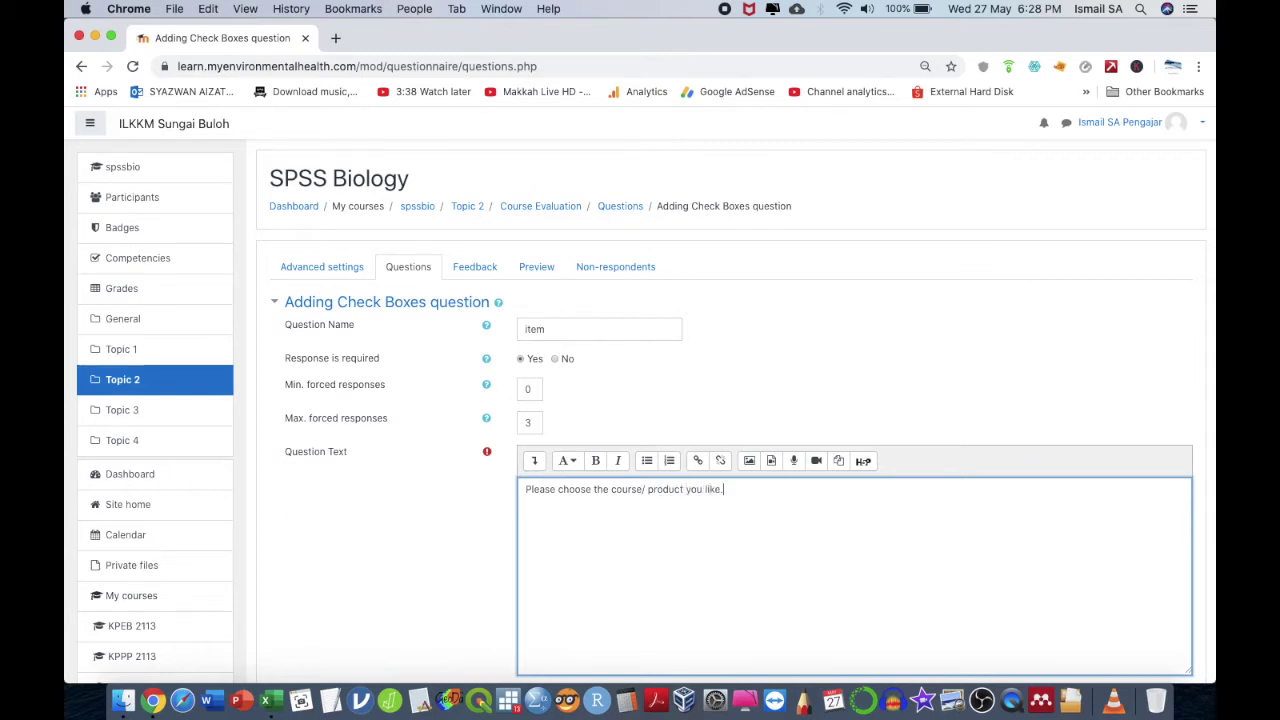
text(.)
scroll(700, 400, down, 5)
click(561, 405)
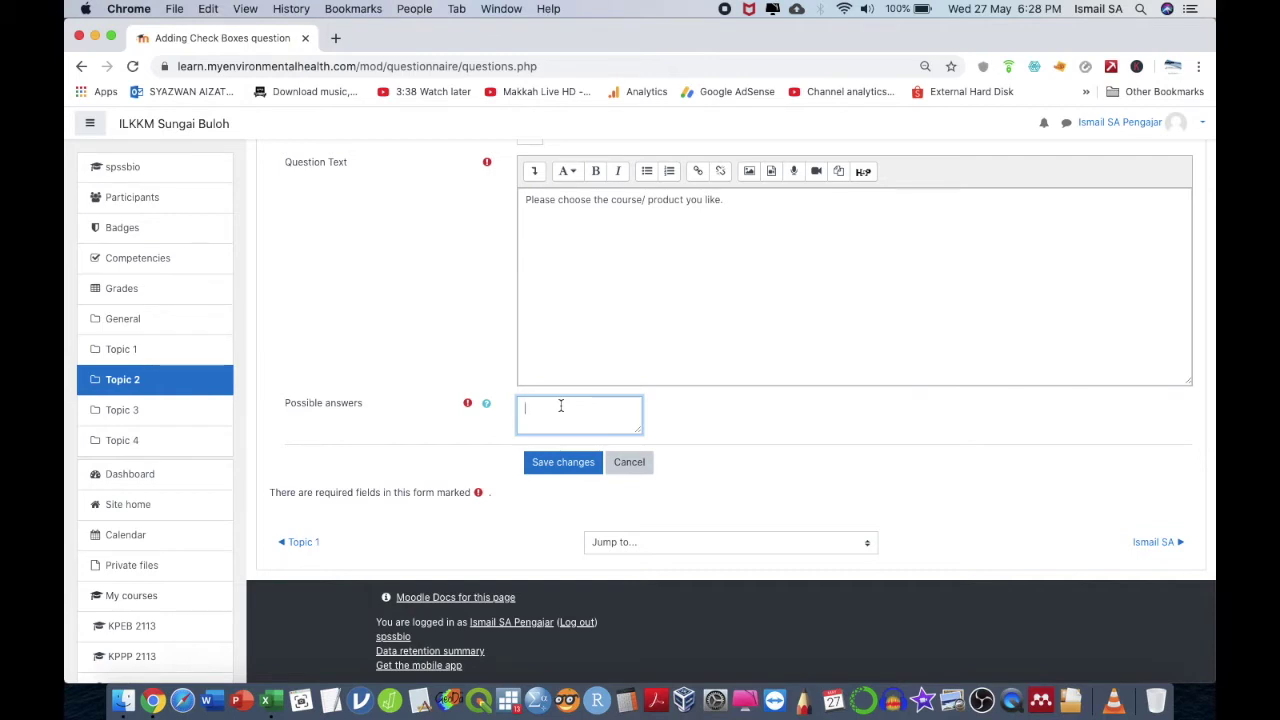
text(Product A)
key(Return)
text(Product B)
key(Return)
text(Prod)
text(Pr)
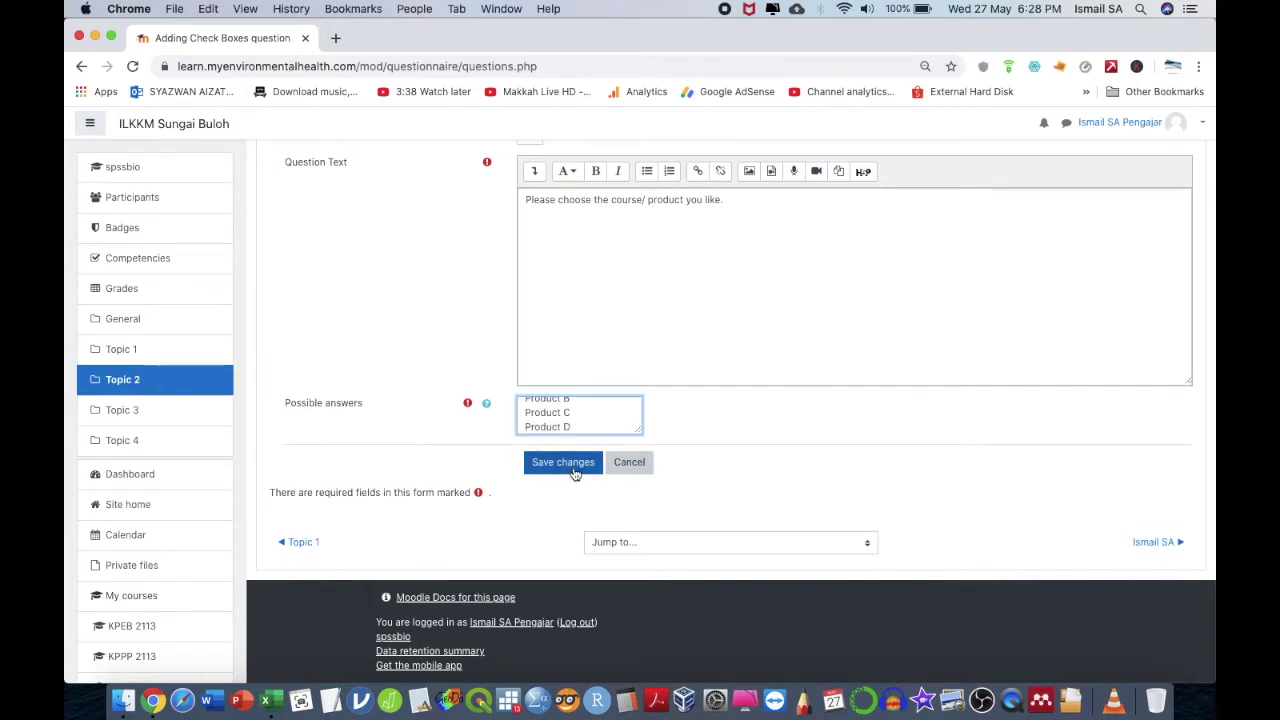
click(575, 471)
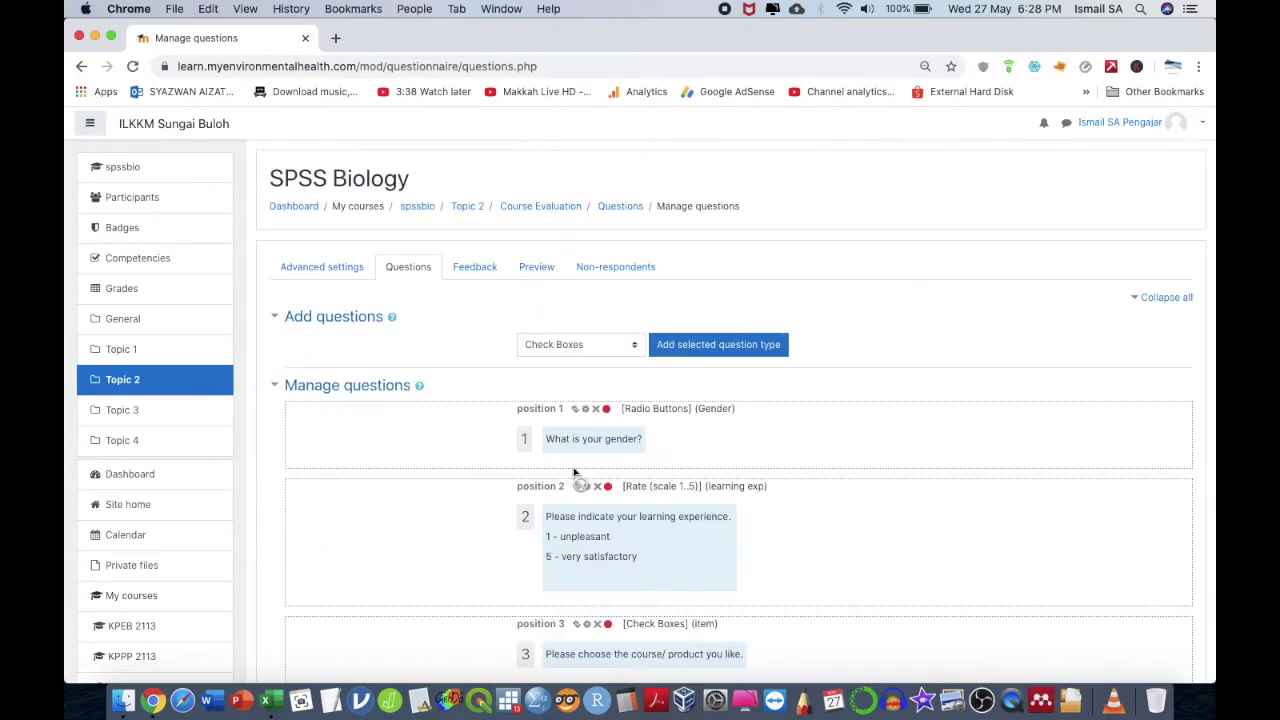
scroll(632, 537, up, 2)
click(540, 216)
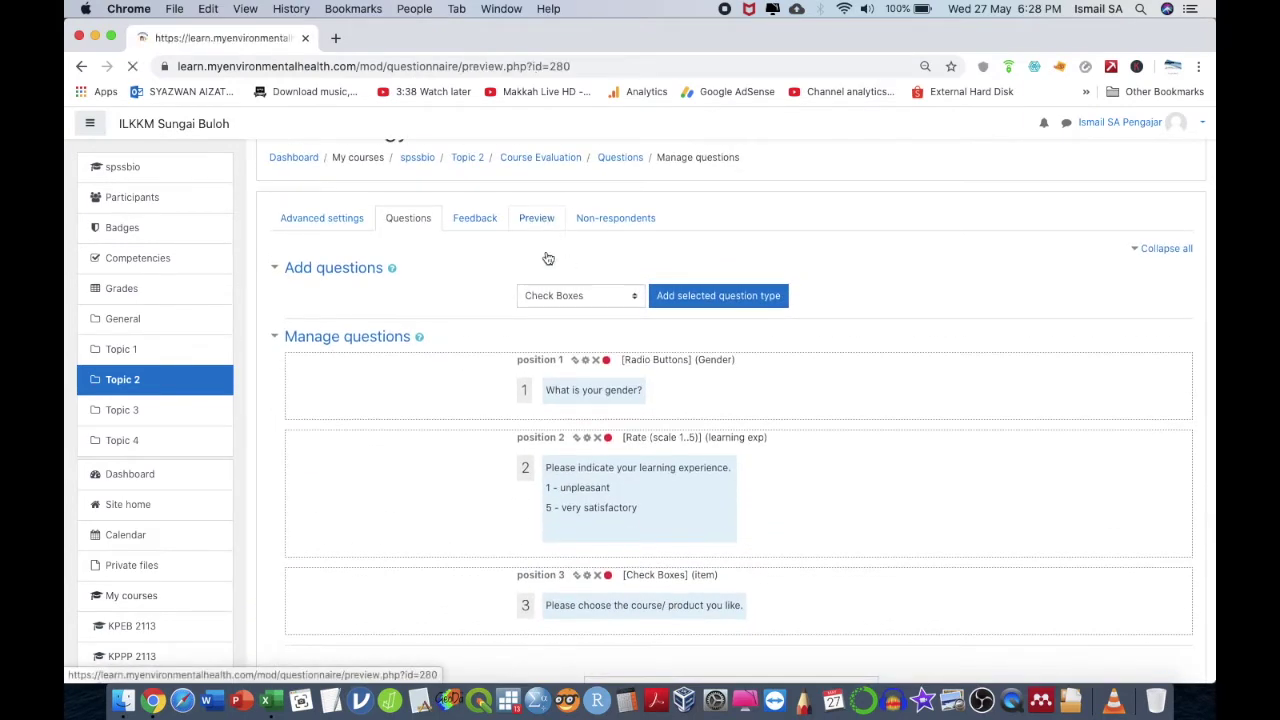
scroll(571, 486, down, 5)
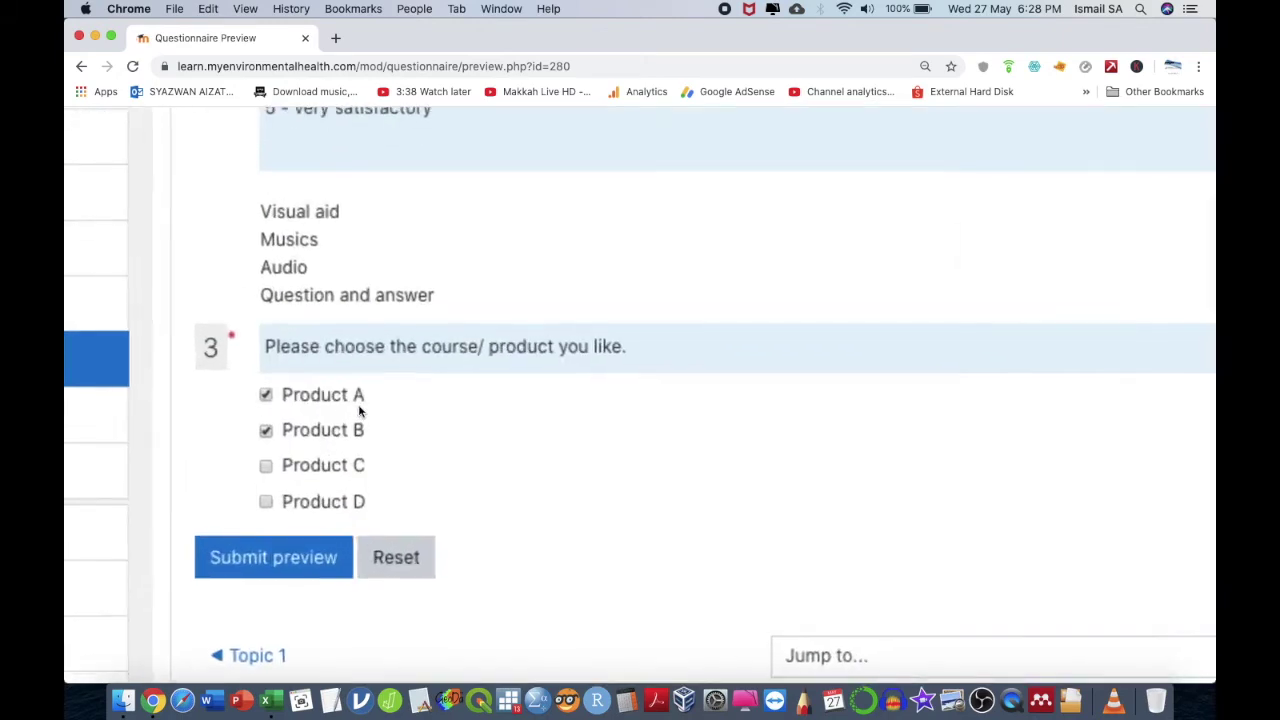
click(306, 401)
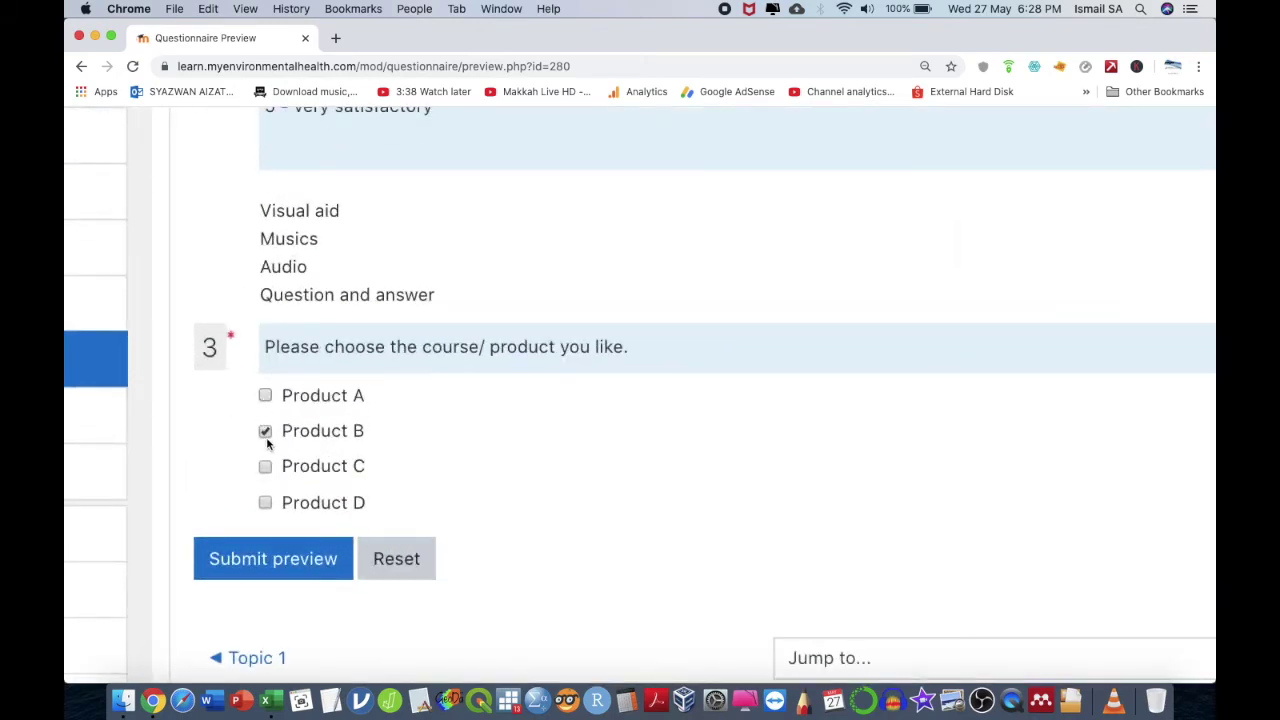
scroll(337, 466, up, 10)
key(super+minus)
key(super+minus)
click(437, 328)
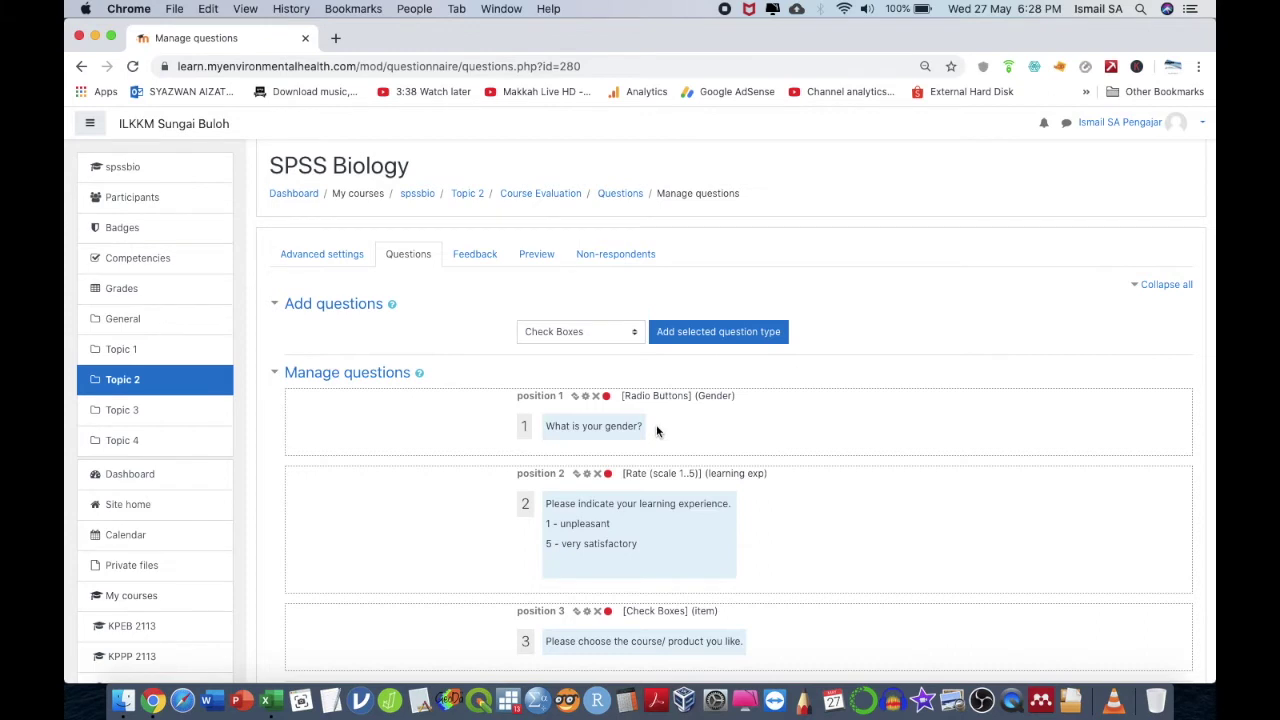
- Leave the question type as Check Boxes and go to the questionnaire's Advanced settings
scroll(657, 431, down, 3)
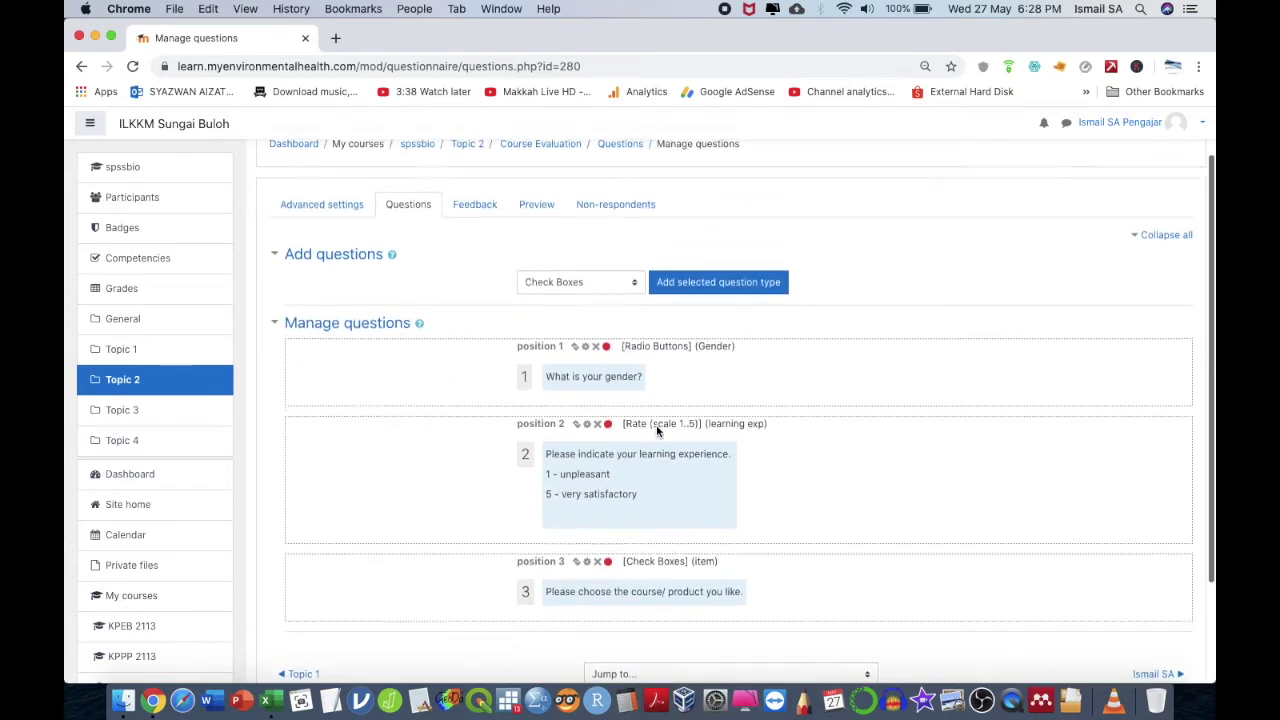
click(580, 295)
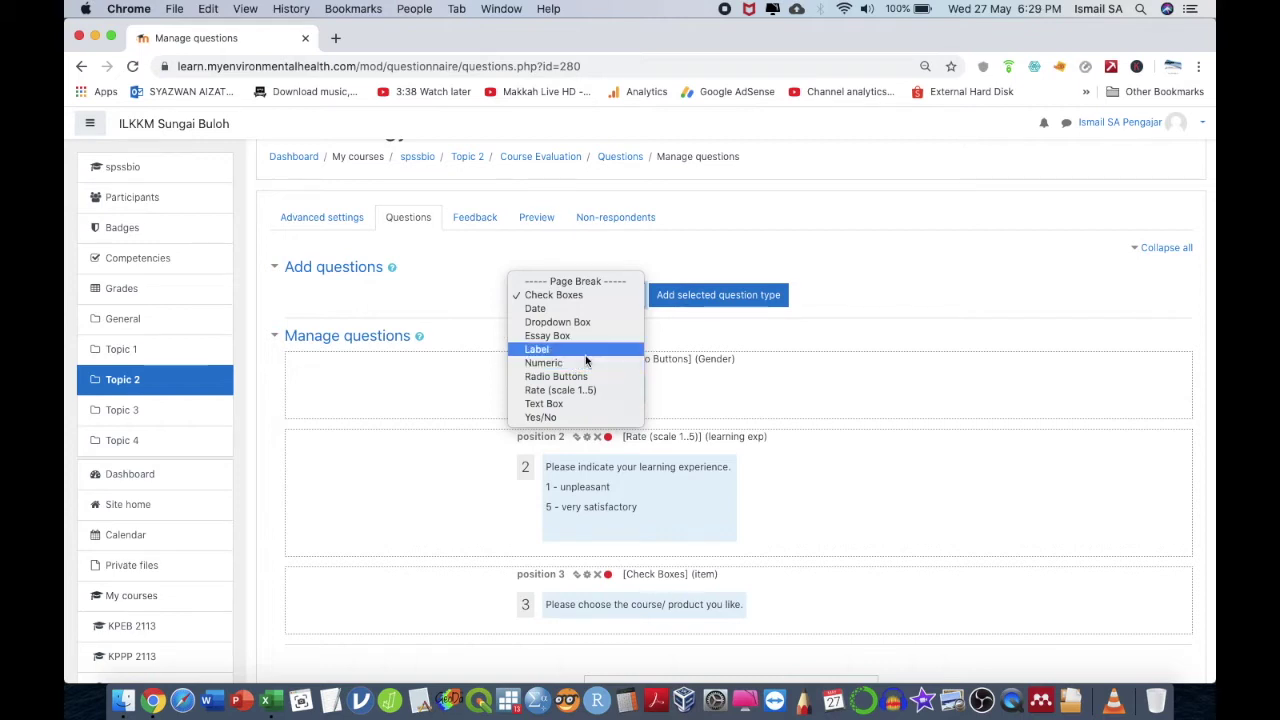
click(420, 277)
scroll(420, 287, down, 2)
scroll(380, 285, up, 3)
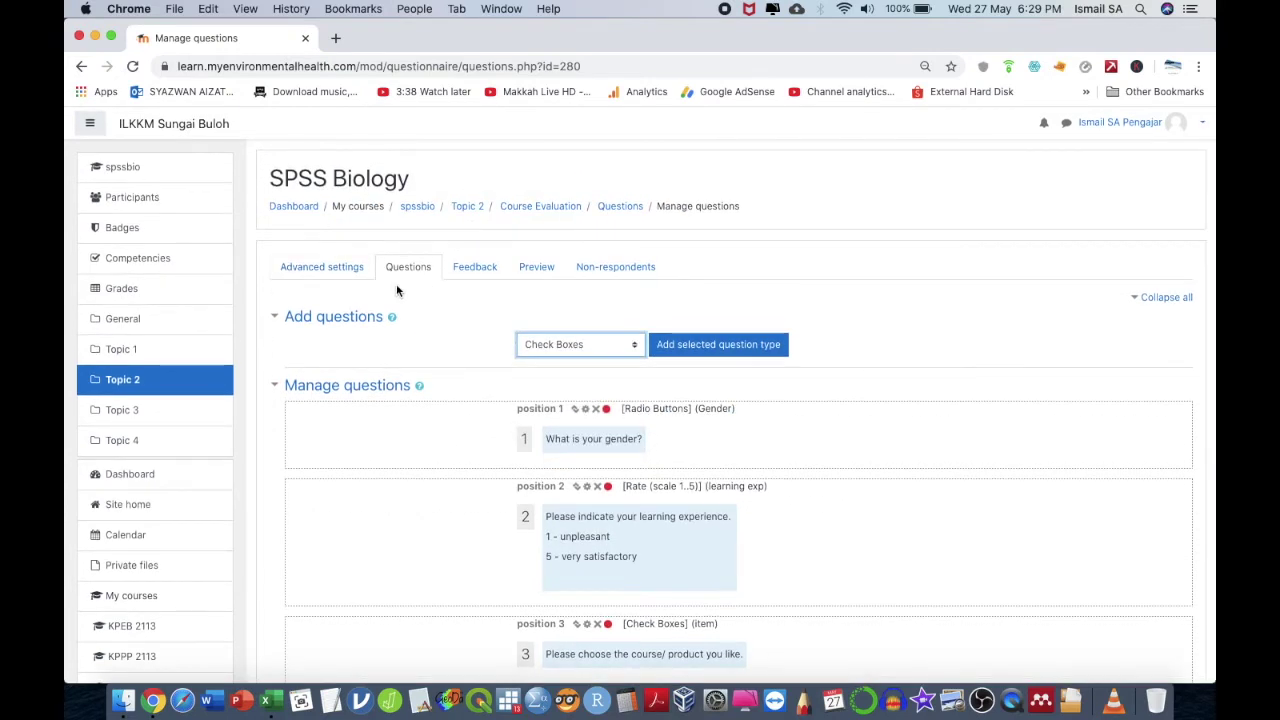
click(340, 270)
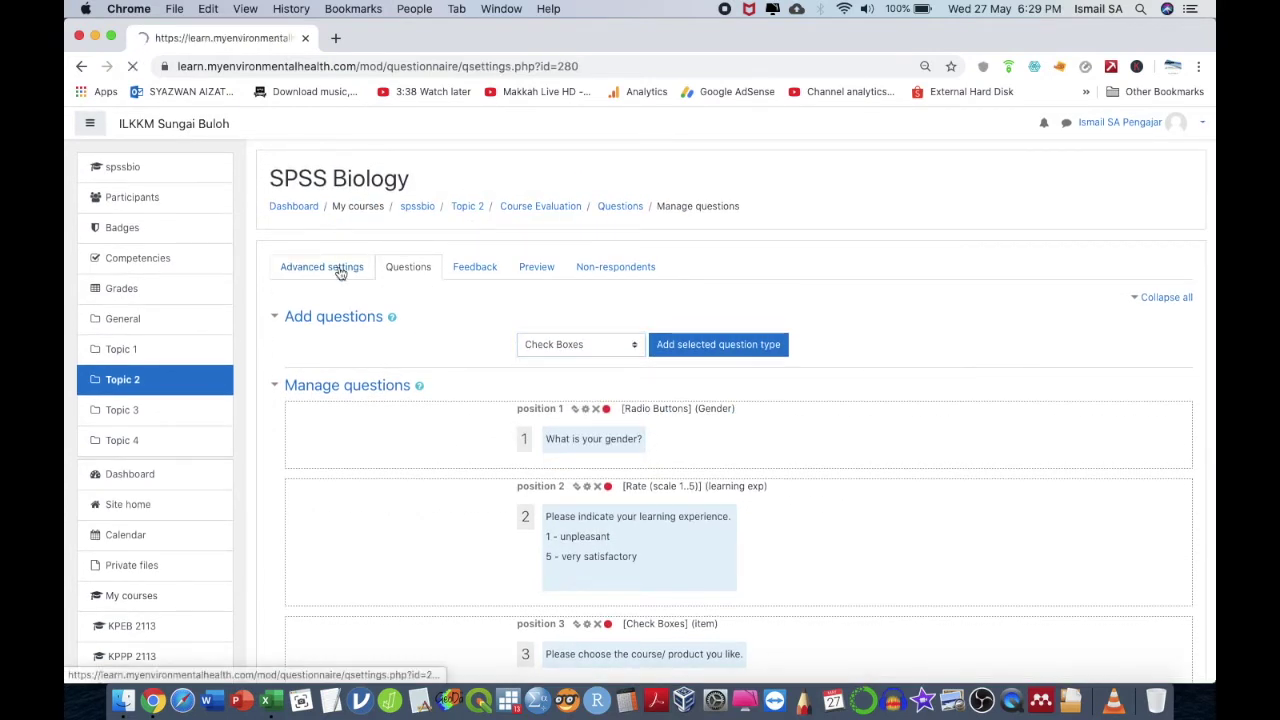
- Review the advanced settings, including Confirmation URL, unchanged, then return to the Questions list
scroll(498, 470, down, 5)
scroll(501, 477, down, 5)
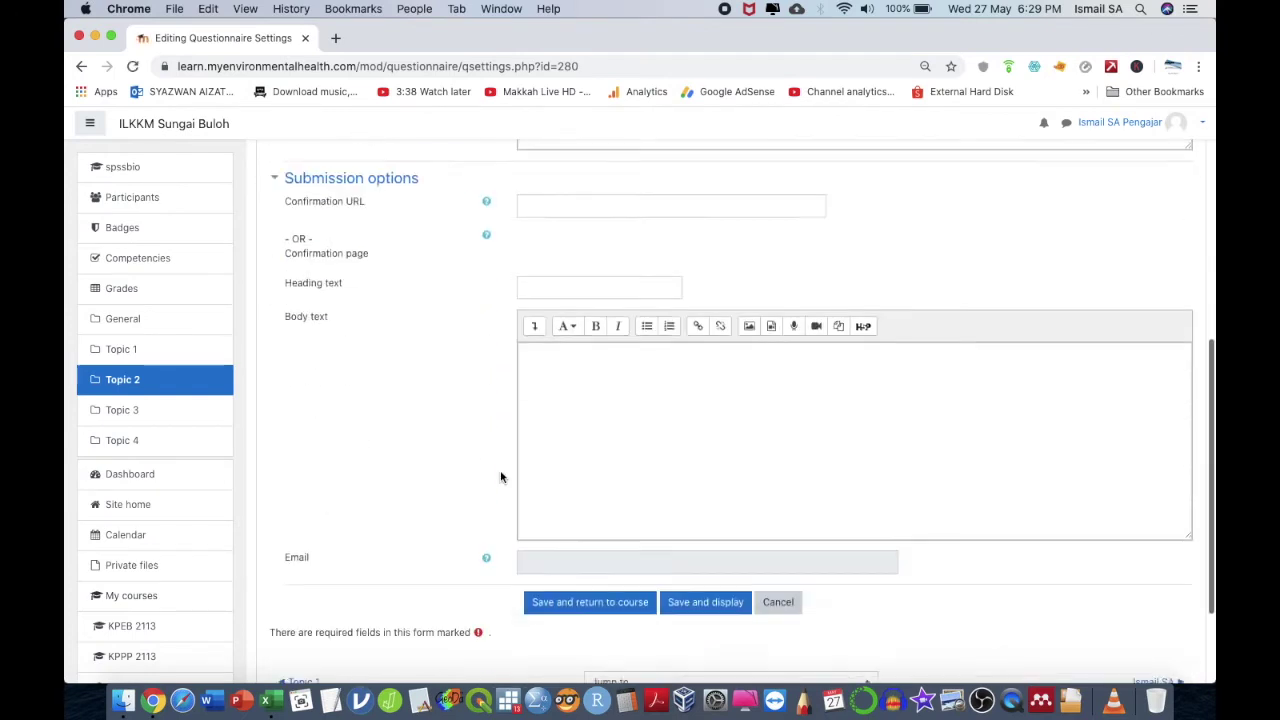
scroll(501, 477, up, 3)
scroll(501, 477, up, 3)
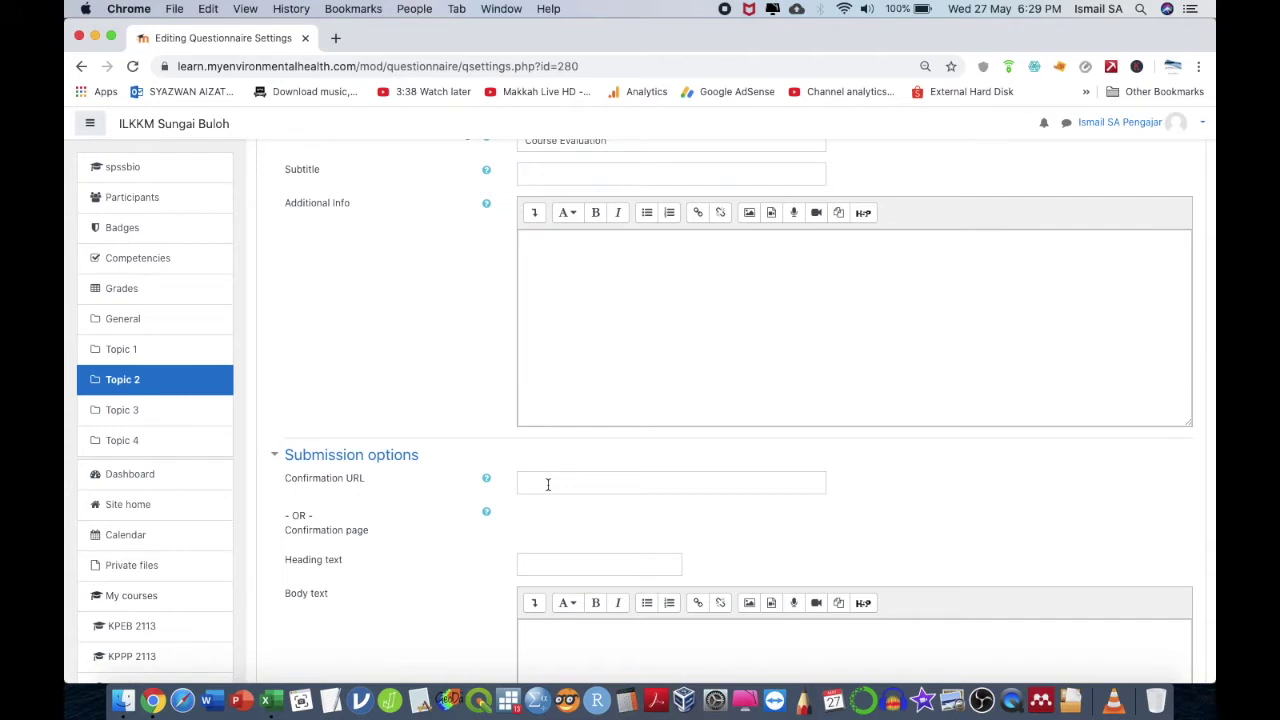
click(552, 485)
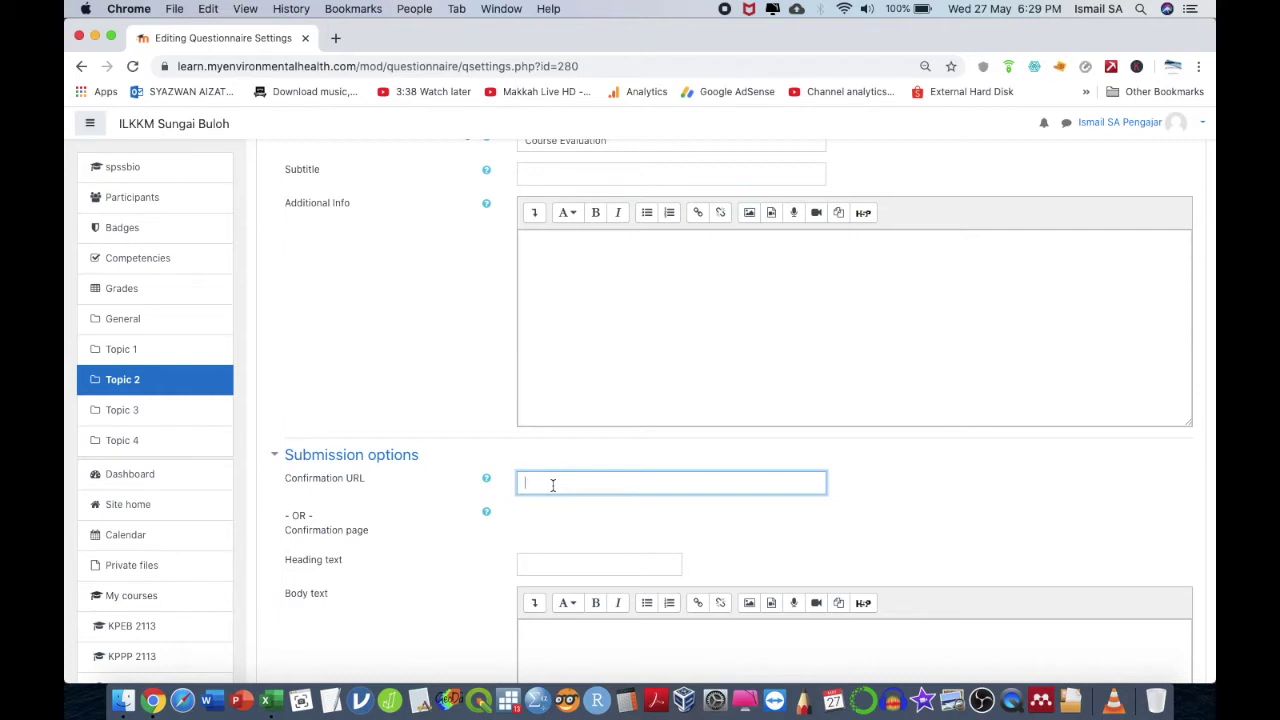
scroll(552, 484, up, 3)
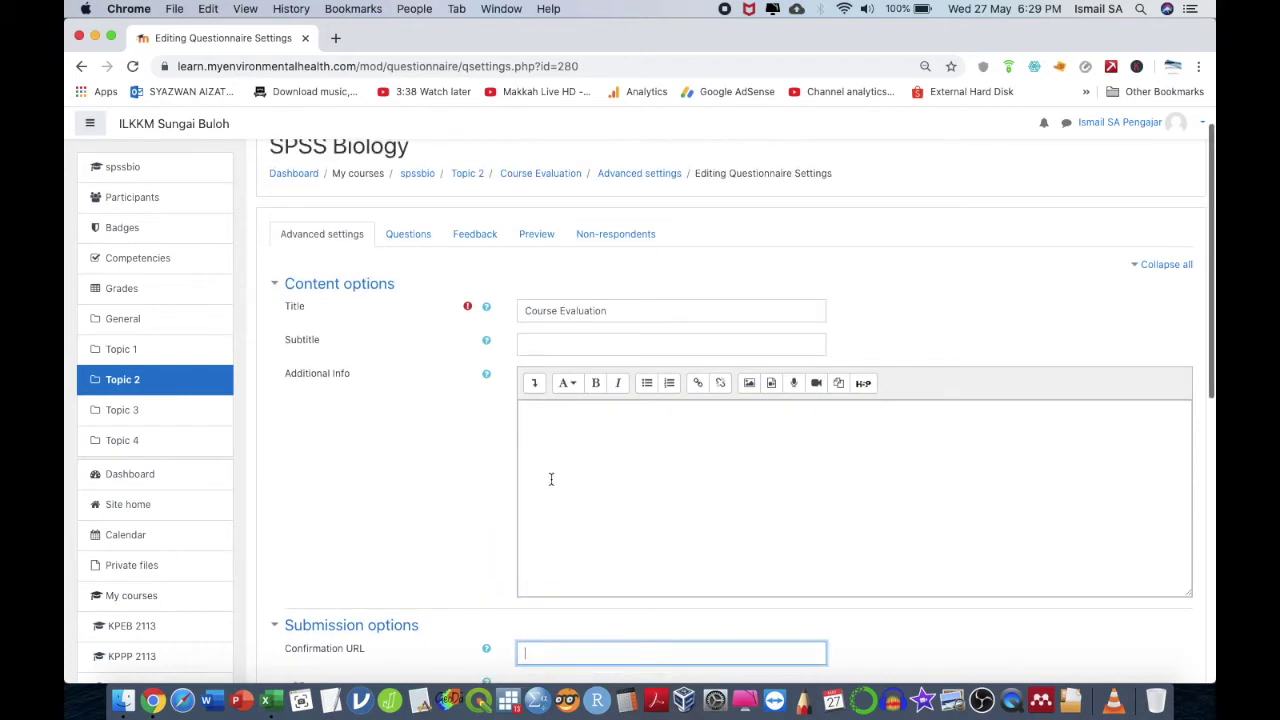
click(419, 236)
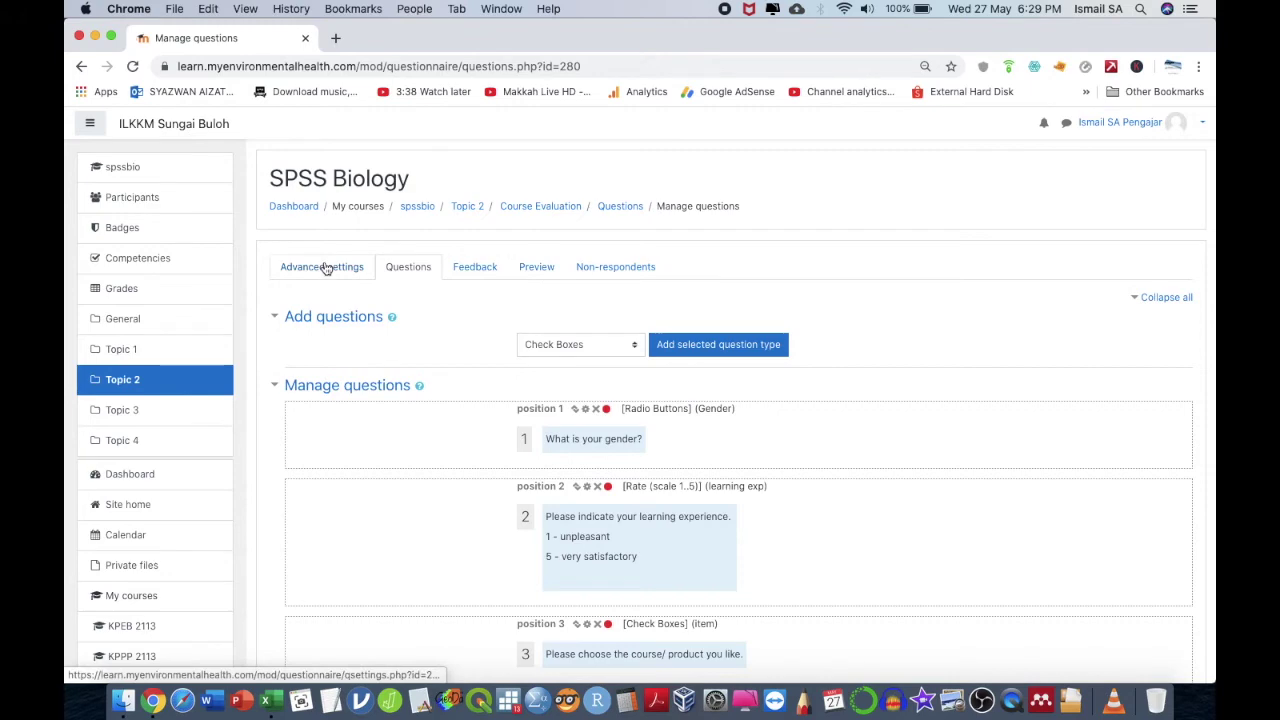
- Go to SPSS Biology's Topic 2 section and open Course Evaluation's edit menu
click(607, 212)
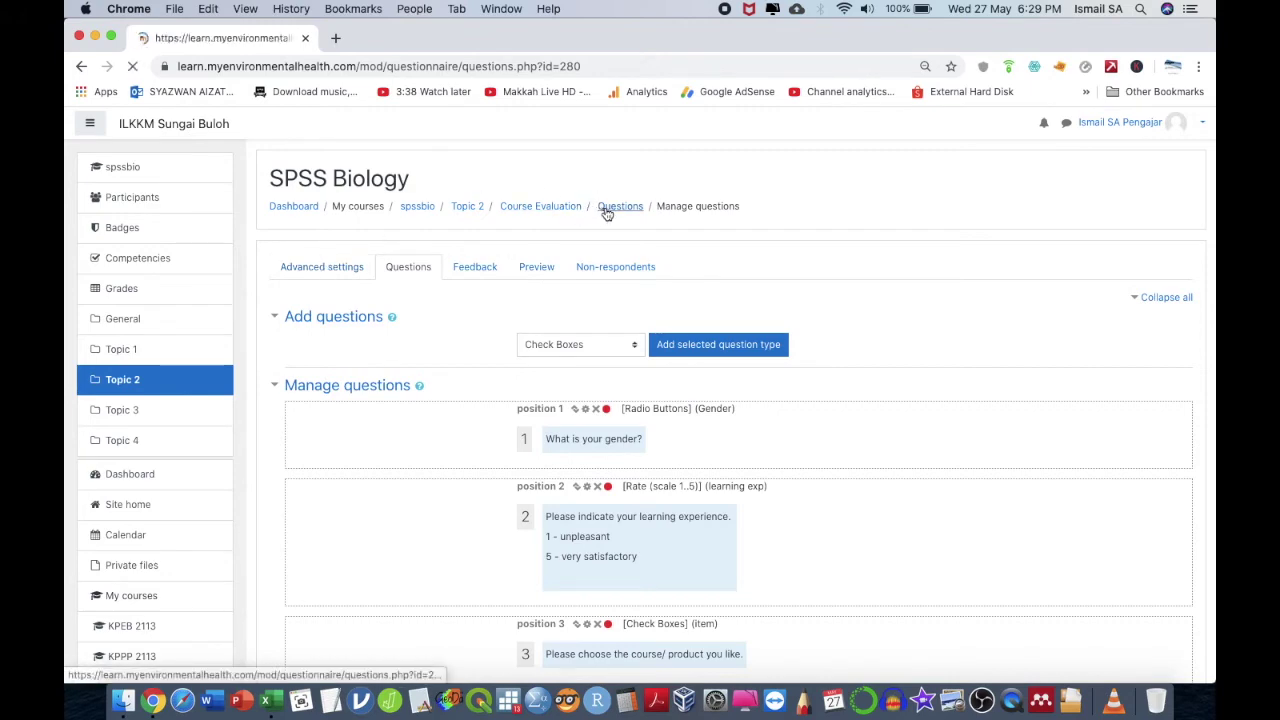
scroll(420, 310, down, 5)
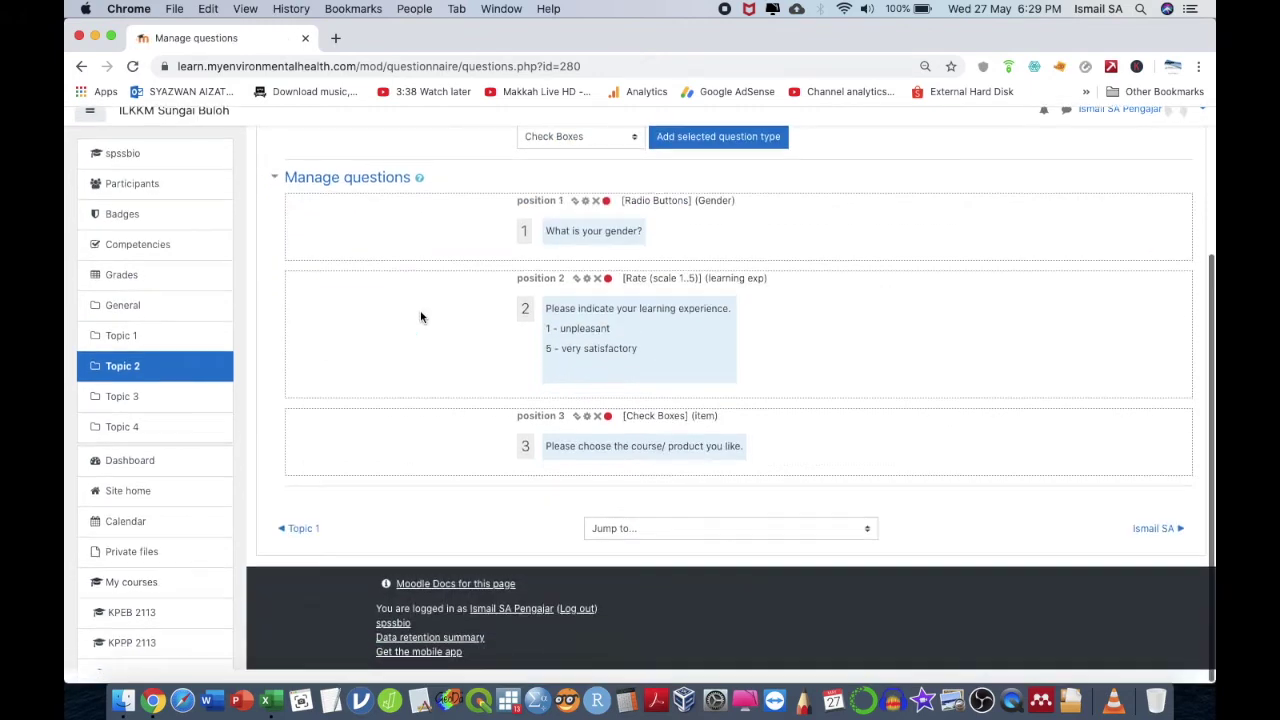
scroll(420, 310, up, 5)
click(170, 380)
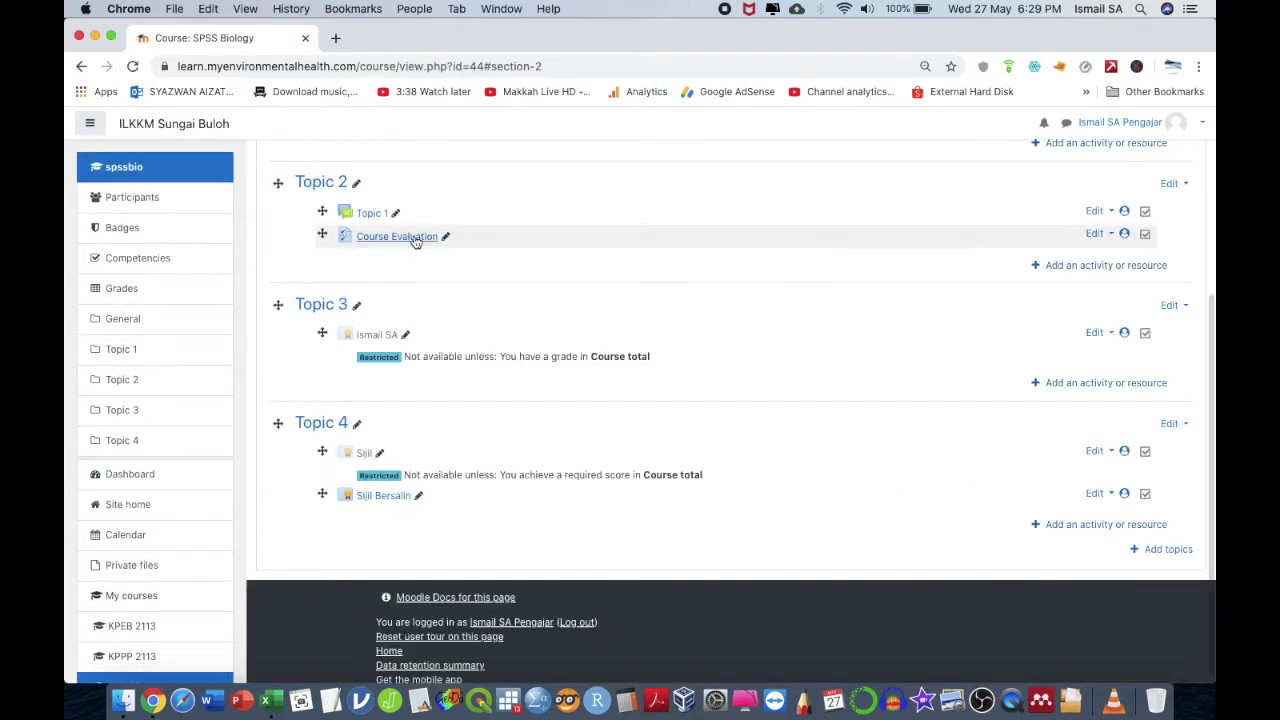
scroll(434, 277, up, 3)
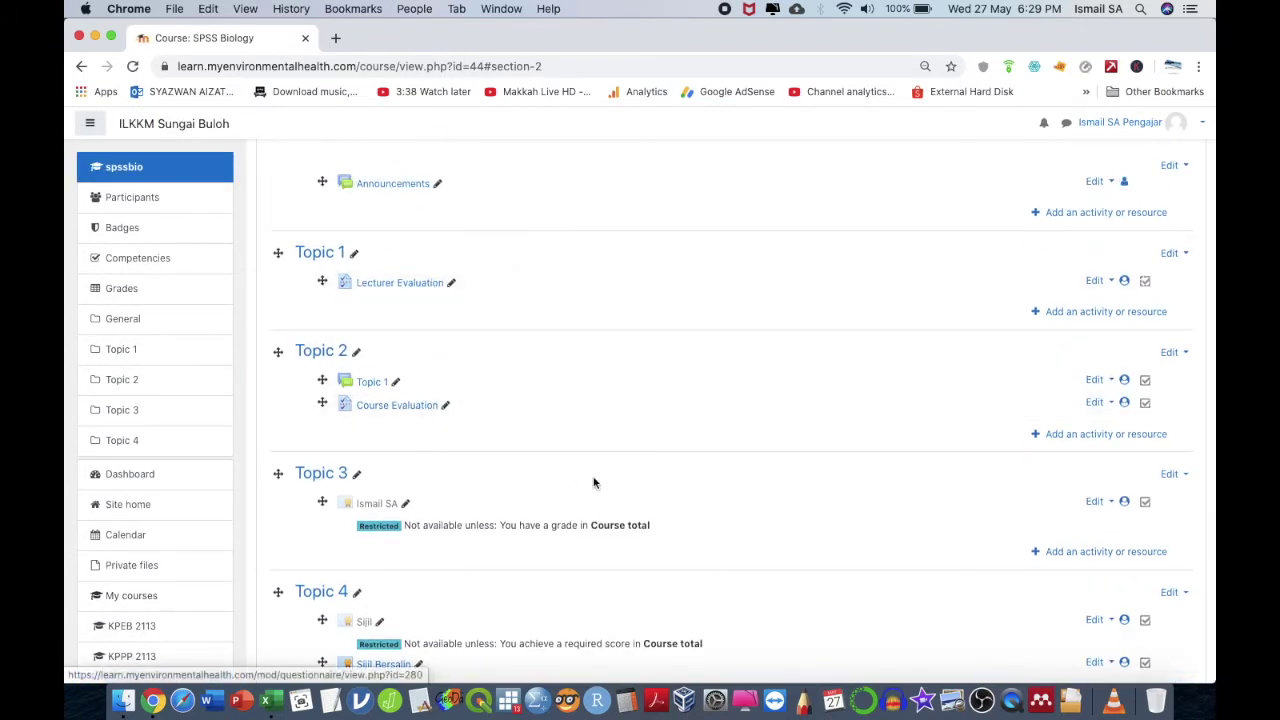
click(1095, 403)
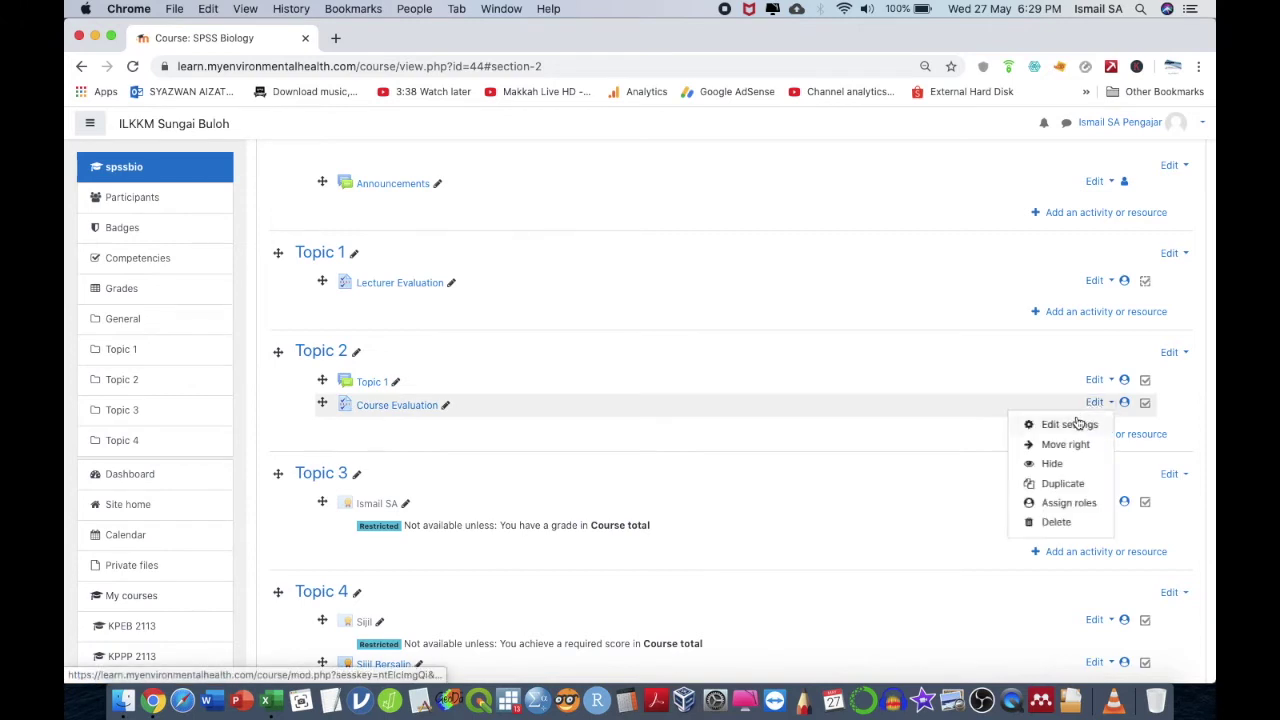
- Open Course Evaluation's settings and expand completion, restriction, module and response sections
click(1075, 427)
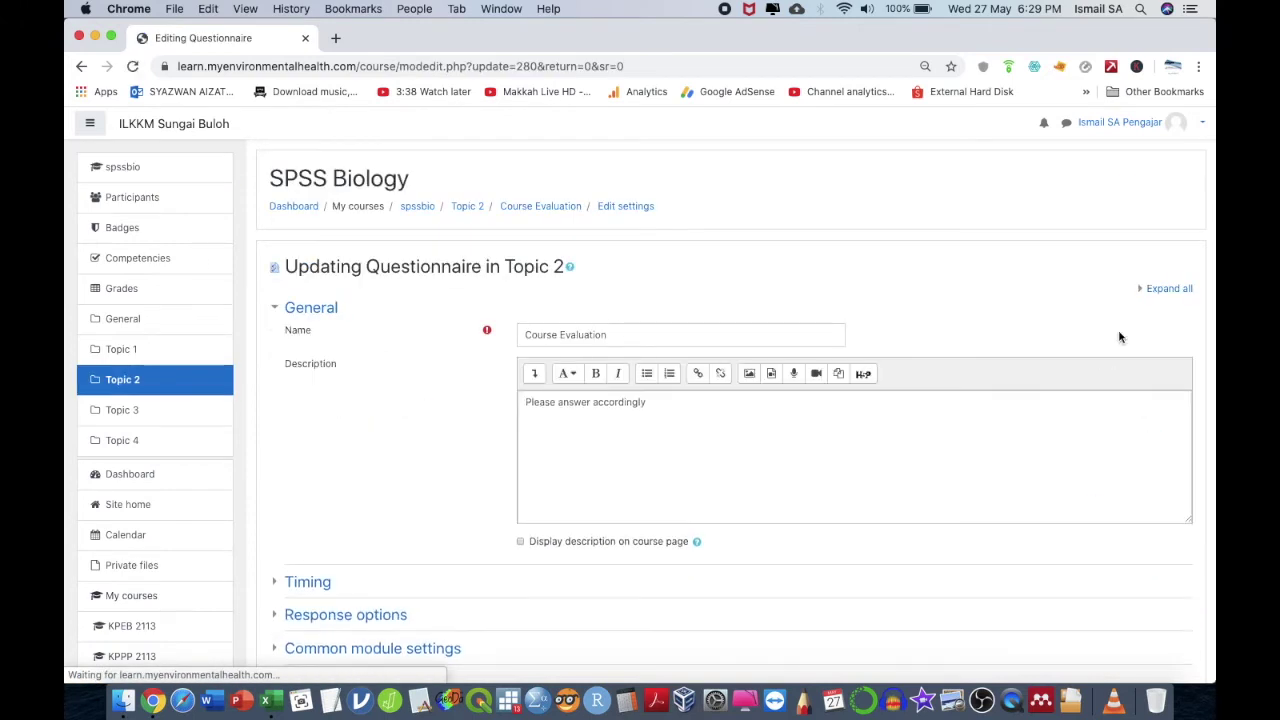
scroll(620, 574, down, 5)
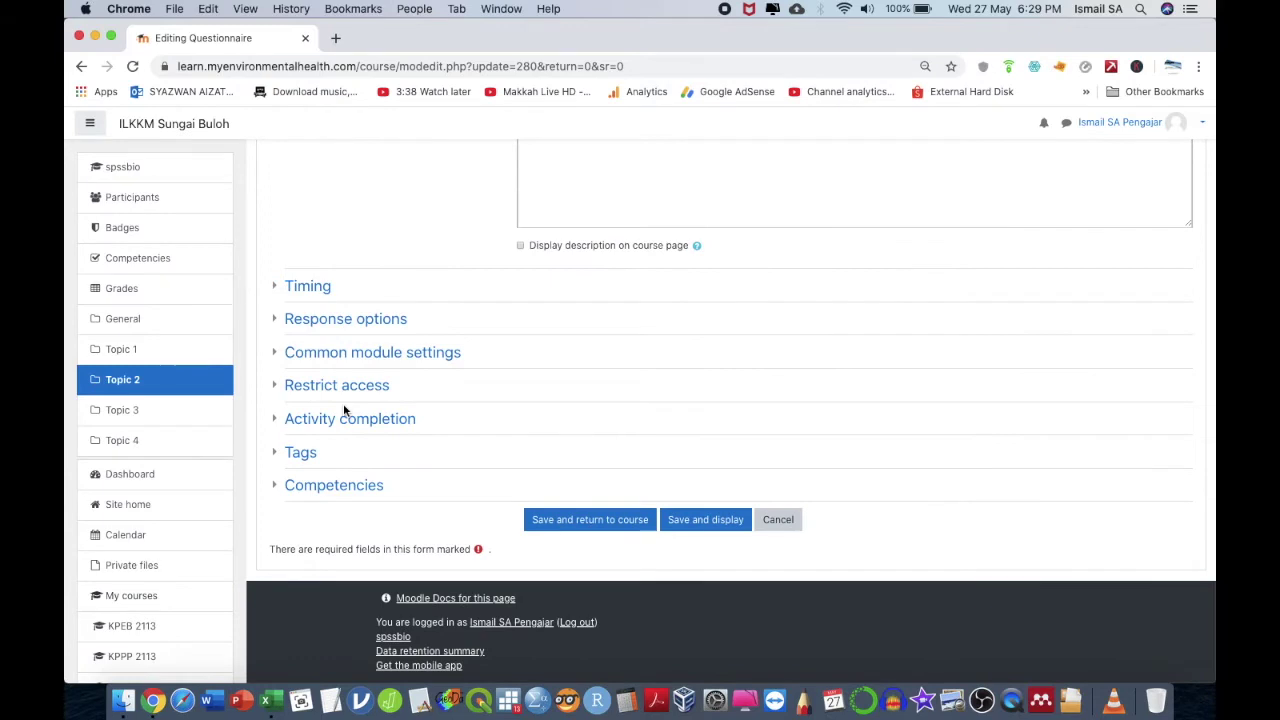
click(280, 420)
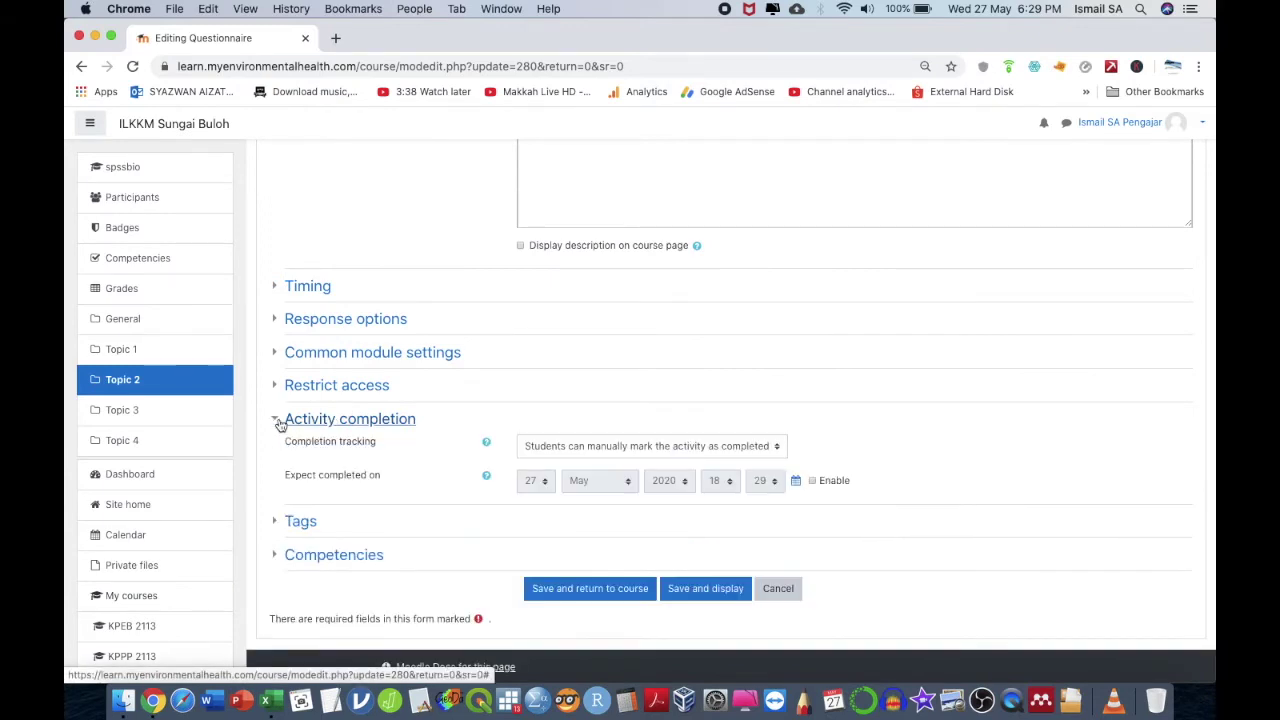
click(279, 386)
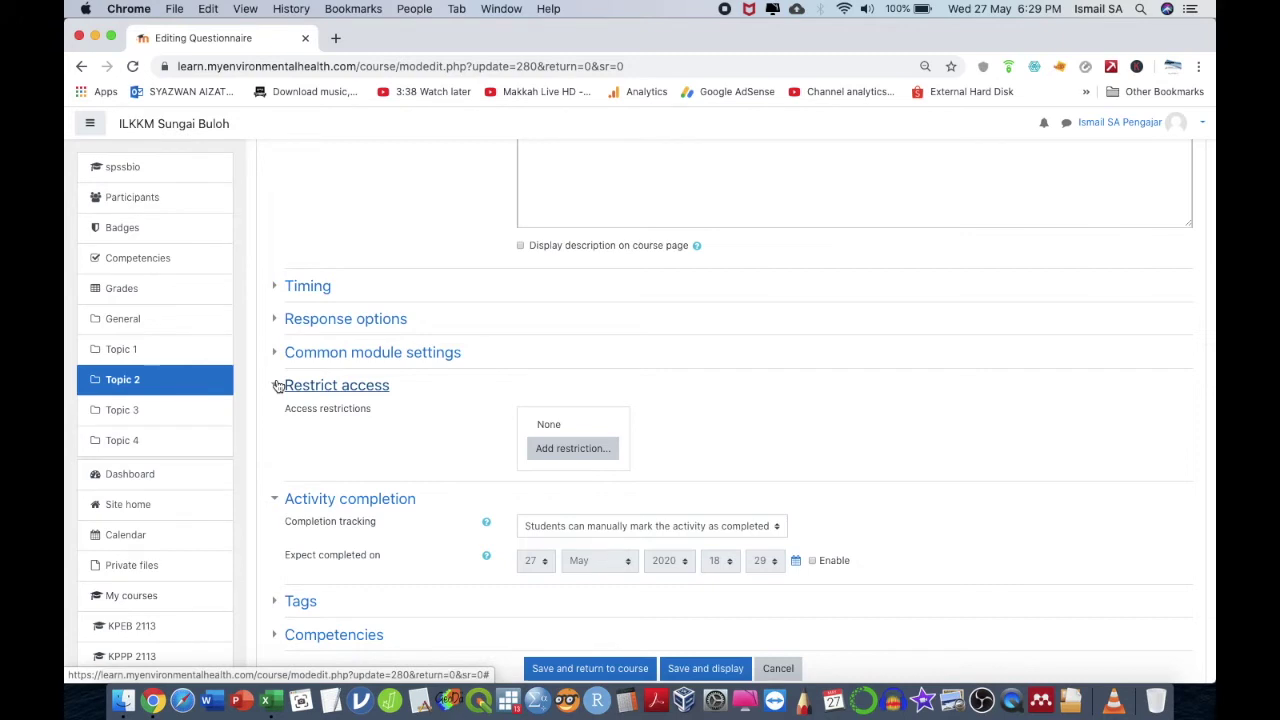
click(279, 354)
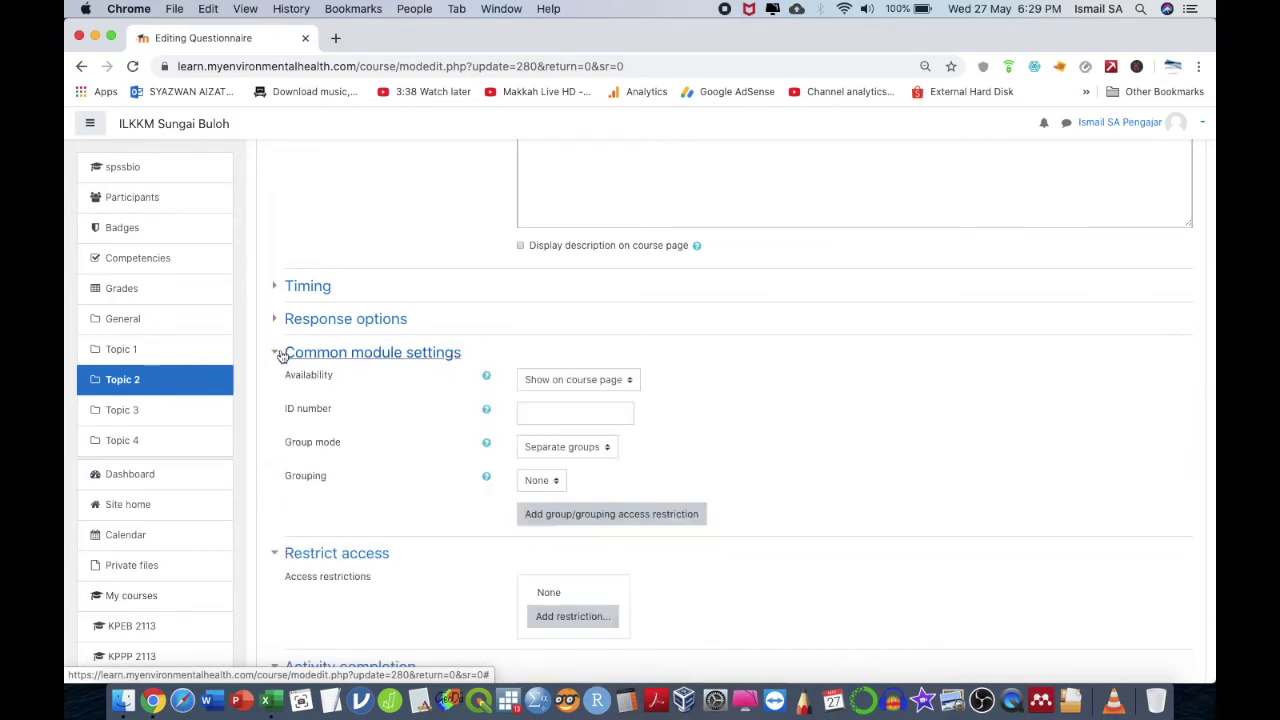
click(283, 321)
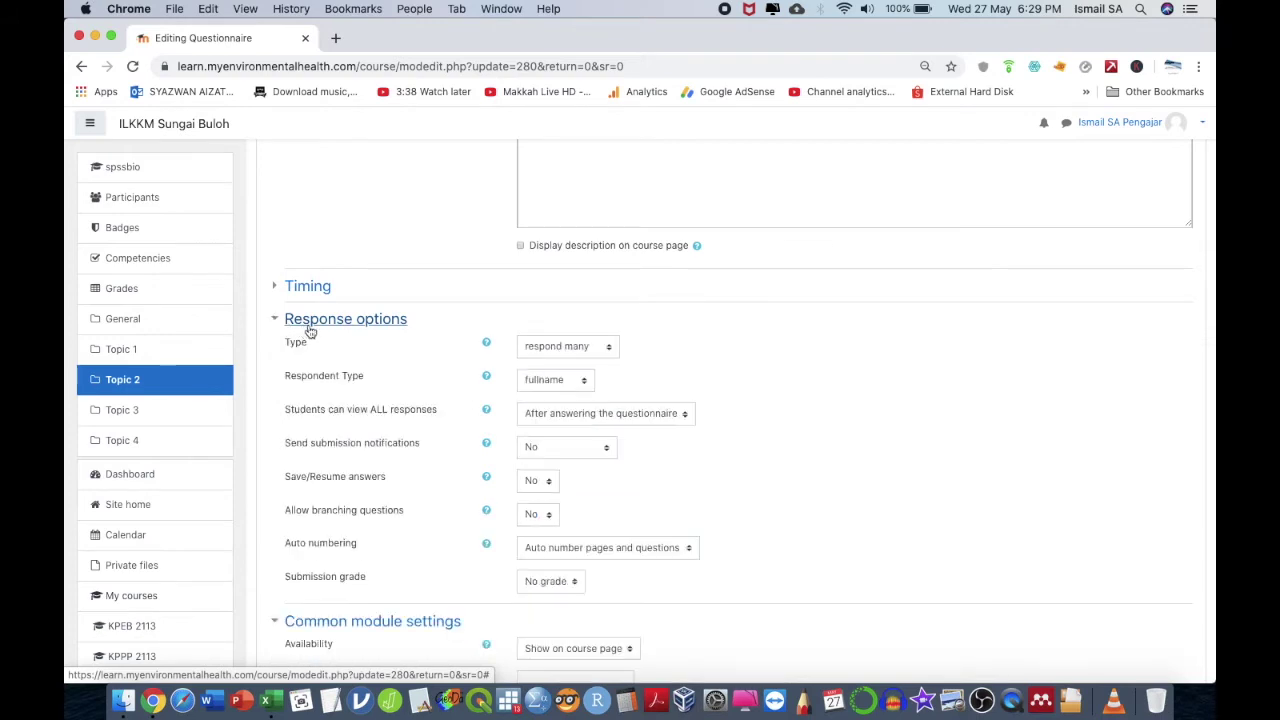
- Set 'Students can view ALL responses' to Never and save and display
click(571, 426)
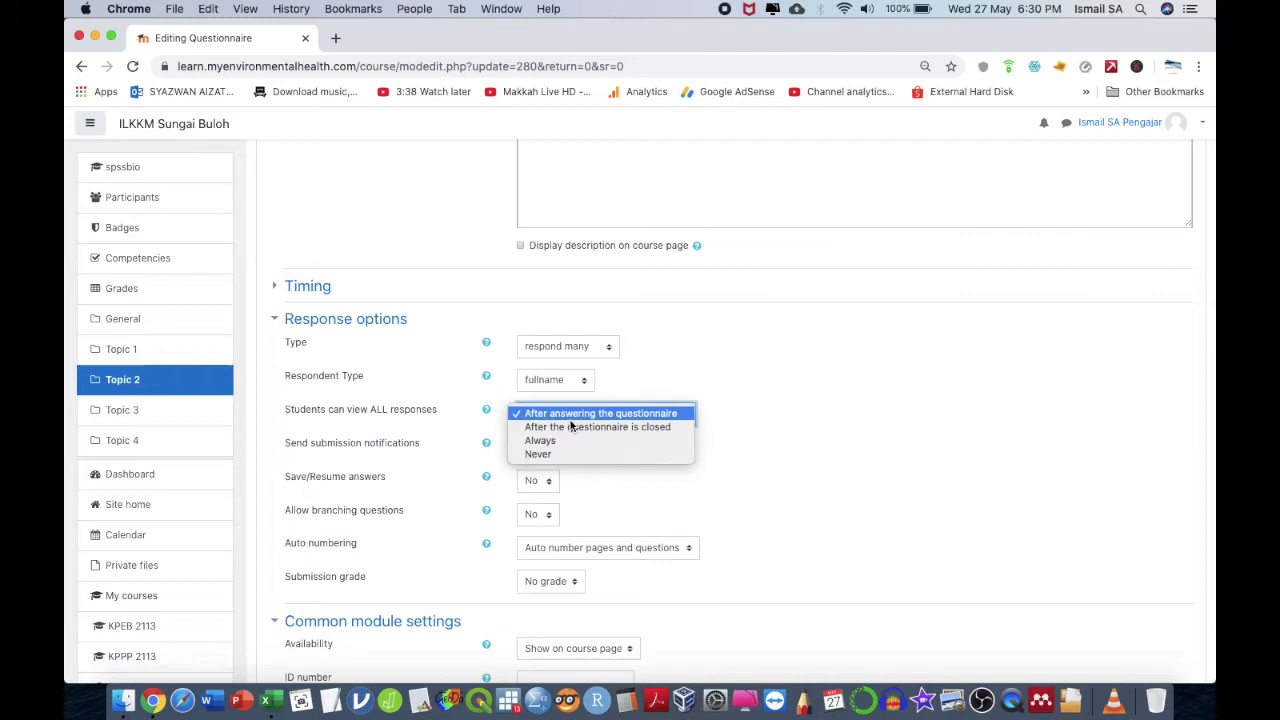
click(564, 455)
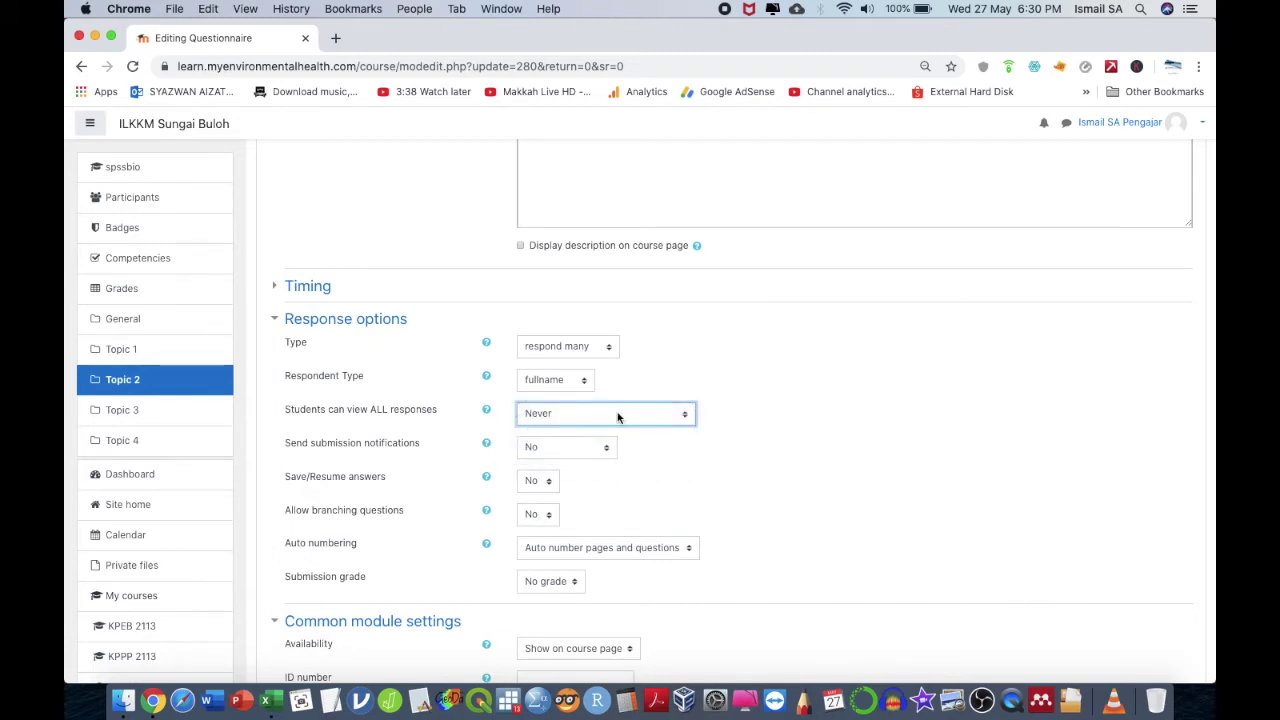
click(618, 416)
click(618, 414)
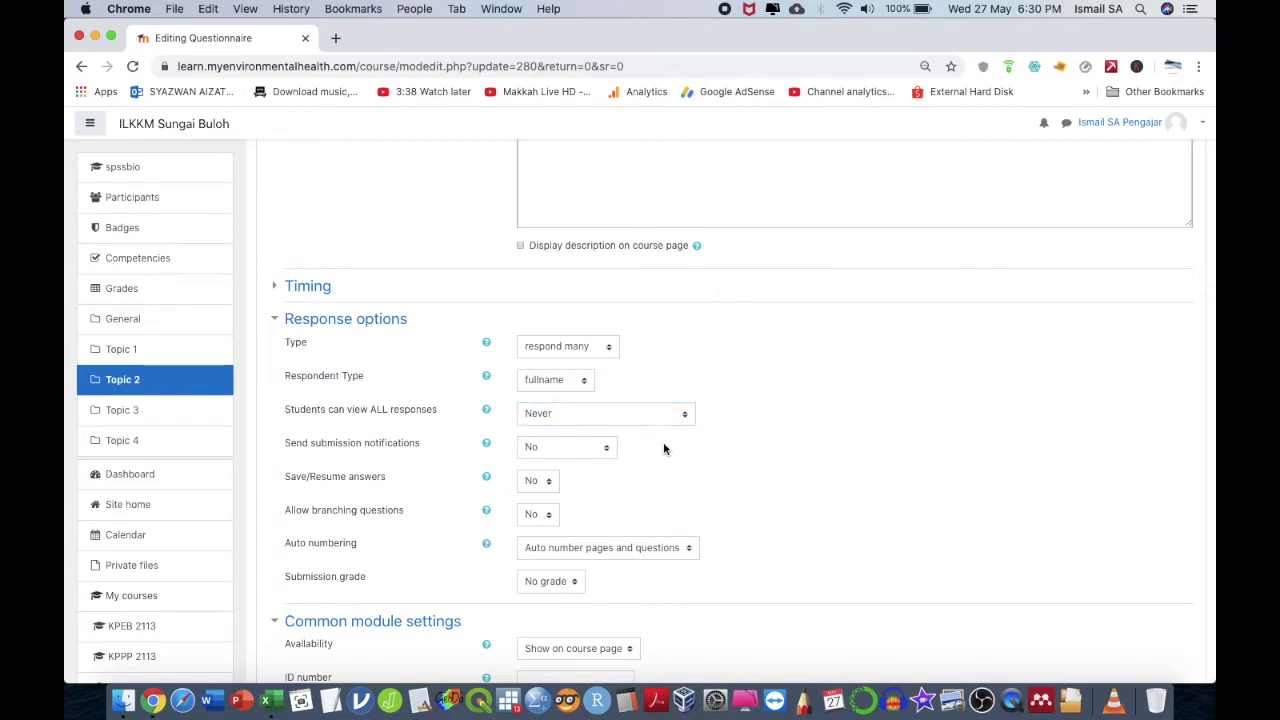
scroll(663, 448, down, 5)
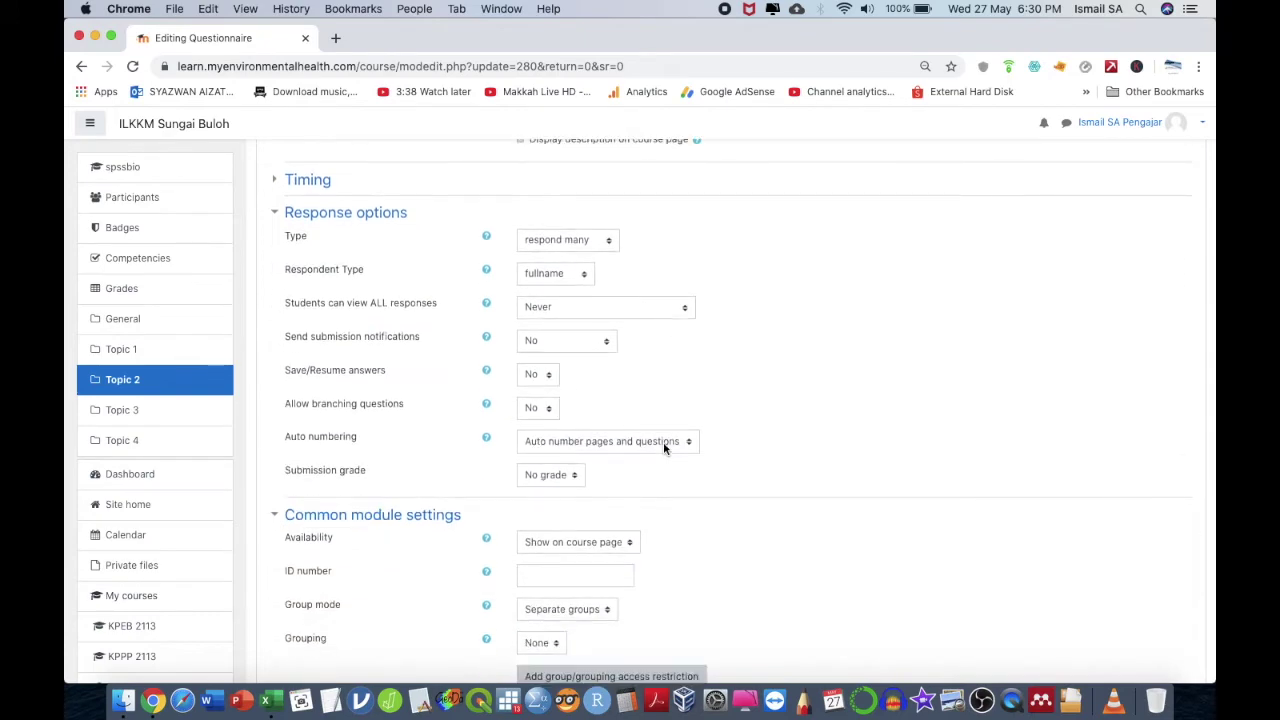
scroll(663, 449, down, 5)
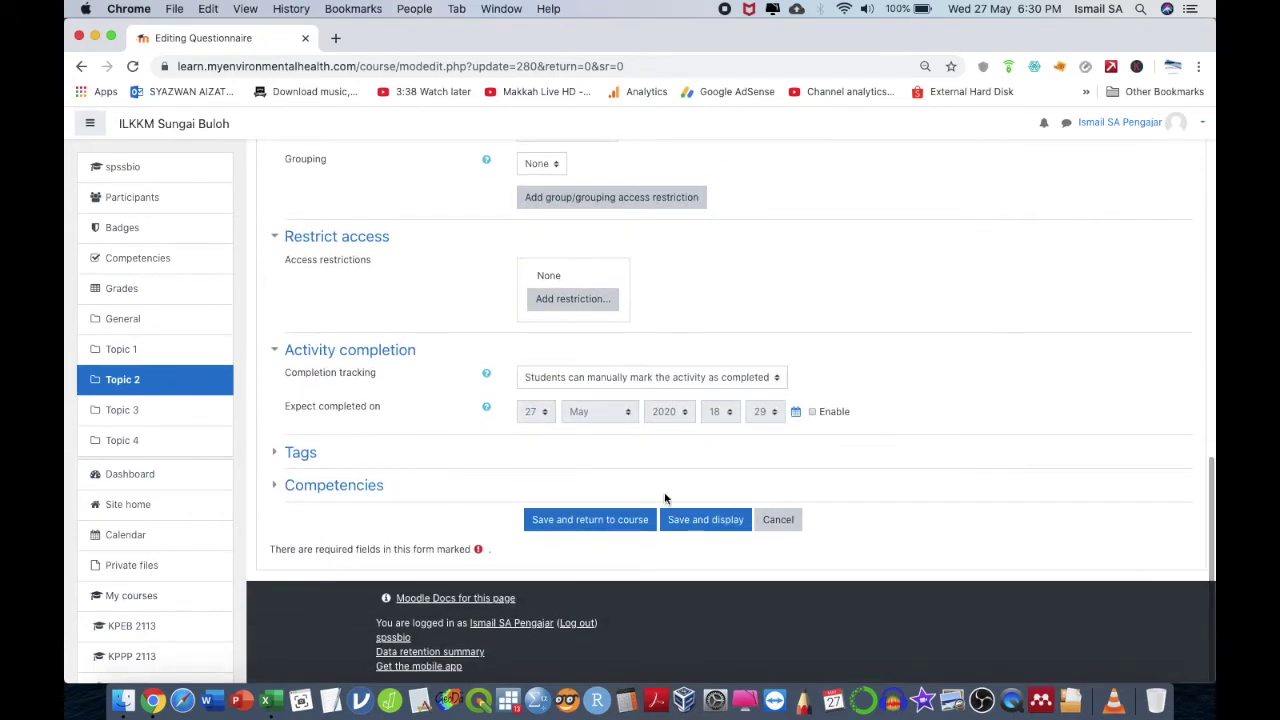
click(688, 521)
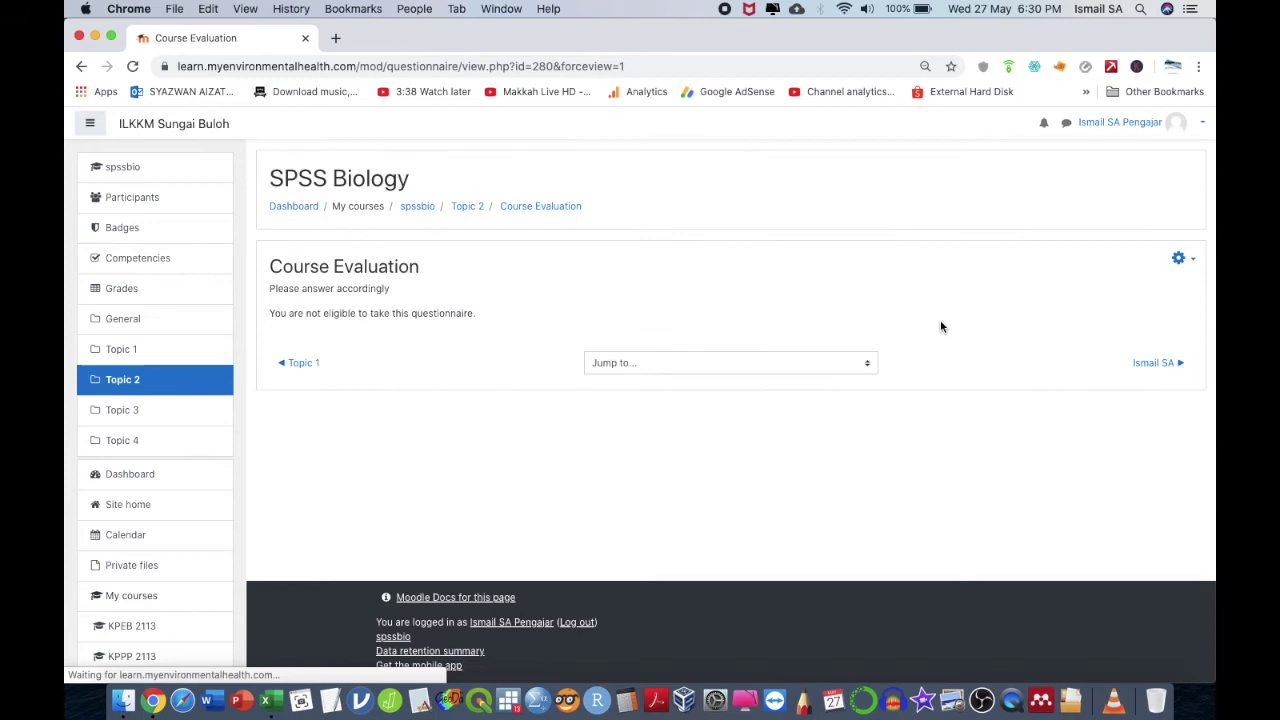
scroll(975, 297, down, 1)
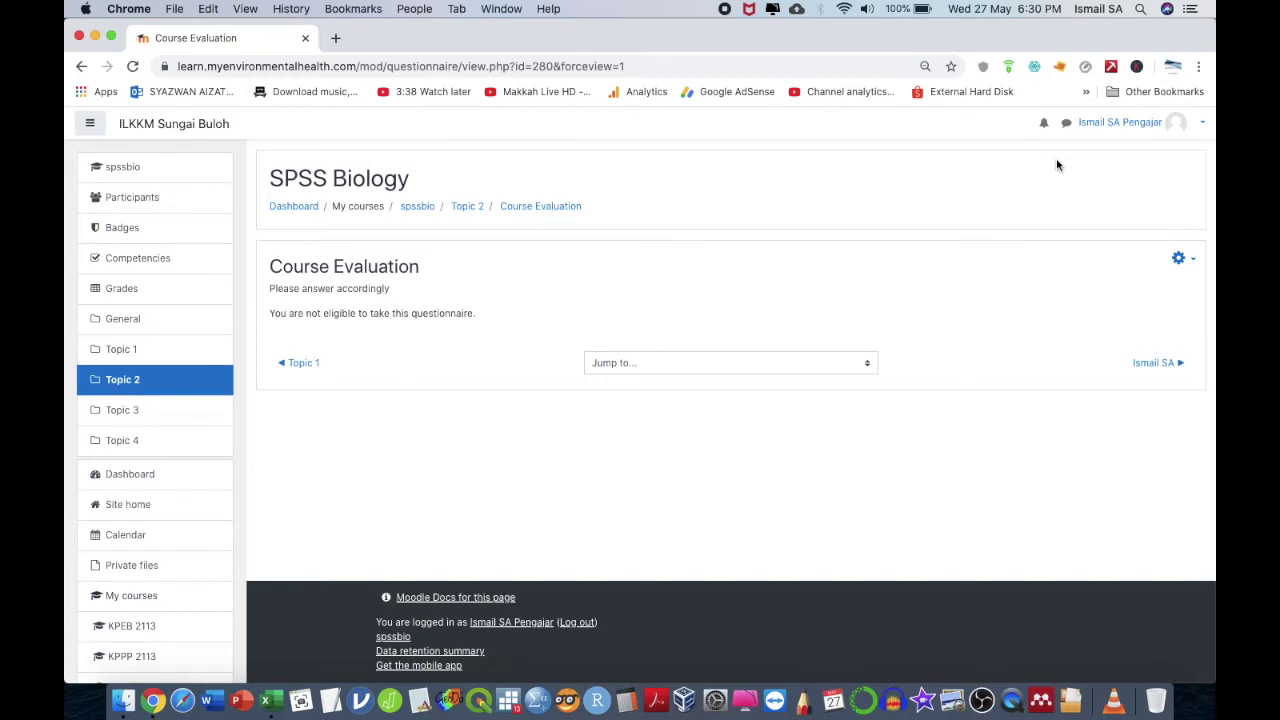
- Log out of the teacher account and sign in with the student's username and password
click(1177, 126)
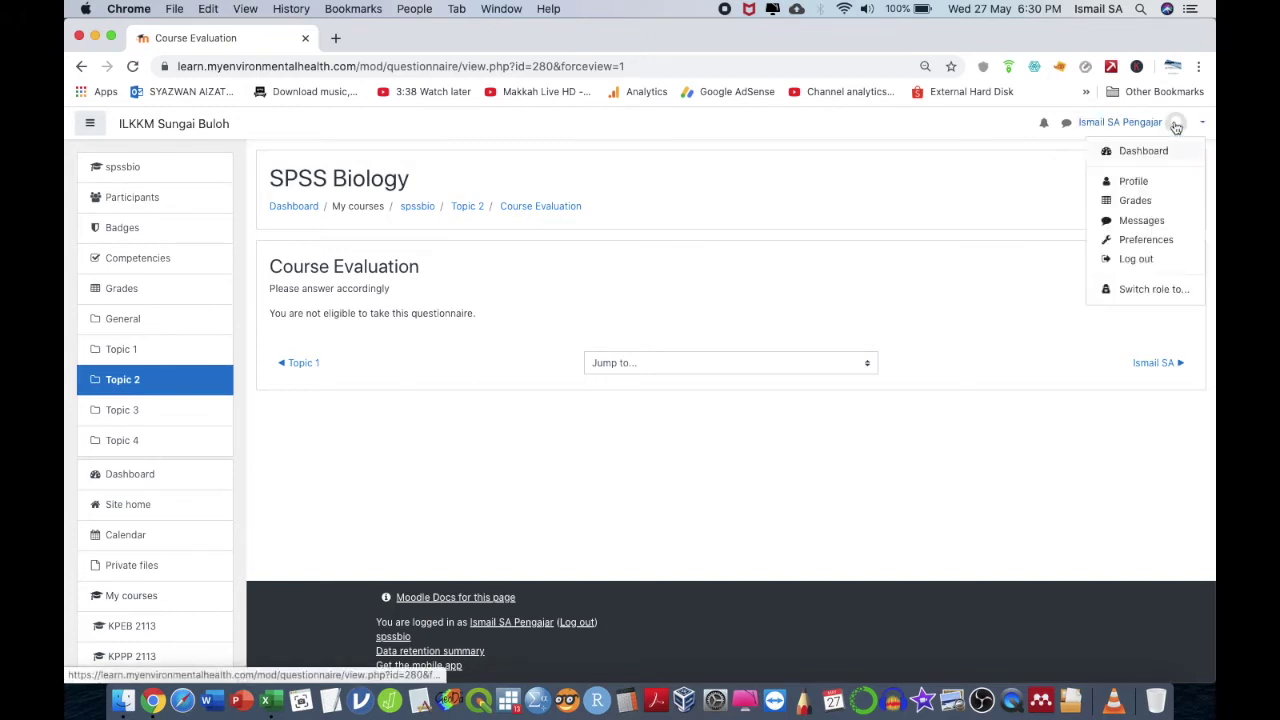
click(1134, 259)
click(1193, 124)
click(590, 322)
double_click(590, 322)
key(Tab)
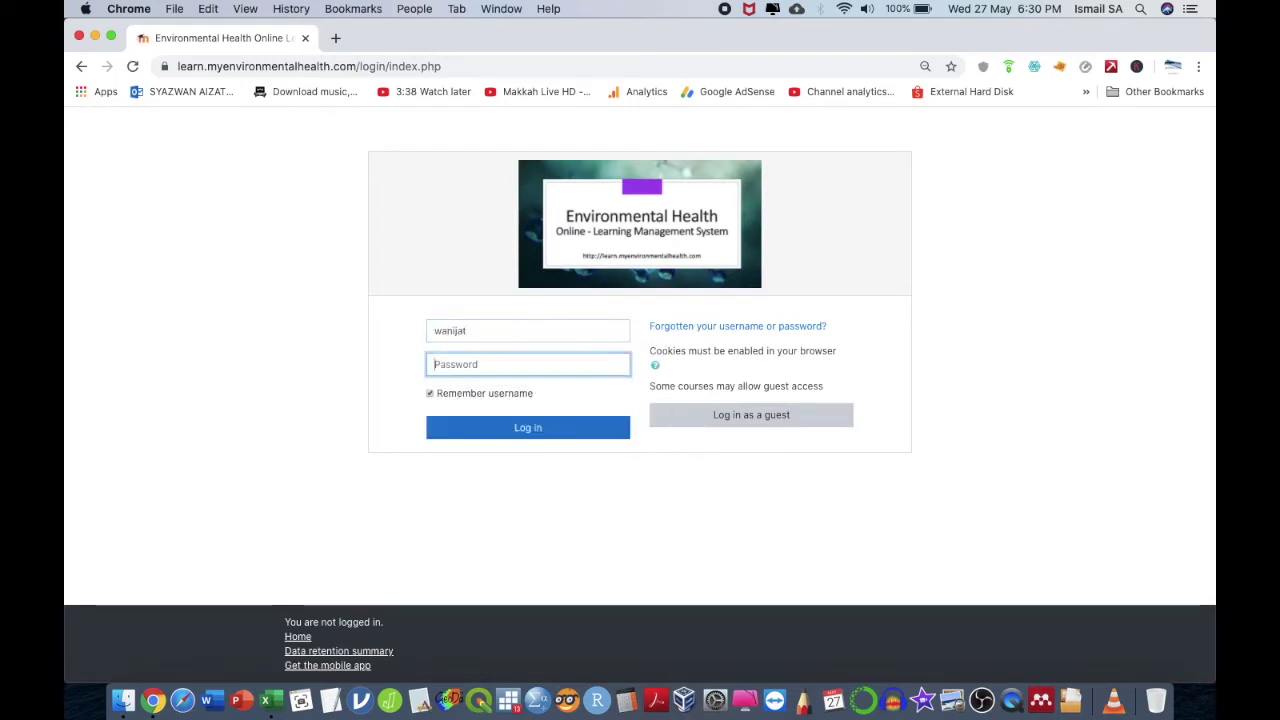
text(••••••••••)
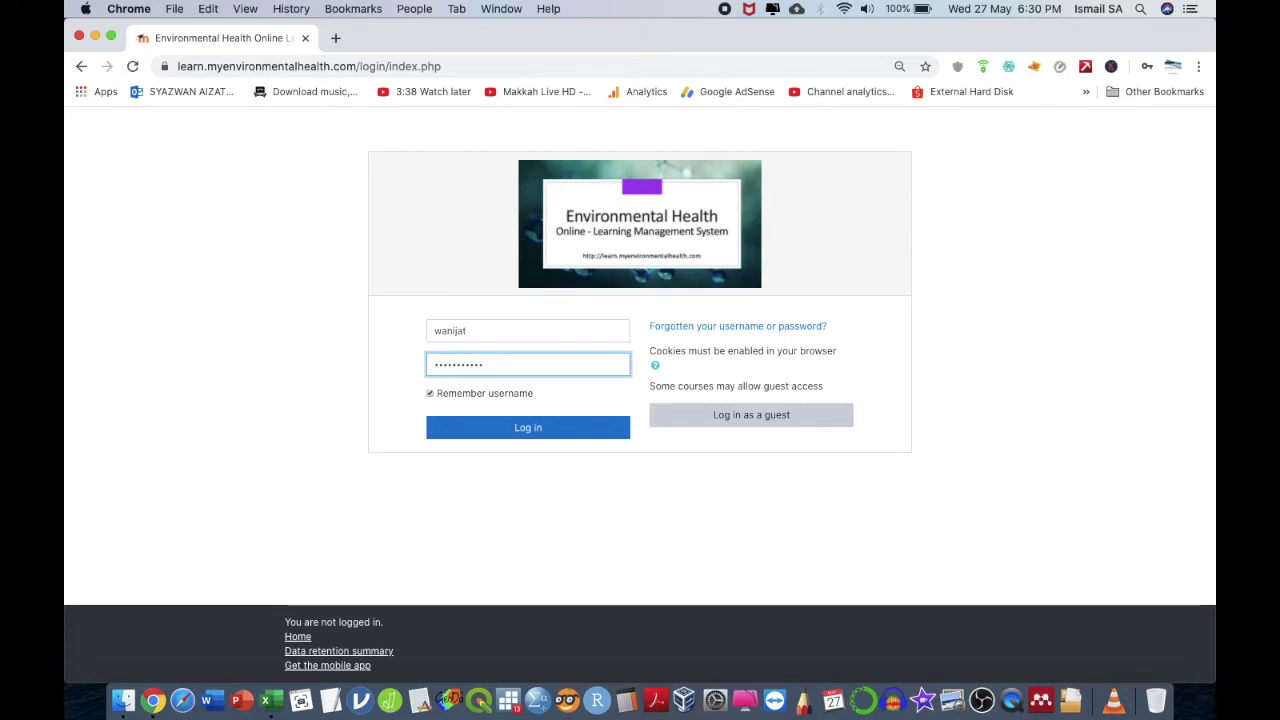
click(536, 427)
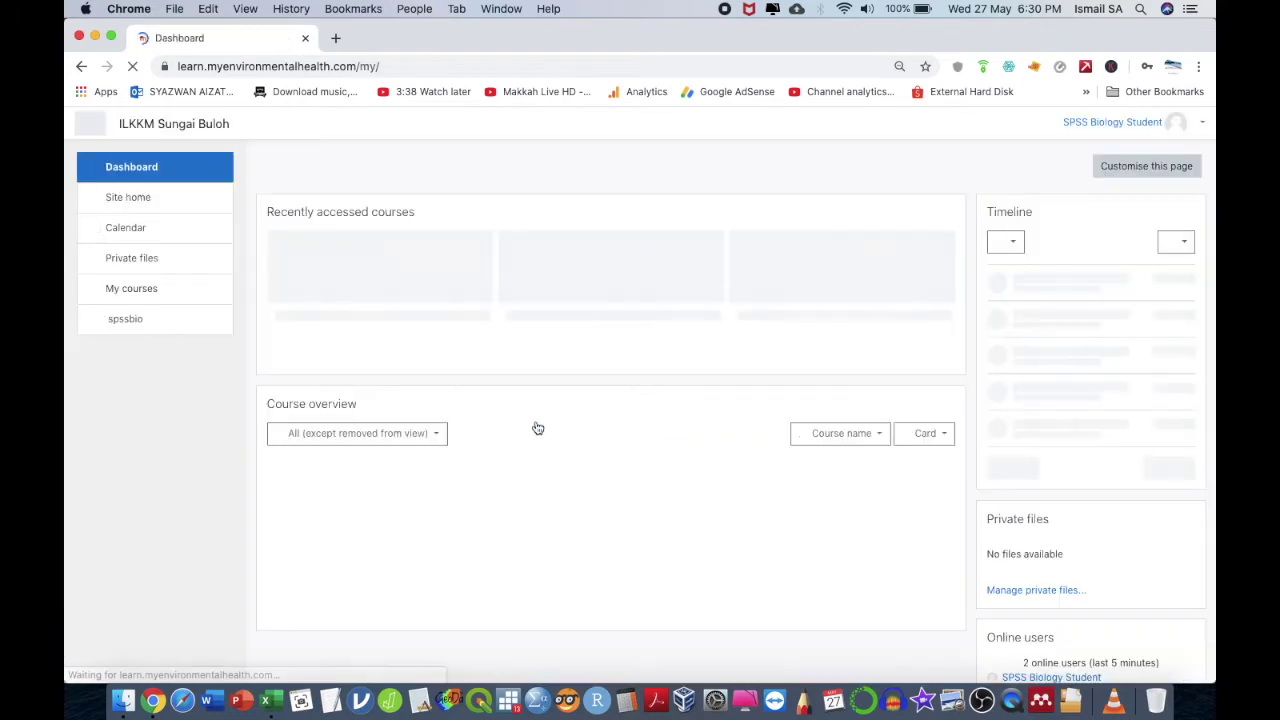
- Open SPSS Biology's Course Evaluation questionnaire and start answering it
click(1175, 121)
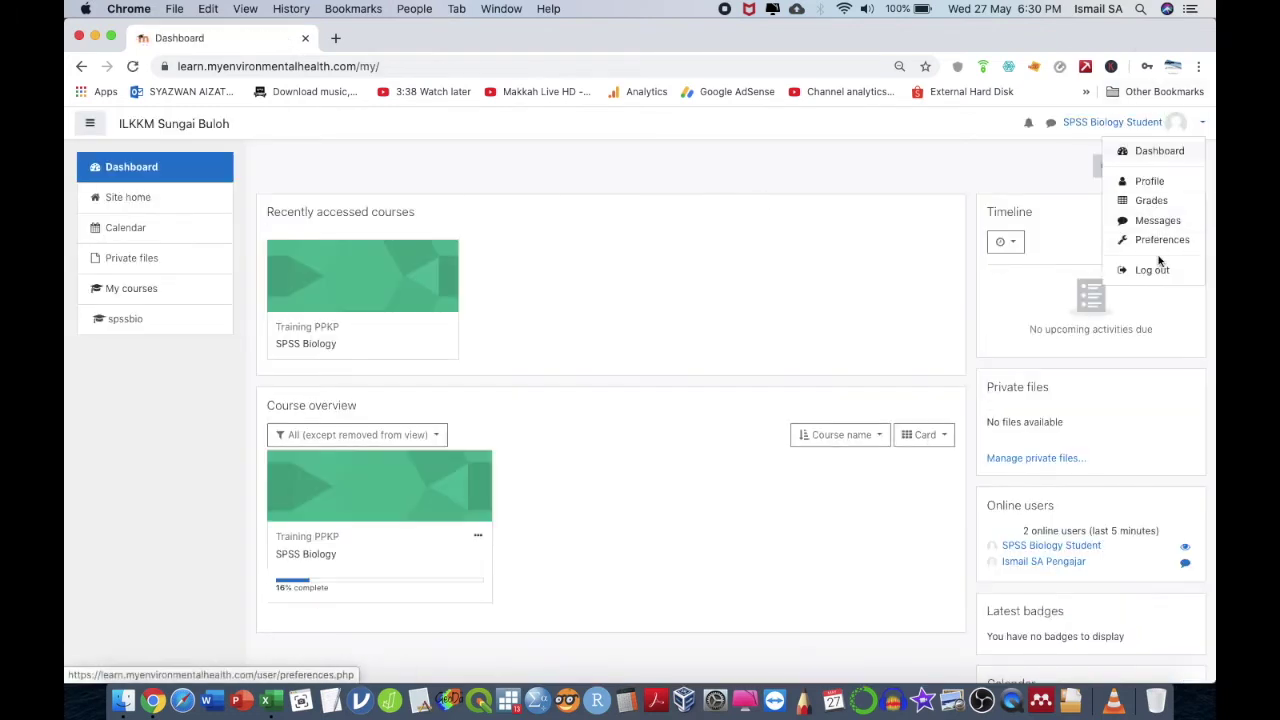
key(Escape)
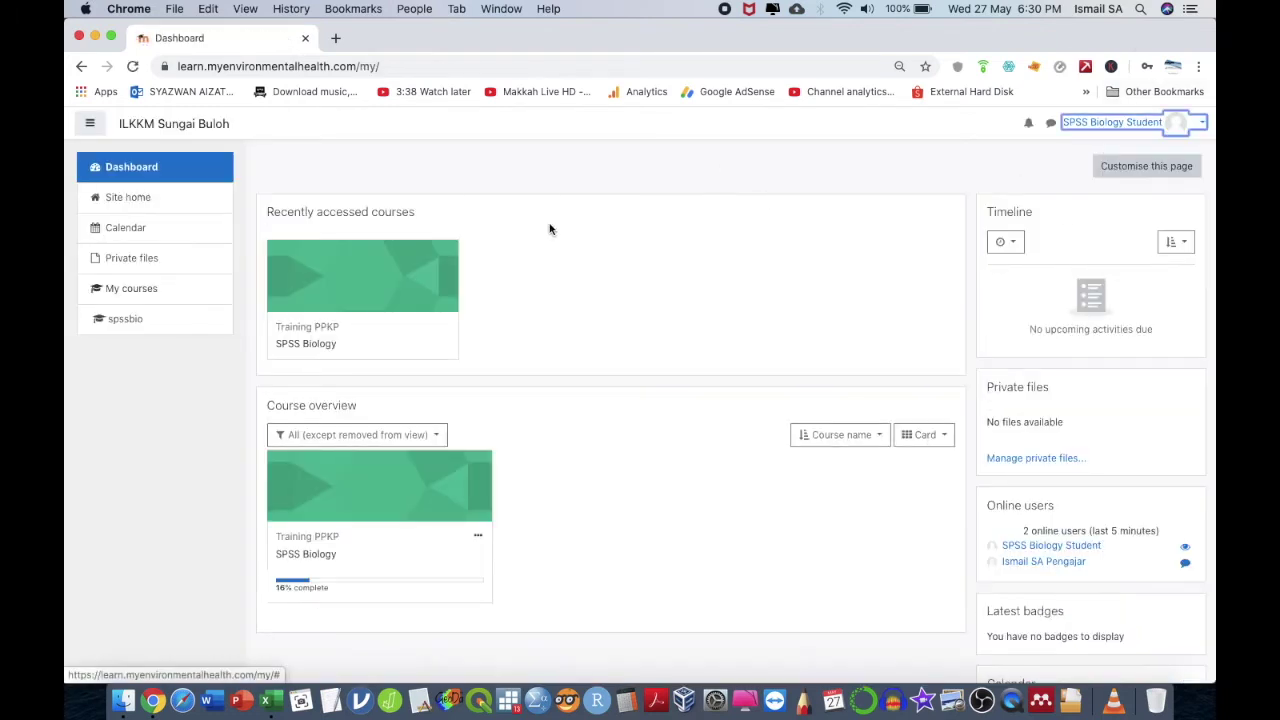
click(335, 316)
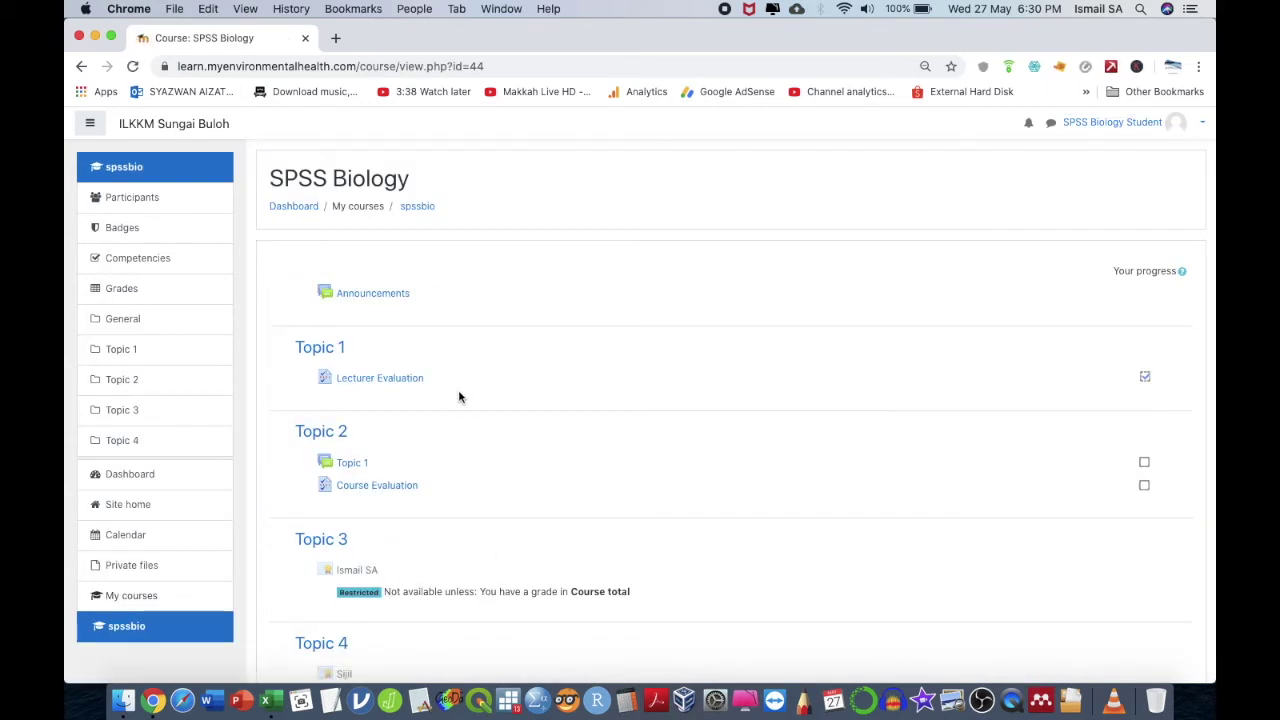
click(384, 488)
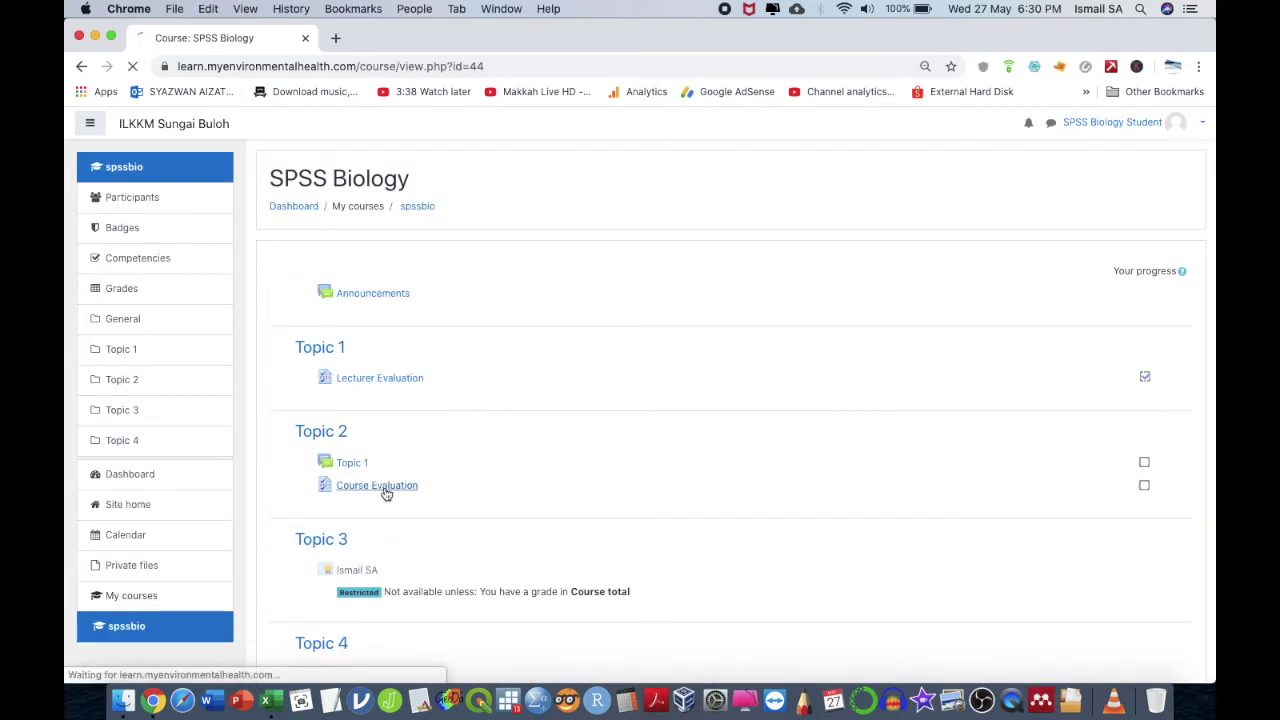
click(336, 320)
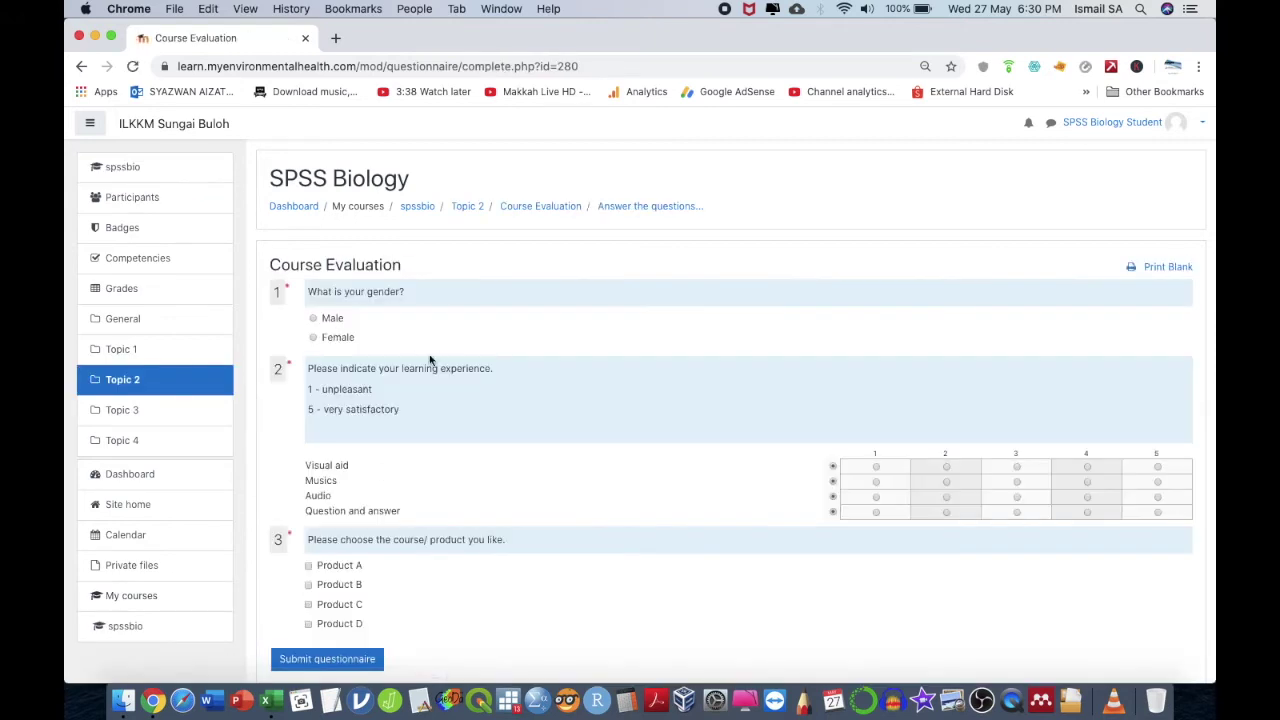
- Rate Visual aid 1, Musics 2, Q&A 3, tick Product C, submit, then log out
click(888, 466)
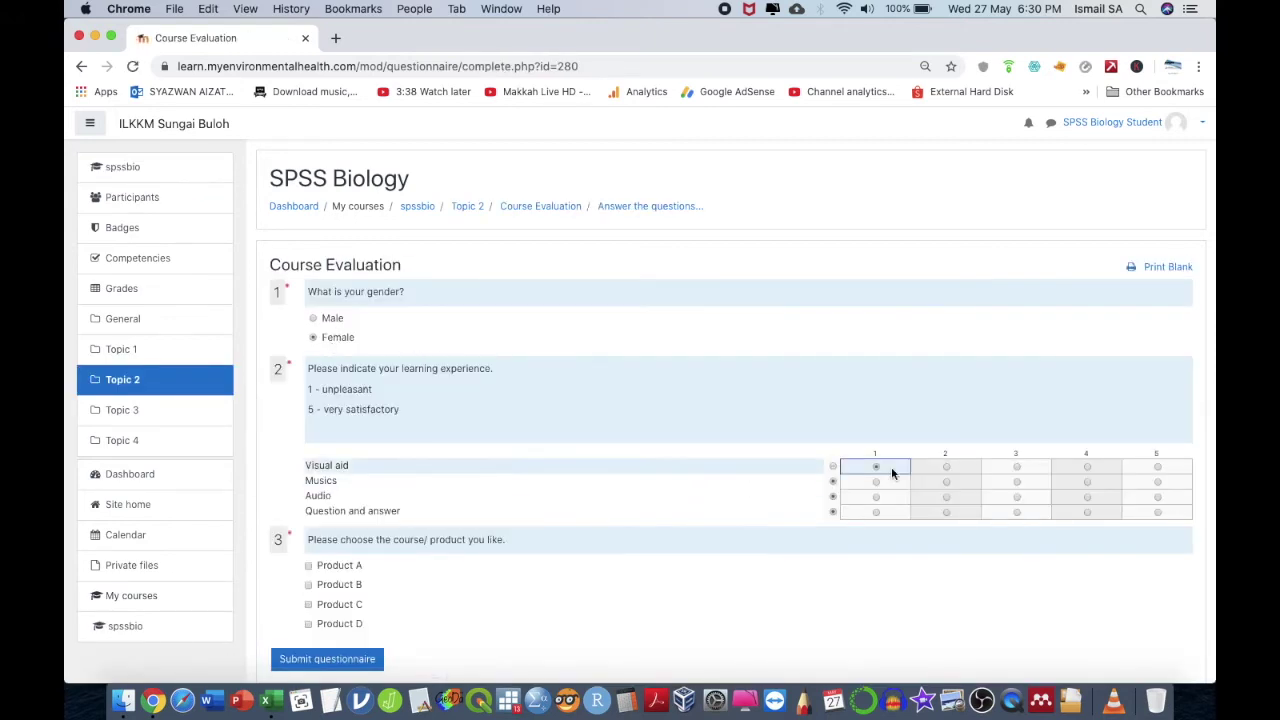
click(946, 482)
click(1016, 512)
scroll(517, 614, down, 3)
click(327, 453)
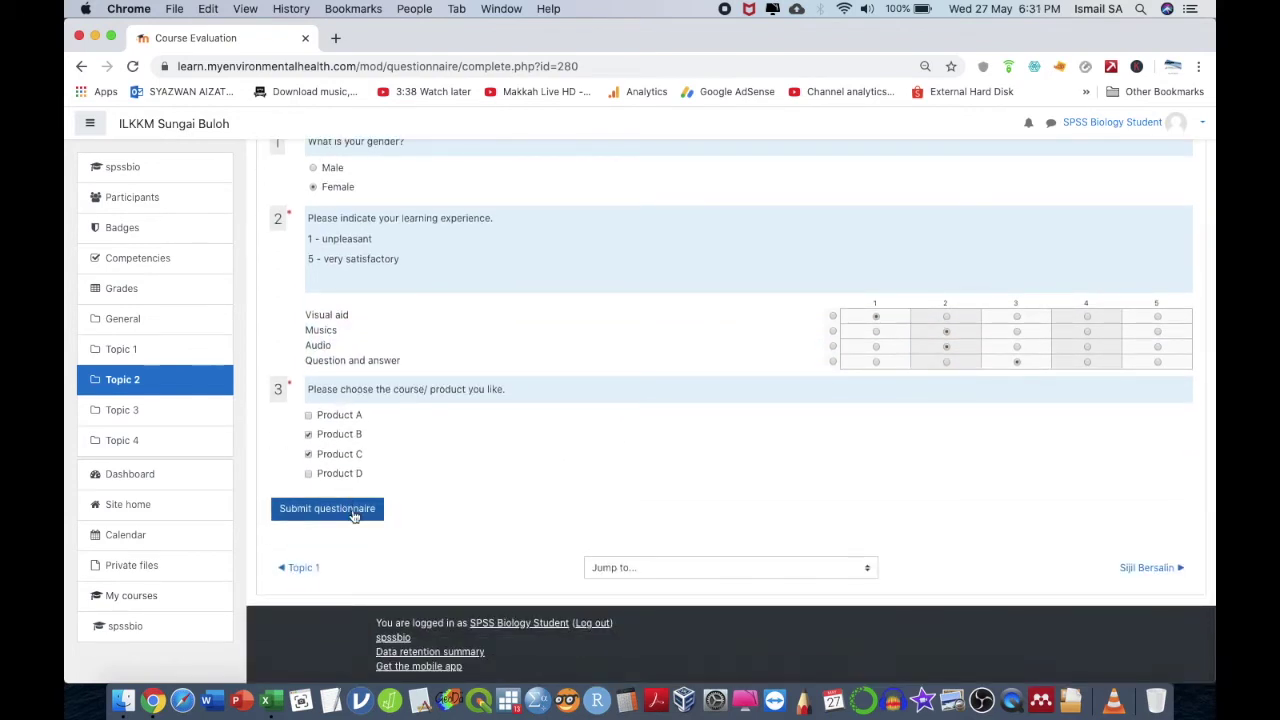
click(355, 510)
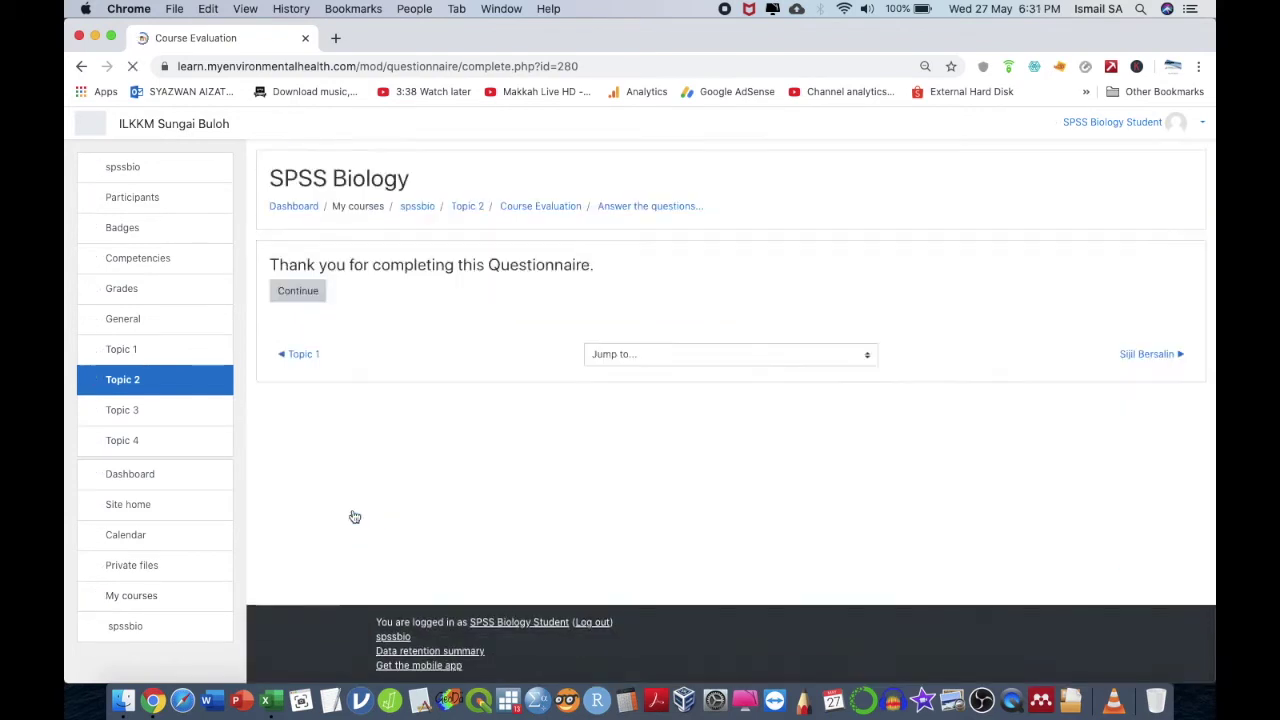
click(314, 290)
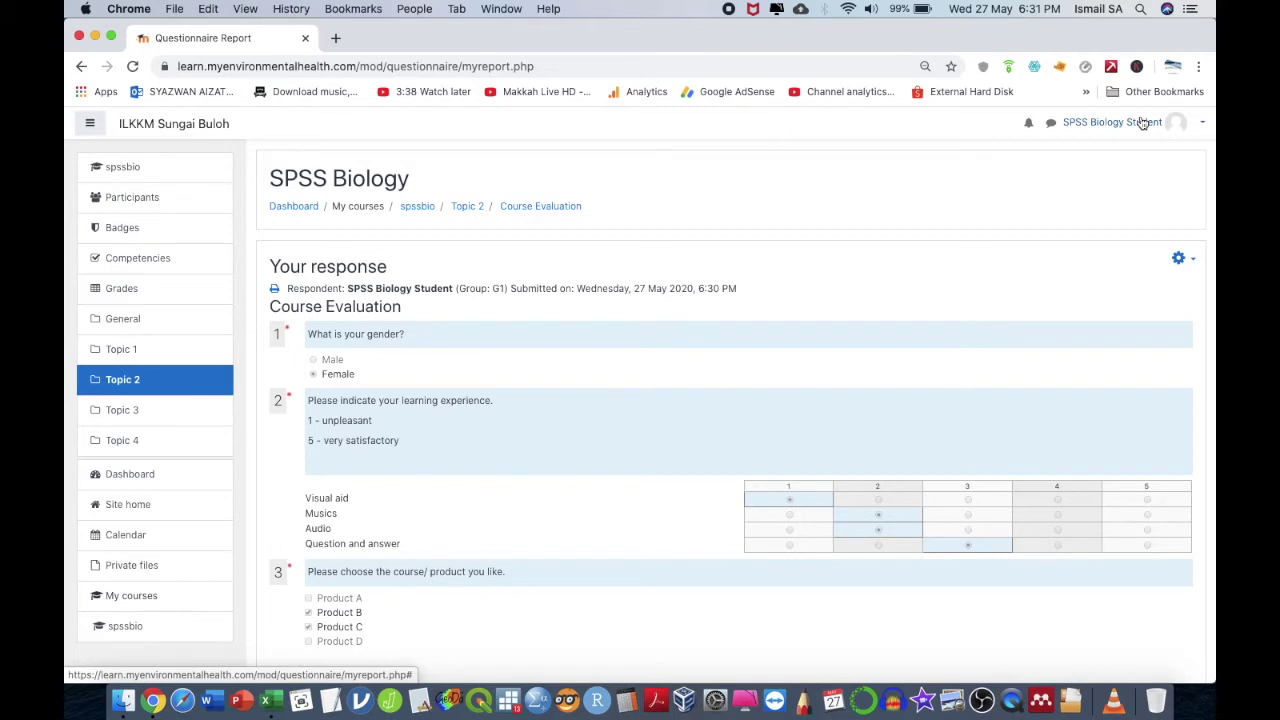
click(1143, 122)
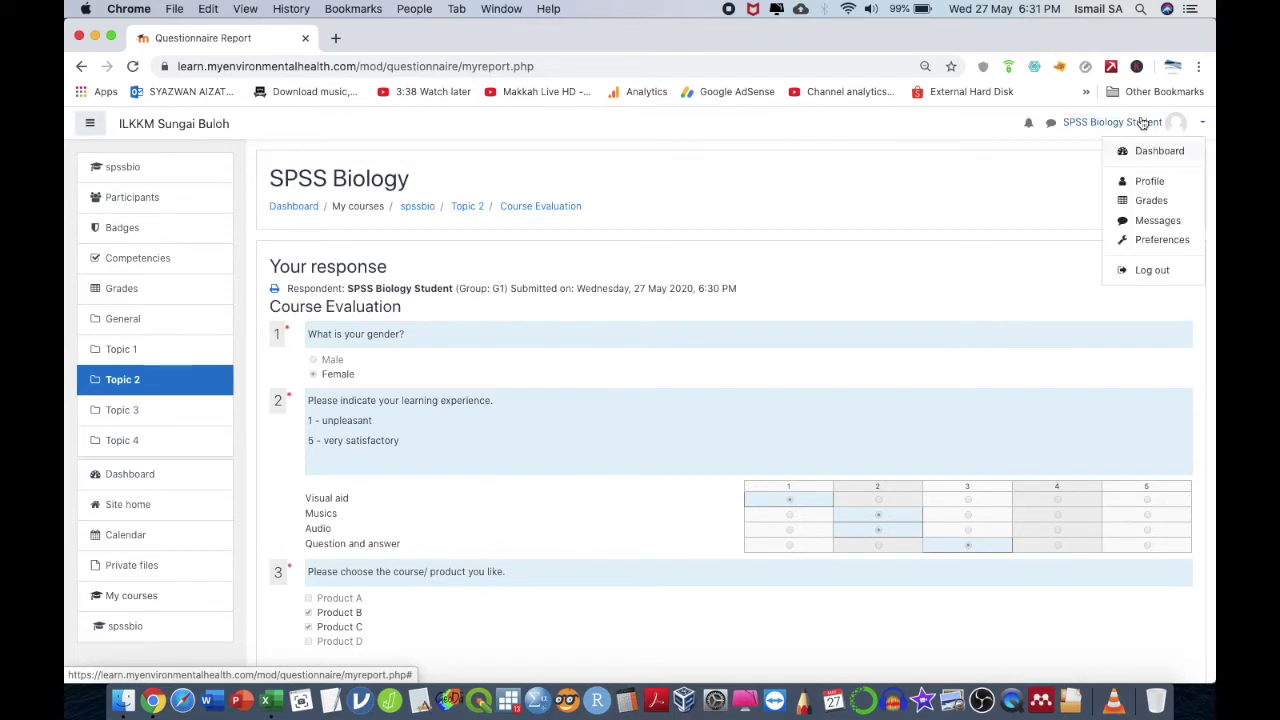
click(1154, 272)
- Log back in with the teacher's username and password
click(1187, 124)
click(547, 332)
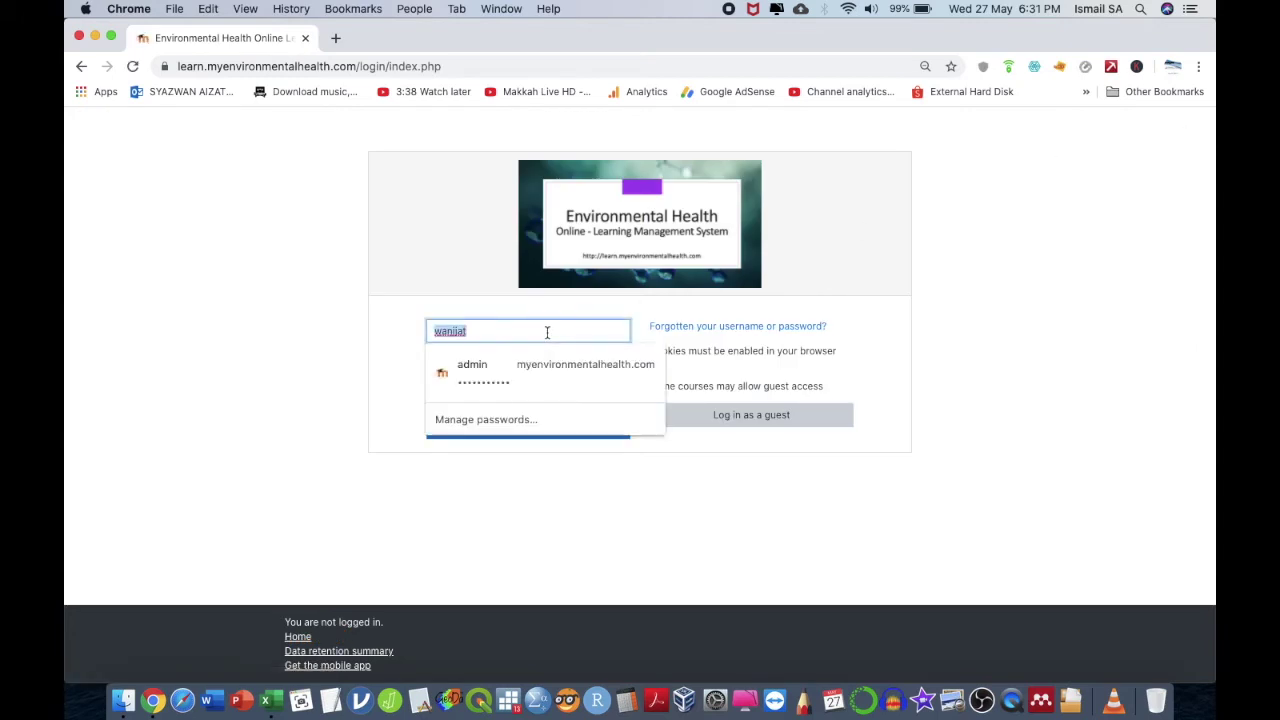
text(ismailsa)
key(Tab)
text(••••••••)
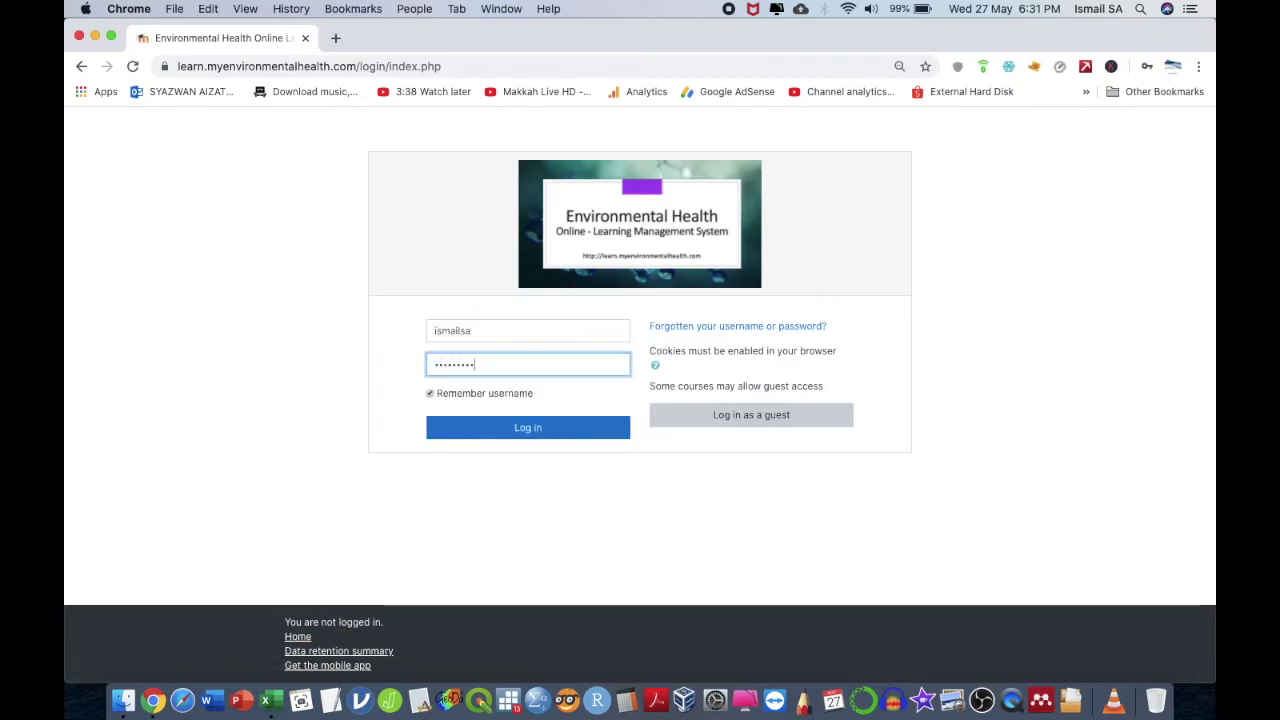
click(528, 427)
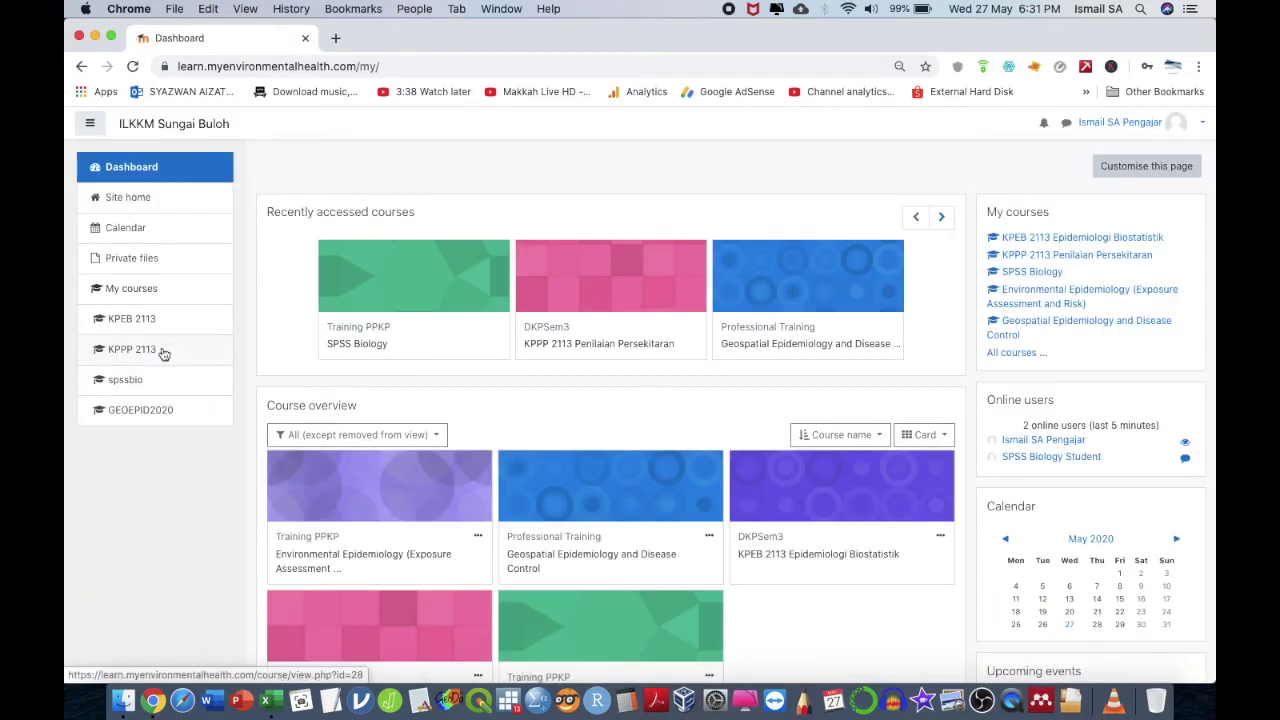
- View all Course Evaluation responses and download the summary as a PDF
click(150, 380)
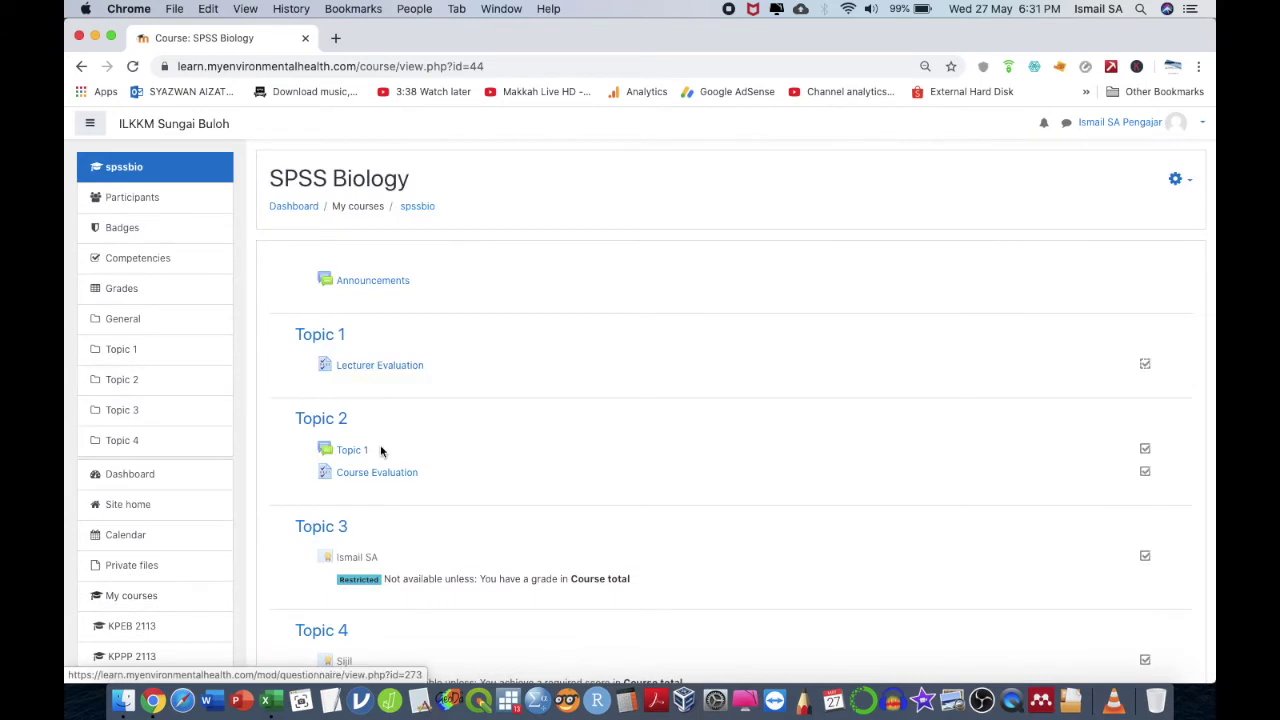
click(375, 473)
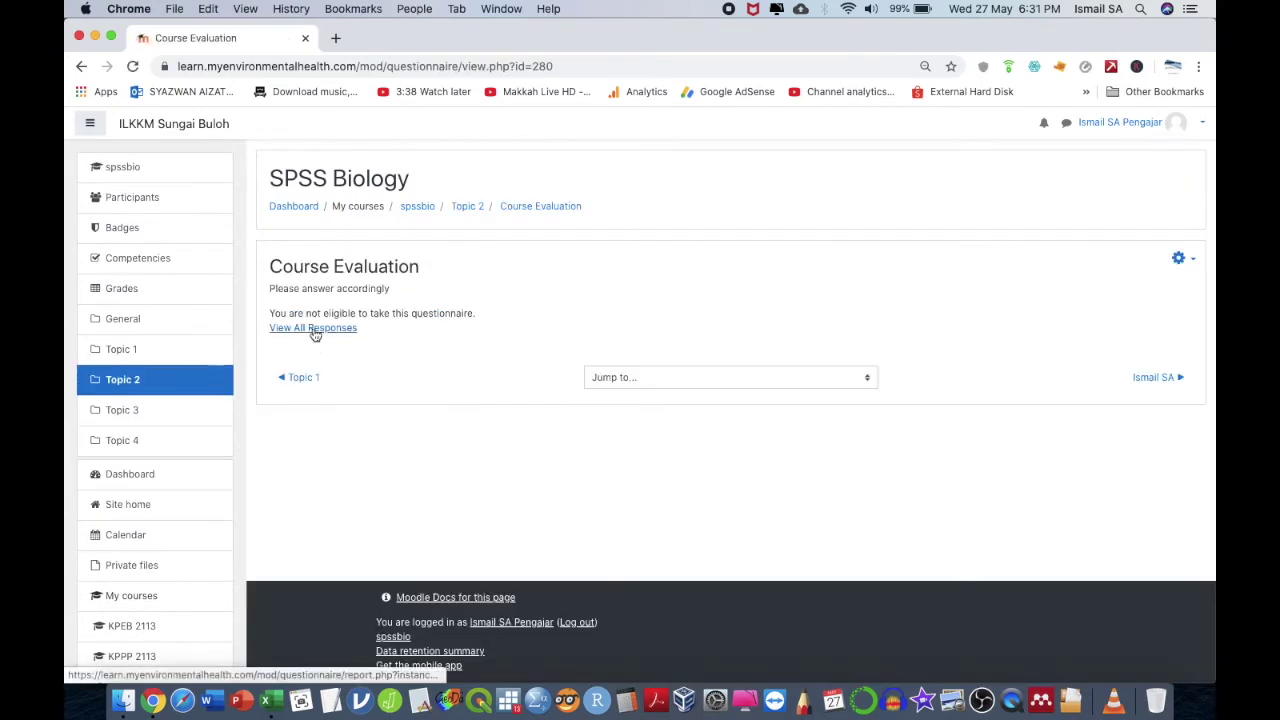
click(313, 329)
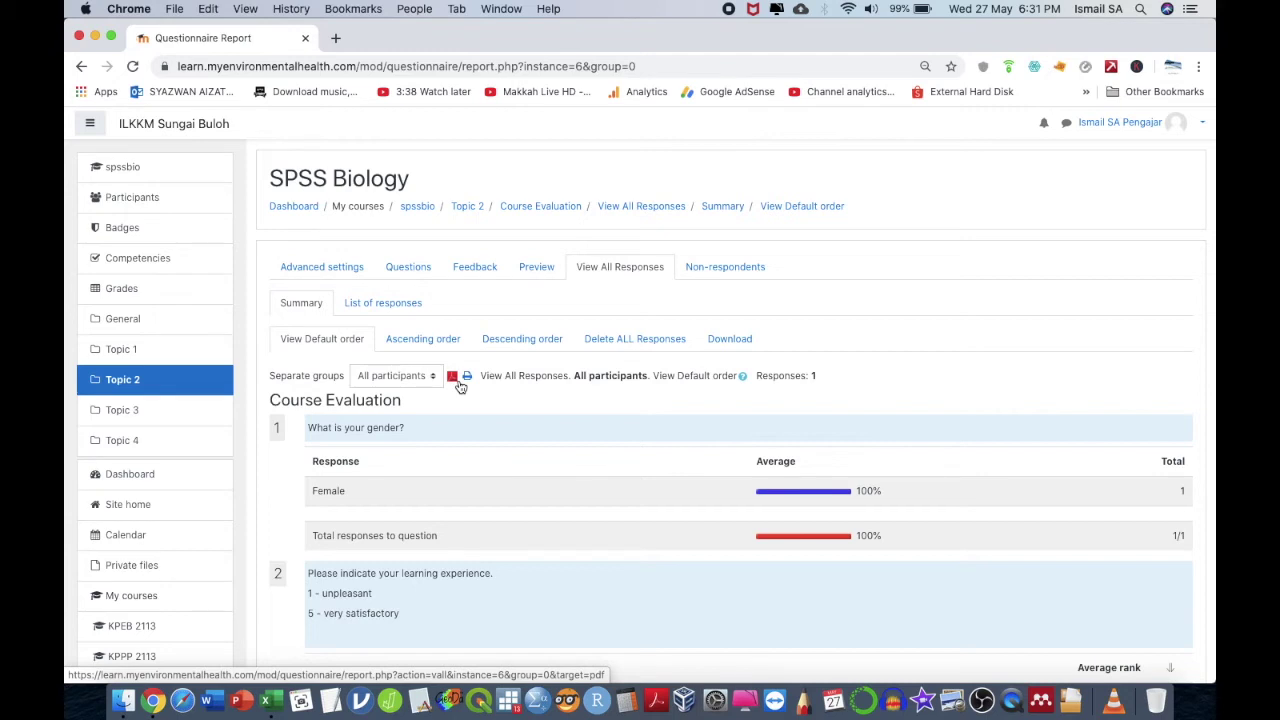
scroll(460, 387, down, 2)
scroll(460, 387, up, 2)
scroll(455, 385, down, 5)
scroll(453, 378, up, 3)
click(452, 274)
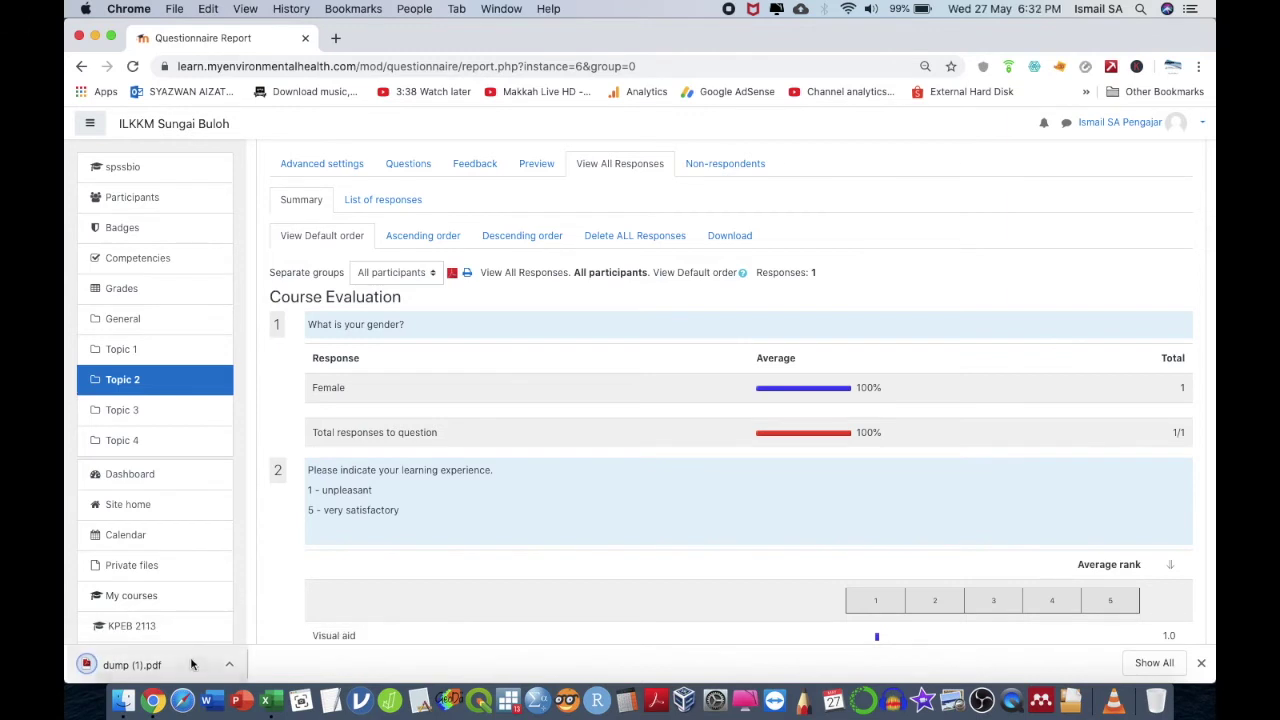
click(130, 664)
click(234, 40)
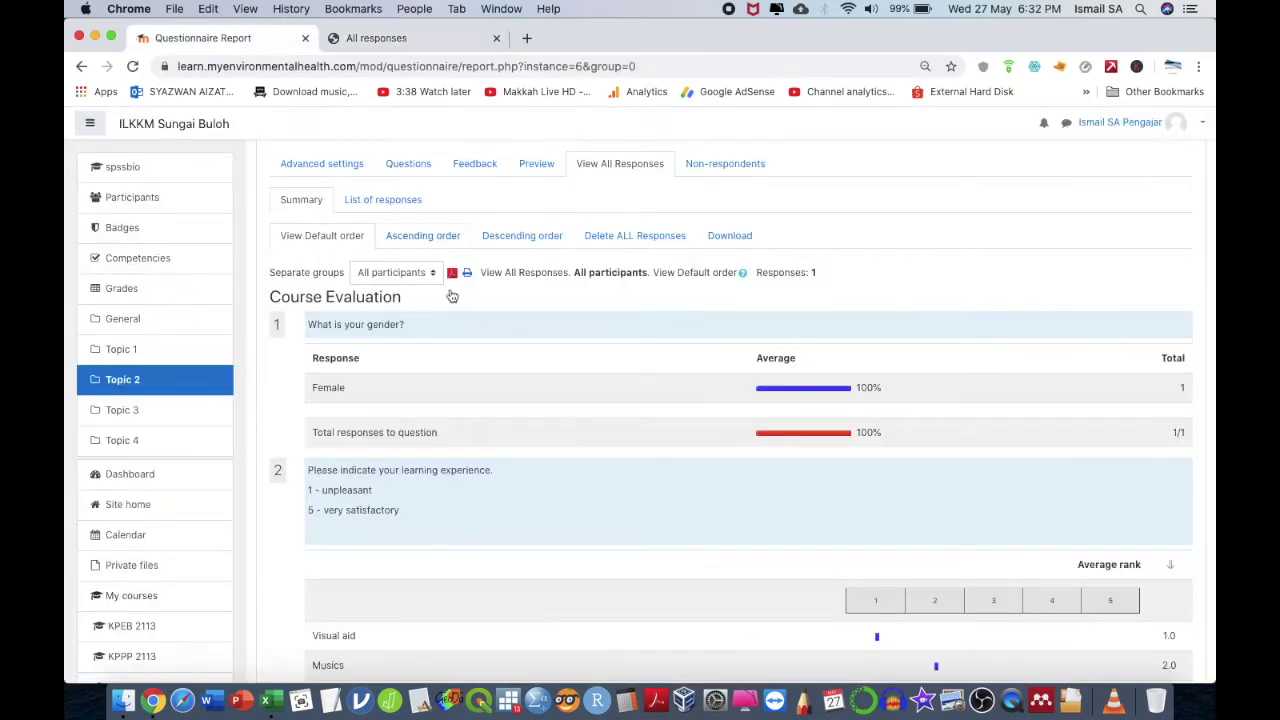
scroll(503, 263, up, 2)
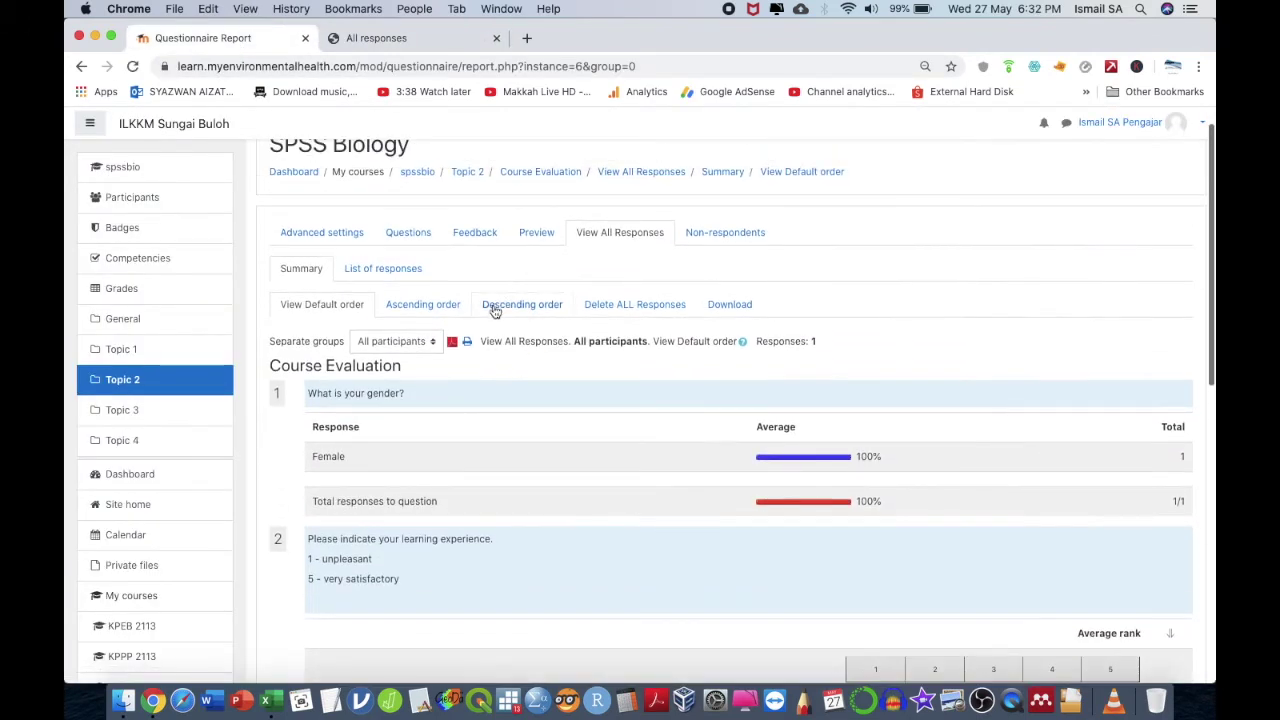
- Download all responses as Course_Evaluation.csv and show it in Finder
click(717, 305)
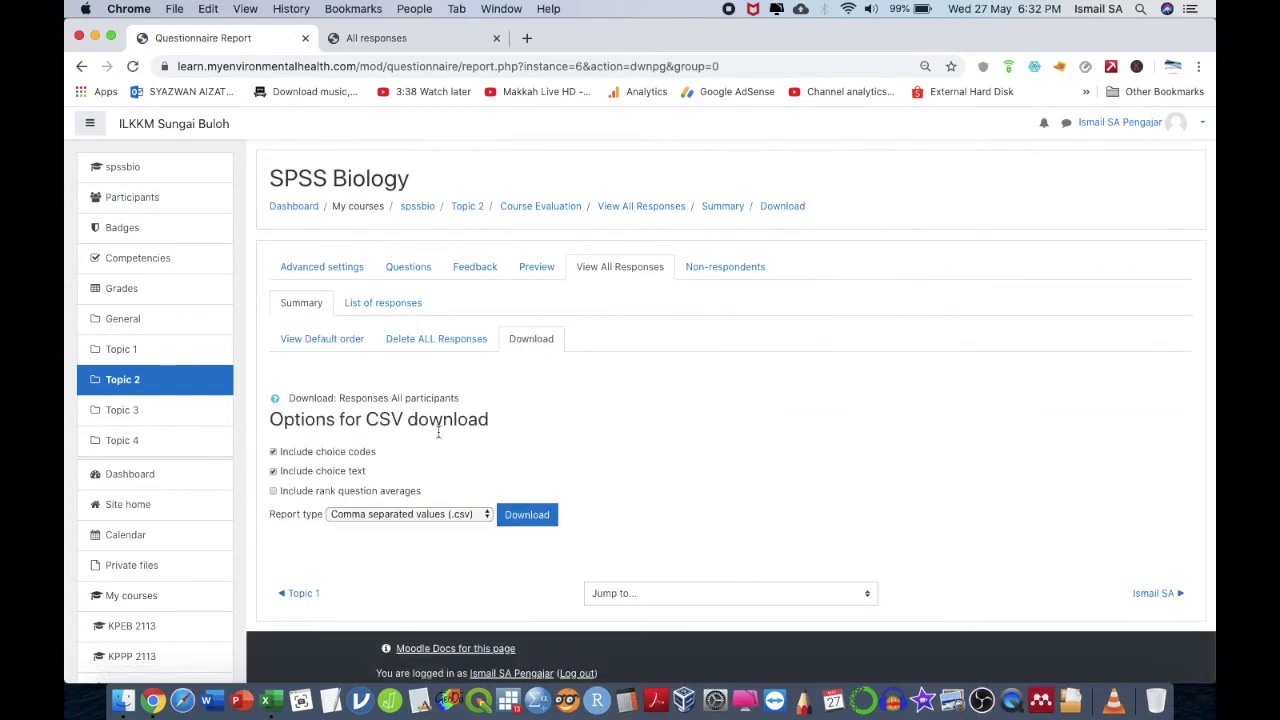
click(527, 514)
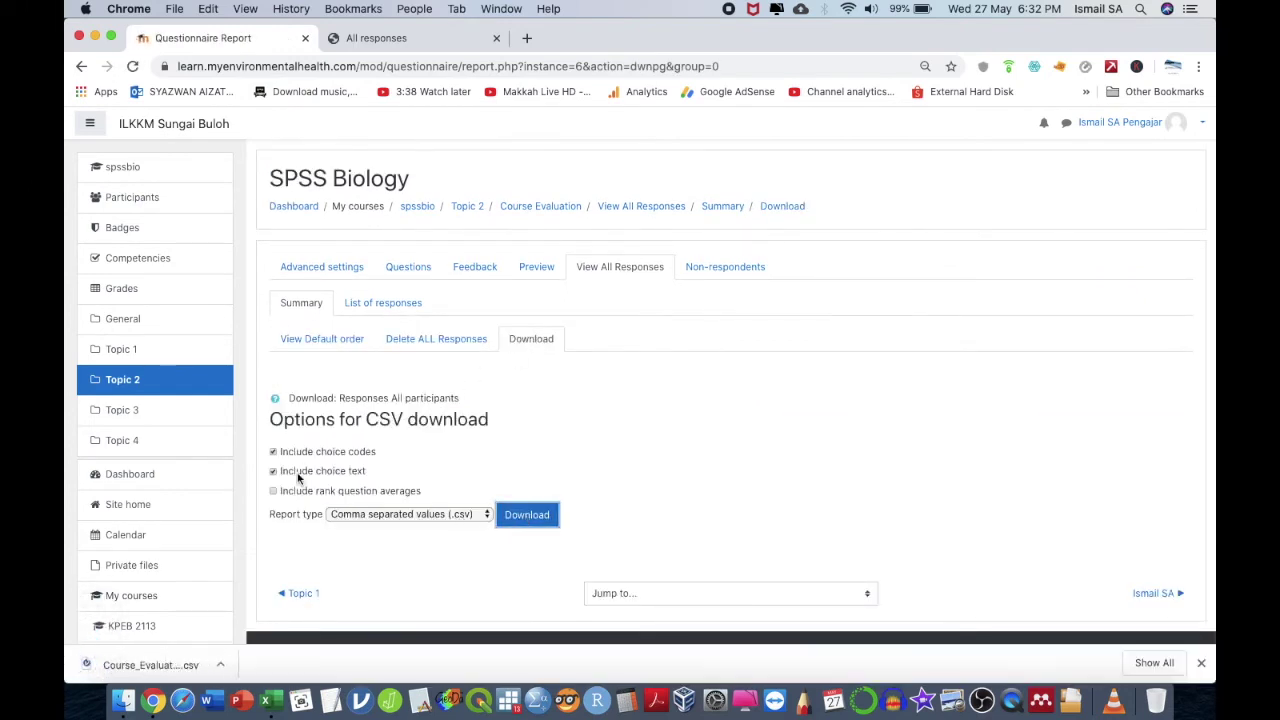
click(228, 664)
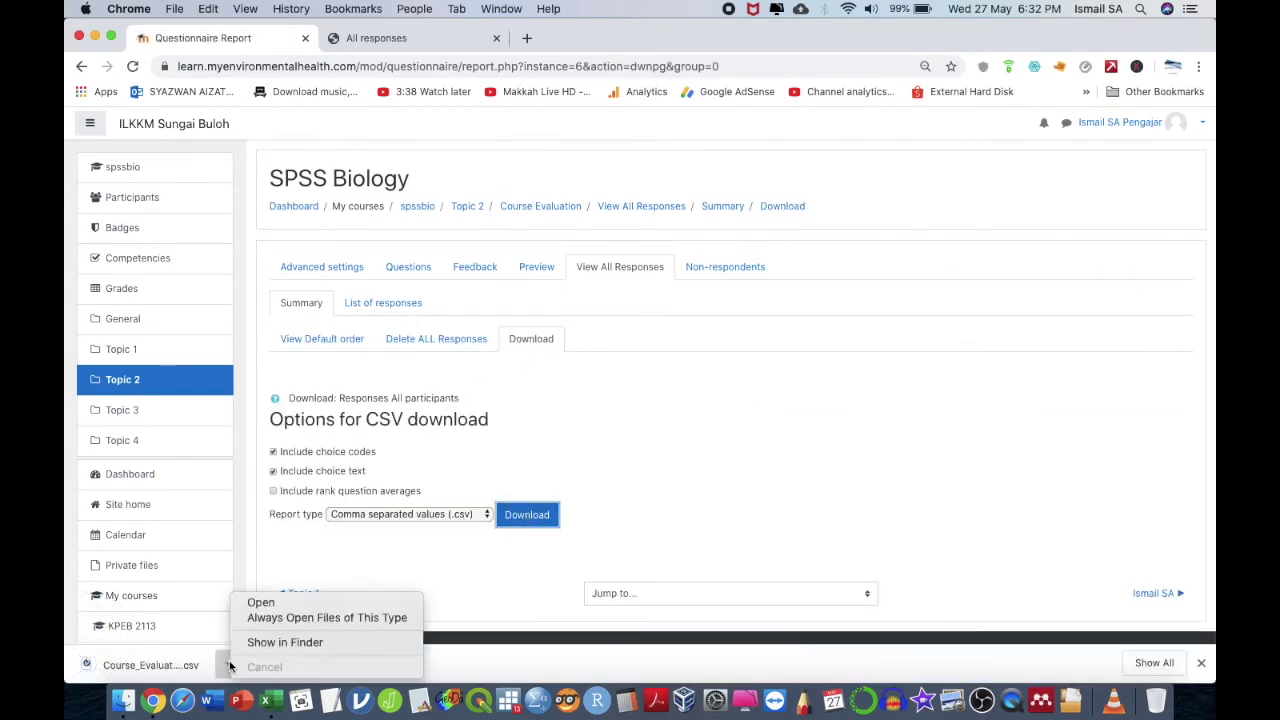
click(283, 640)
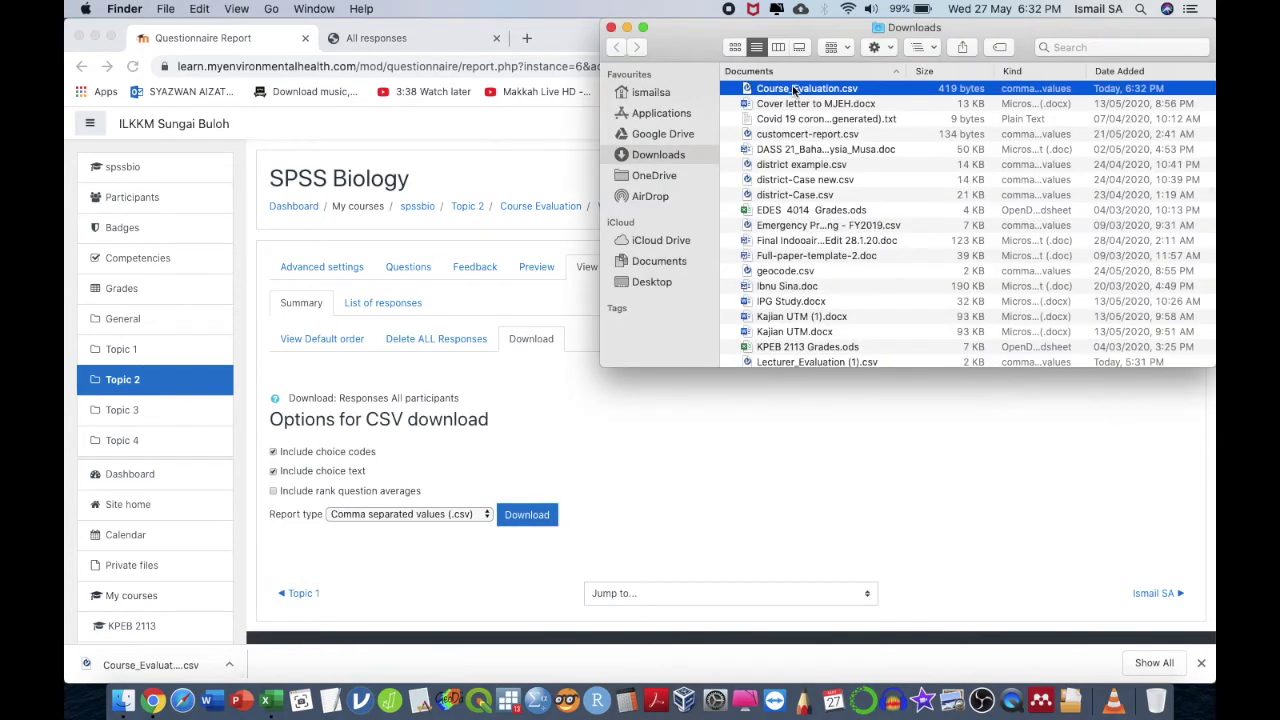
- Open Course_Evaluation.csv with Microsoft Excel and select cell F2
right_click(795, 90)
mouse_move(900, 108)
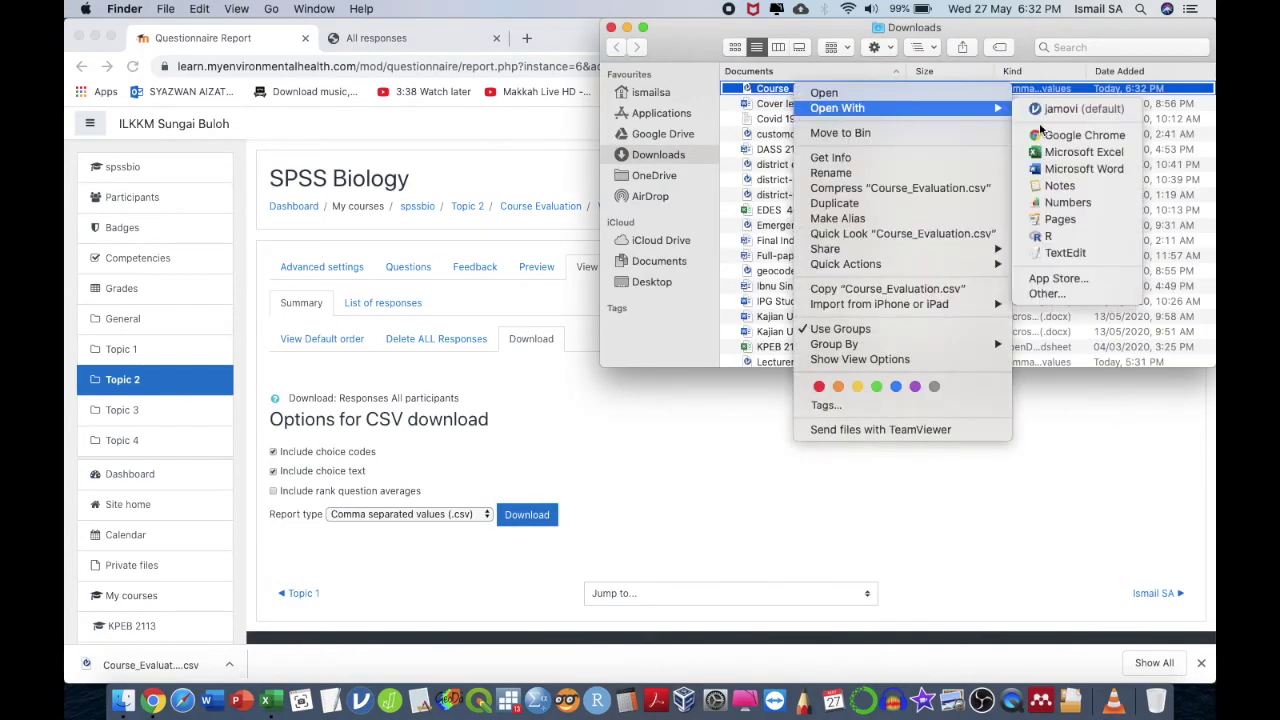
click(1046, 151)
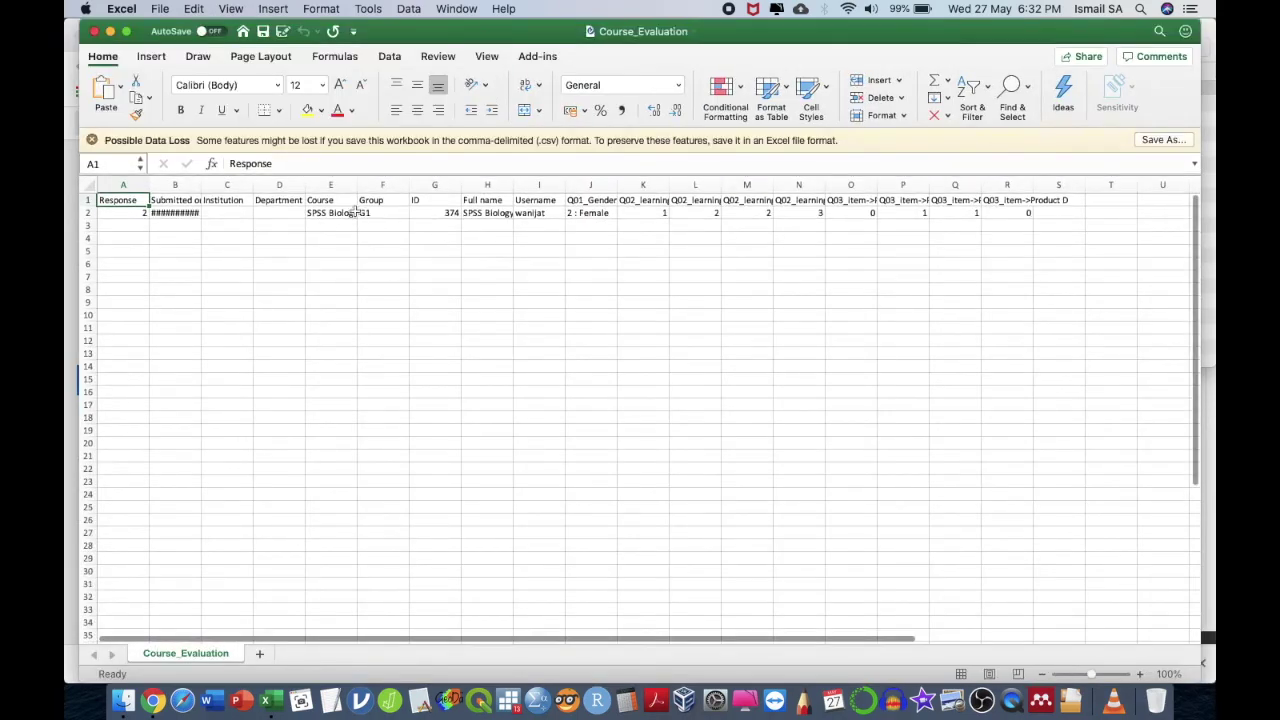
click(381, 212)
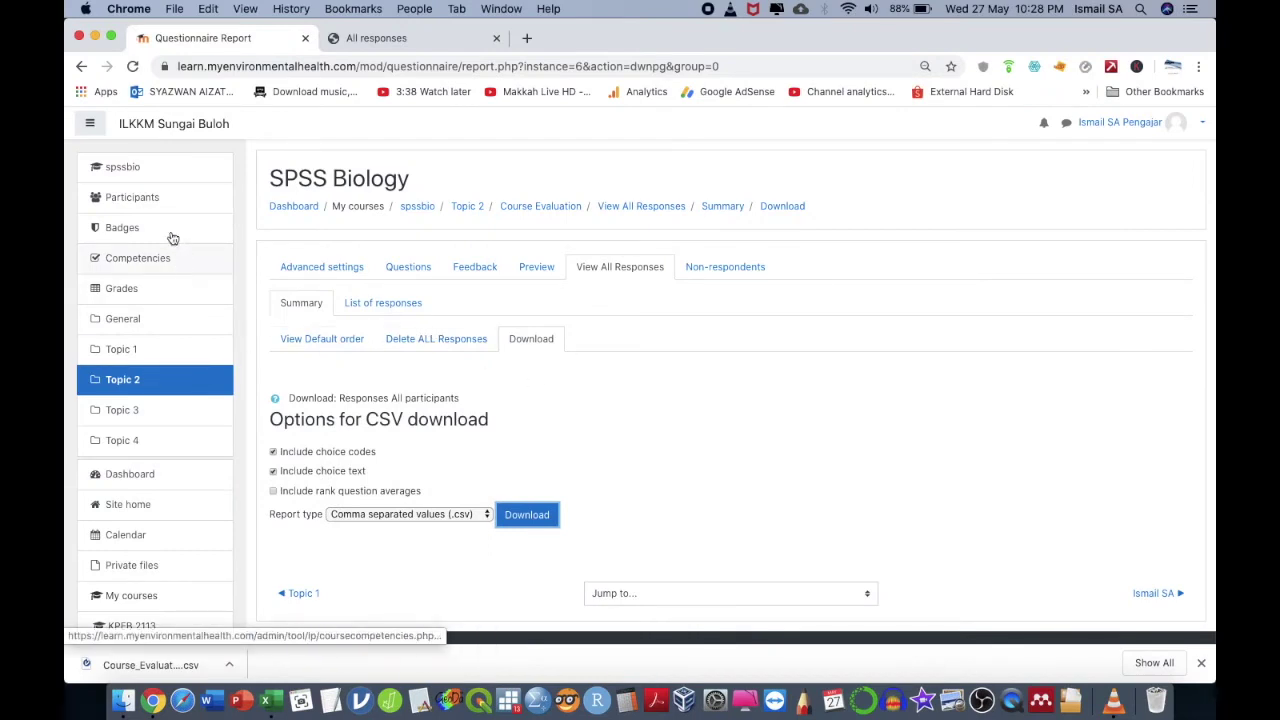
- Return to spssbio and log back in with the saved username and password, retrying after one rejected attempt
click(159, 171)
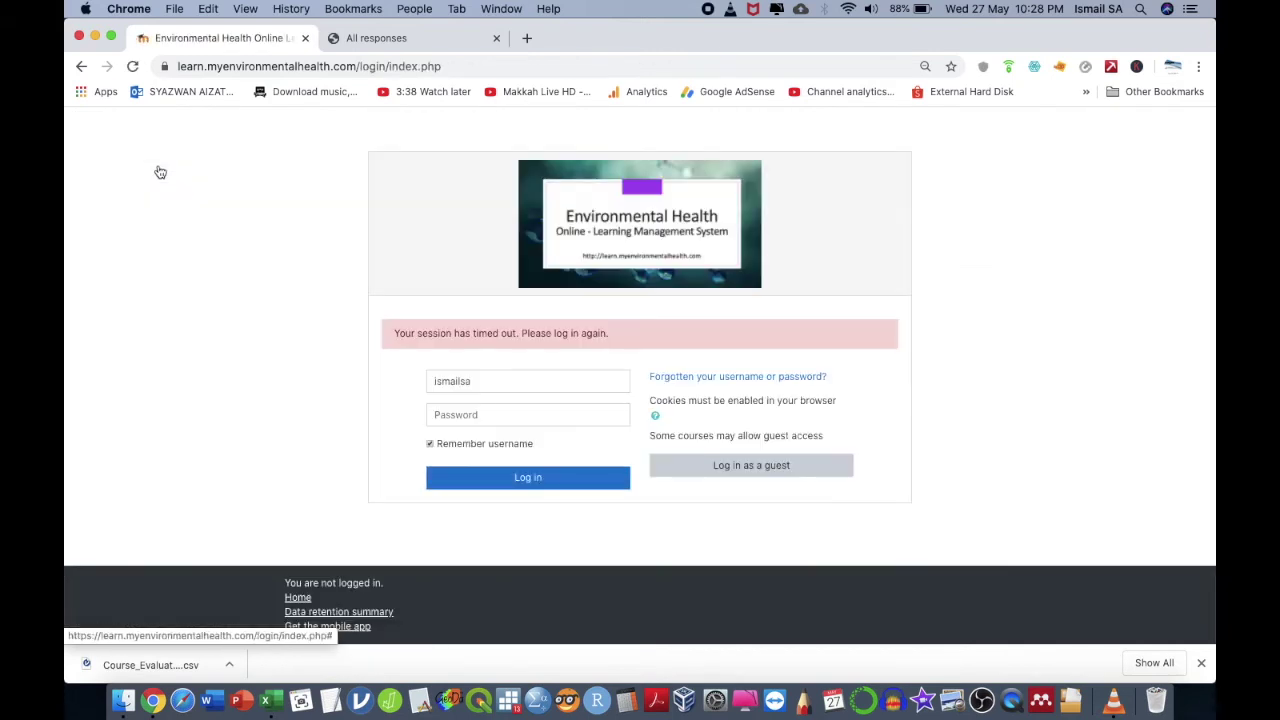
click(464, 418)
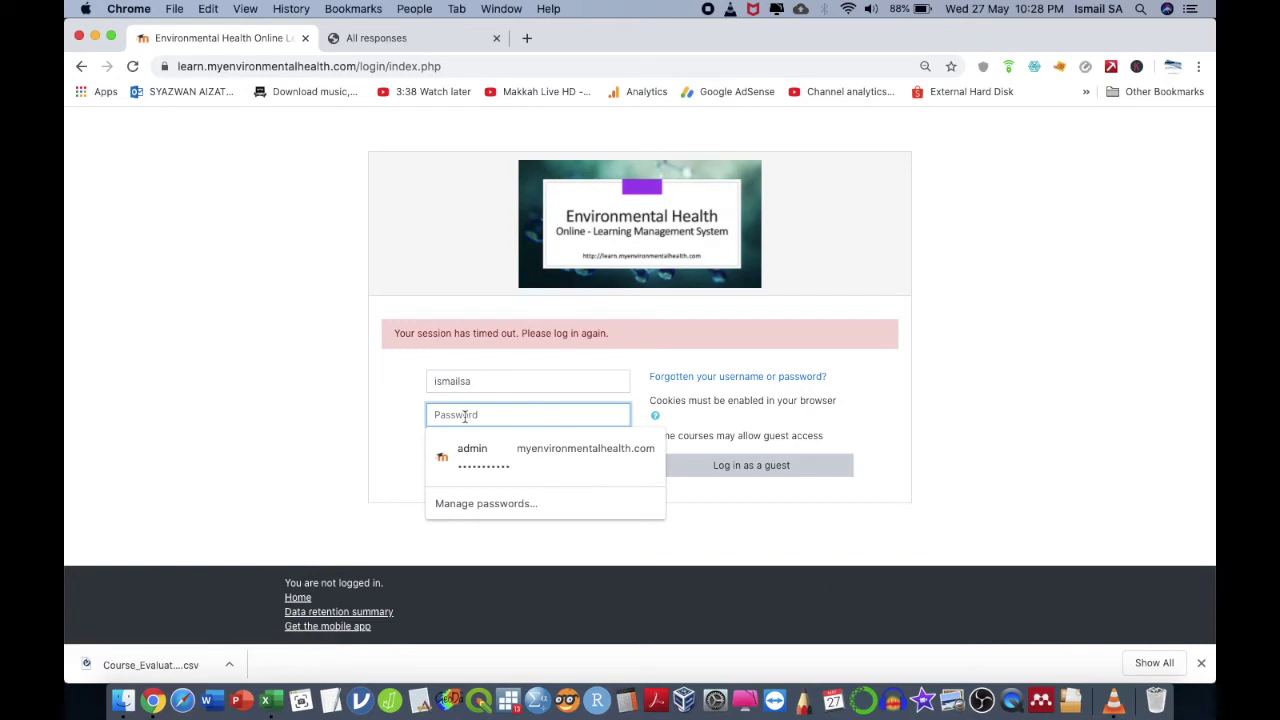
click(511, 385)
click(507, 412)
click(508, 418)
text(••)
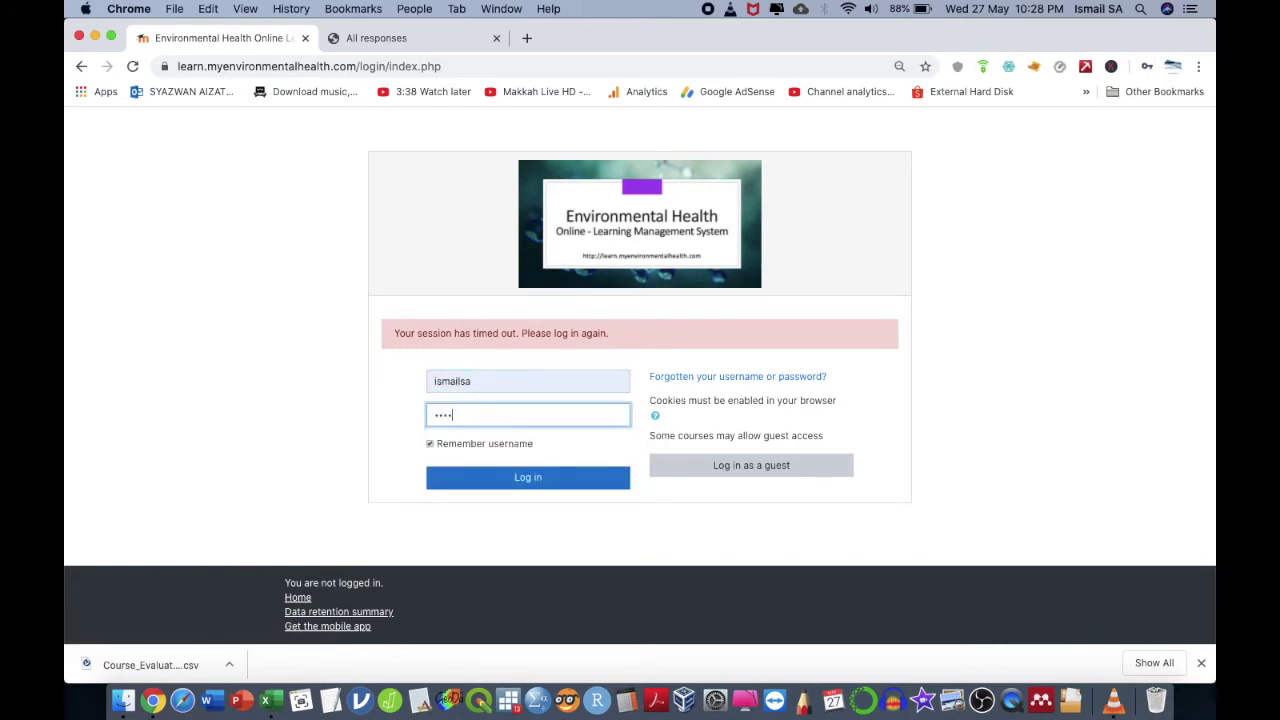
click(521, 478)
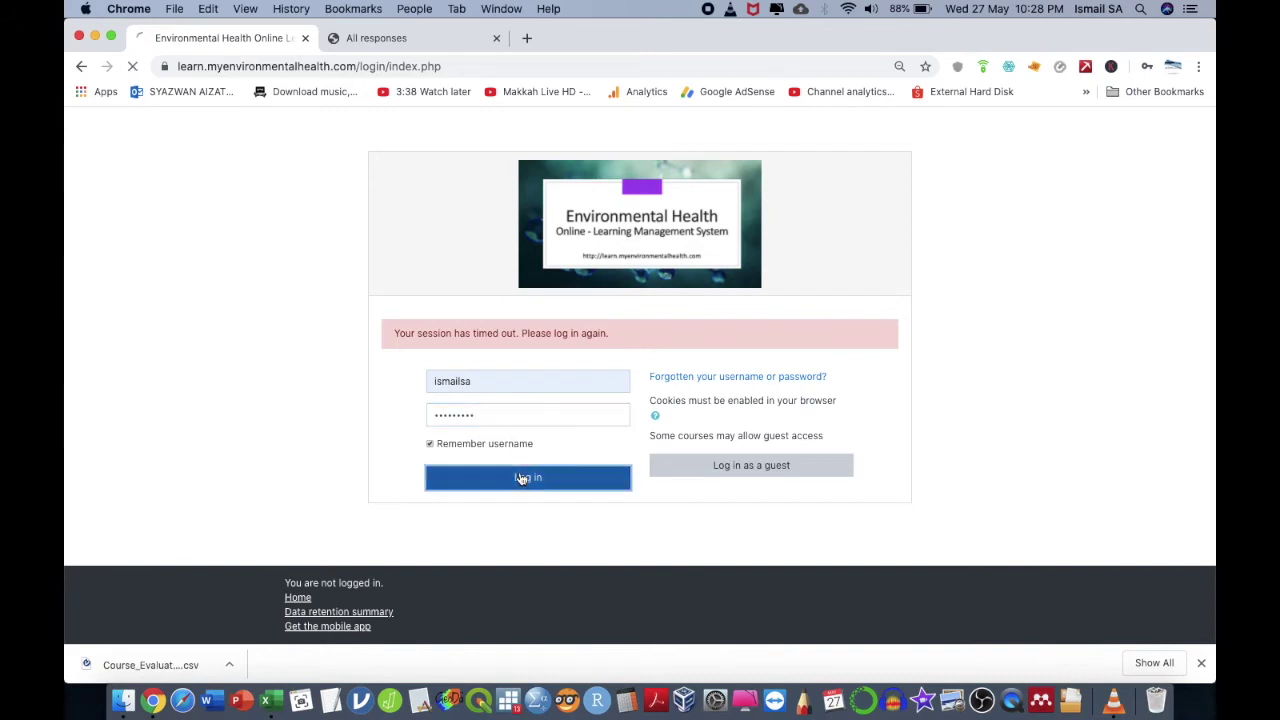
click(541, 416)
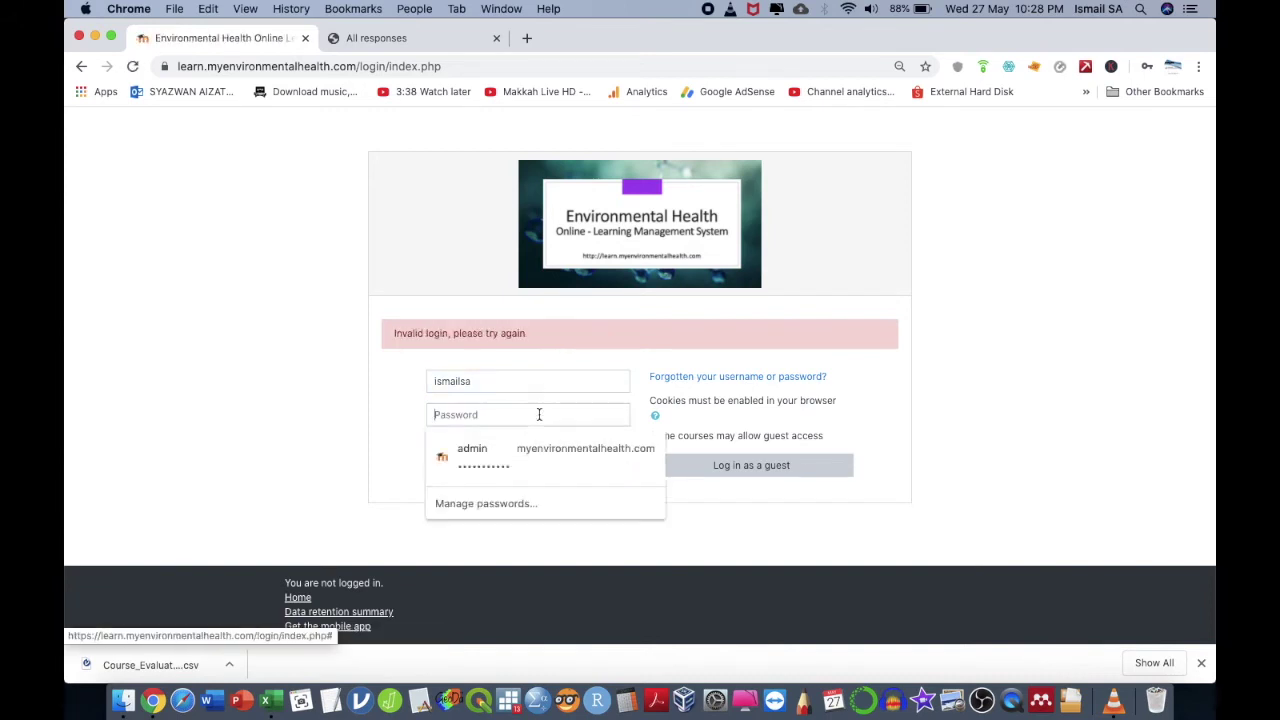
text(••)
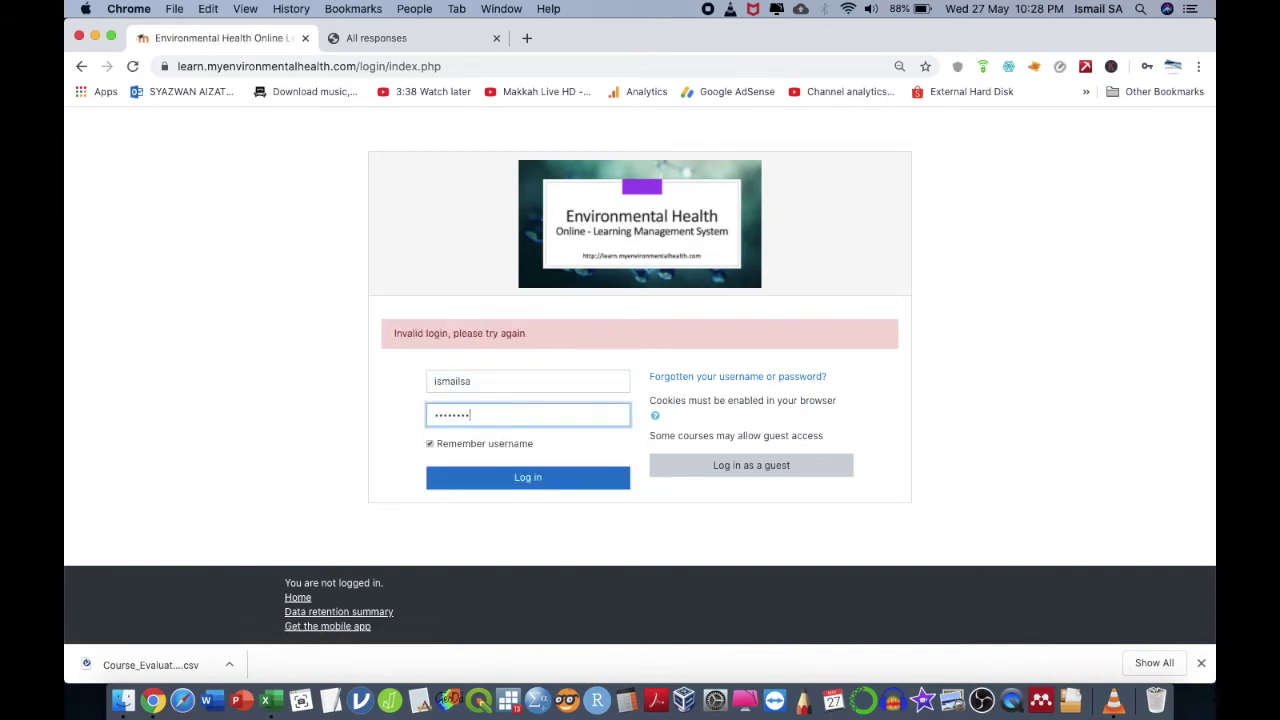
click(548, 477)
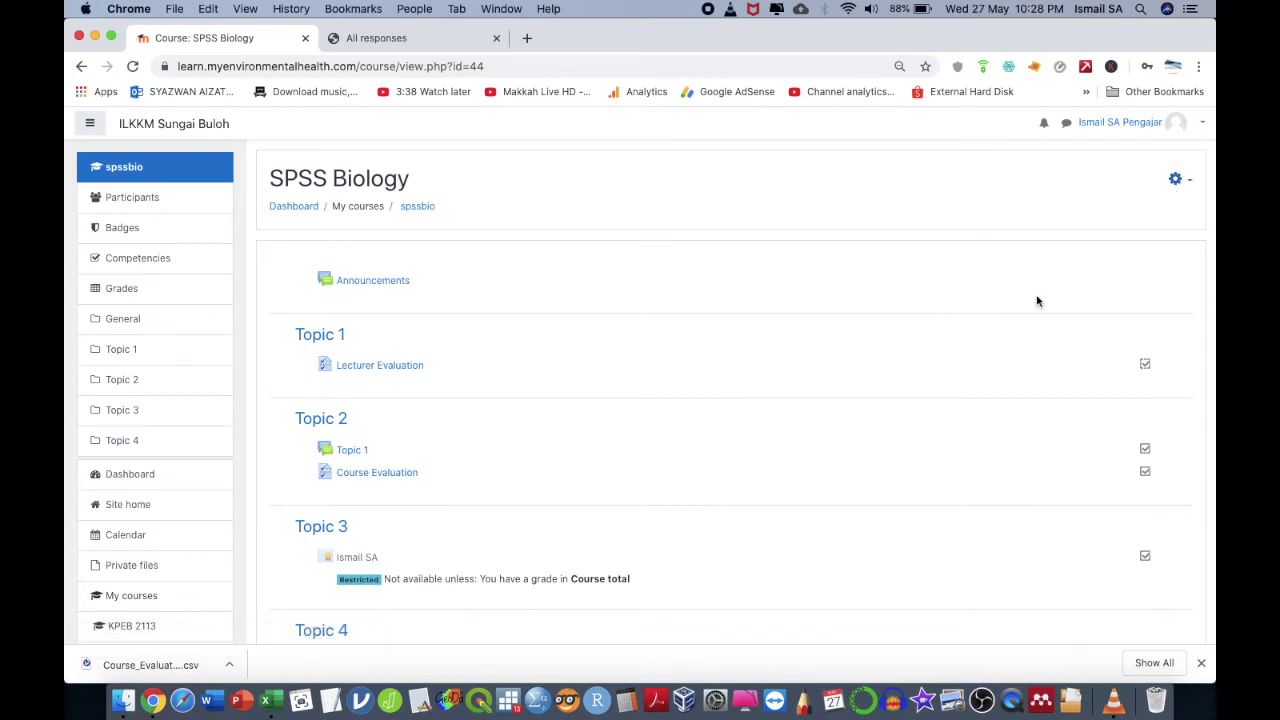
- Turn editing on, open Lecturer Evaluation's settings form, and save and display it
click(1175, 179)
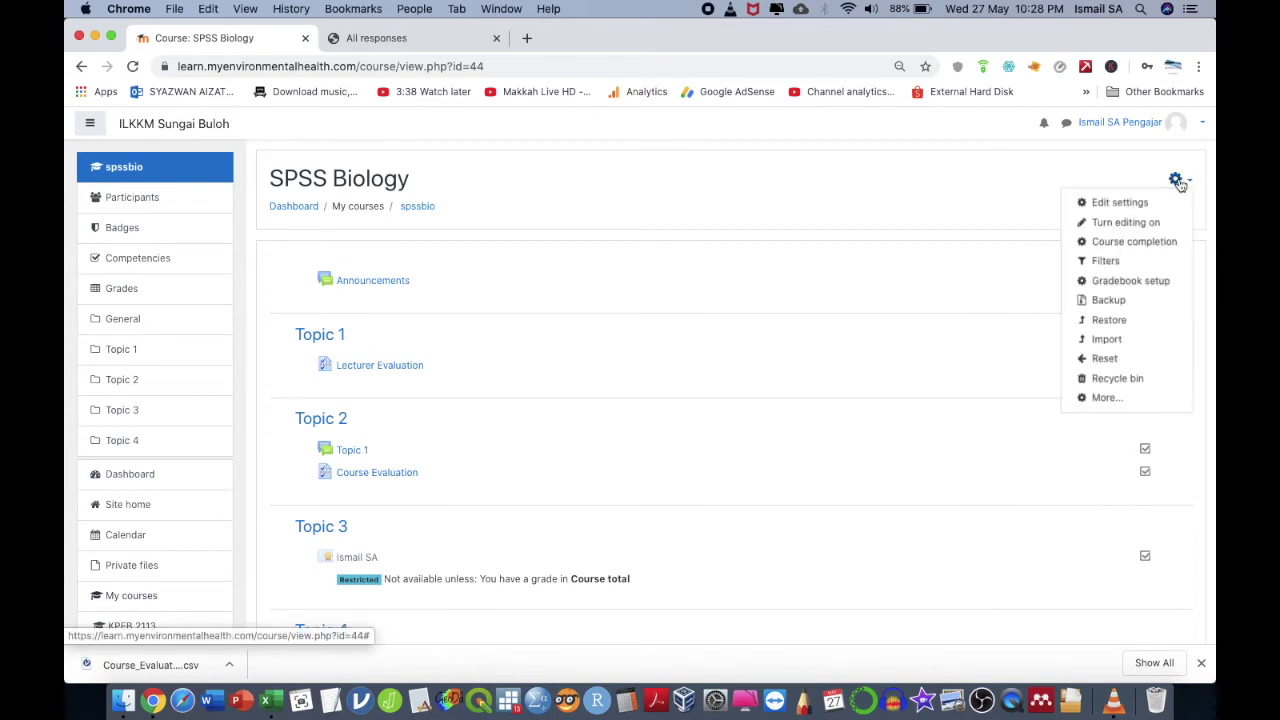
key(Escape)
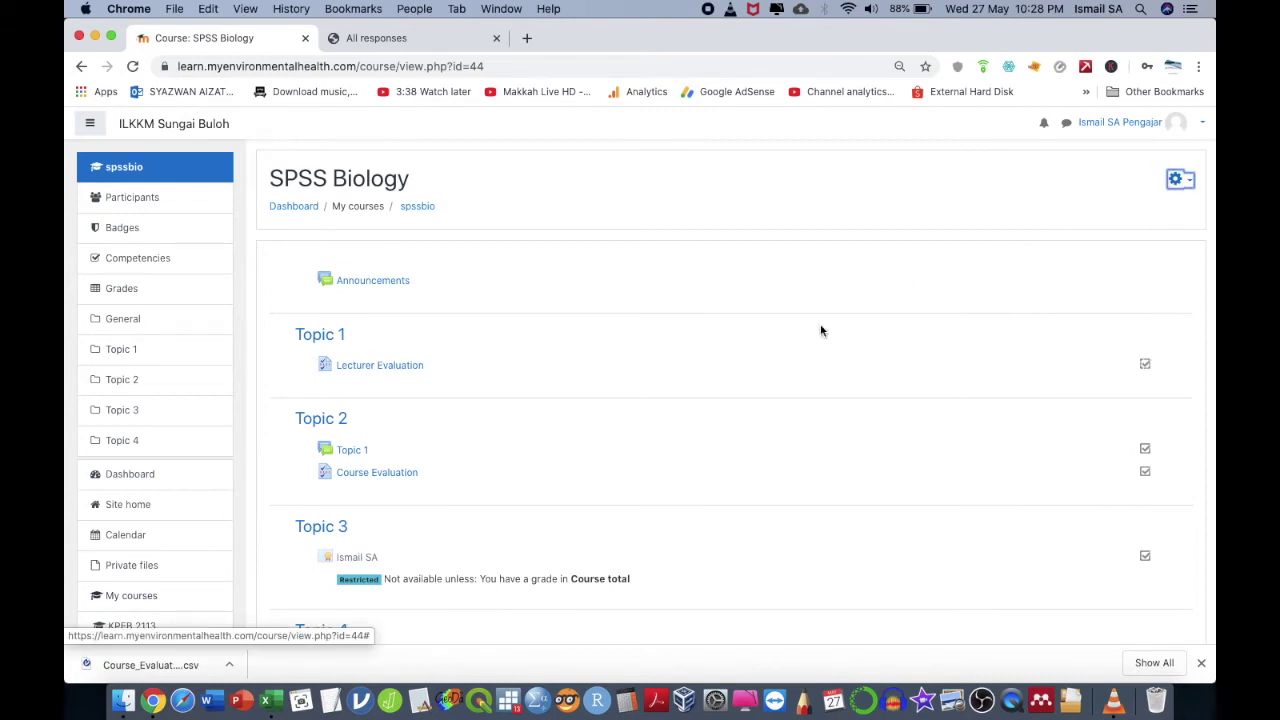
click(1176, 180)
click(1156, 223)
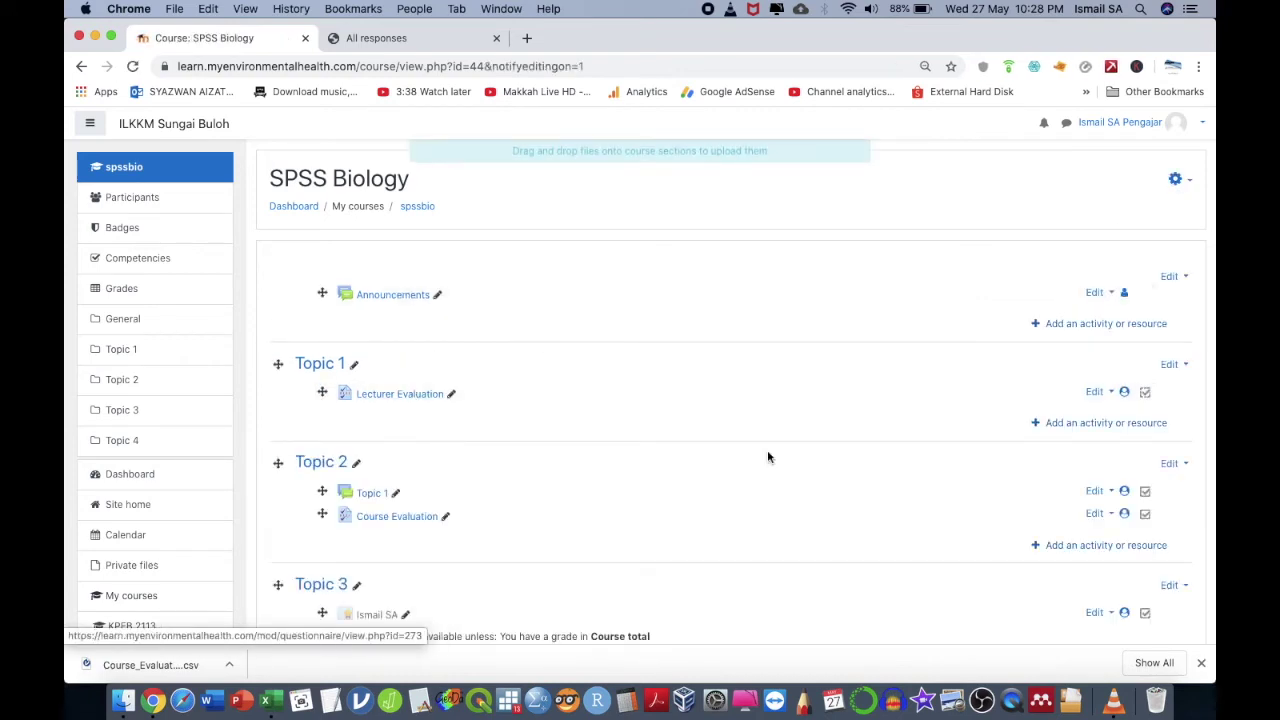
click(1097, 394)
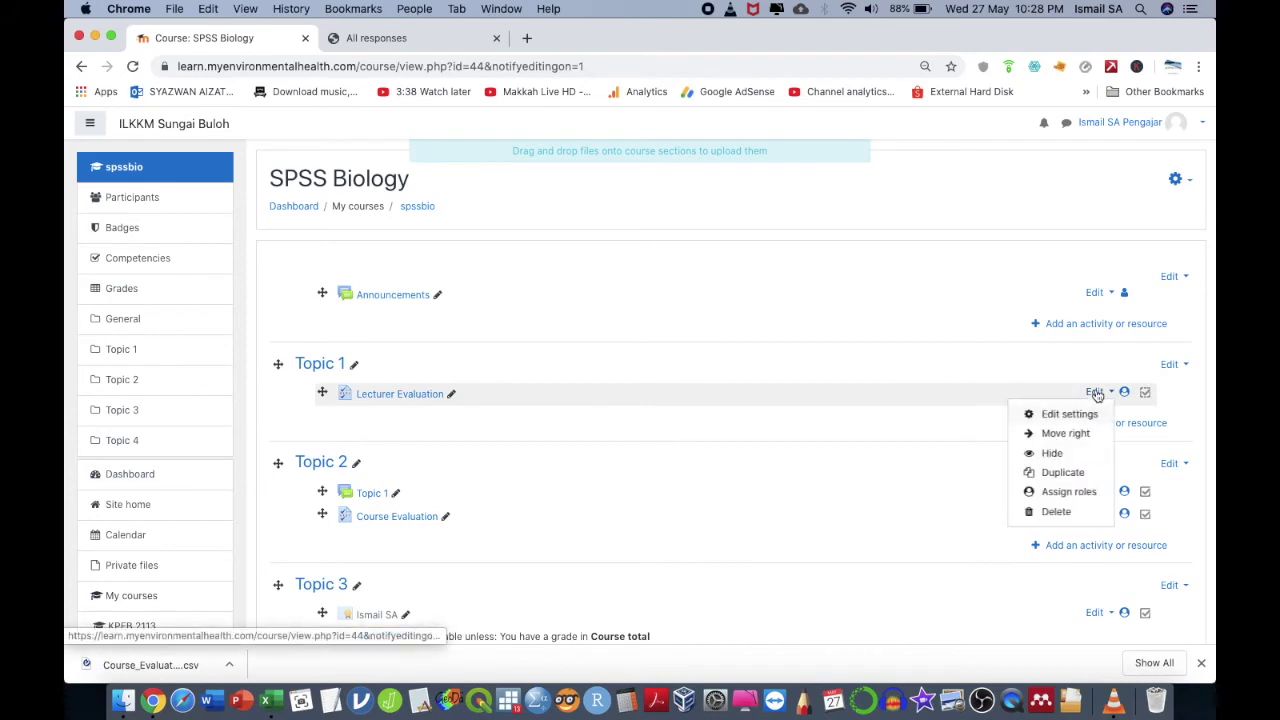
click(1043, 416)
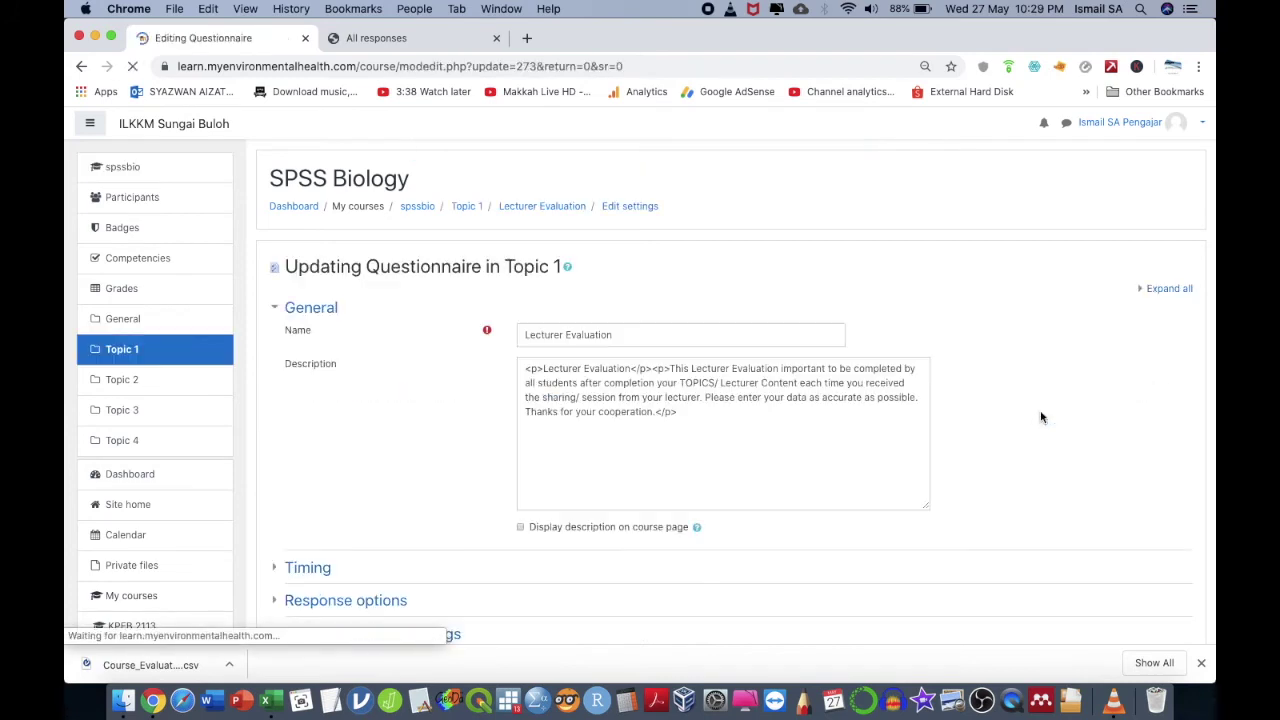
scroll(895, 389, down, 5)
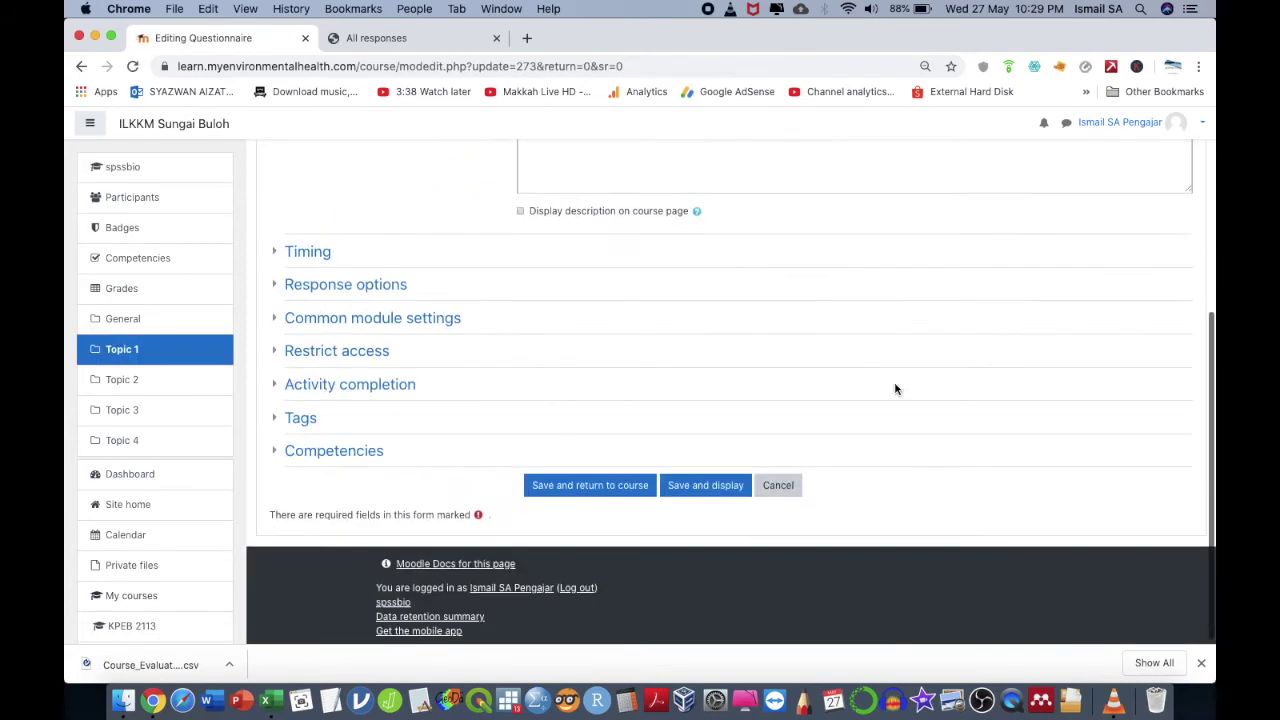
scroll(623, 448, up, 5)
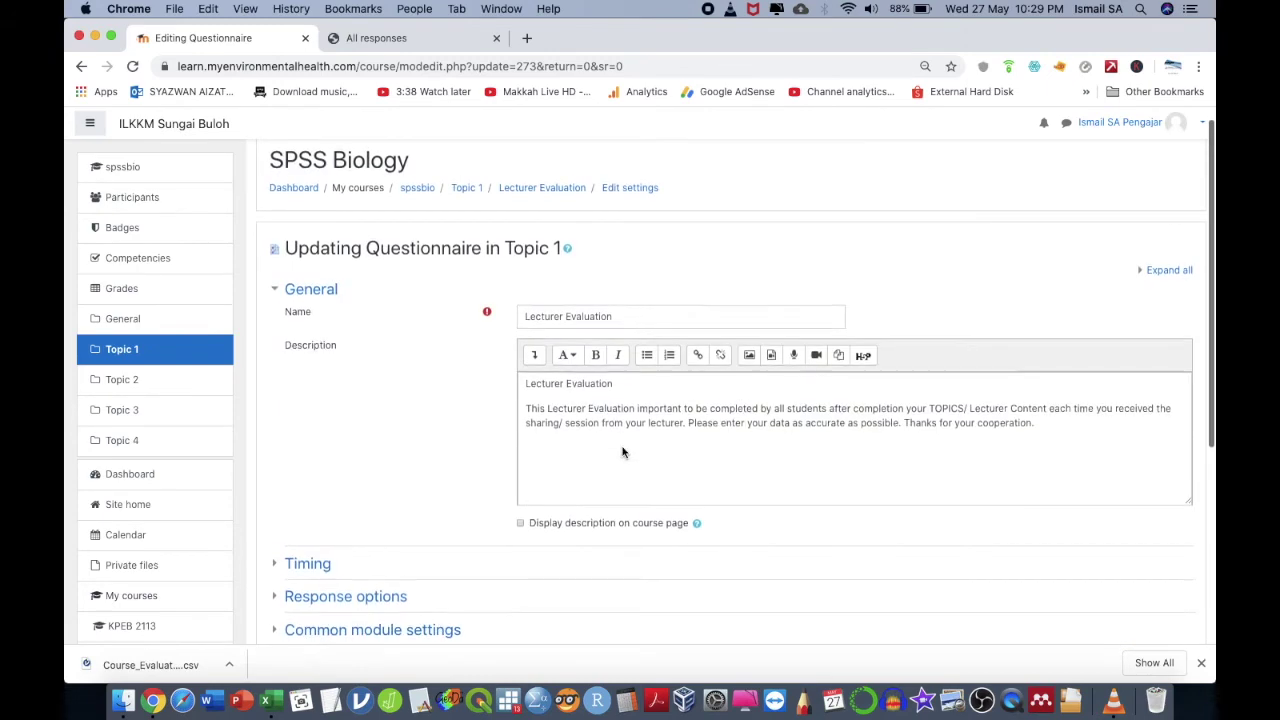
scroll(631, 465, down, 6)
click(690, 508)
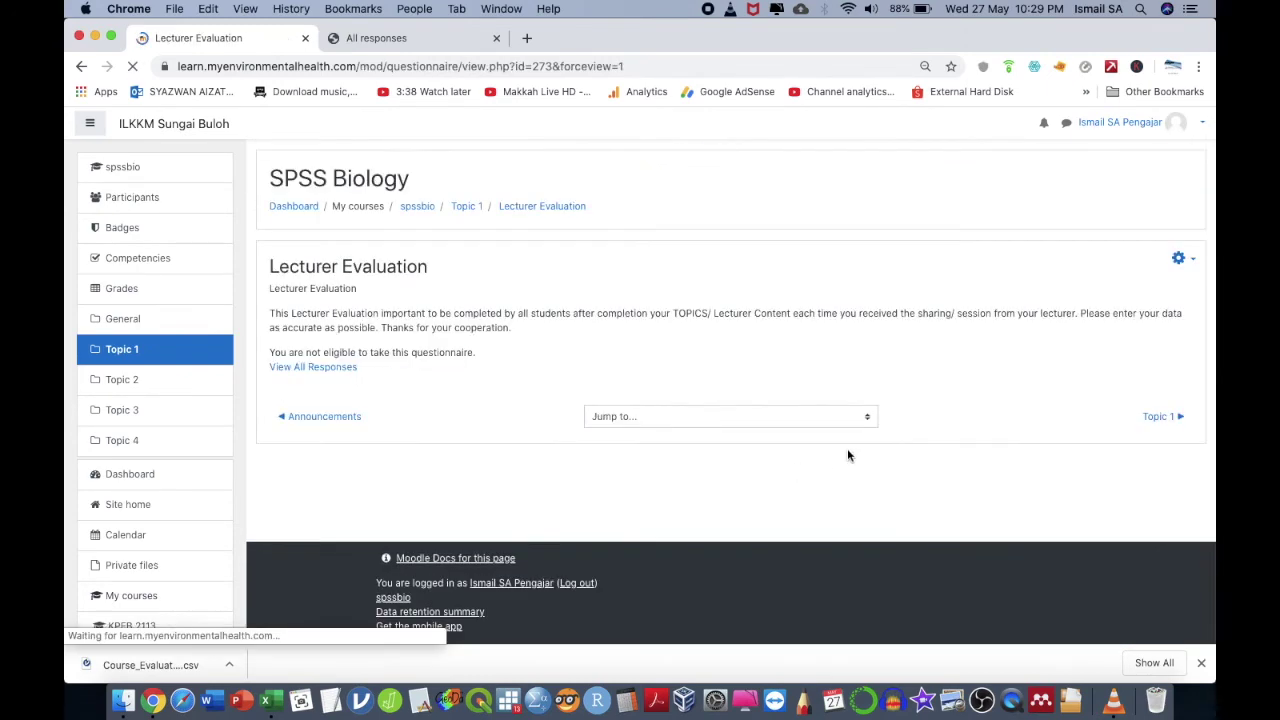
- Review the questionnaire's question list, then return to the Lecturer Evaluation page
click(1180, 258)
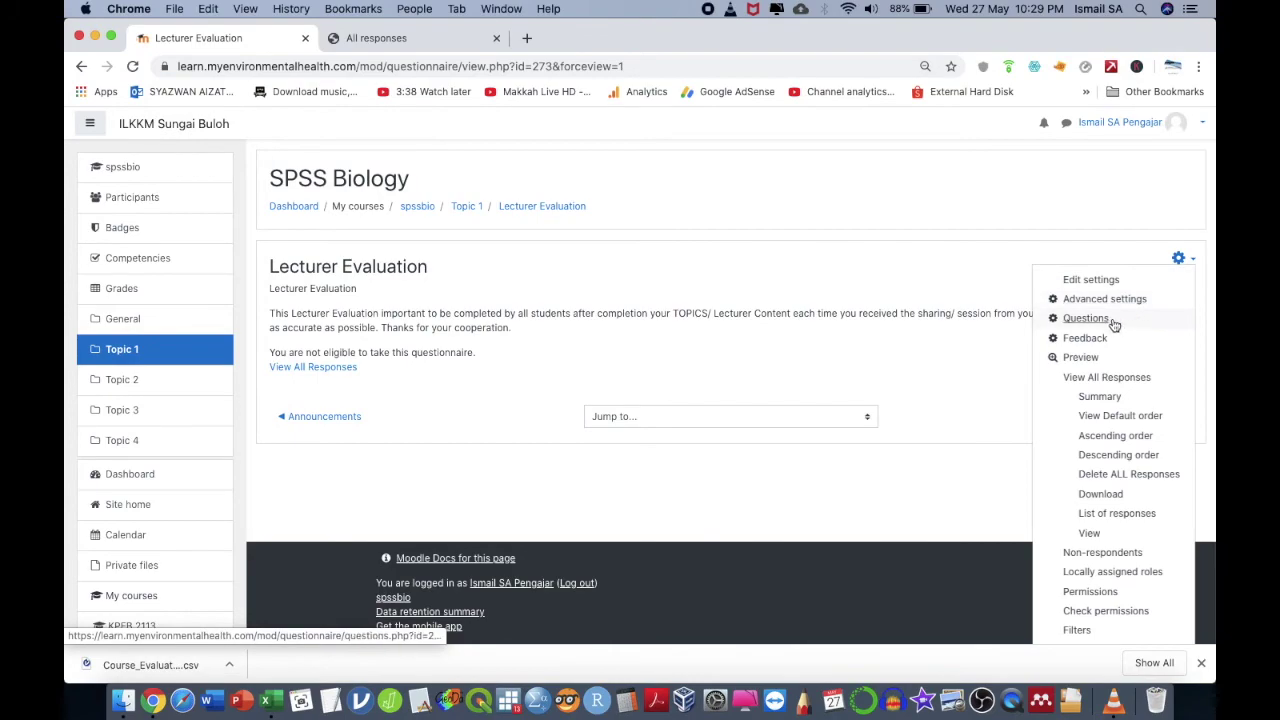
click(1112, 318)
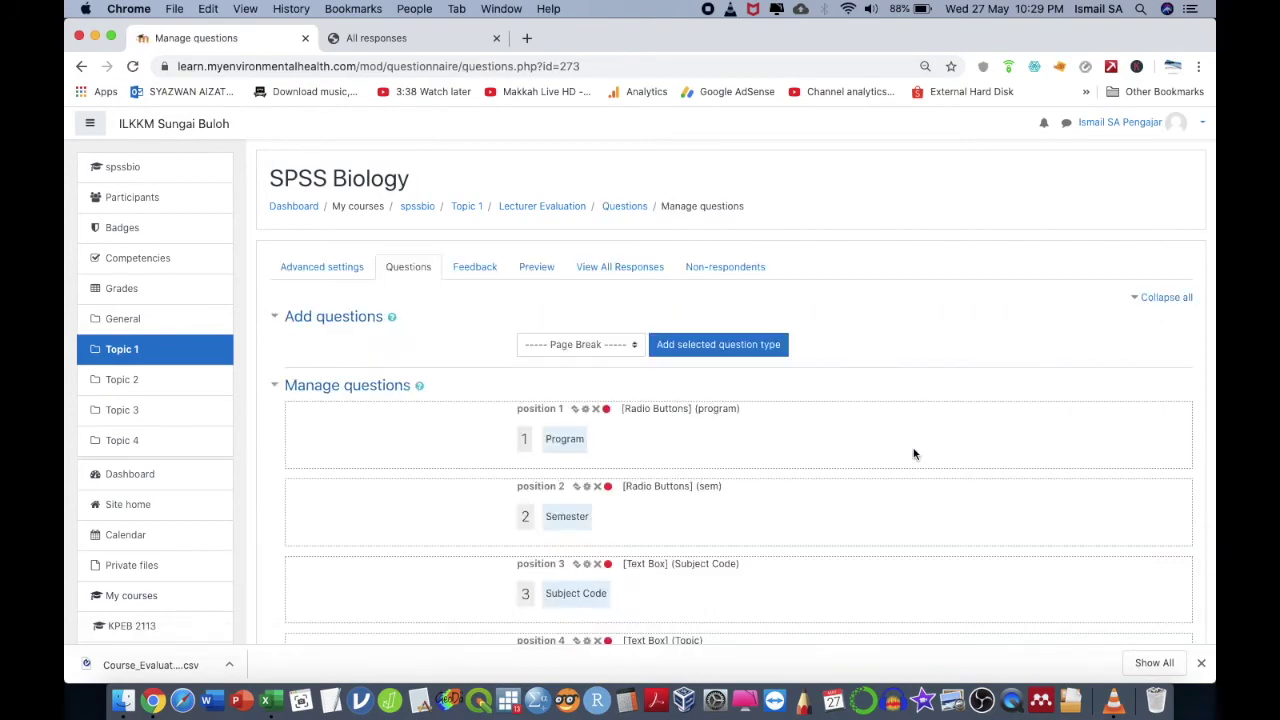
scroll(913, 454, down, 15)
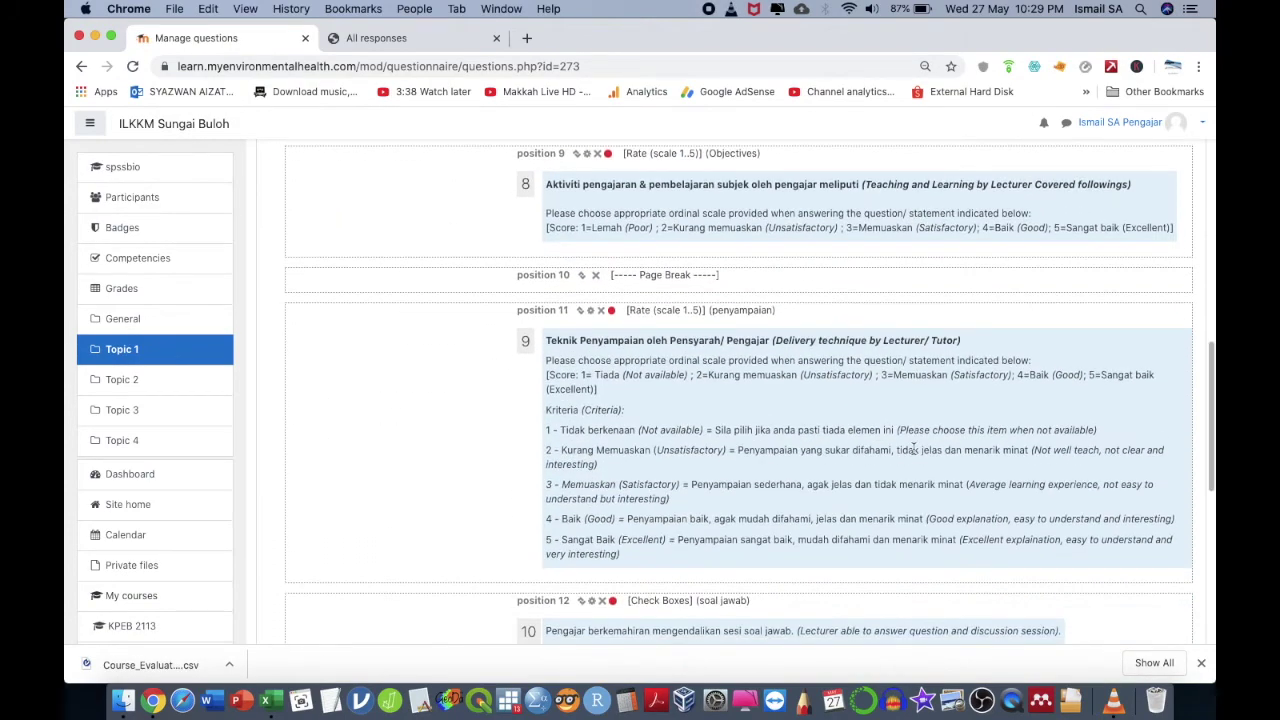
scroll(913, 450, down, 3)
scroll(913, 450, up, 2)
scroll(913, 450, down, 5)
scroll(913, 450, up, 8)
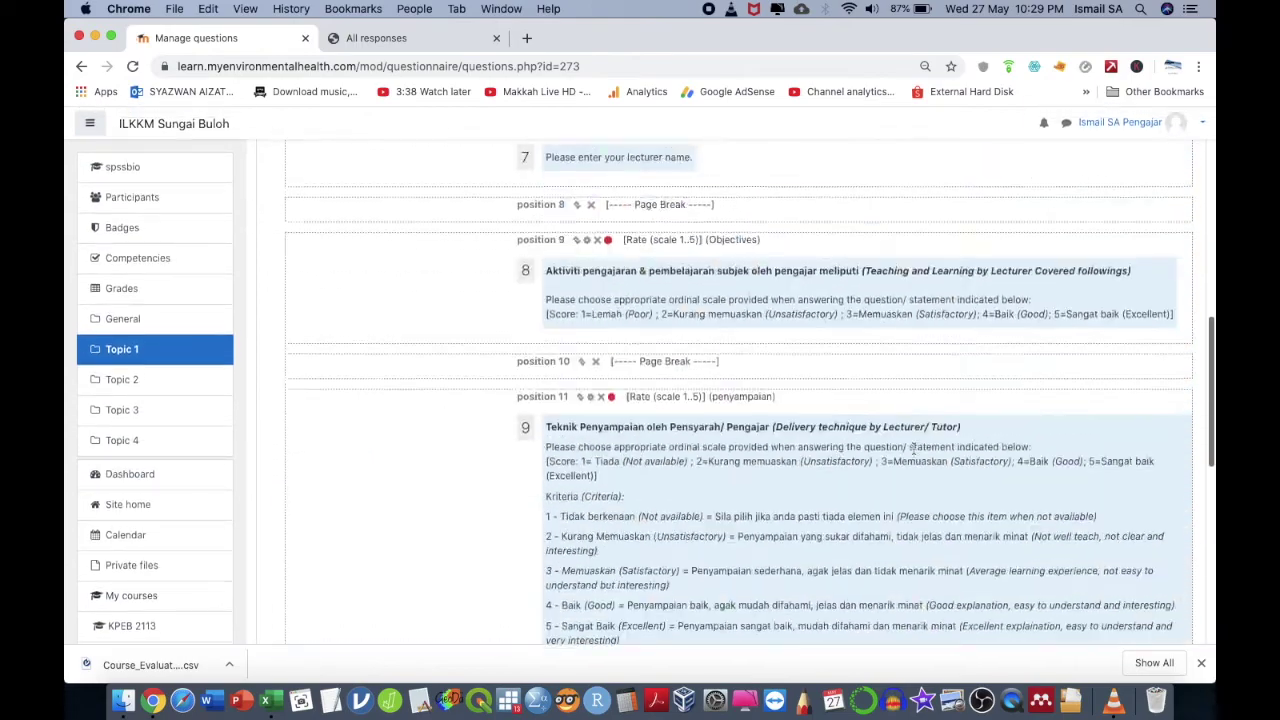
scroll(913, 450, up, 12)
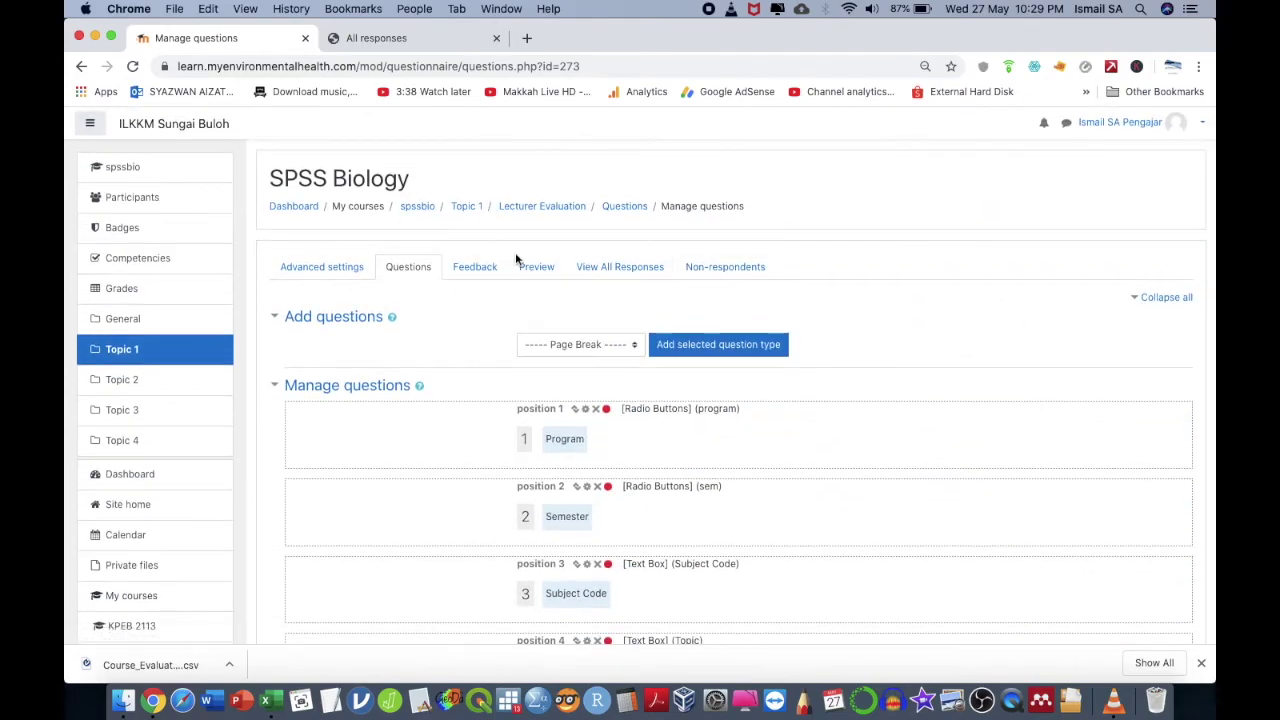
scroll(534, 500, down, 20)
scroll(614, 500, up, 6)
scroll(615, 502, up, 10)
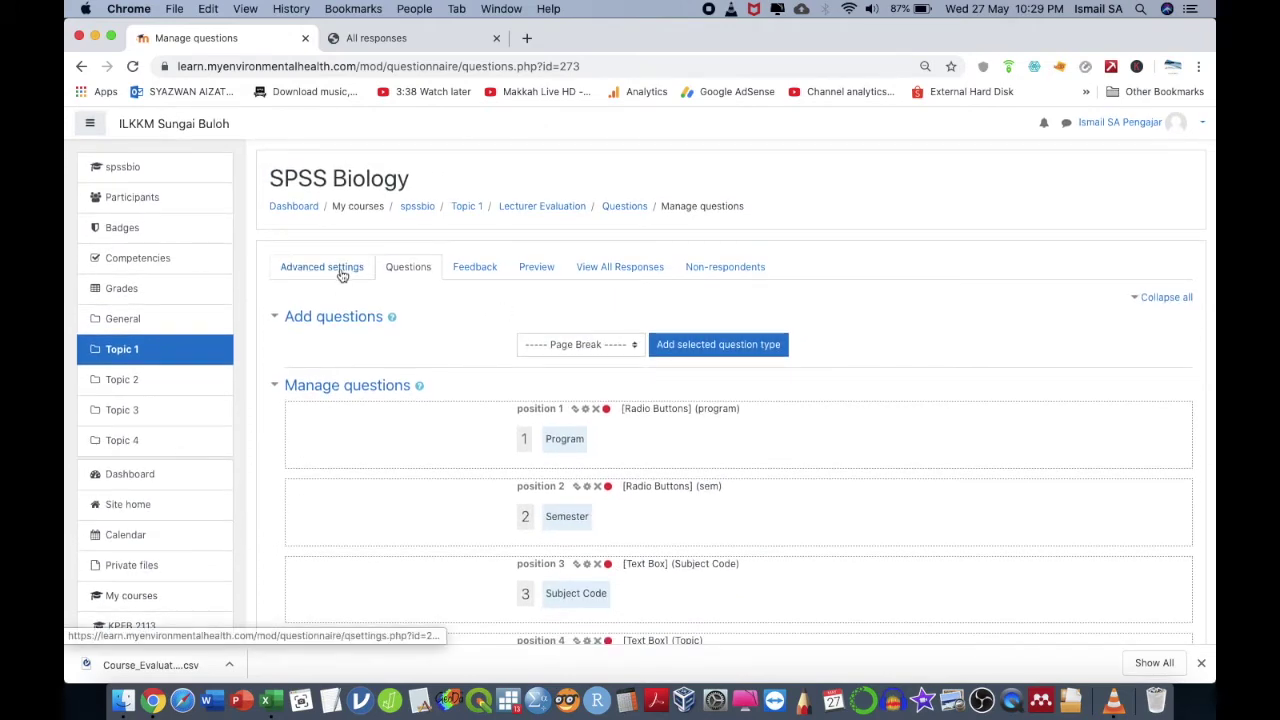
click(625, 206)
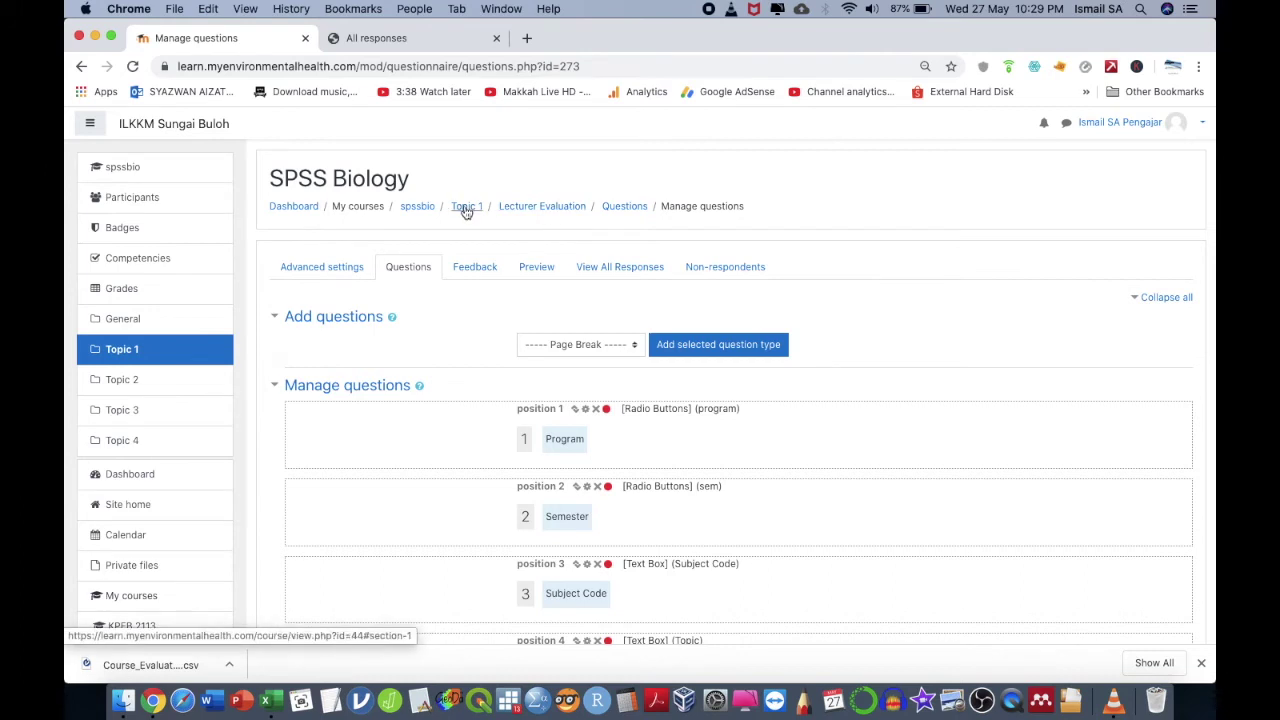
click(525, 206)
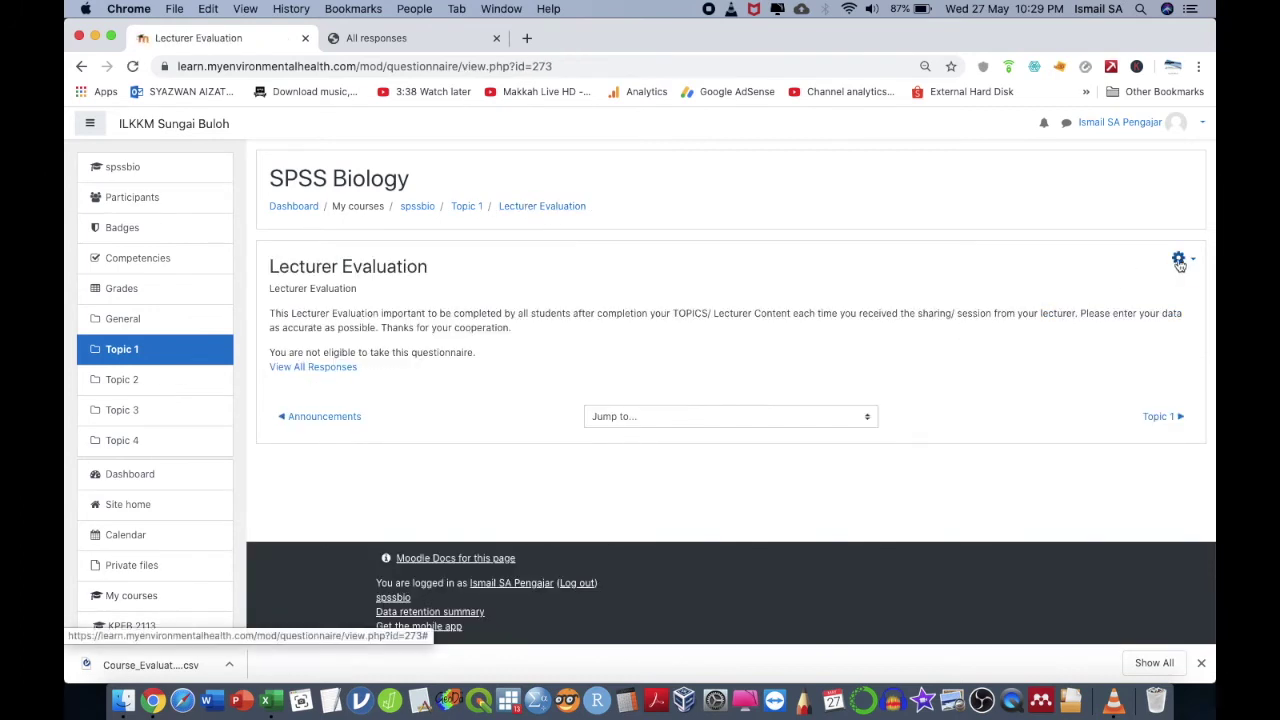
scroll(1180, 263, up, 5)
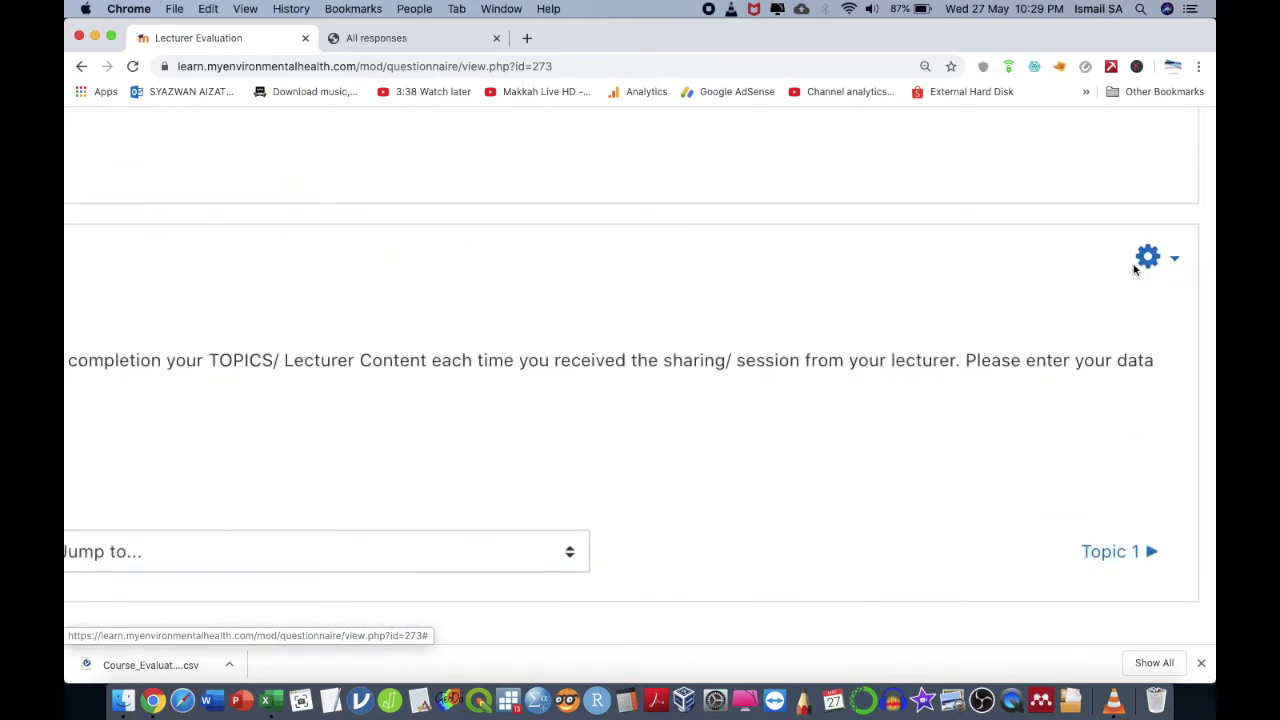
- Start a backup of Lecturer Evaluation and advance through the initial and schema settings
click(1149, 262)
scroll(1055, 336, down, 5)
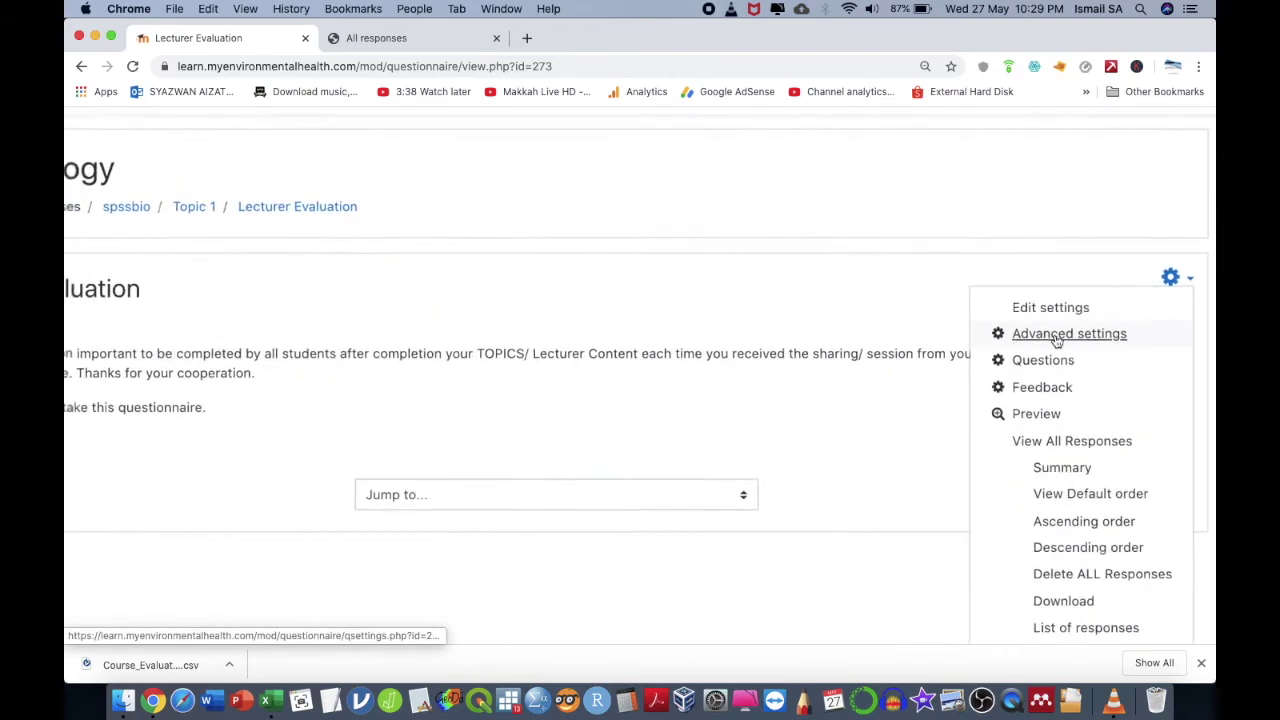
scroll(1092, 458, down, 3)
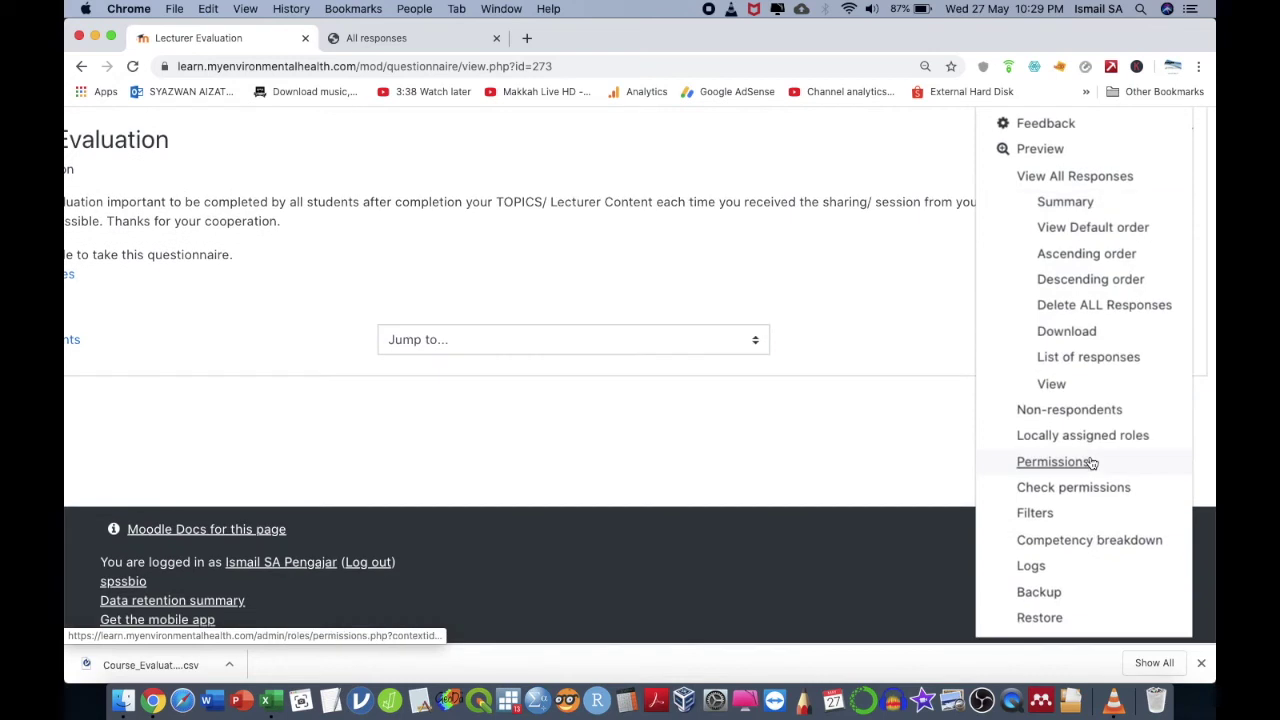
click(1040, 594)
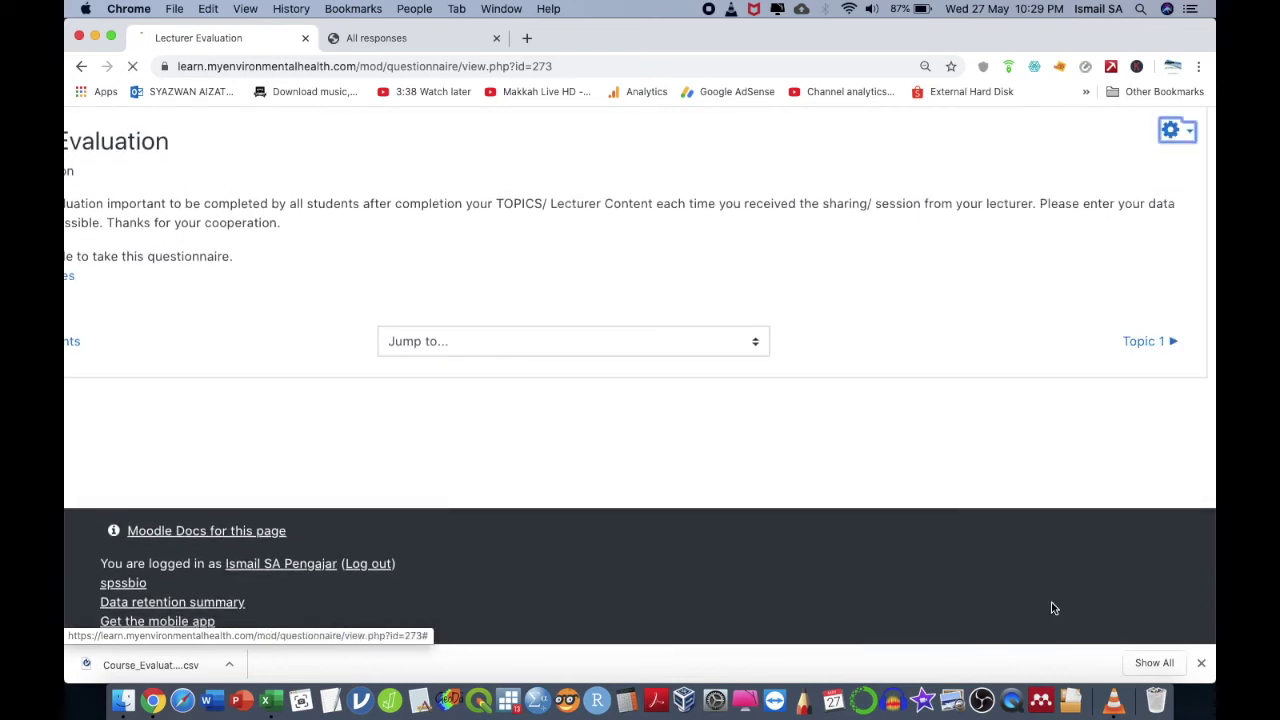
scroll(918, 347, down, 3)
scroll(918, 347, down, 2)
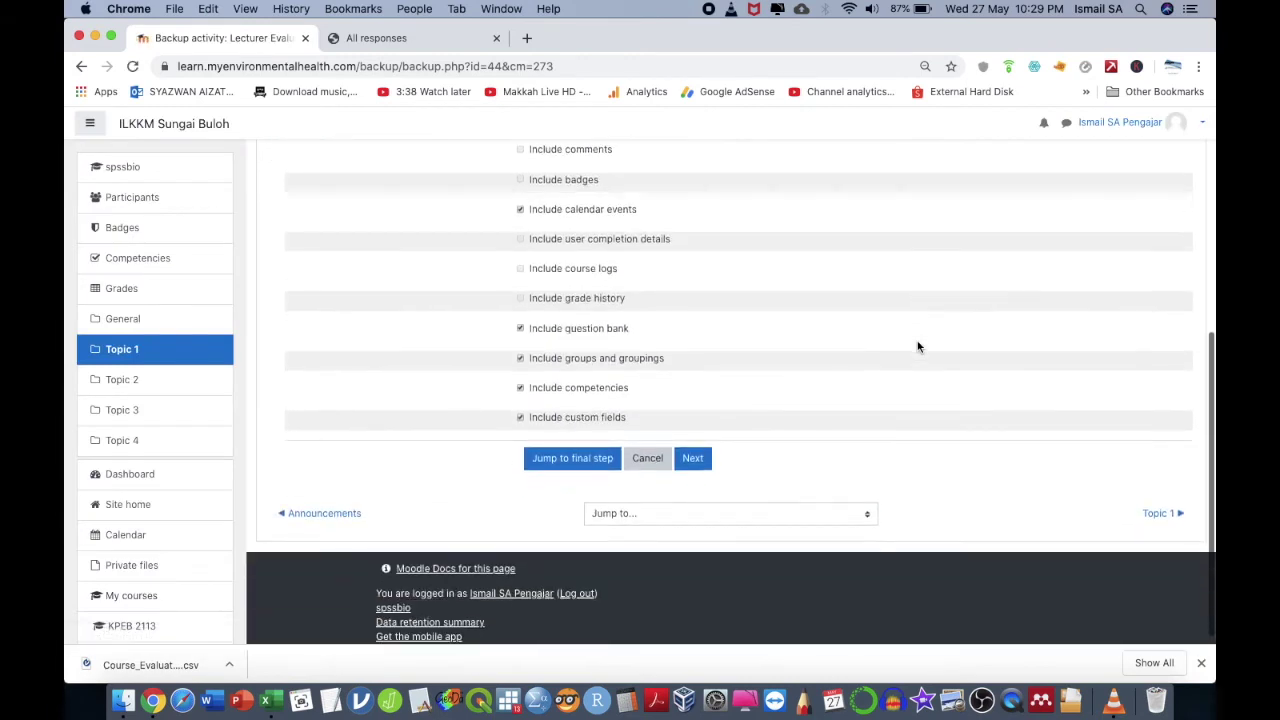
click(704, 458)
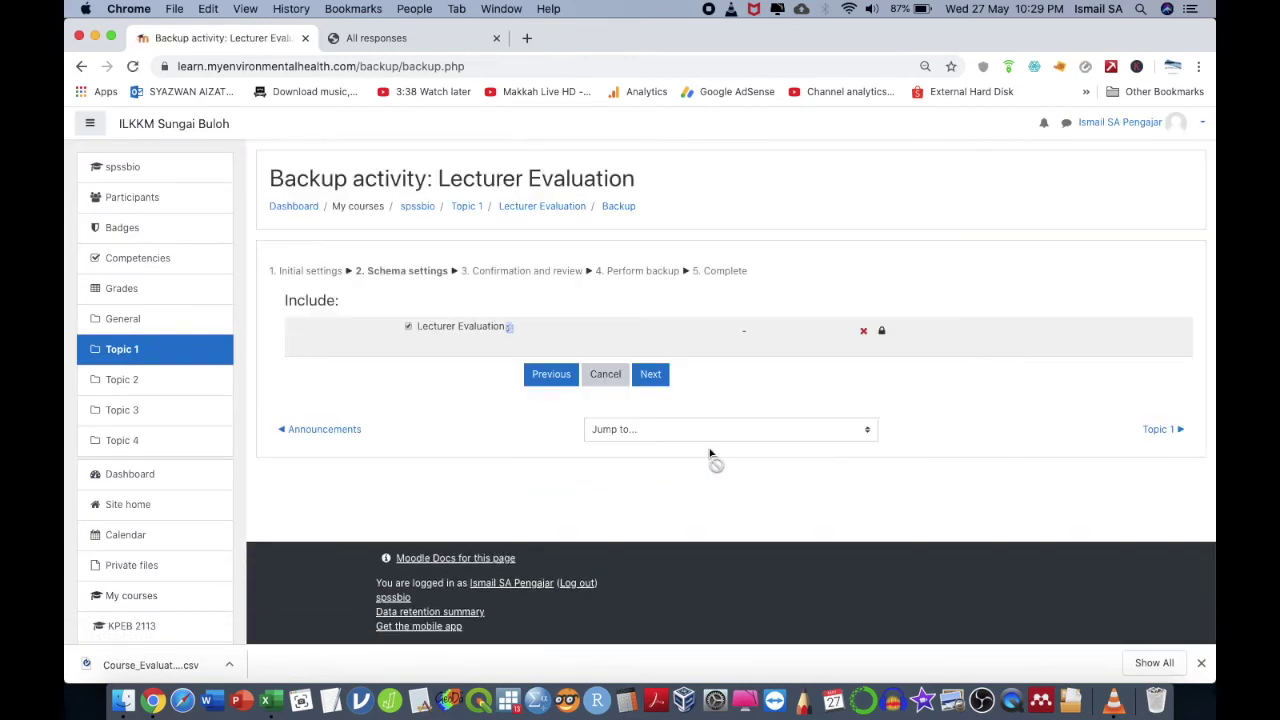
click(664, 380)
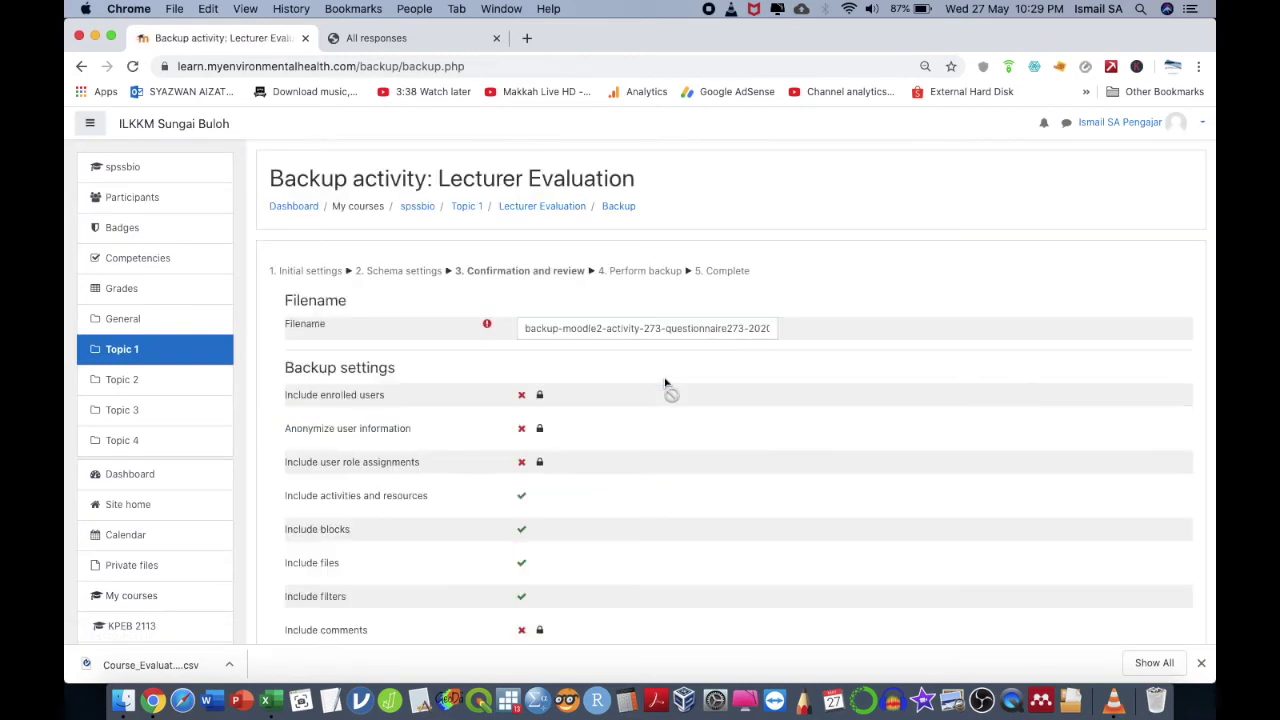
- Name the backup file 'lecturer evaluation version.mbz', perform the backup and continue
scroll(661, 437, down, 5)
scroll(661, 434, up, 6)
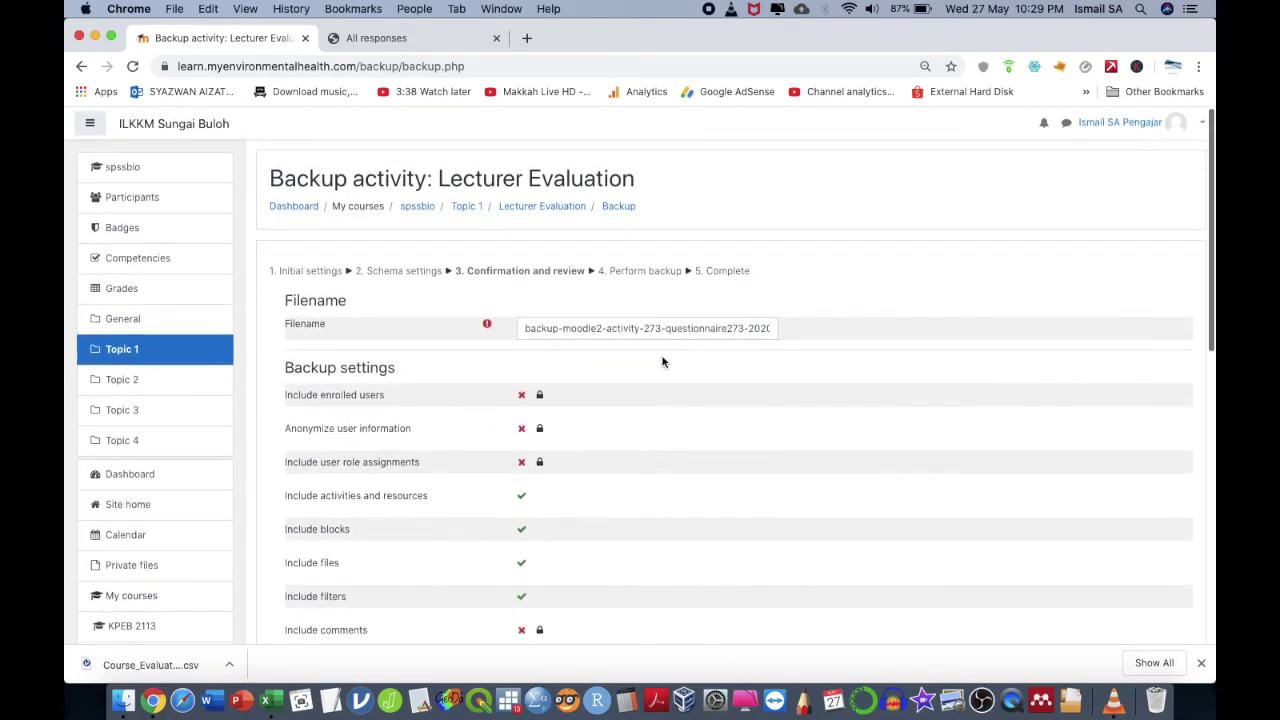
double_click(666, 327)
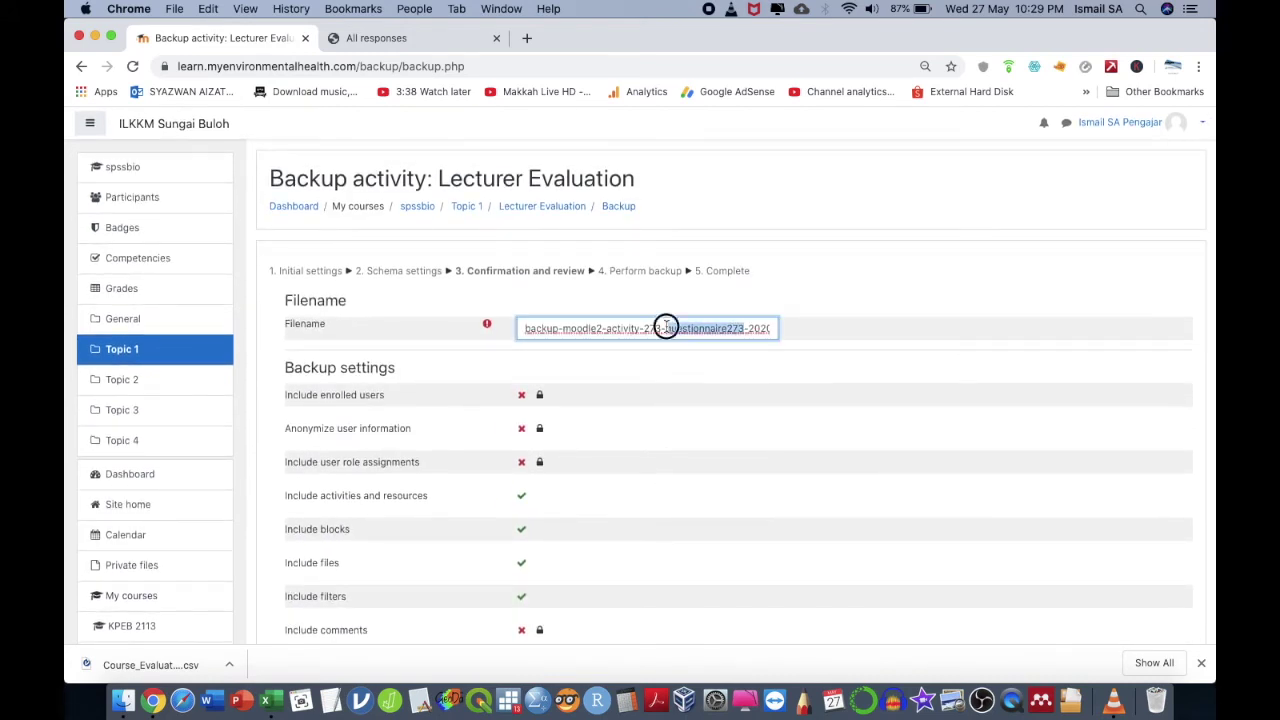
triple_click(666, 327)
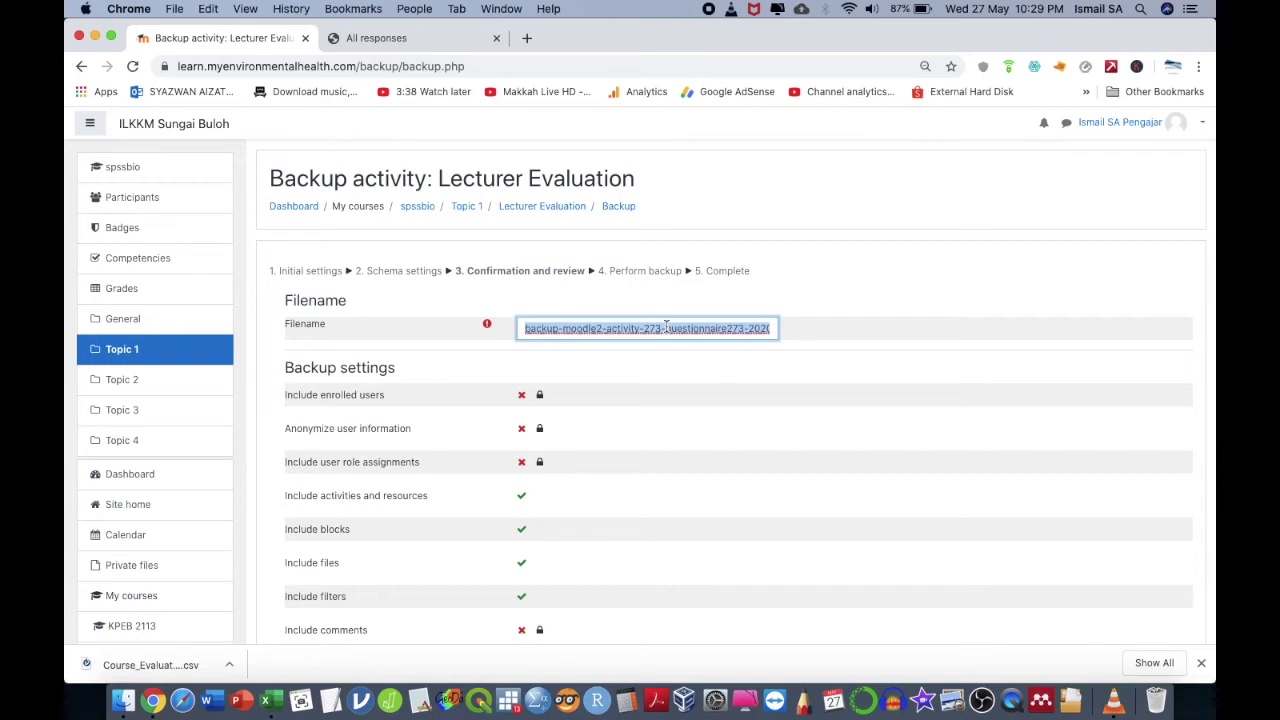
text(lectue)
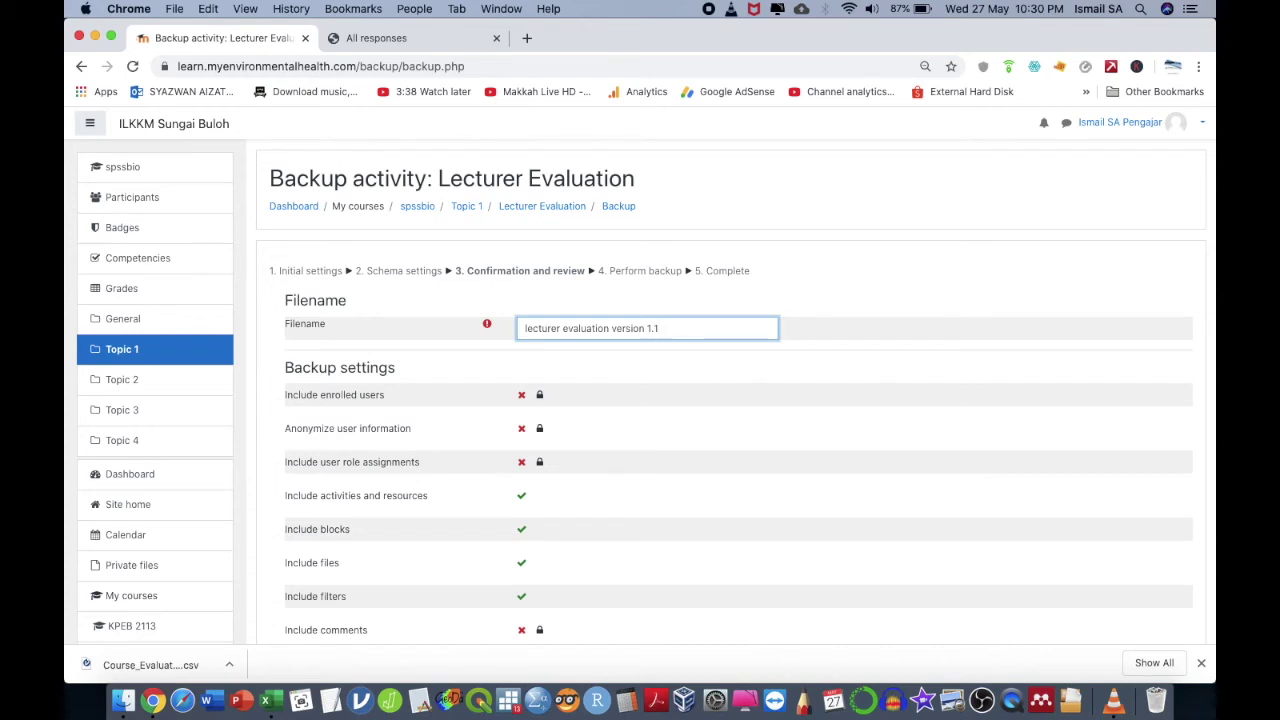
scroll(607, 523, down, 10)
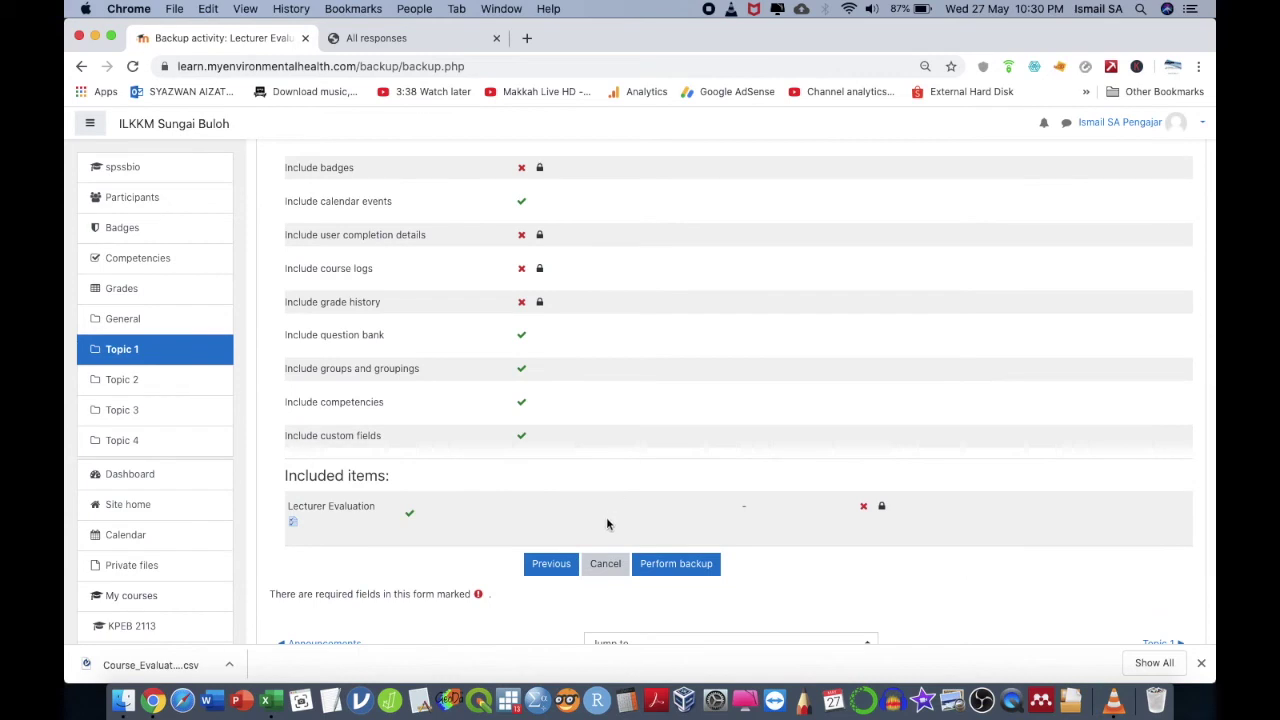
click(662, 566)
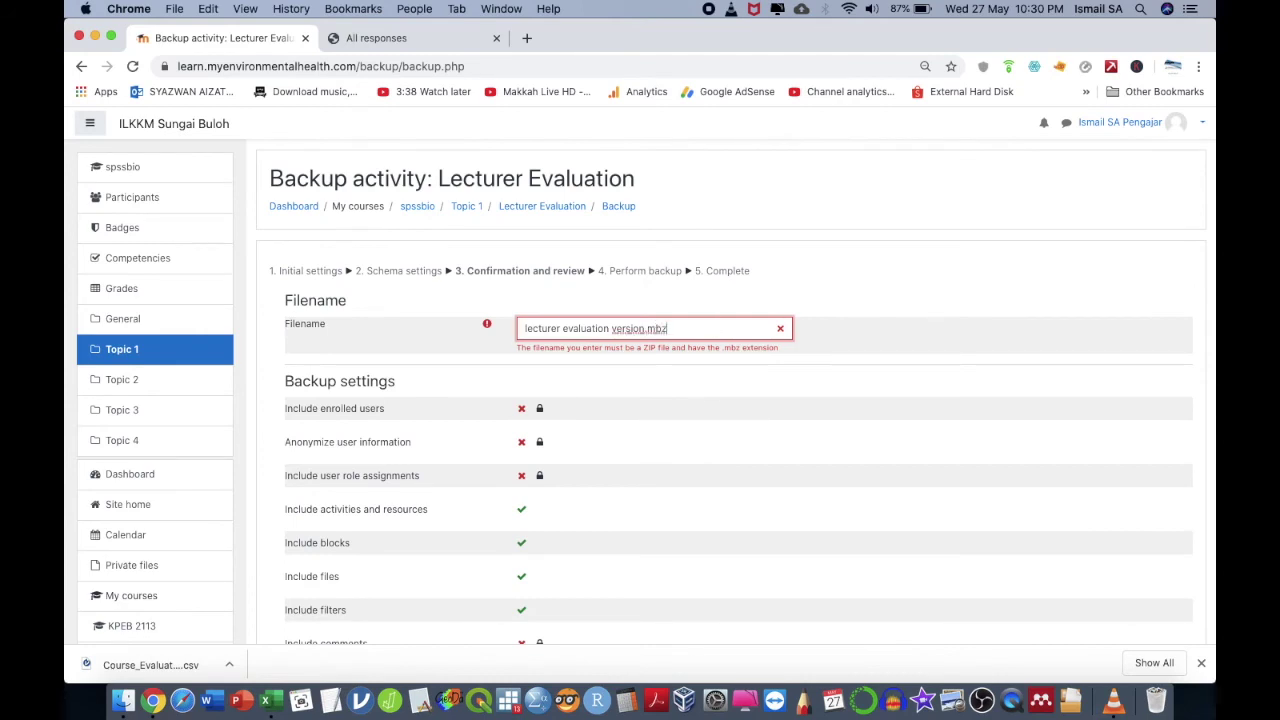
scroll(736, 378, down, 1)
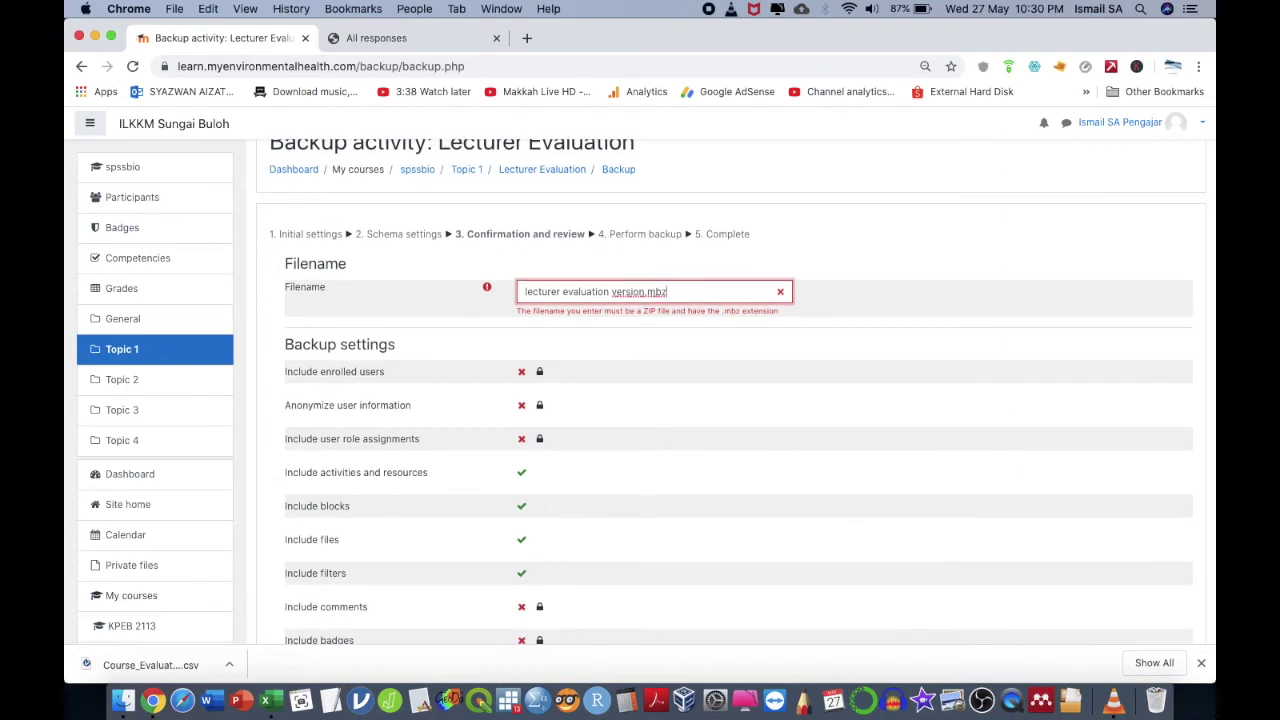
scroll(736, 400, down, 10)
scroll(736, 400, up, 9)
scroll(694, 431, down, 10)
click(694, 431)
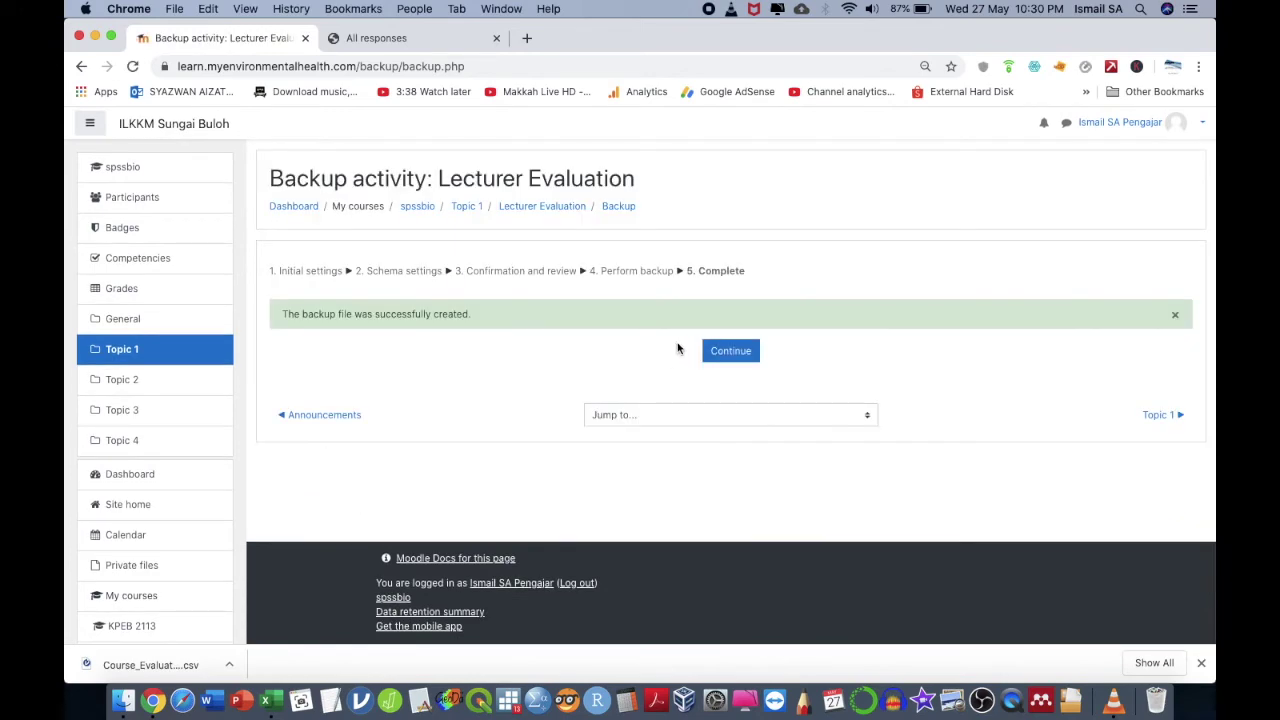
click(718, 356)
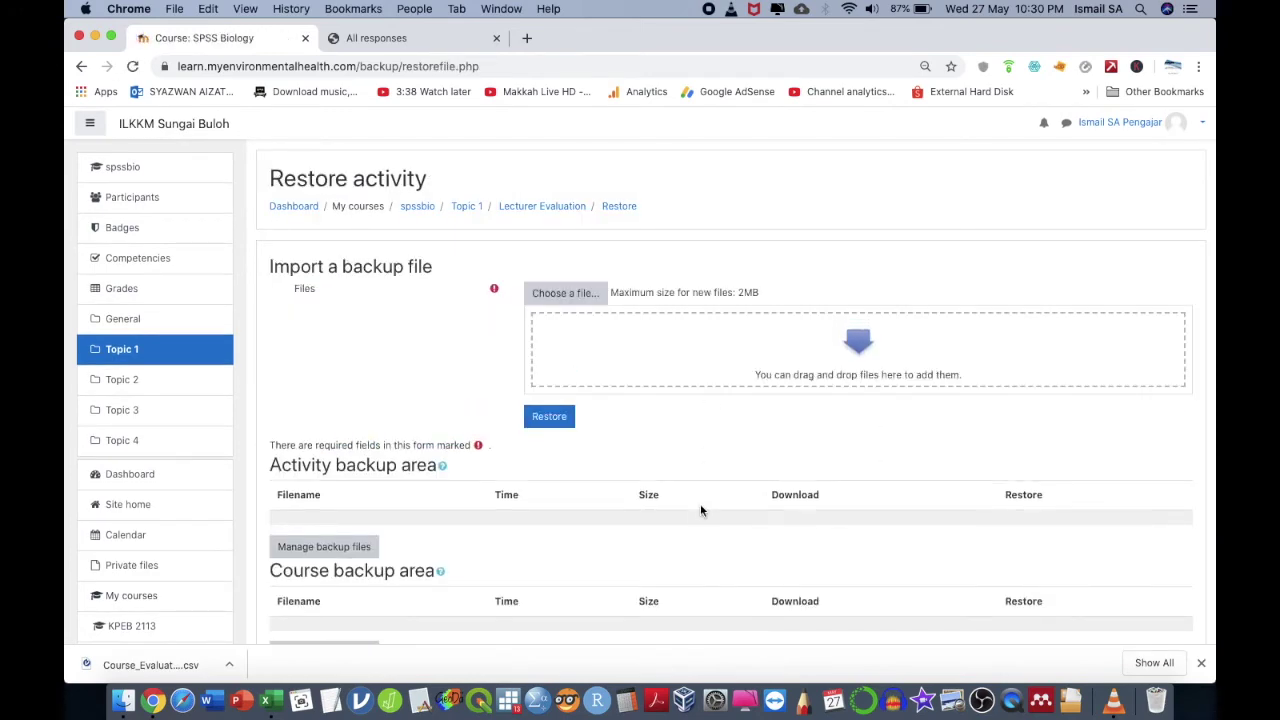
- Download lecturer evaluation version.mbz, then open the KPPP 2113 Penilaian Persekitaran course from the Dashboard
scroll(700, 505, down, 5)
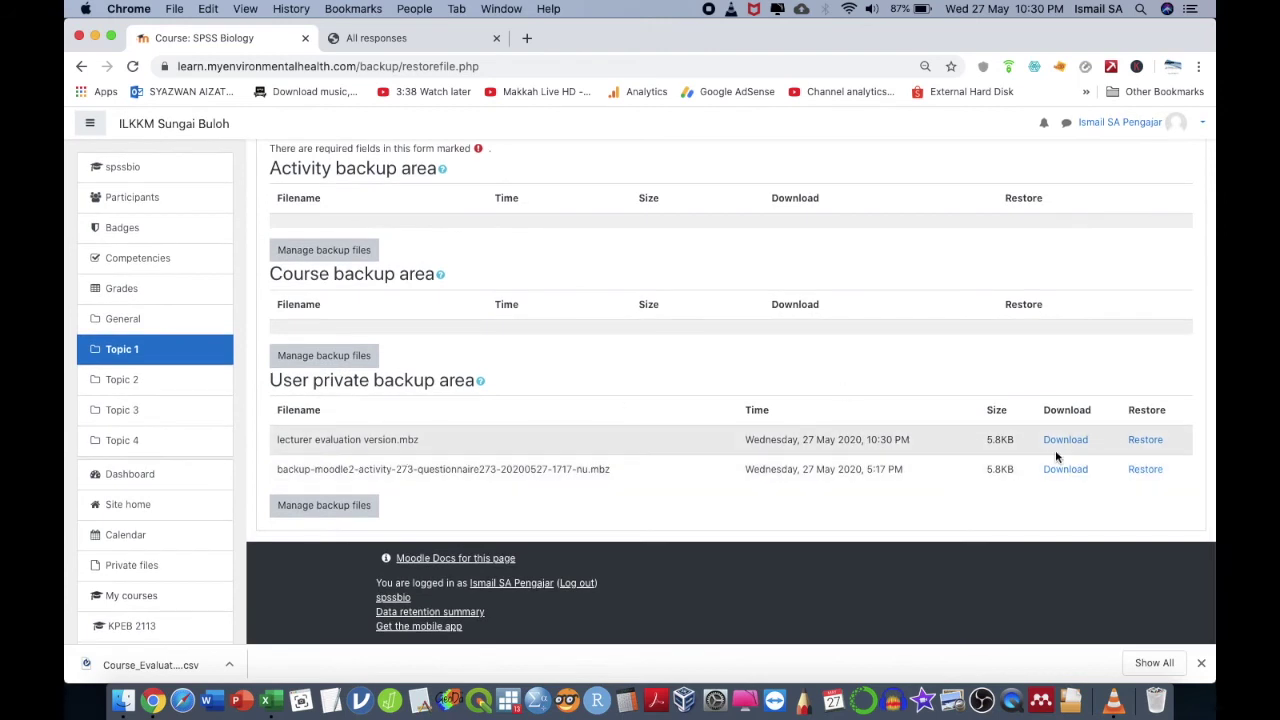
click(1065, 440)
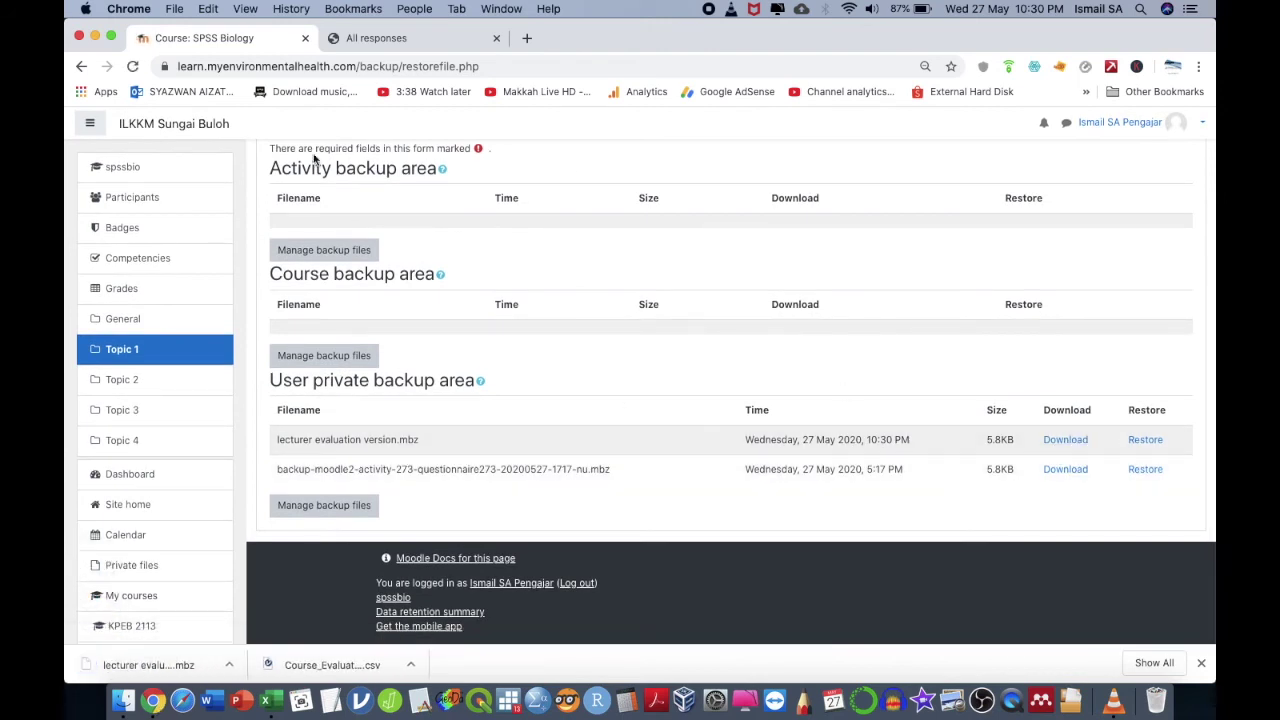
click(185, 170)
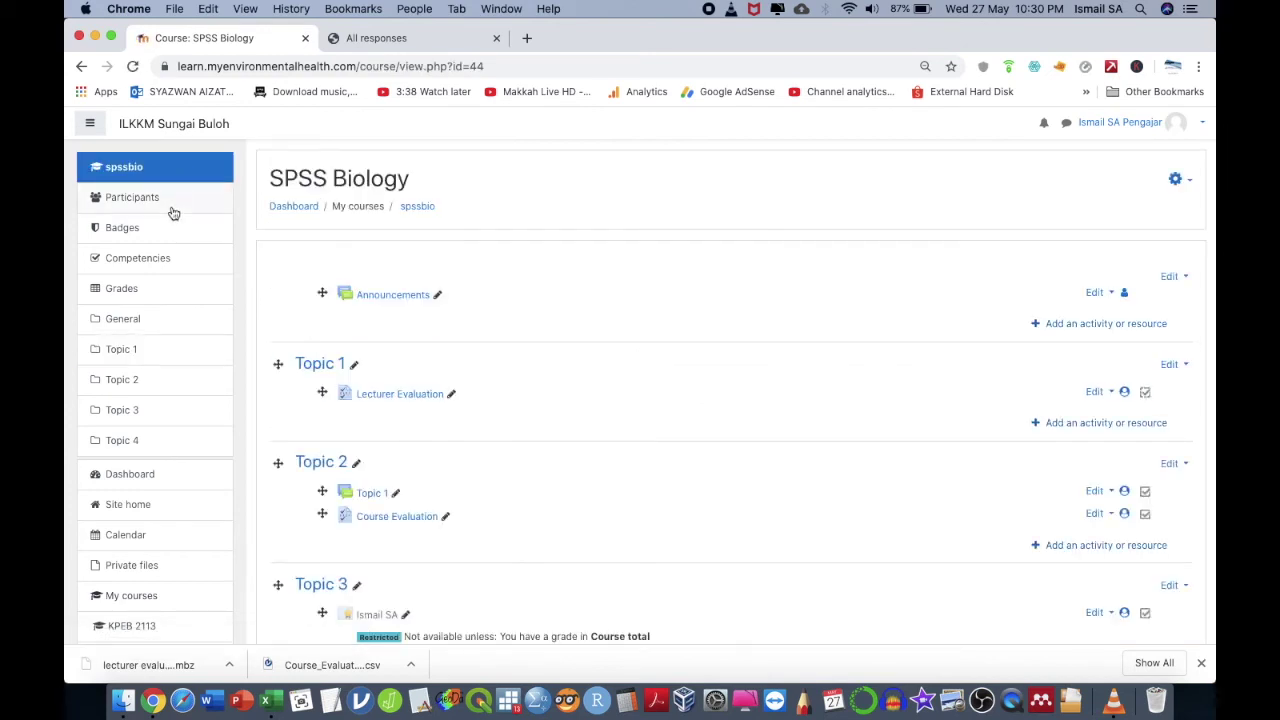
click(177, 133)
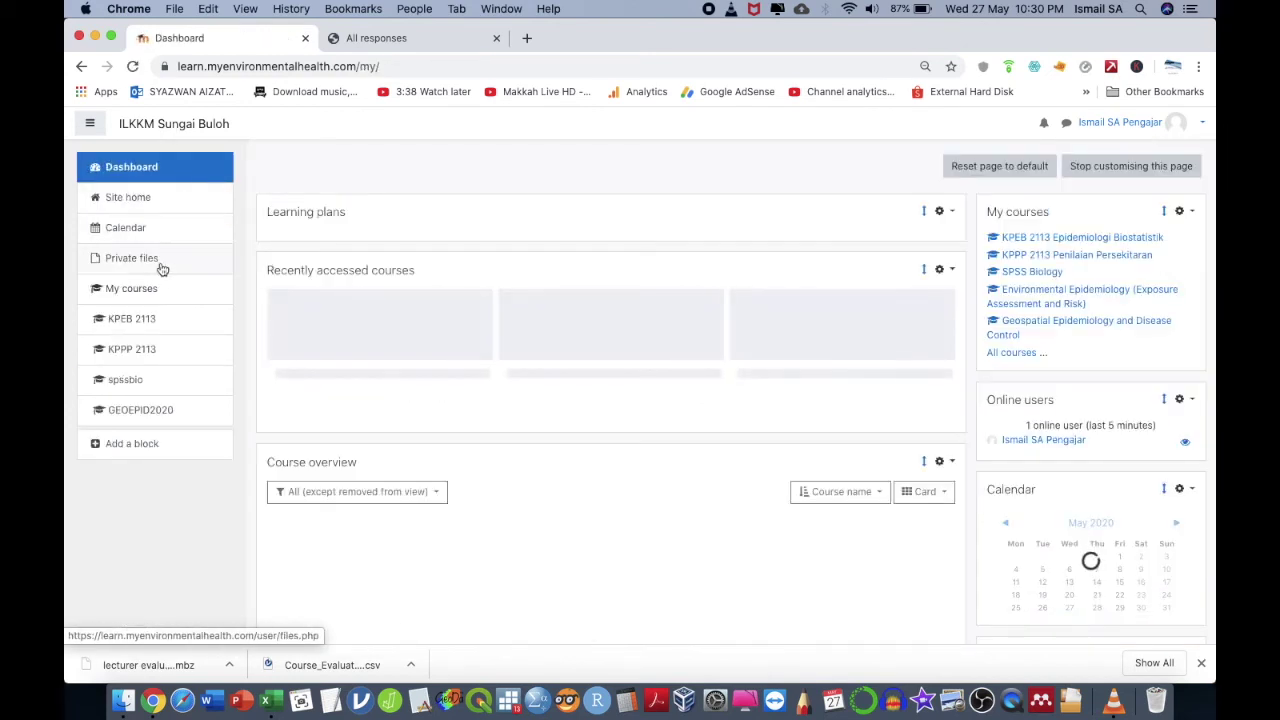
click(150, 352)
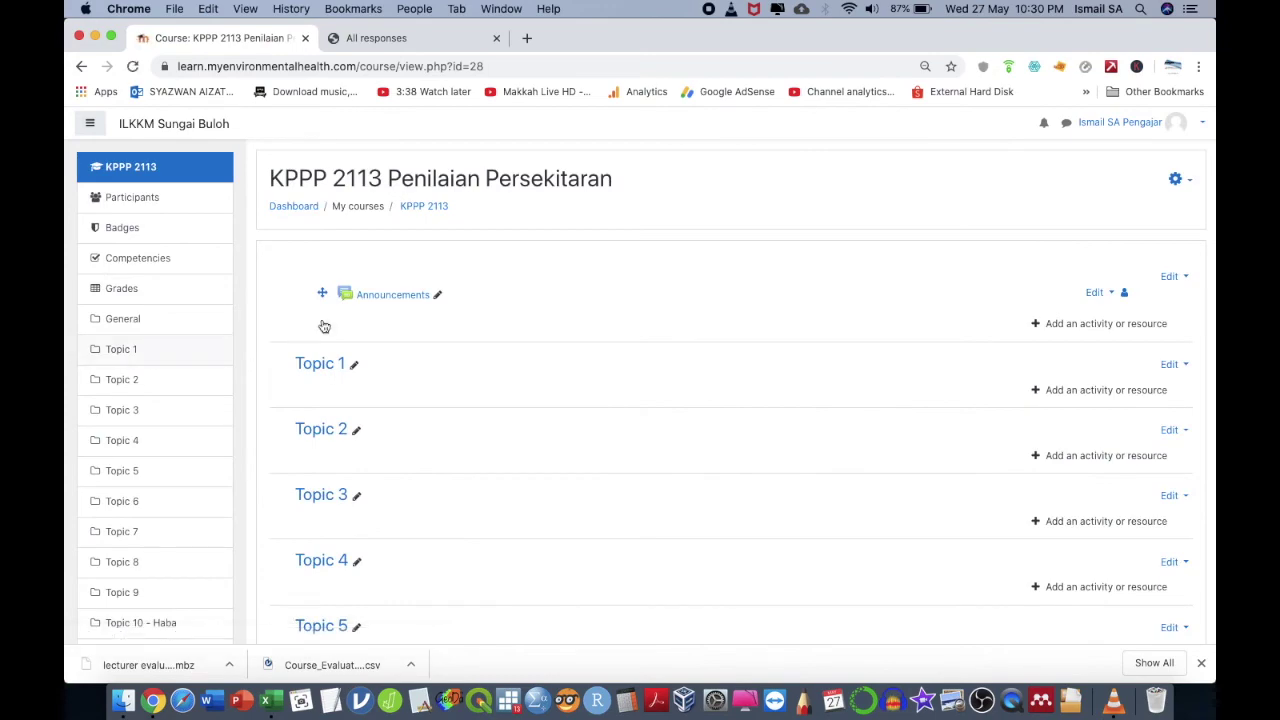
scroll(573, 432, down, 4)
scroll(573, 432, down, 5)
scroll(571, 429, up, 10)
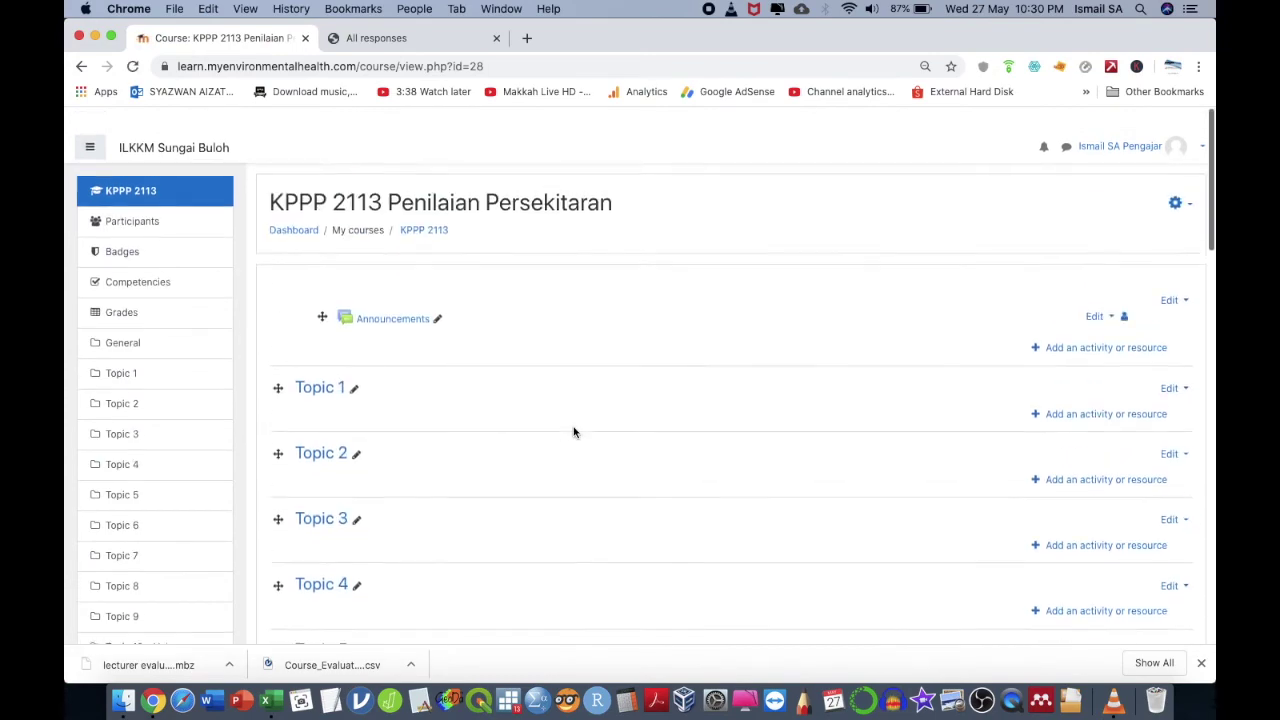
scroll(571, 477, down, 15)
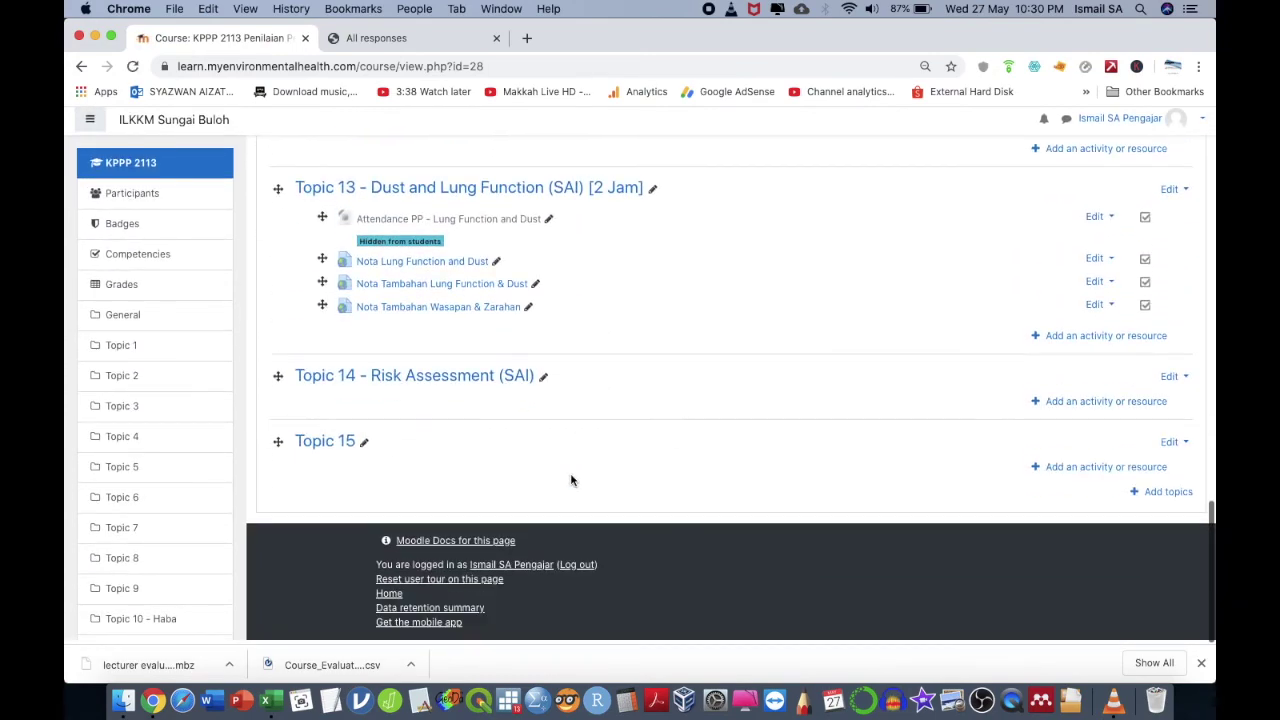
scroll(571, 480, up, 15)
scroll(580, 476, up, 1)
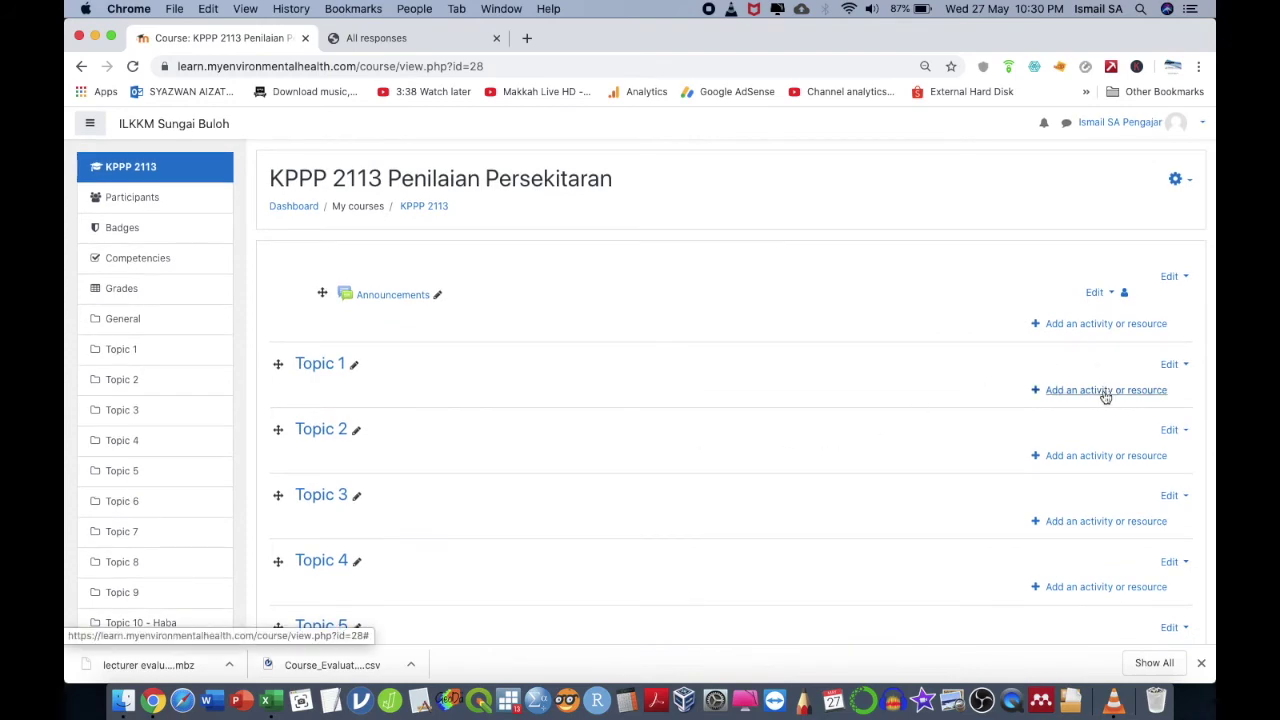
scroll(1091, 400, down, 6)
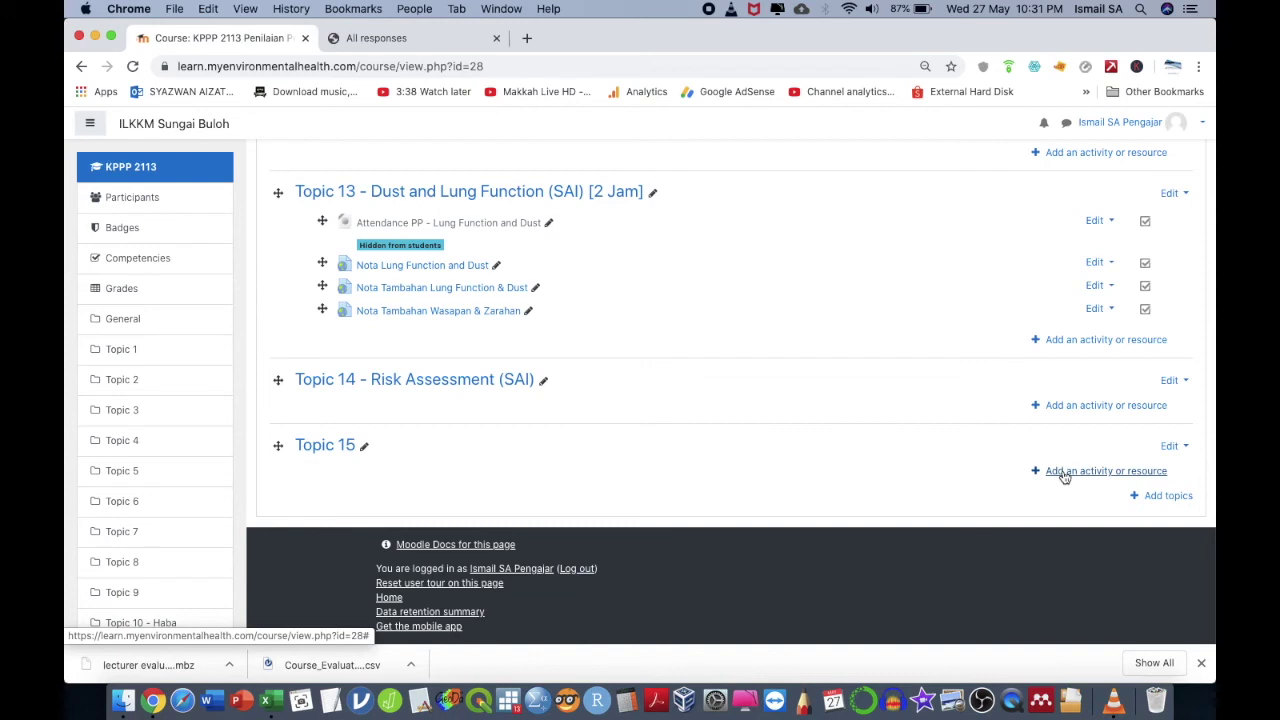
- Check the Questionnaire description in Topic 15's add-activity dialog, cancel, and open the course menu
click(1064, 476)
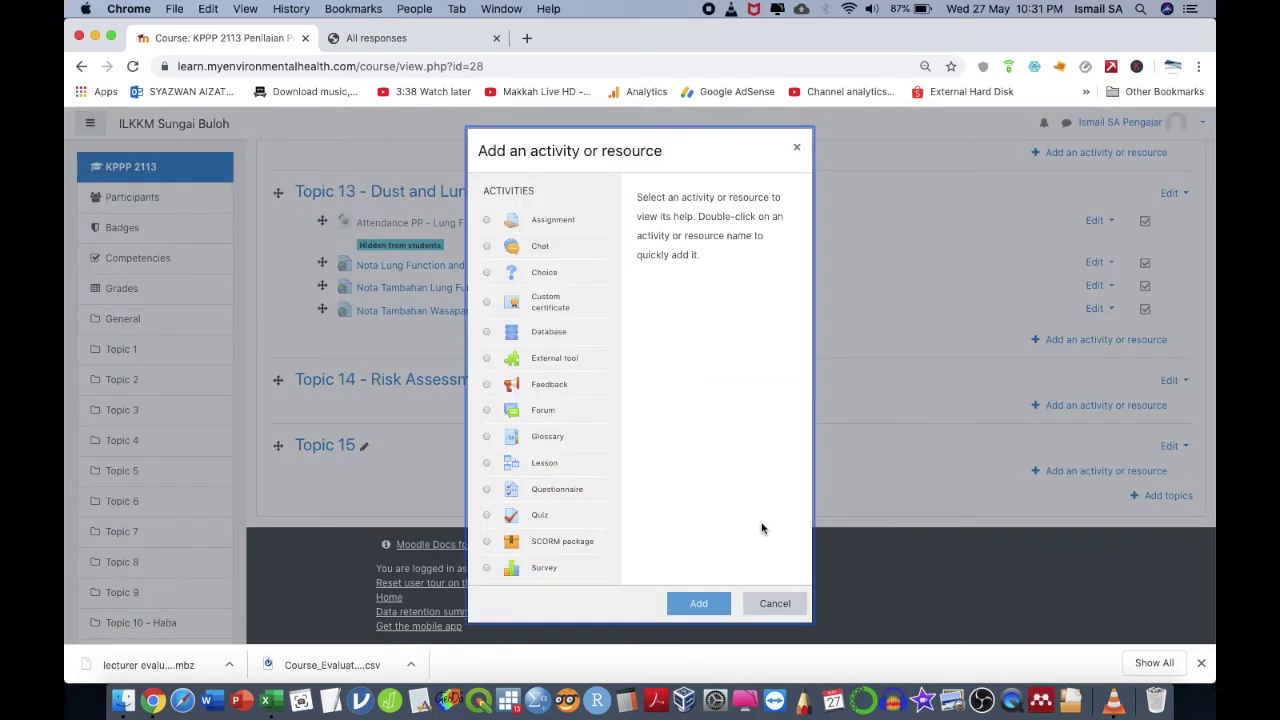
scroll(569, 432, down, 5)
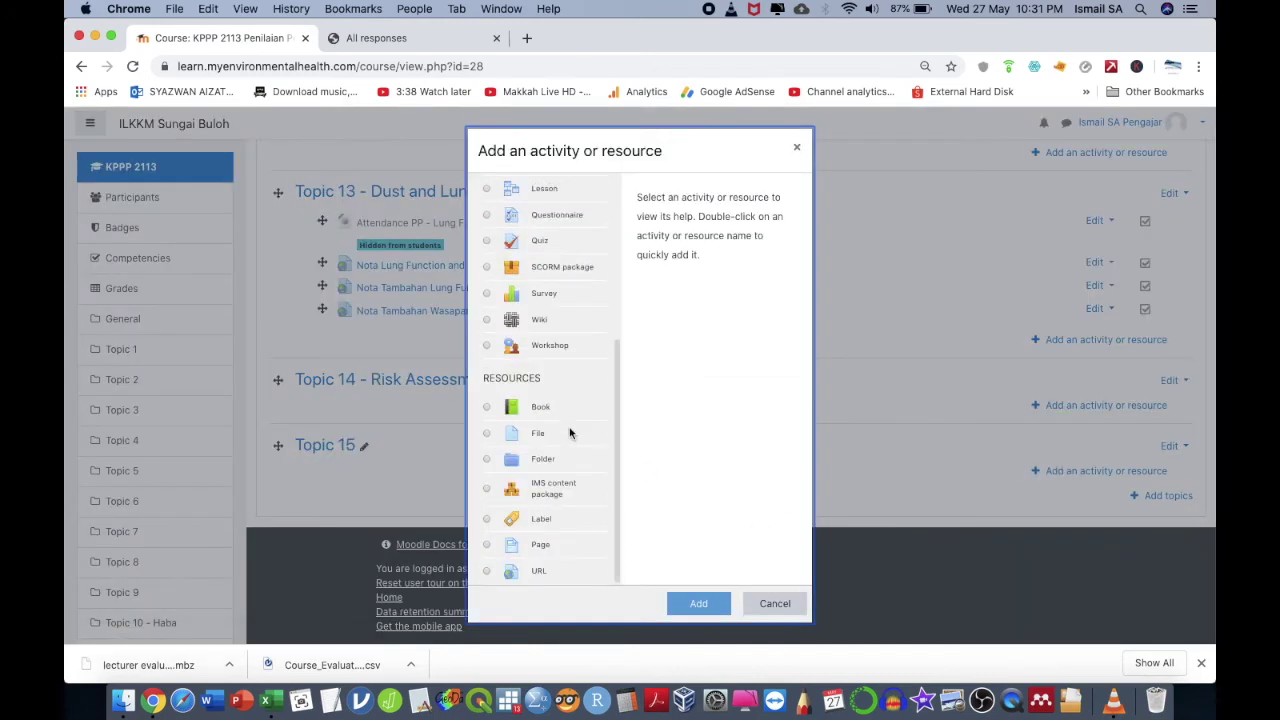
scroll(569, 432, up, 3)
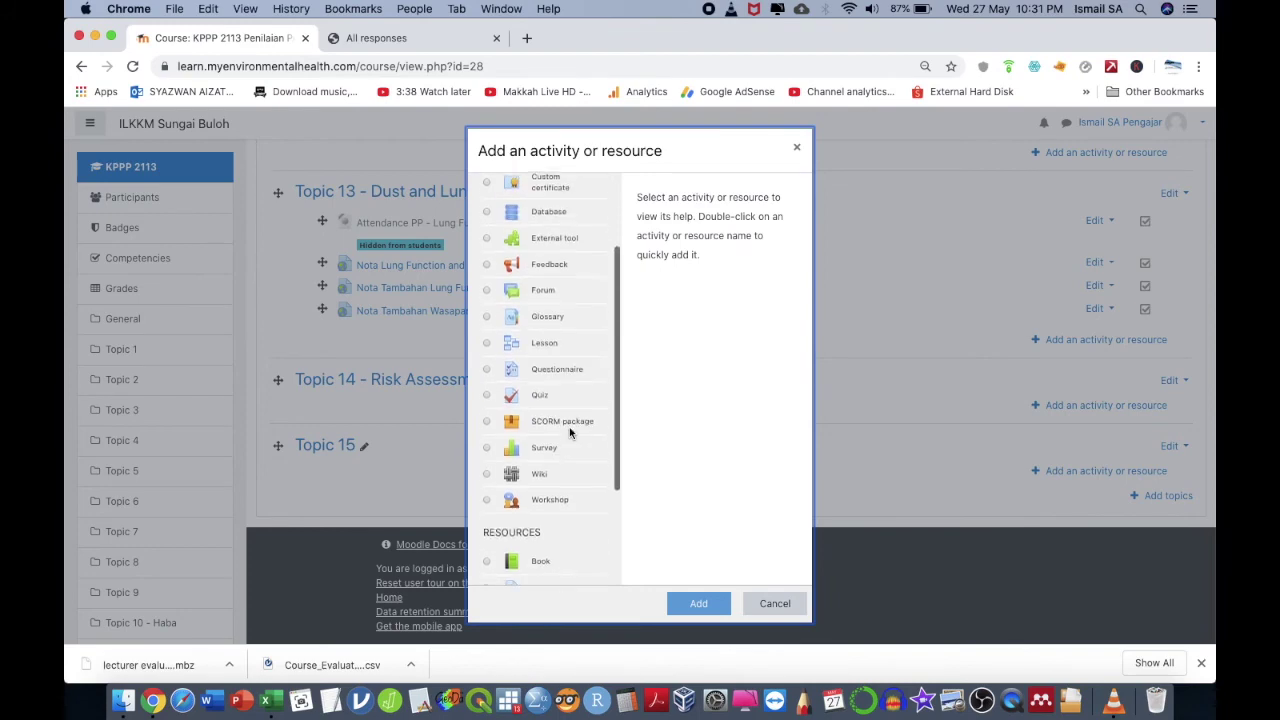
click(558, 372)
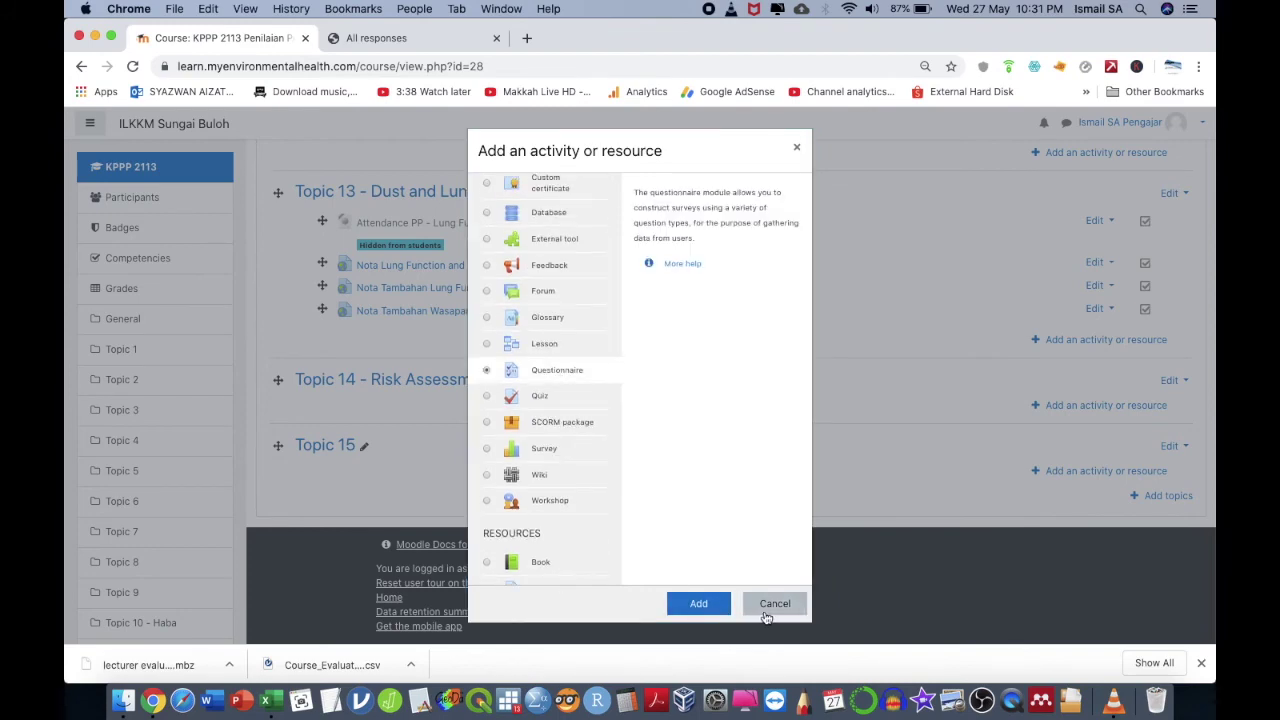
click(766, 609)
scroll(918, 418, up, 15)
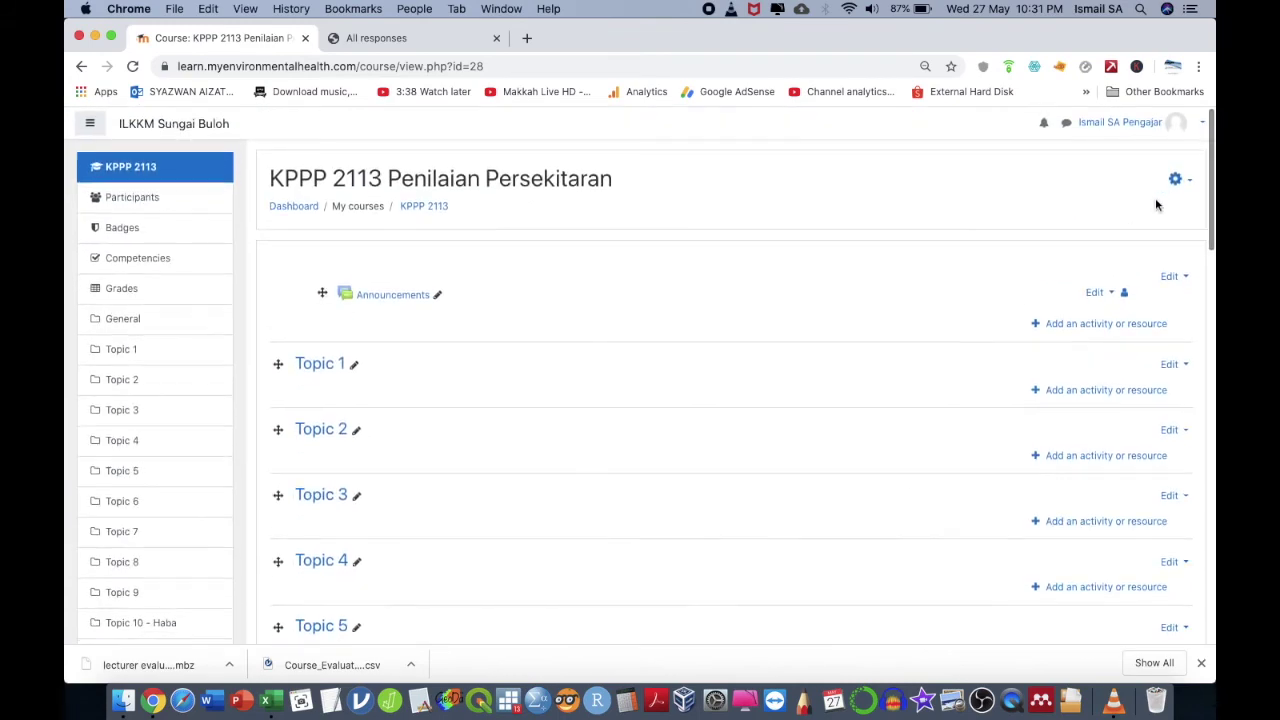
click(1175, 178)
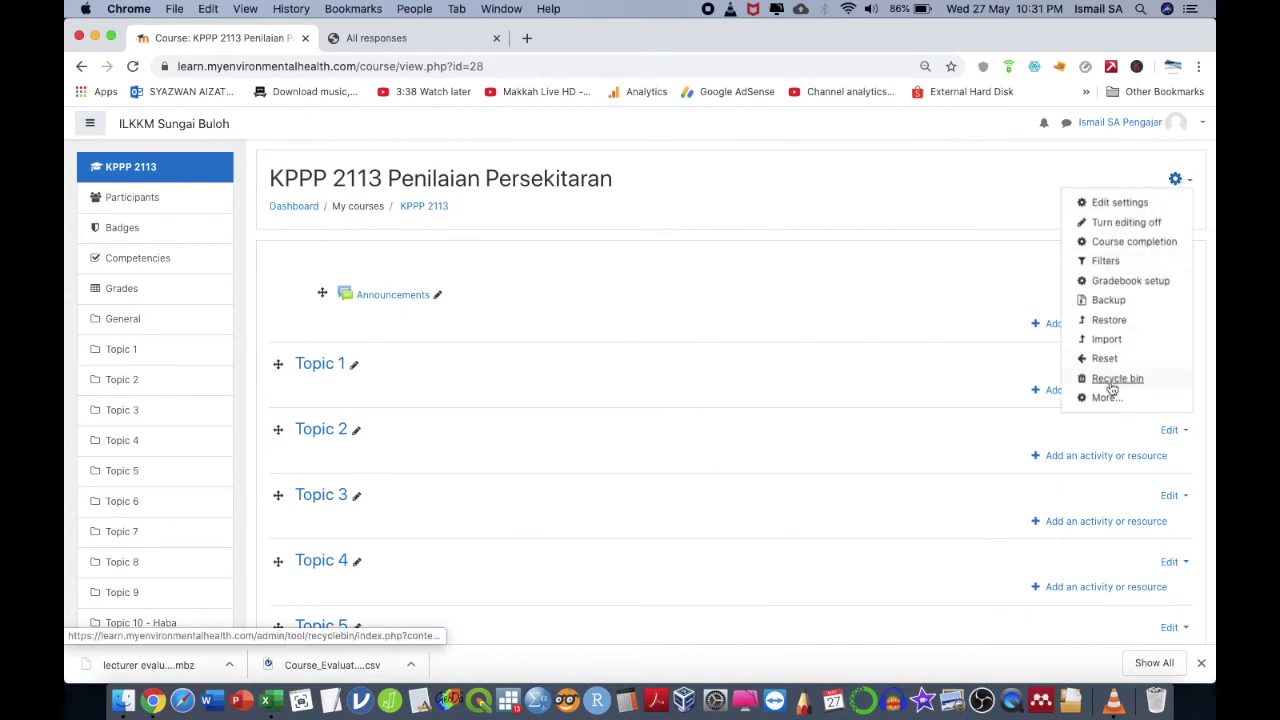
- Open the course Restore page and browse Downloads for a backup, closing the picker without choosing
click(1120, 321)
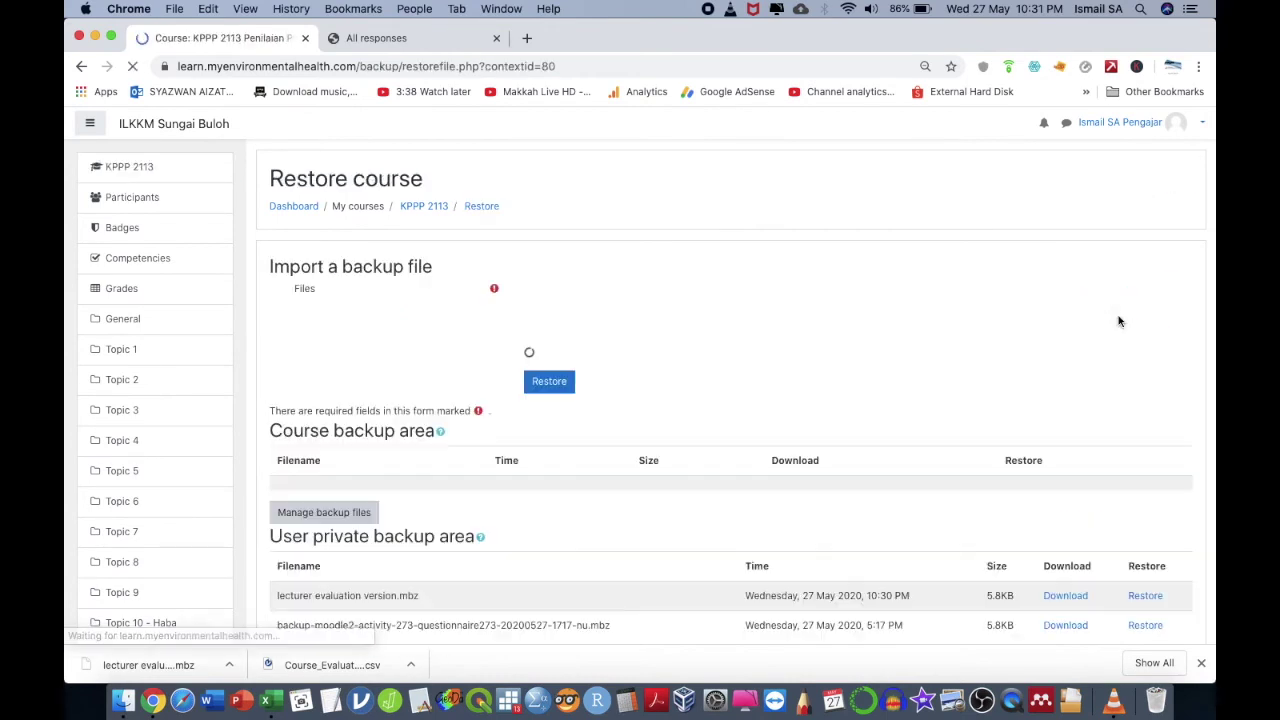
scroll(700, 480, down, 1)
scroll(662, 505, down, 2)
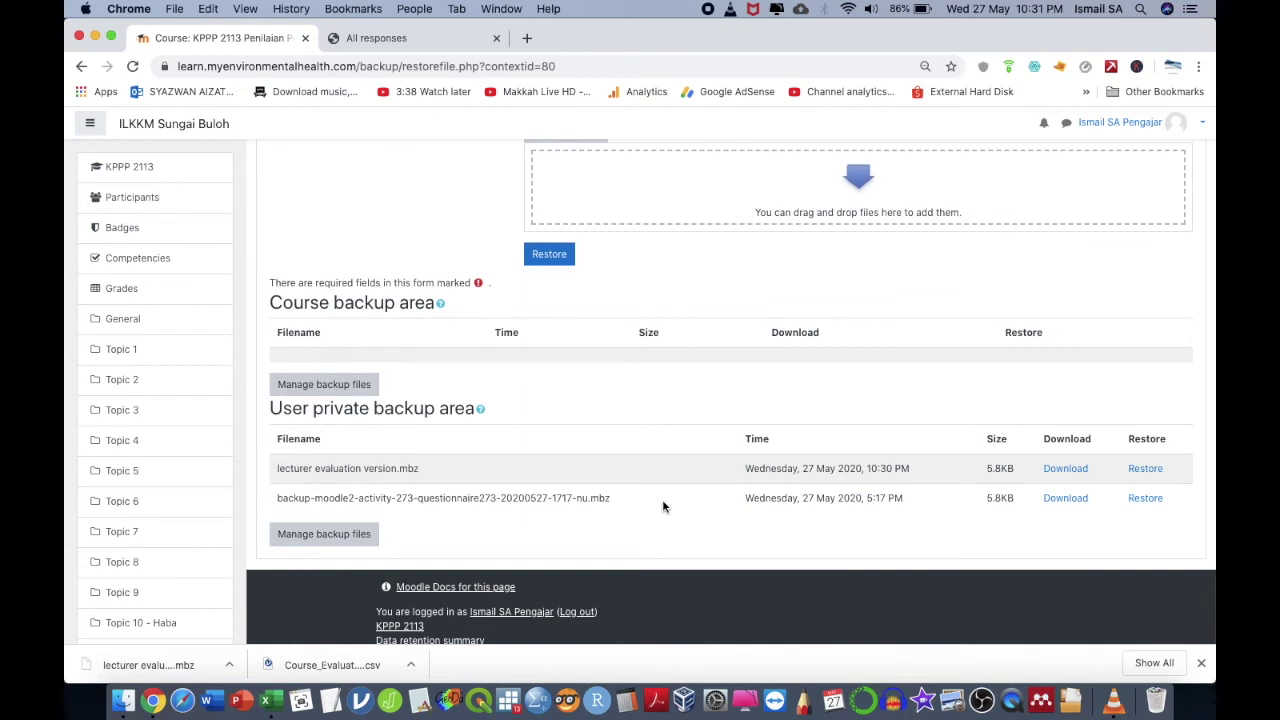
scroll(662, 505, up, 1)
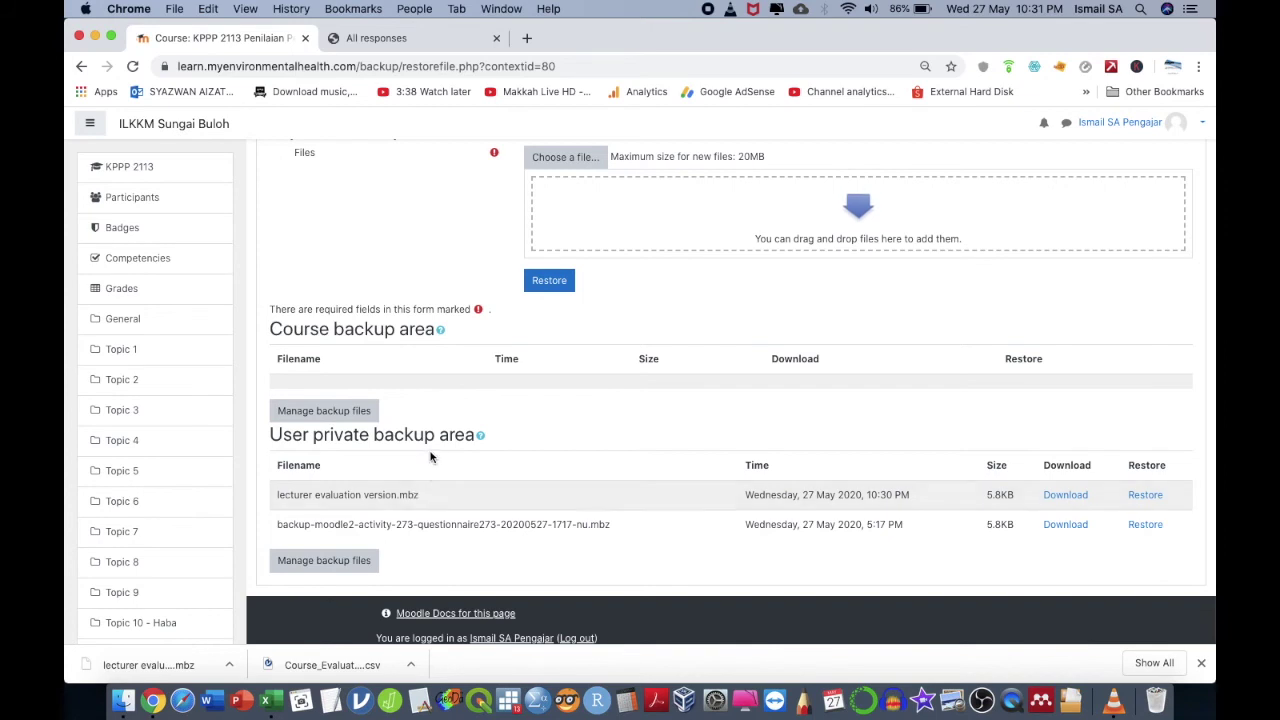
scroll(425, 470, up, 2)
click(558, 254)
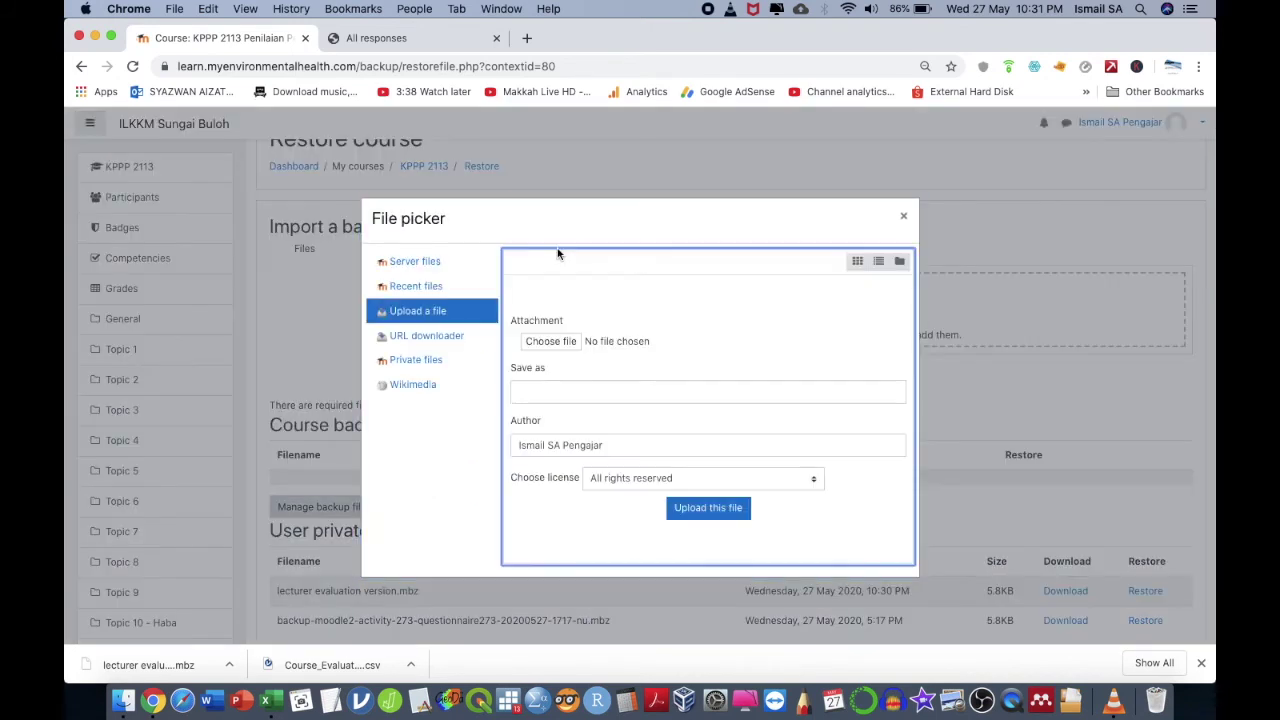
click(550, 342)
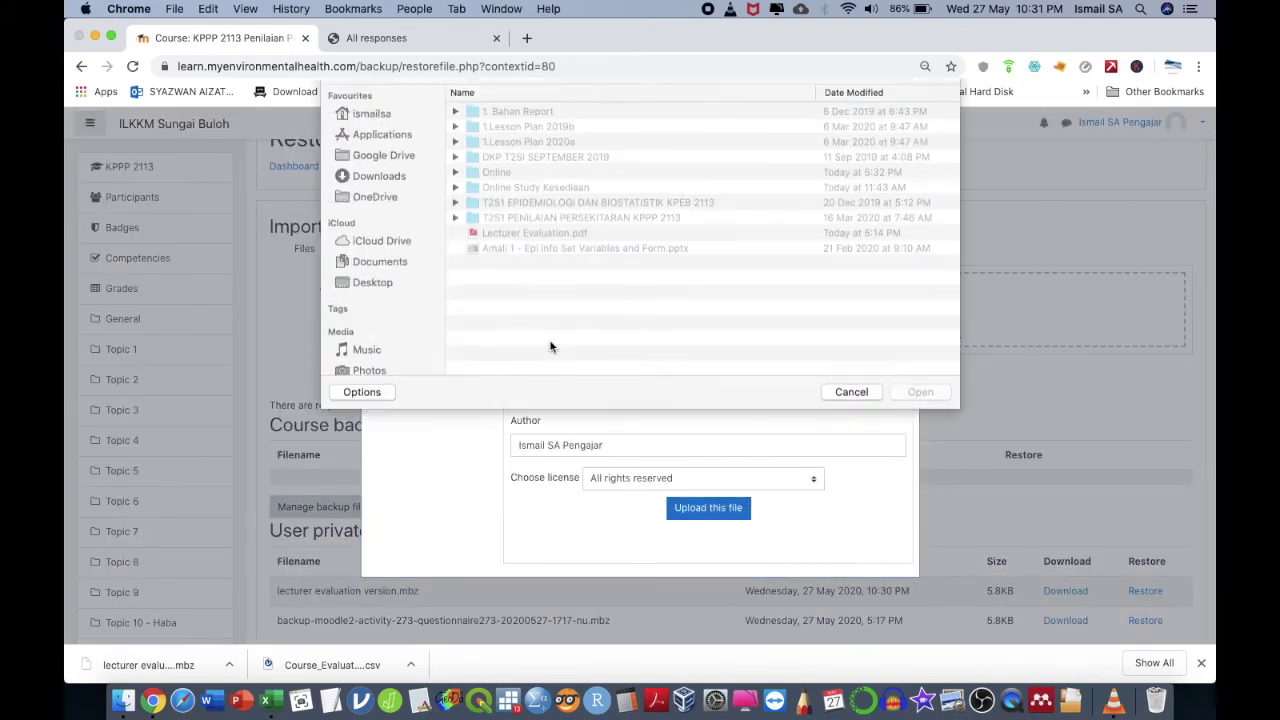
click(380, 204)
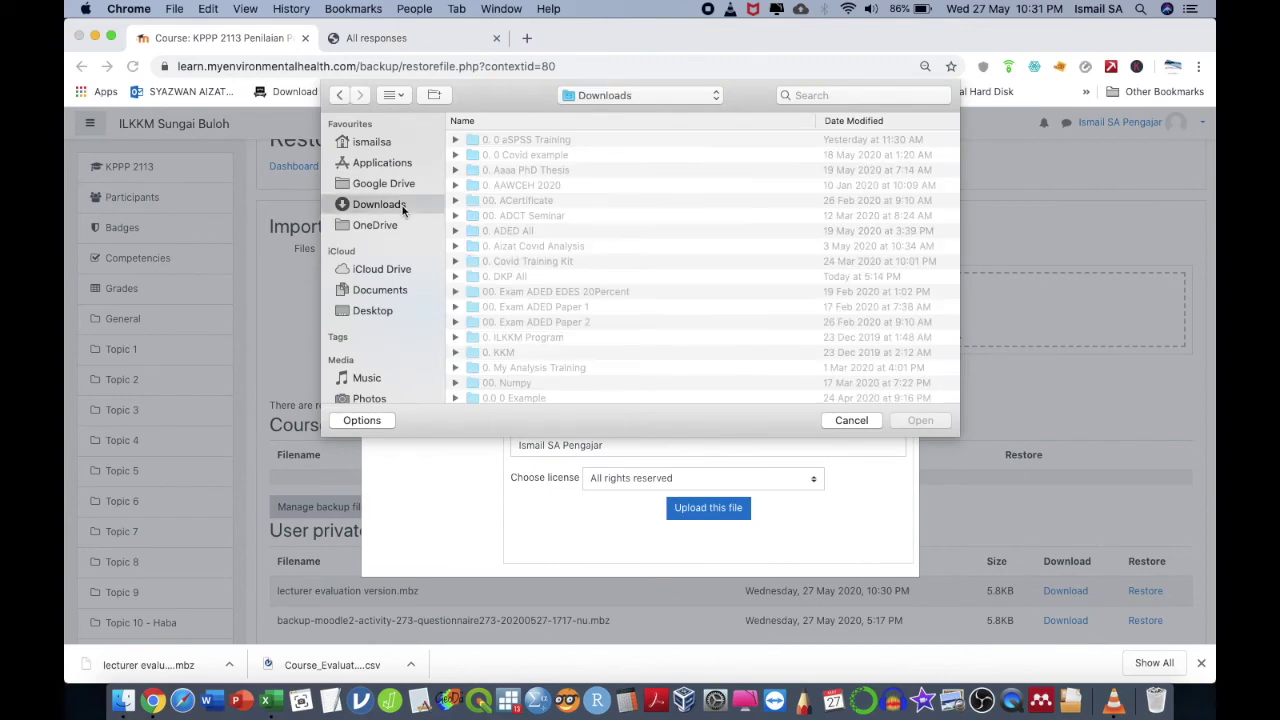
scroll(588, 280, down, 10)
scroll(588, 280, down, 20)
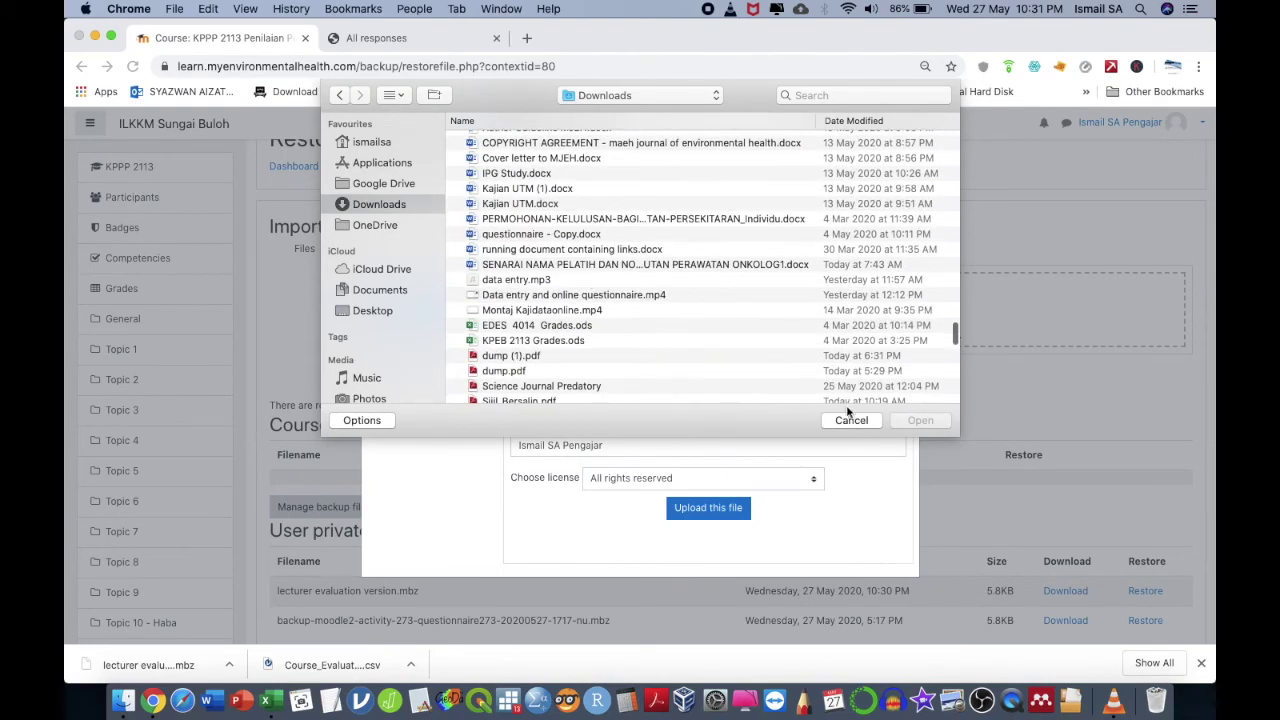
click(853, 420)
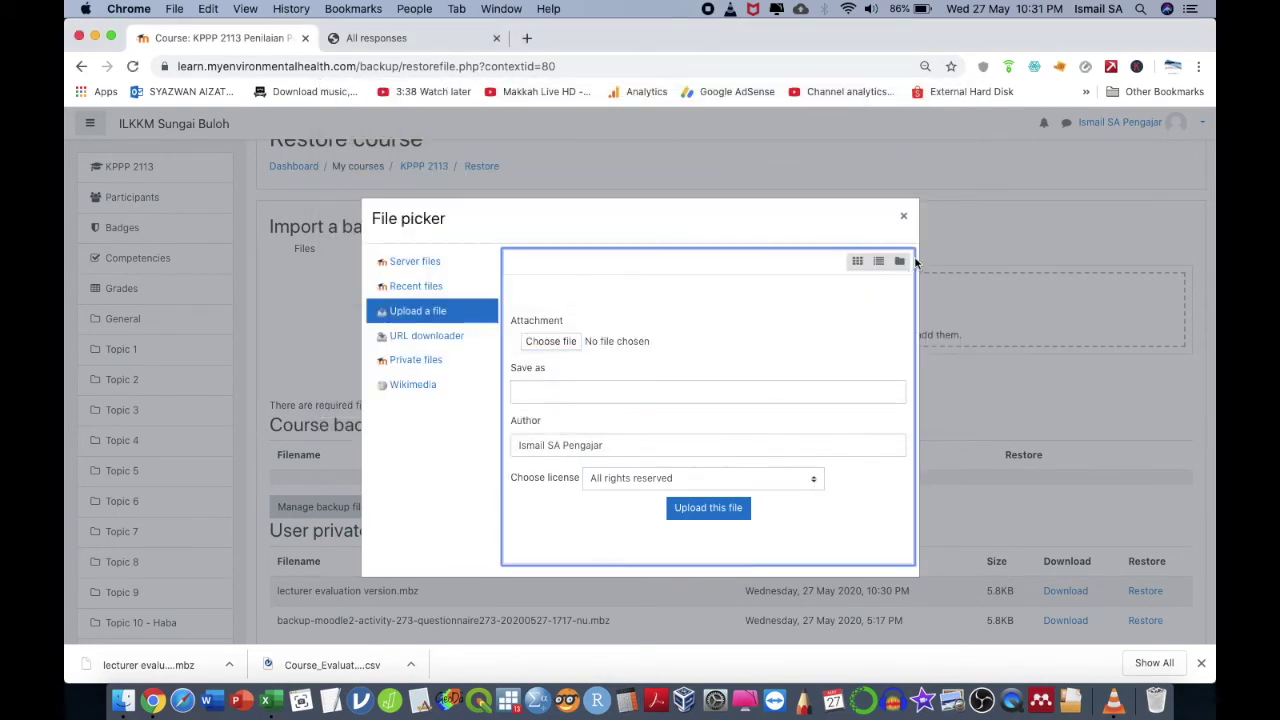
click(905, 218)
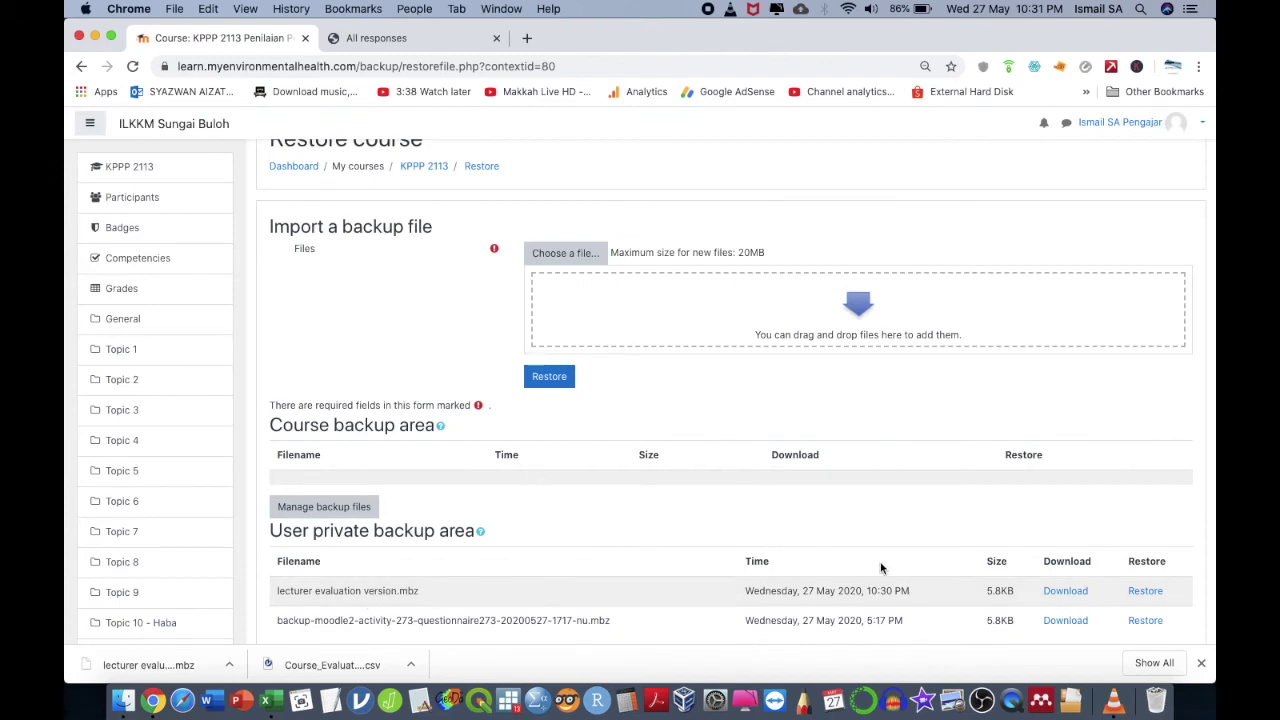
- Delete both old private backup files and save the empty backup area
scroll(1035, 588, down, 3)
click(374, 505)
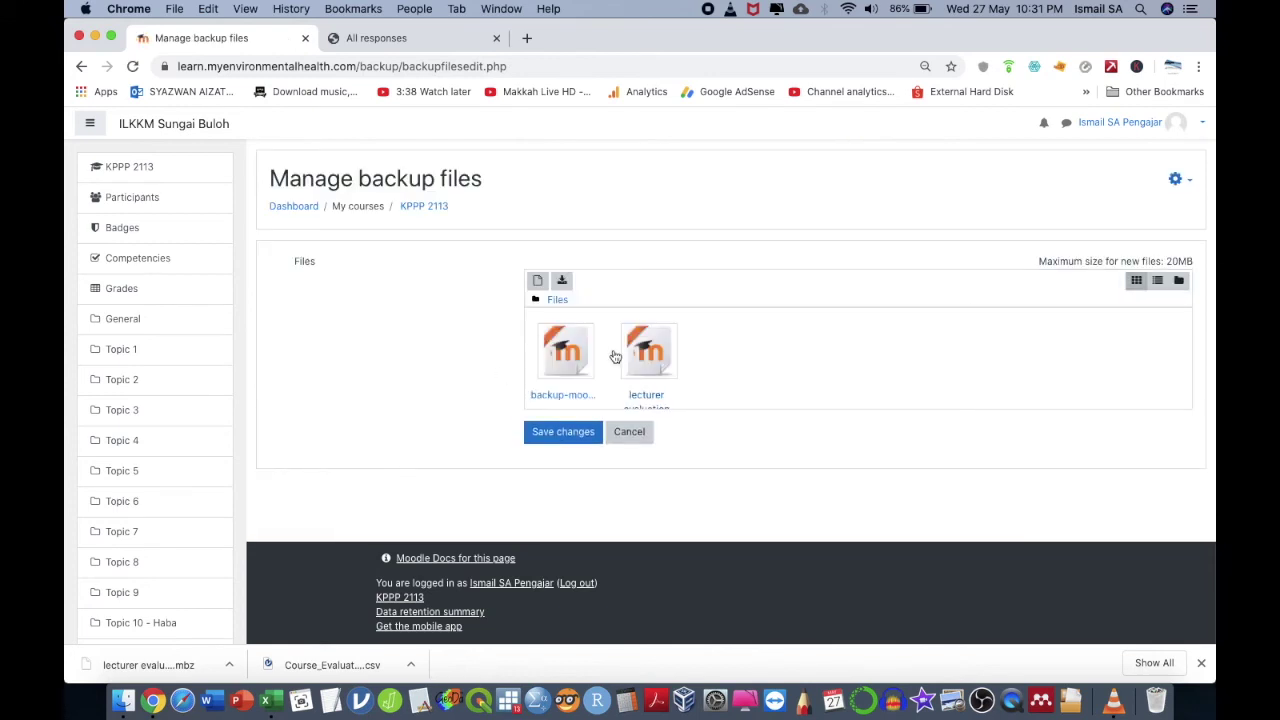
click(640, 354)
click(579, 262)
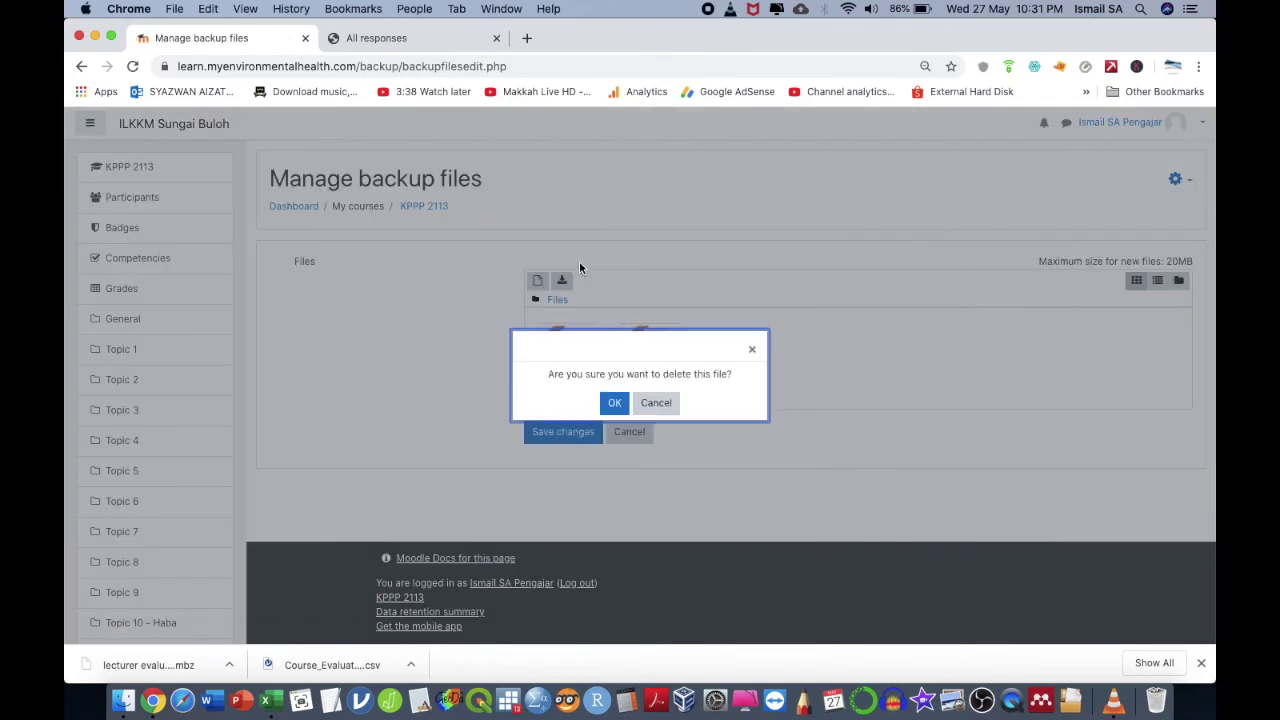
click(612, 404)
click(560, 350)
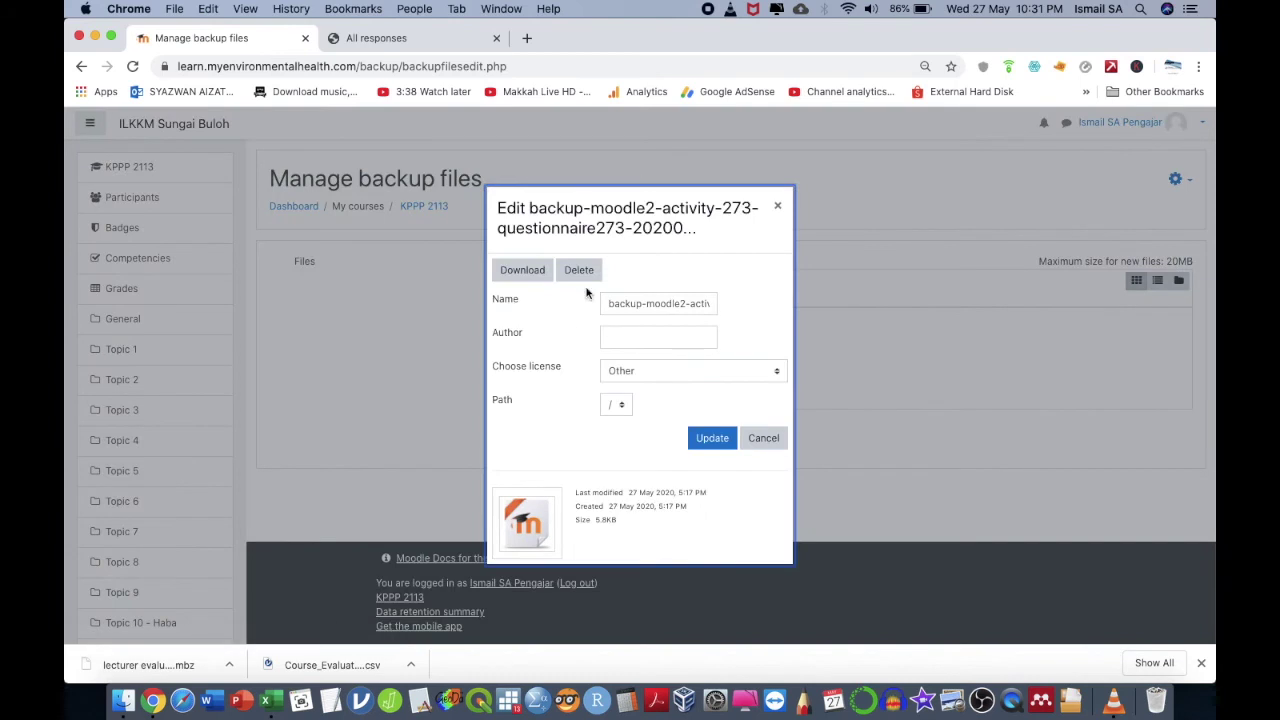
click(585, 271)
click(612, 403)
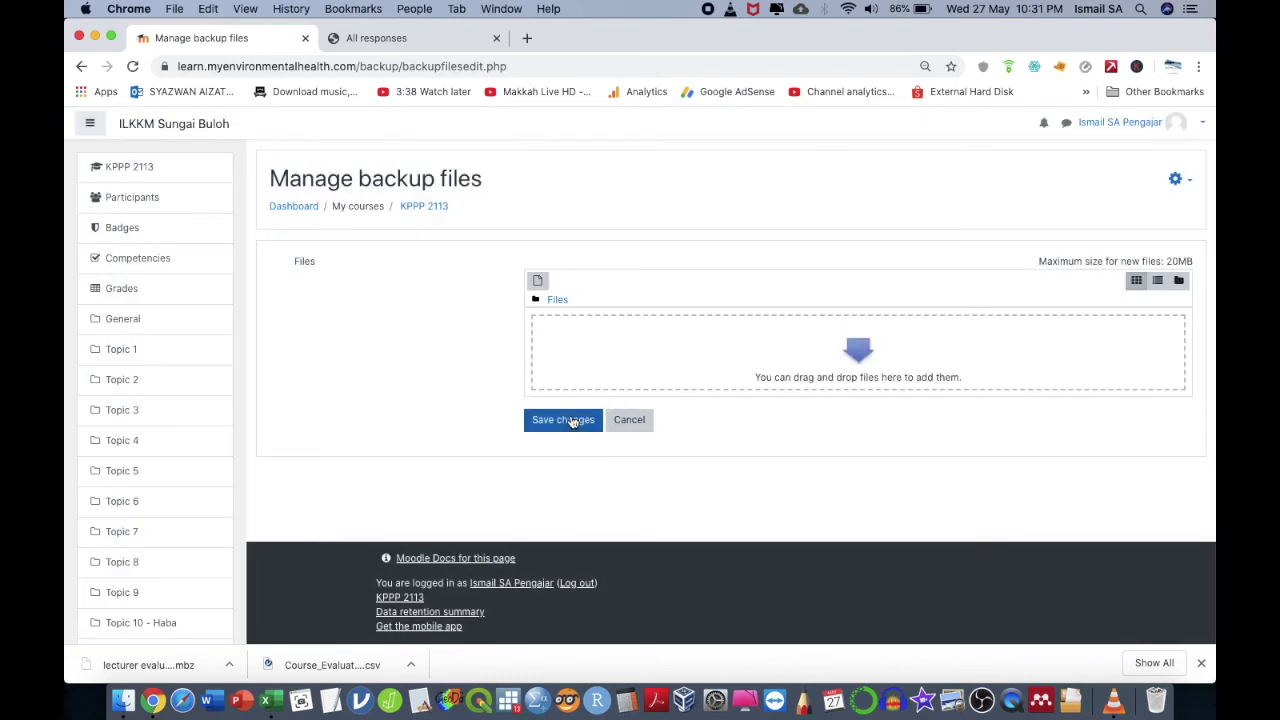
click(571, 420)
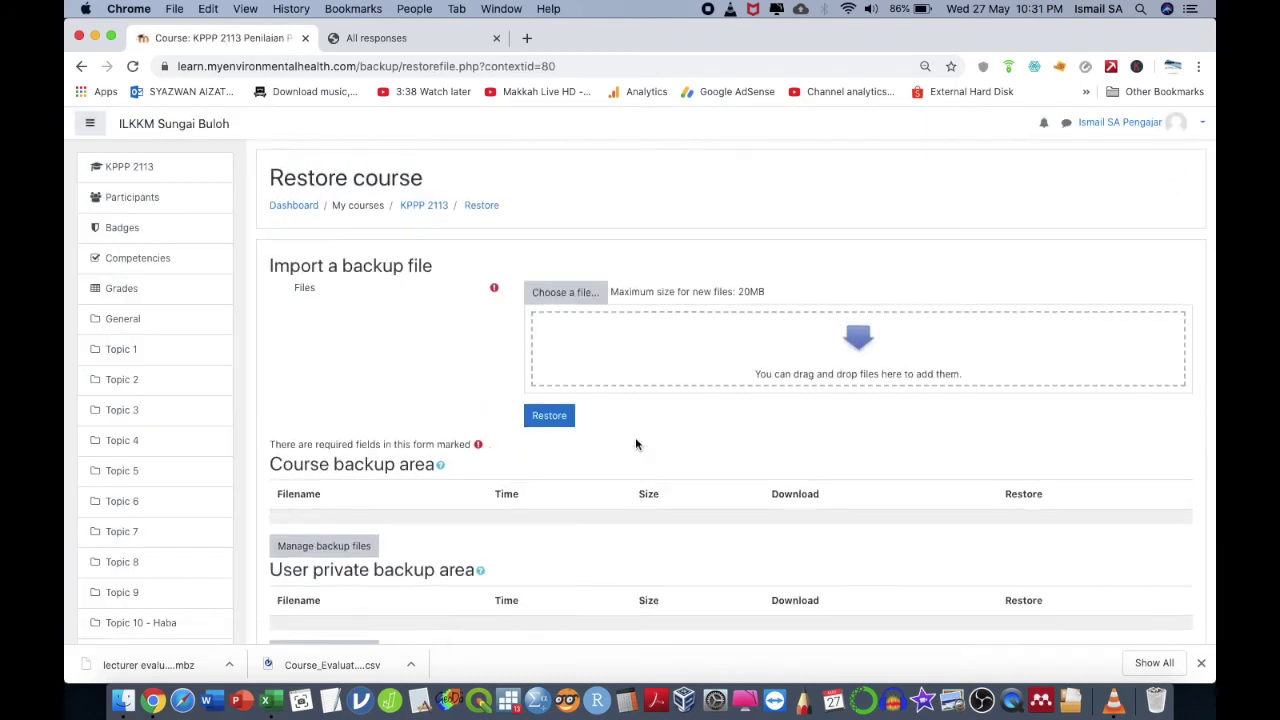
- Upload lecturer evaluation version.mbz from Downloads as the backup to restore
scroll(635, 437, down, 3)
scroll(620, 380, up, 2)
click(587, 224)
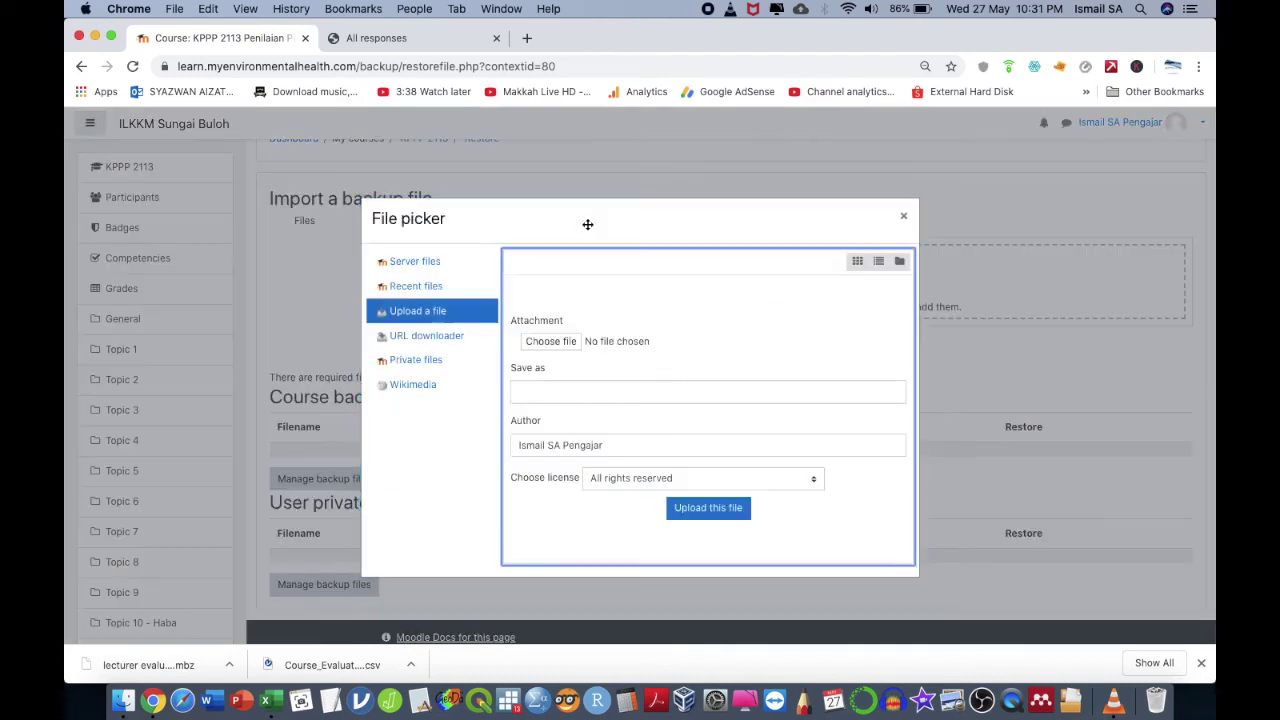
click(568, 344)
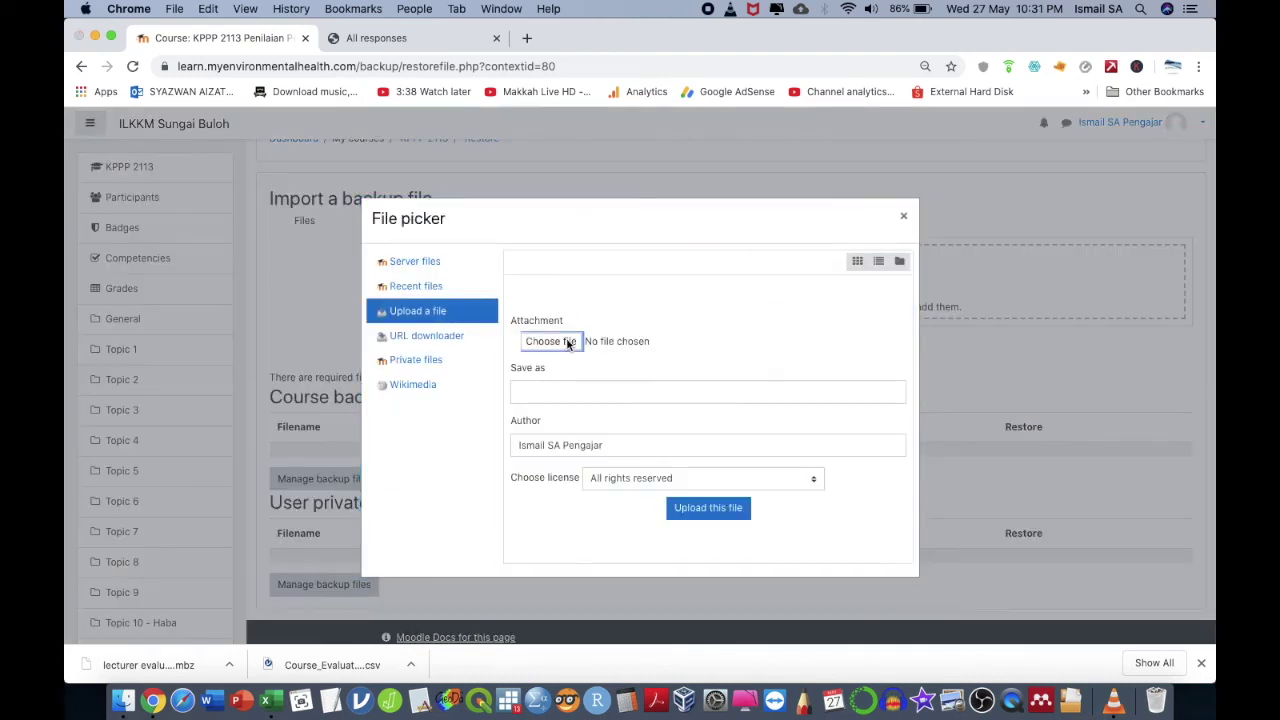
click(388, 207)
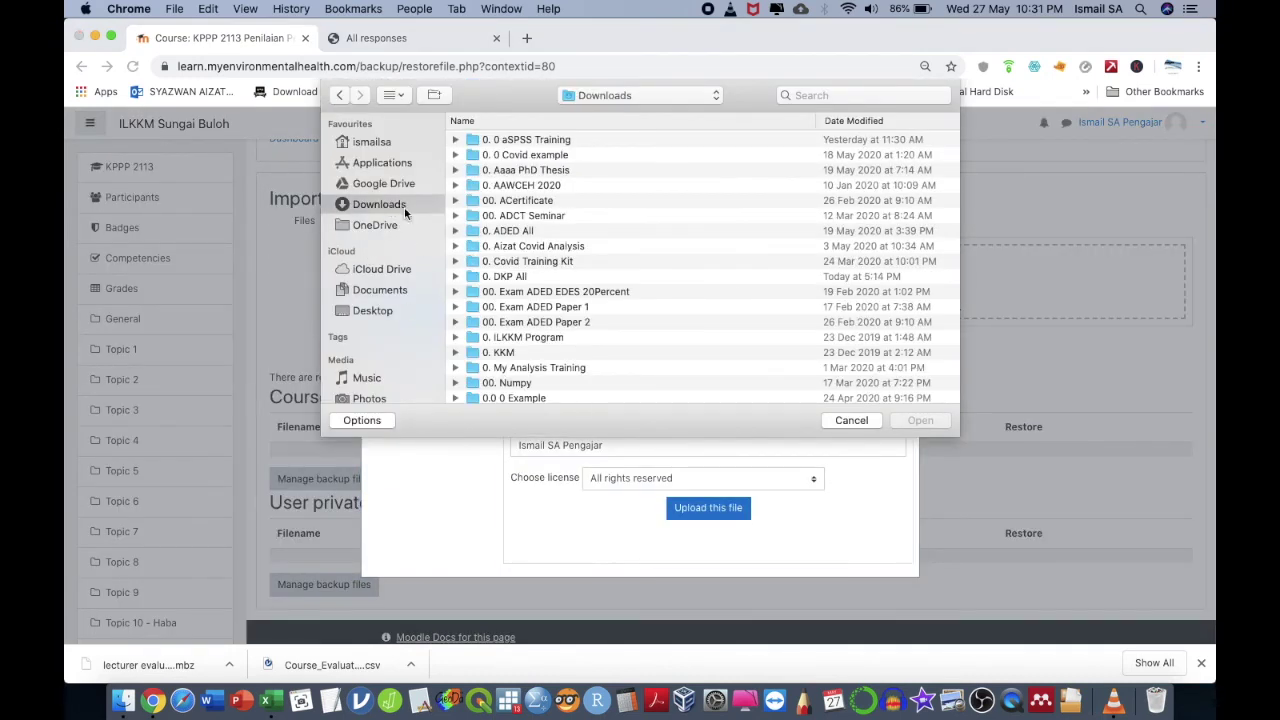
scroll(567, 355, down, 5)
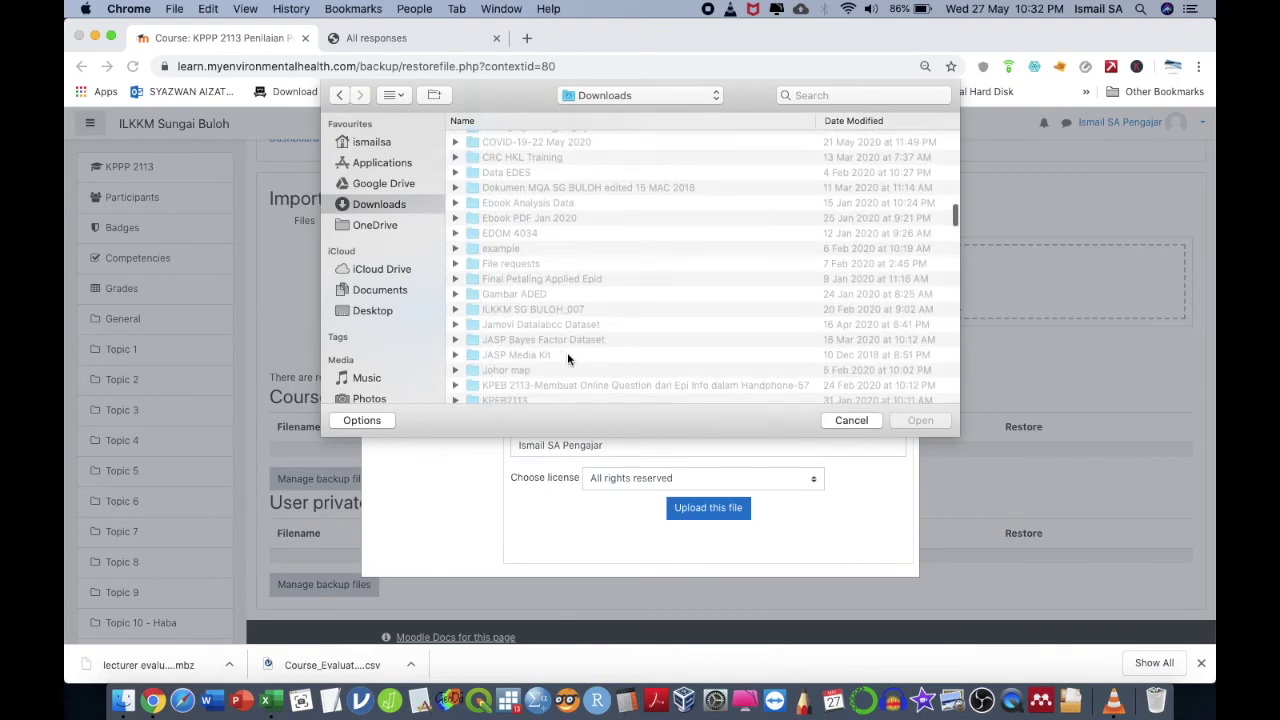
text(lecturer)
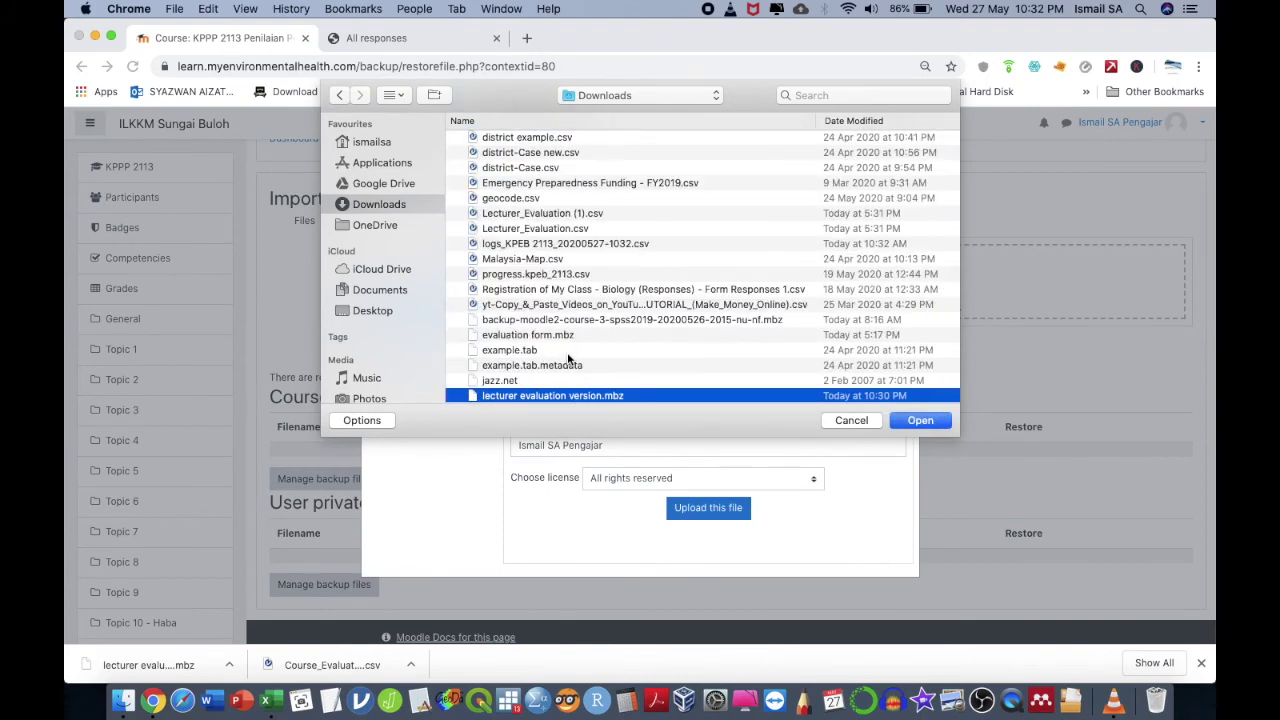
key(Return)
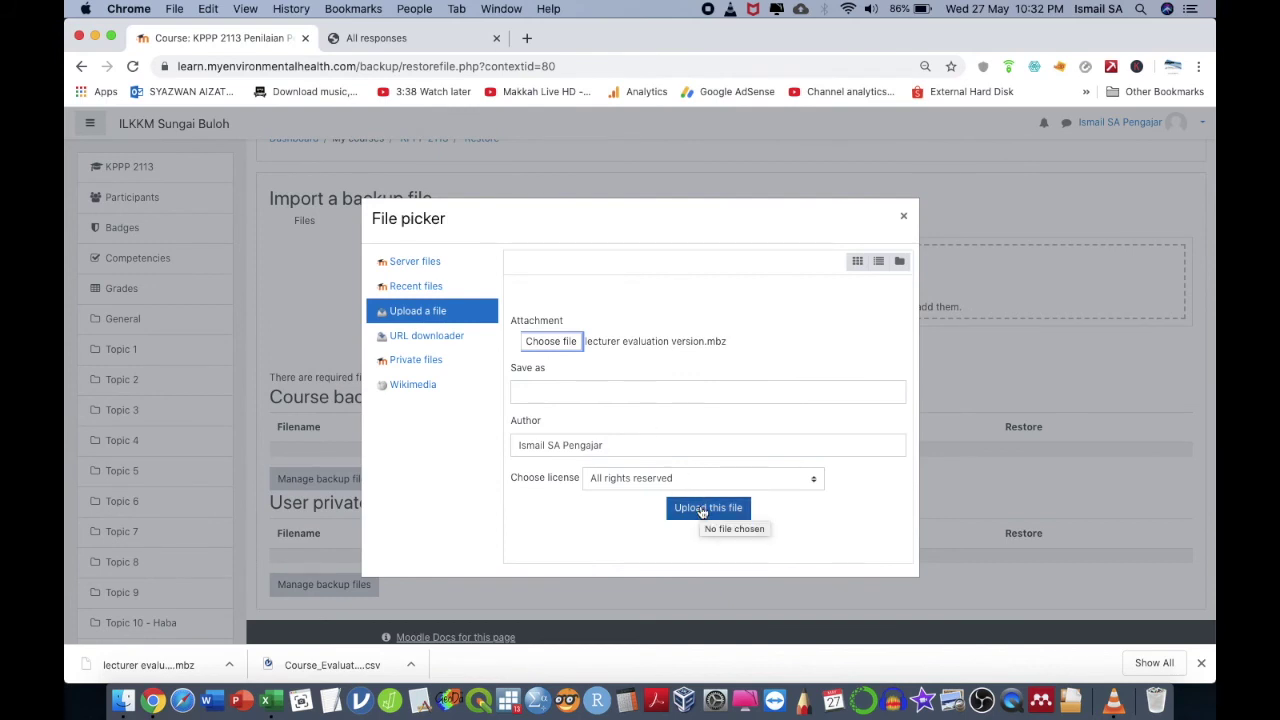
click(703, 509)
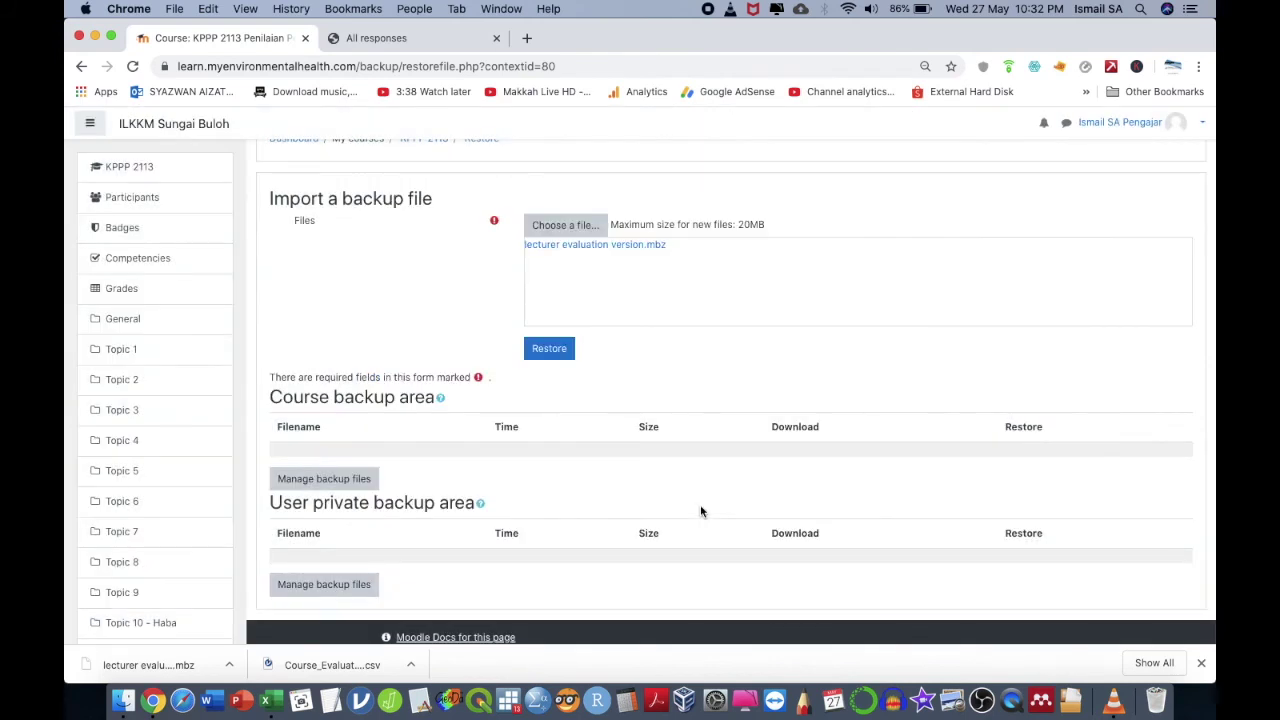
- Start the restore and choose to restore into the existing KPPP 2113 course
click(549, 349)
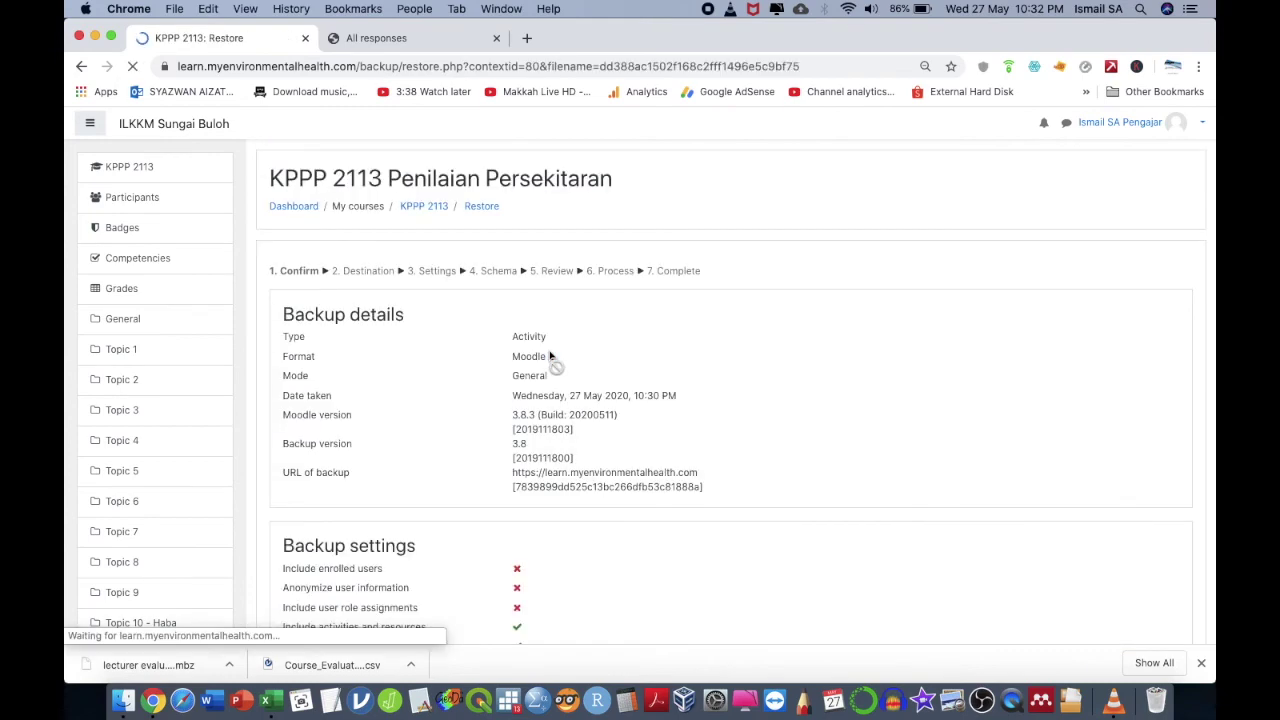
scroll(601, 450, down, 1)
scroll(601, 450, down, 10)
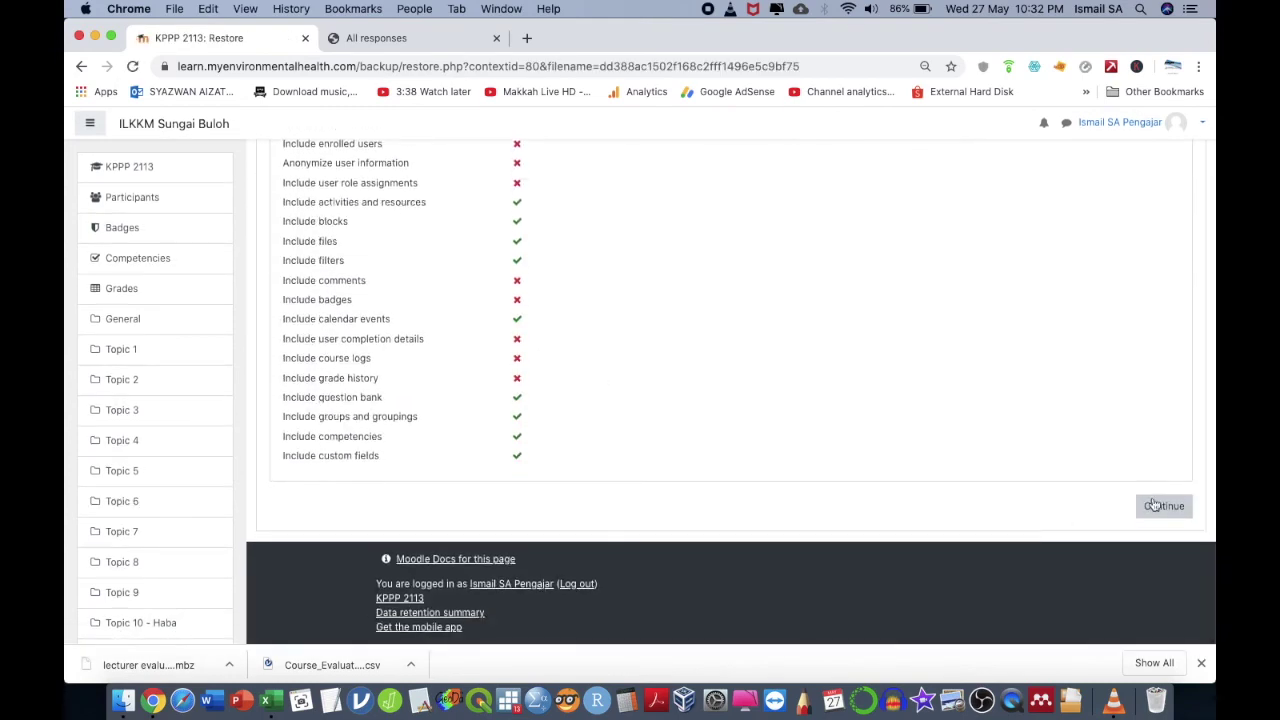
click(1180, 508)
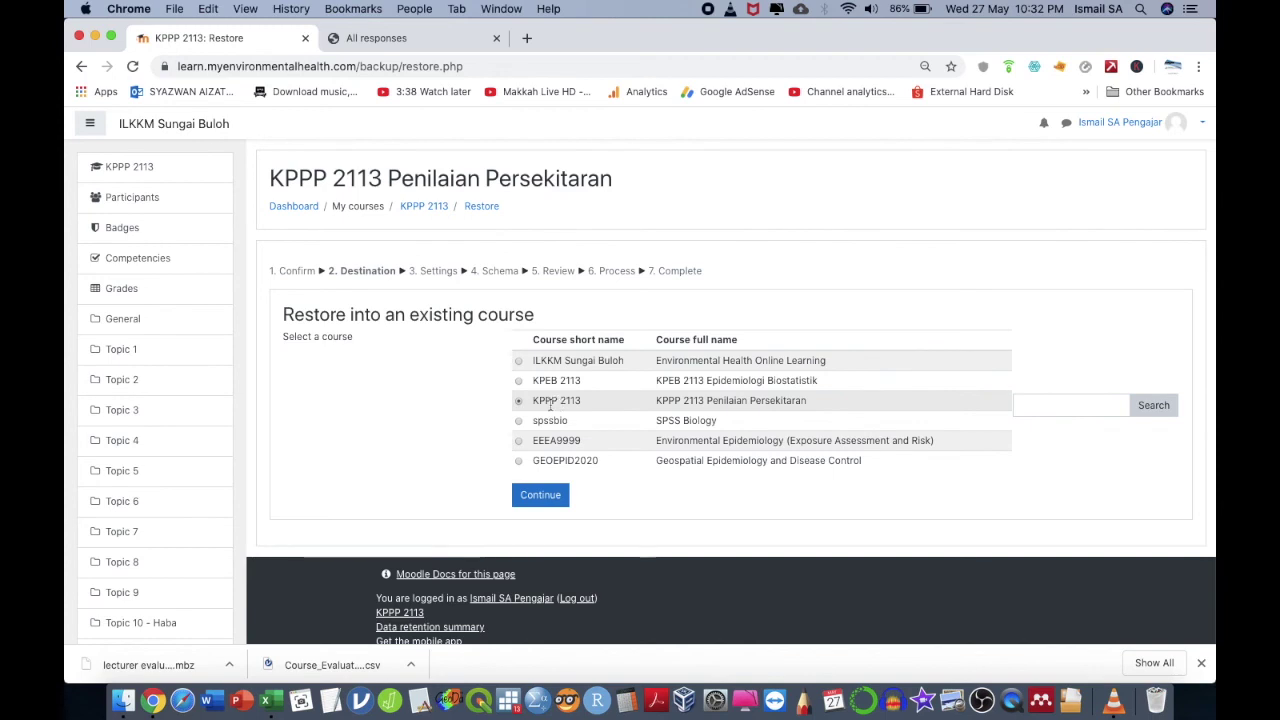
click(543, 495)
- Keep Lecturer Evaluation included, perform the restore and go to the course page
scroll(560, 510, down, 5)
scroll(587, 505, up, 1)
scroll(590, 500, down, 4)
click(598, 498)
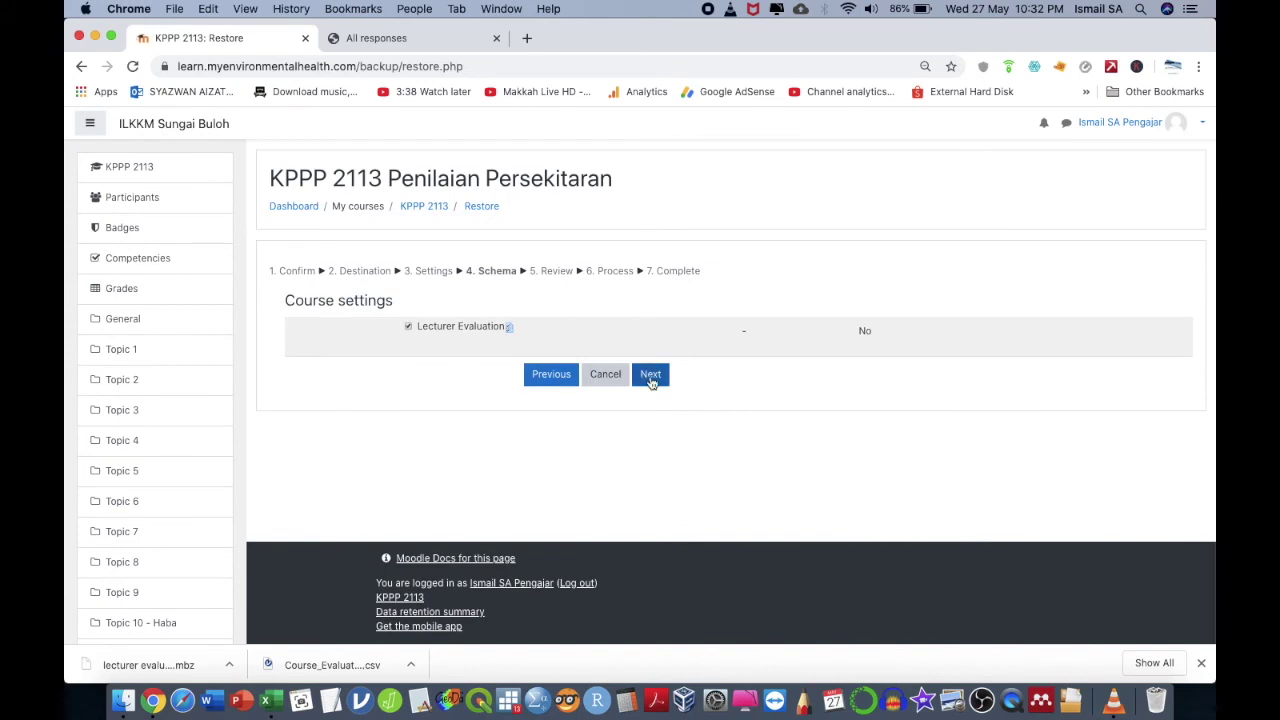
click(650, 377)
scroll(651, 385, down, 5)
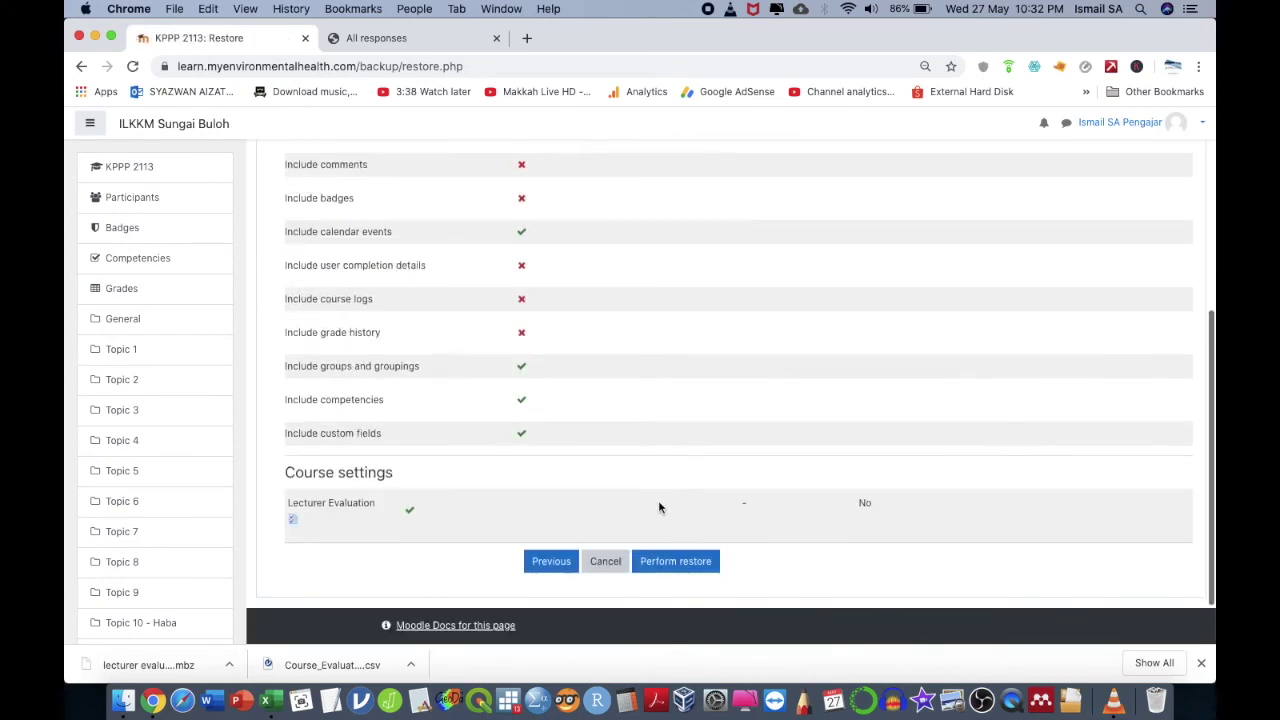
click(667, 561)
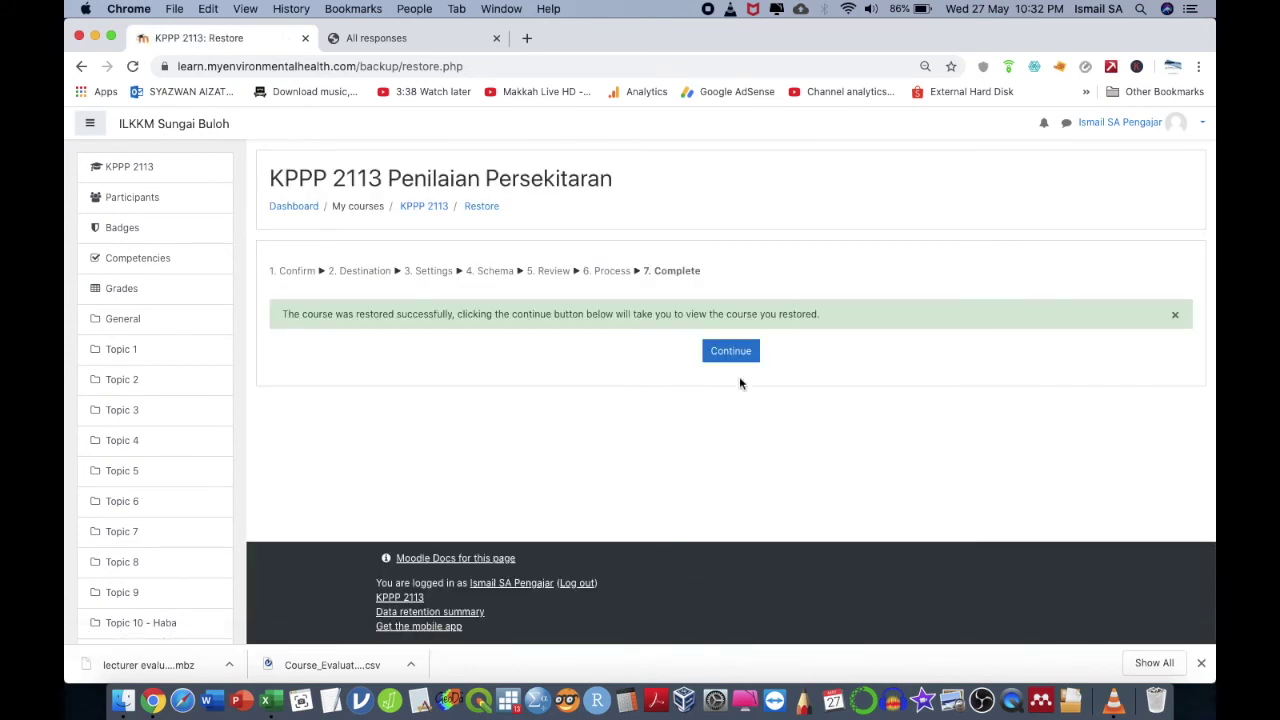
click(743, 352)
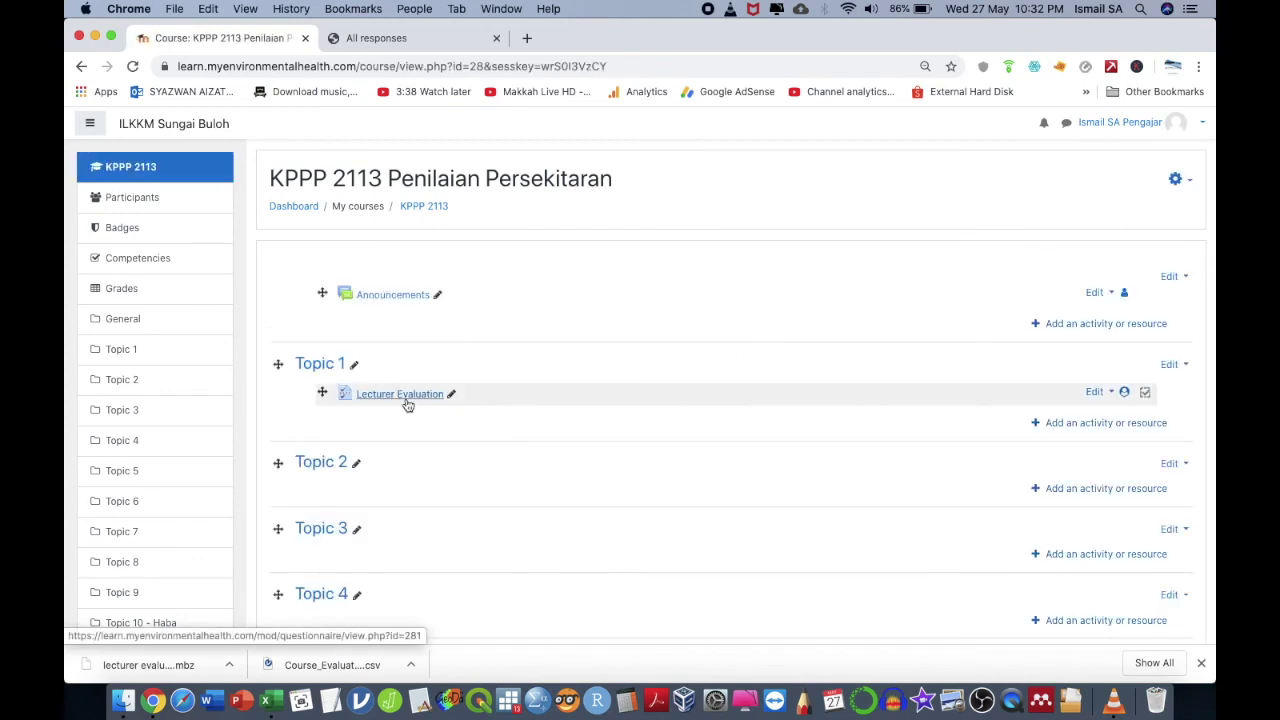
- Drag Lecturer Evaluation from Topic 1 into Topic 4 and duplicate it
scroll(407, 404, down, 20)
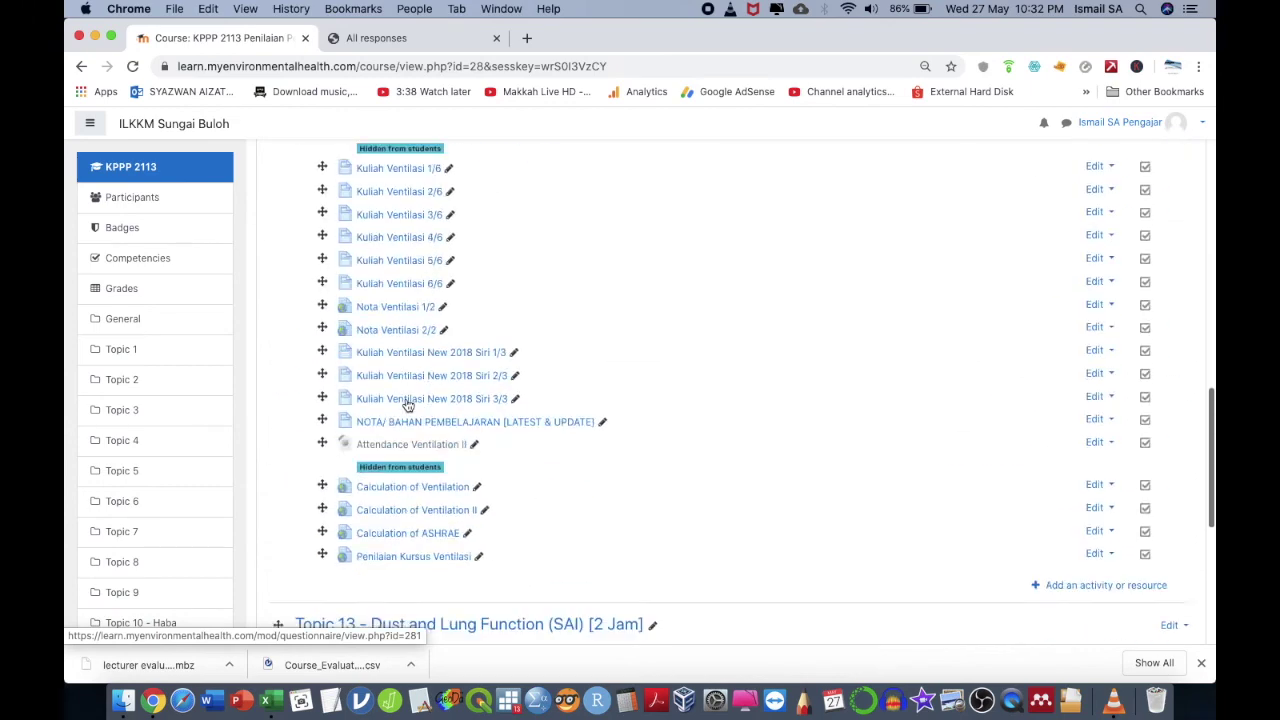
scroll(407, 404, up, 20)
scroll(407, 404, up, 5)
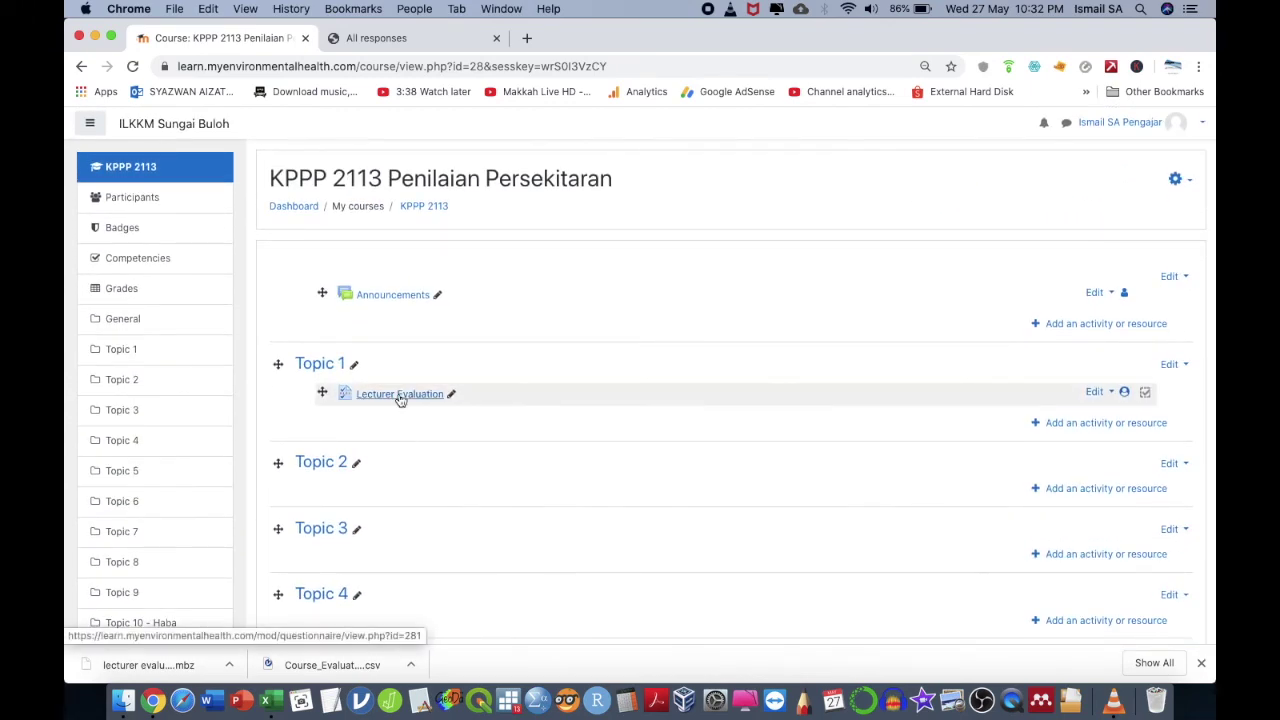
drag(322, 392, 330, 587)
scroll(330, 587, down, 5)
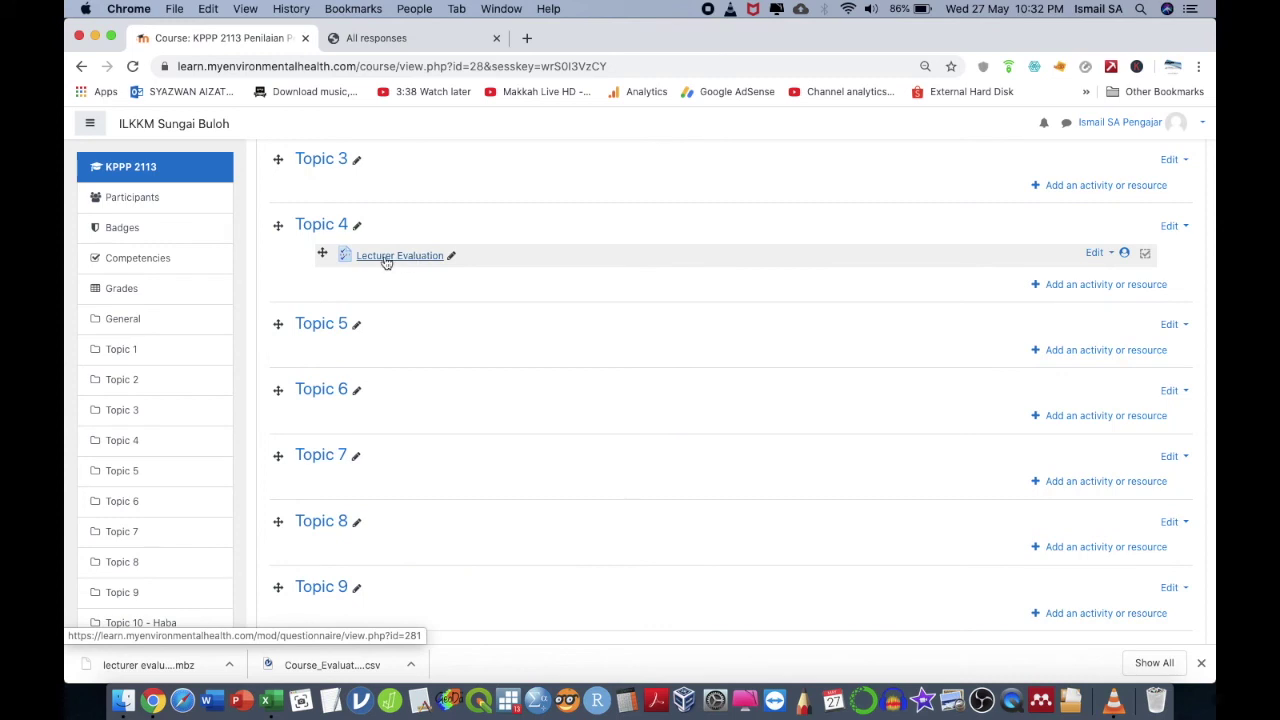
click(1095, 252)
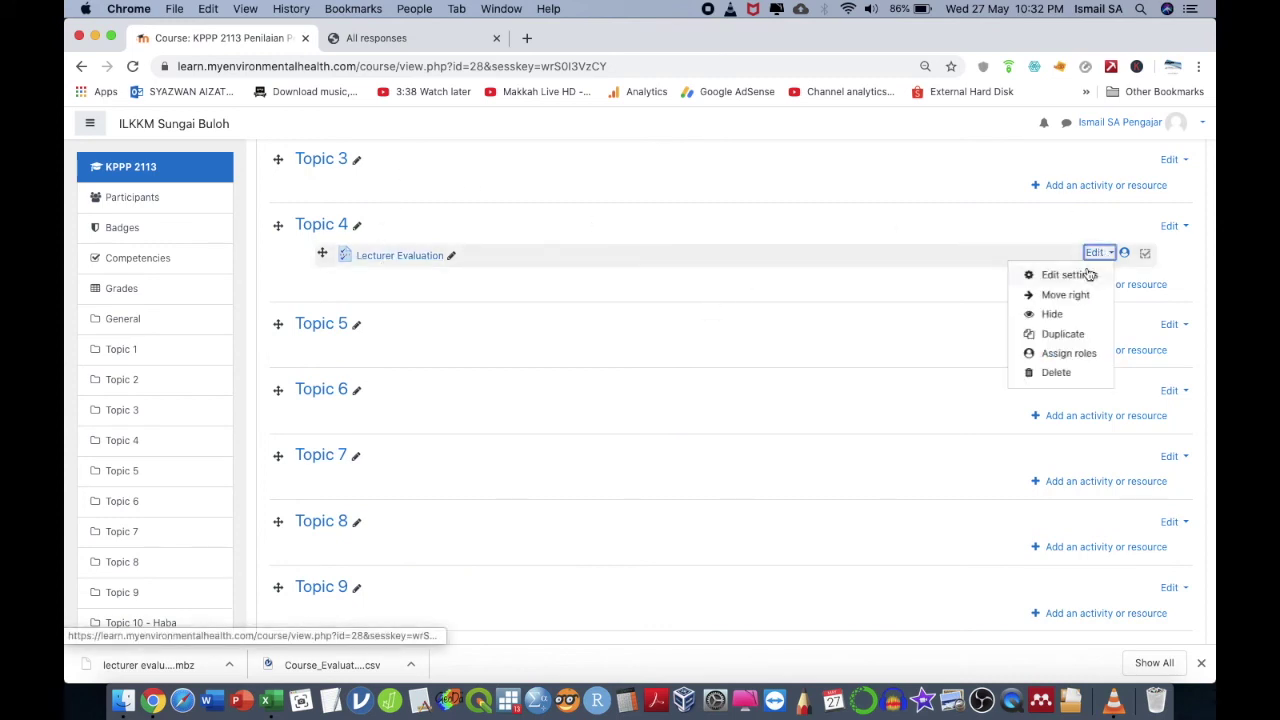
click(1063, 336)
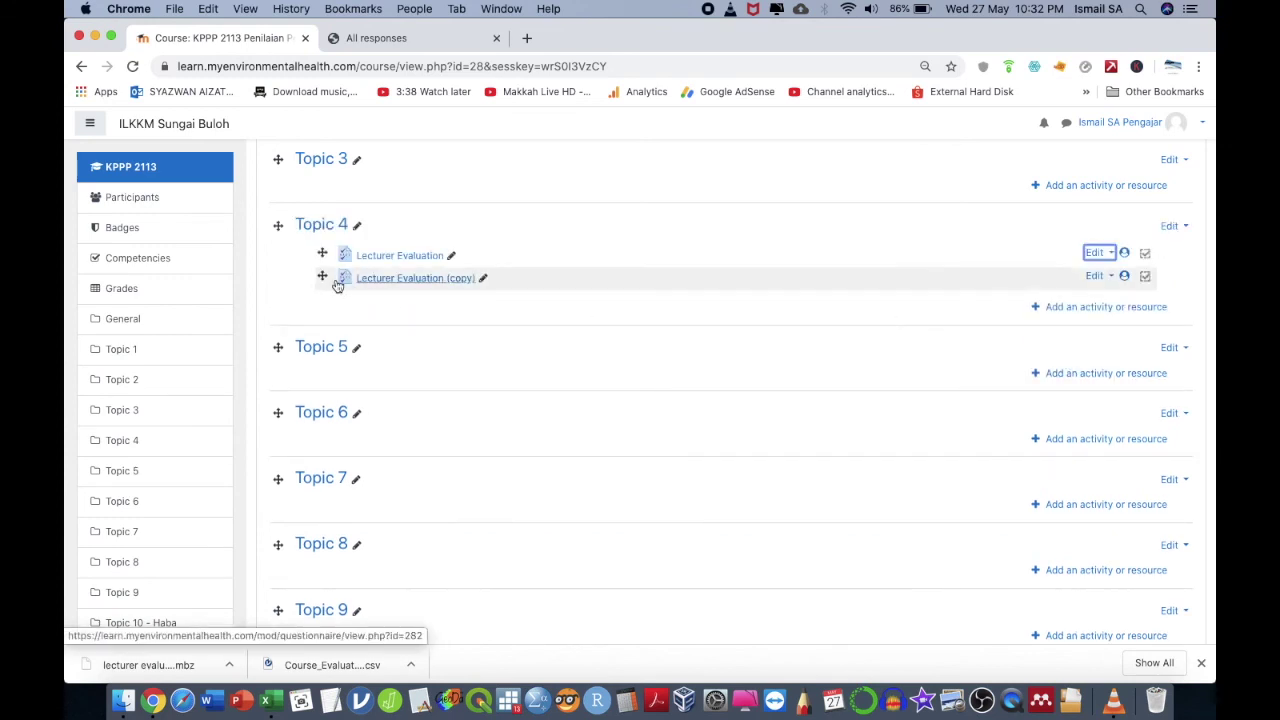
- Place Lecturer Evaluation in Topic 10 below Nota Haba and delete the duplicate copy
drag(322, 277, 333, 180)
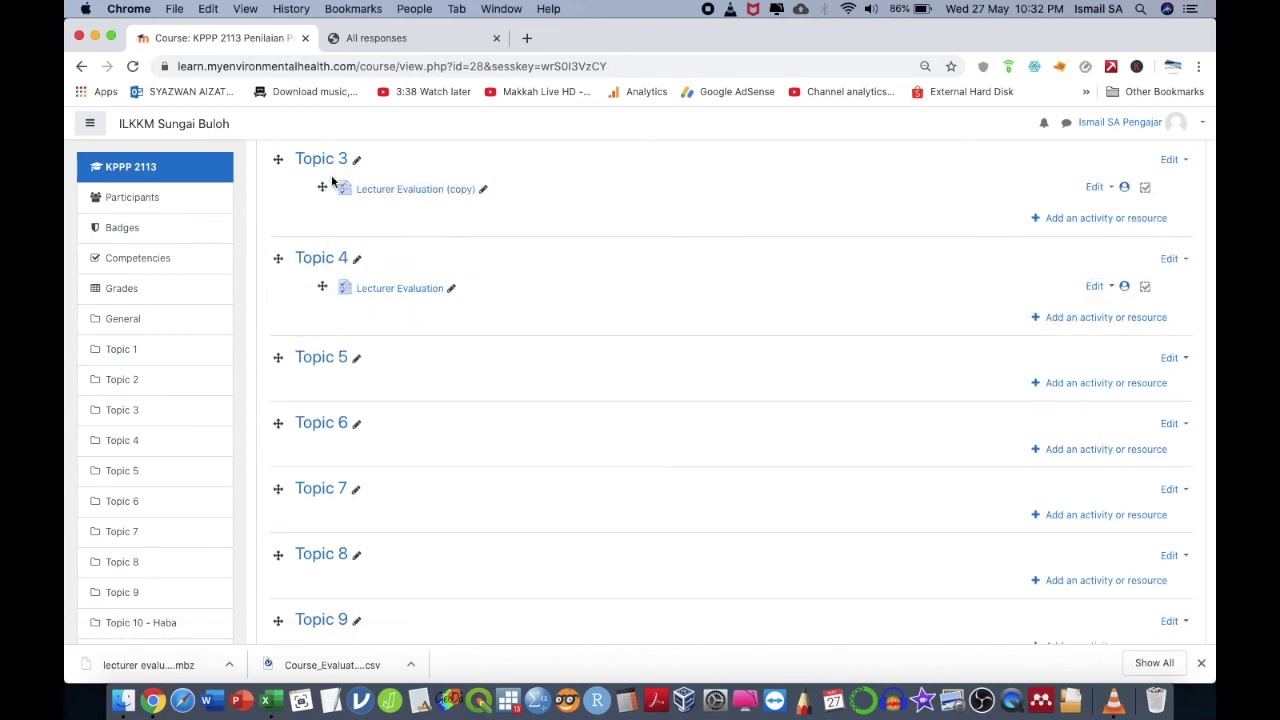
drag(321, 286, 329, 566)
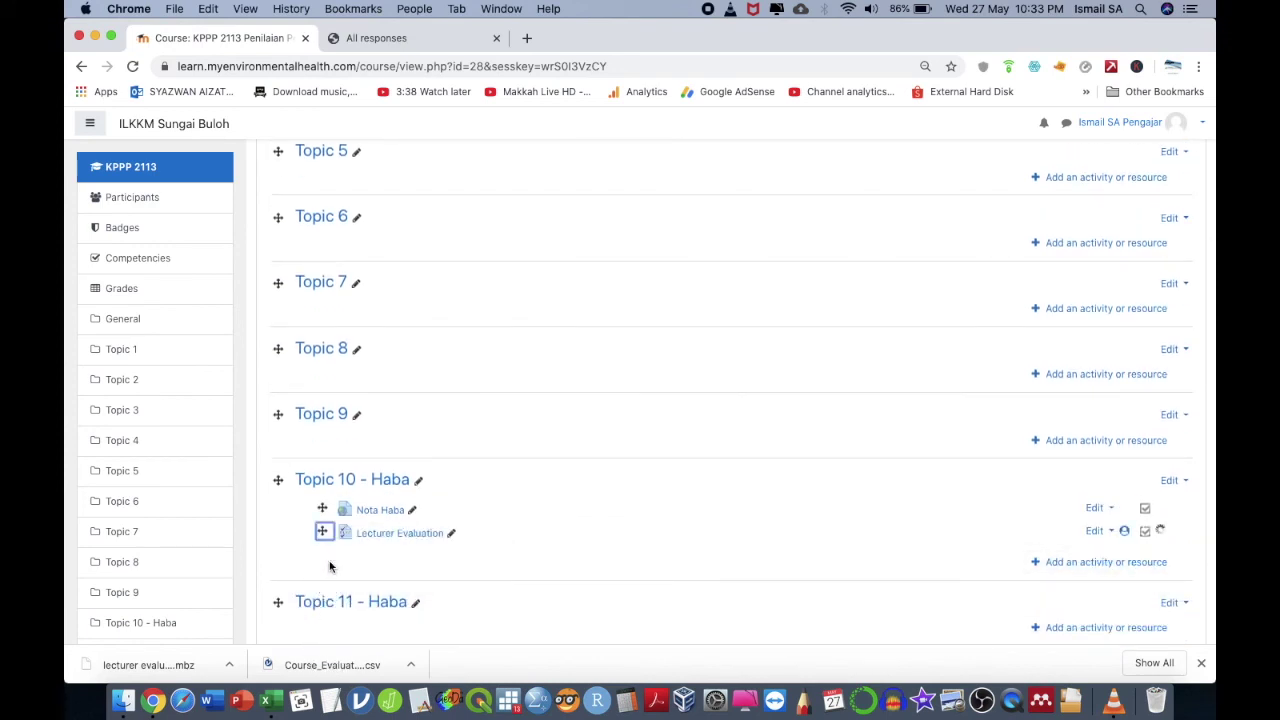
scroll(423, 403, up, 5)
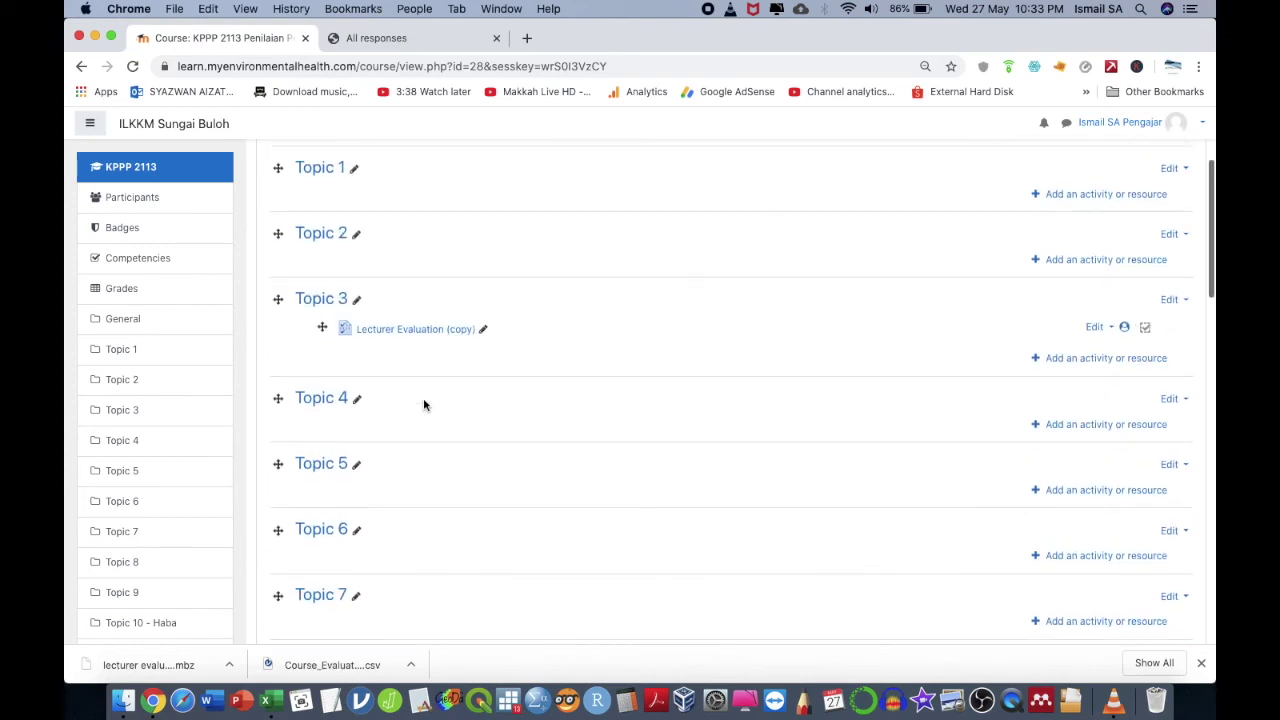
click(1094, 327)
click(1052, 447)
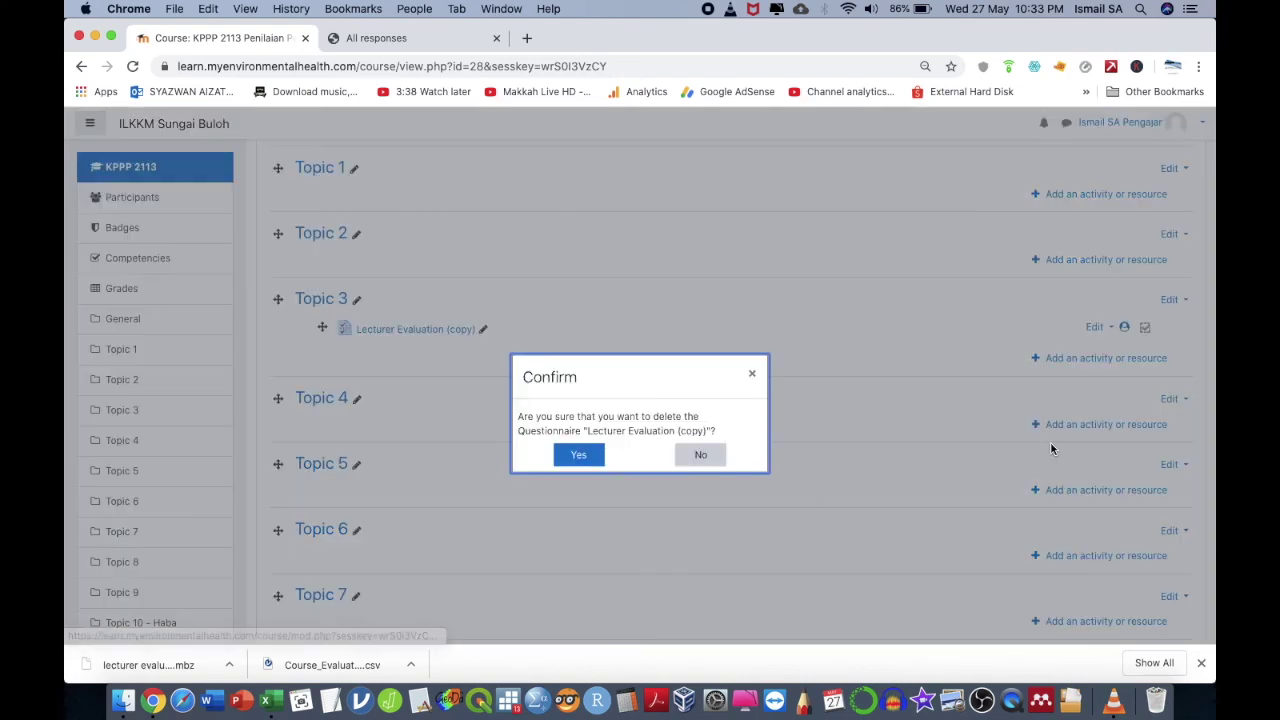
click(576, 458)
scroll(666, 514, down, 5)
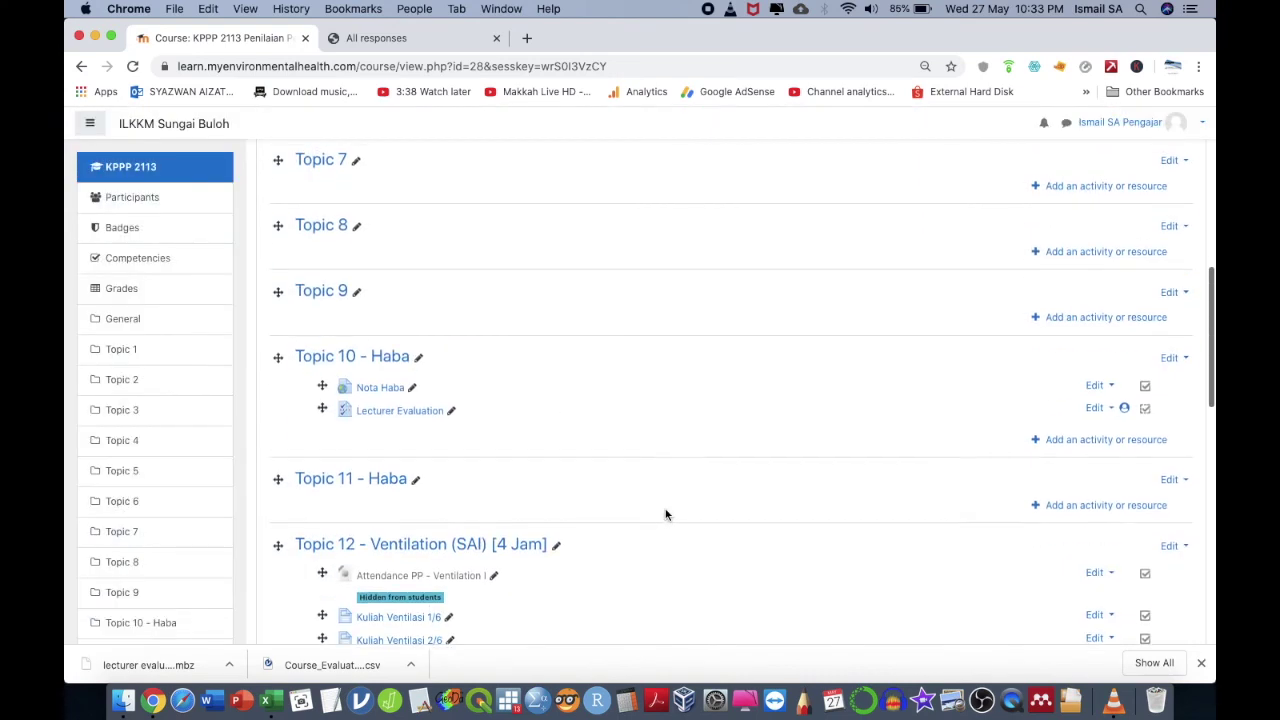
- Save Lecturer Evaluation's settings with view-all-responses left at Never and no access restrictions
click(1094, 405)
click(1069, 427)
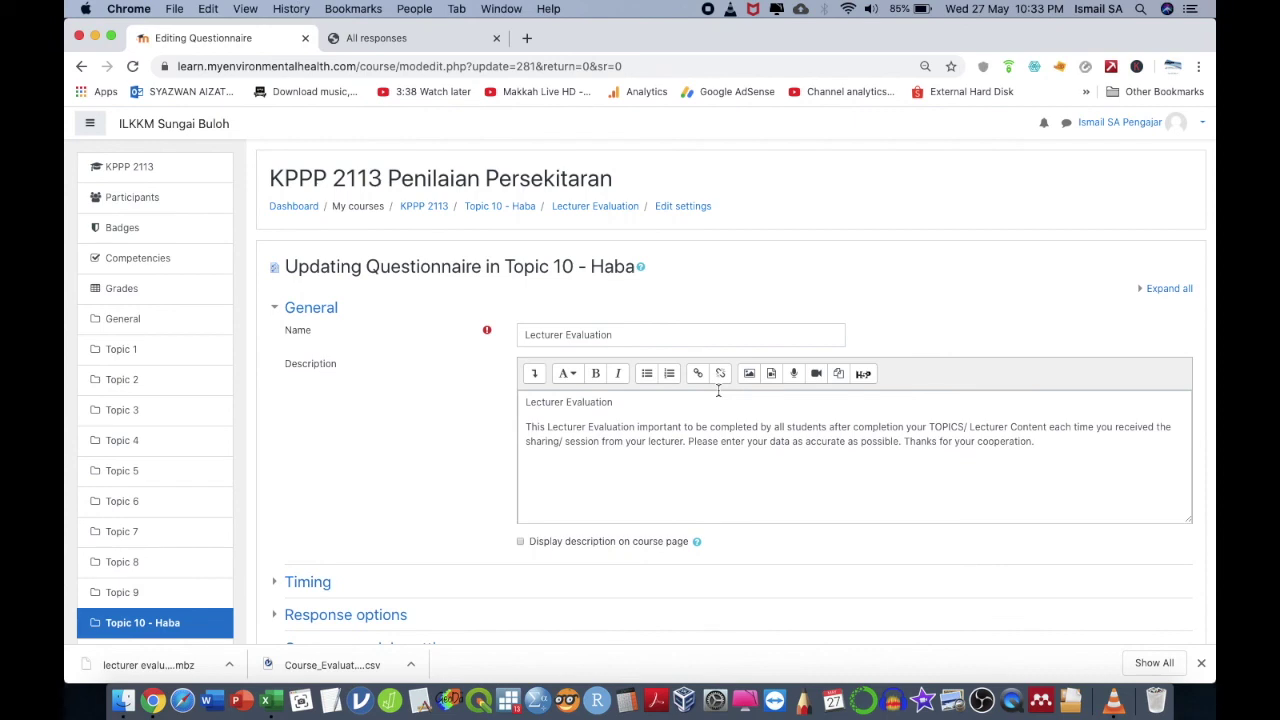
scroll(718, 391, down, 5)
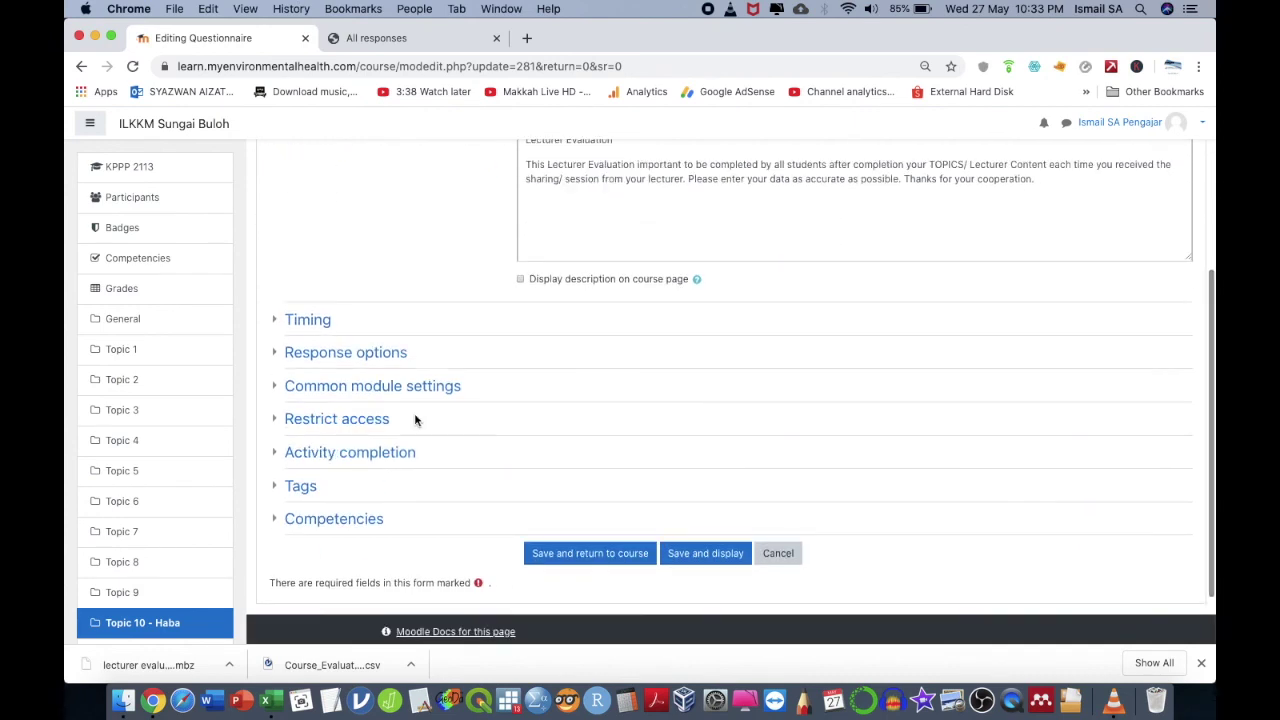
click(281, 358)
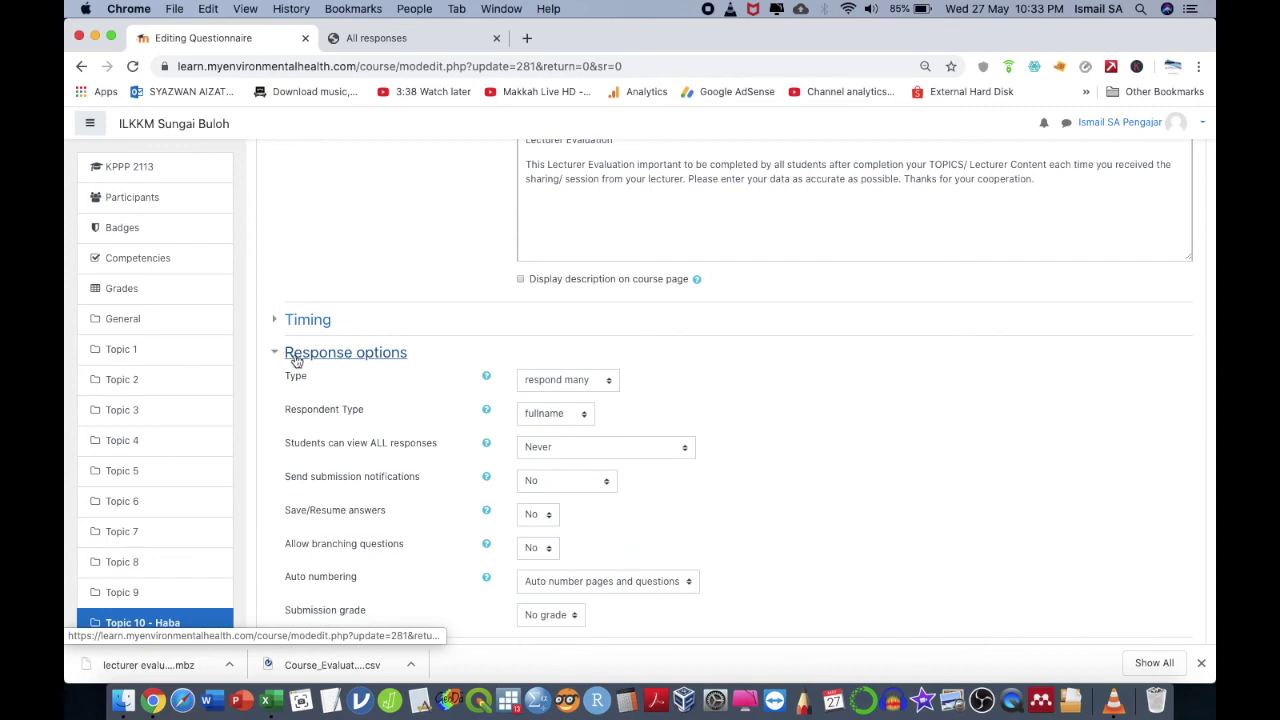
click(550, 453)
click(550, 447)
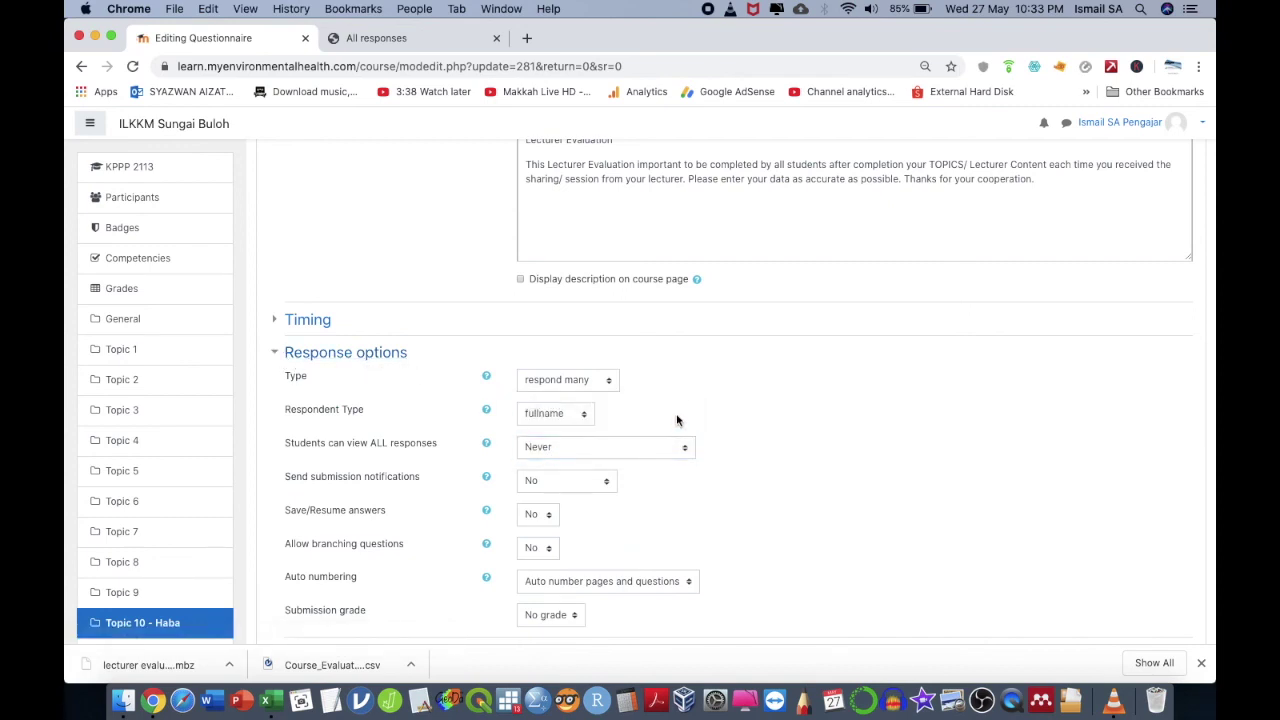
scroll(676, 420, down, 5)
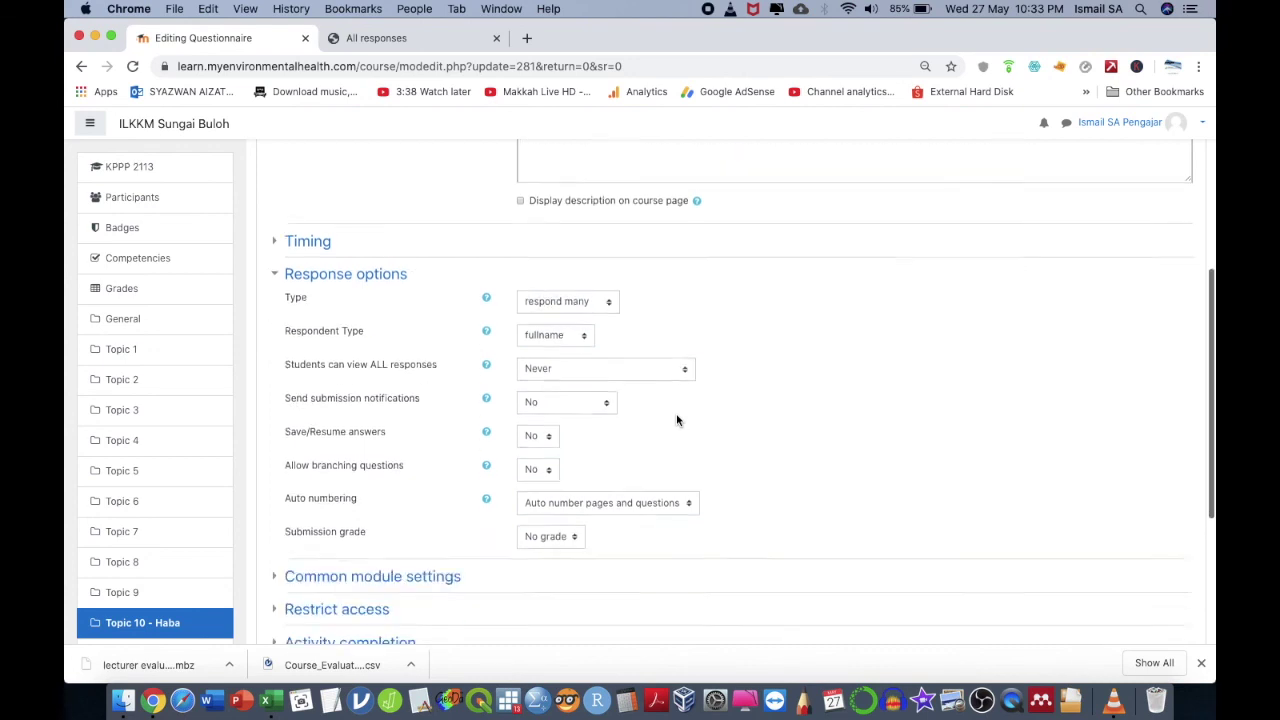
click(371, 360)
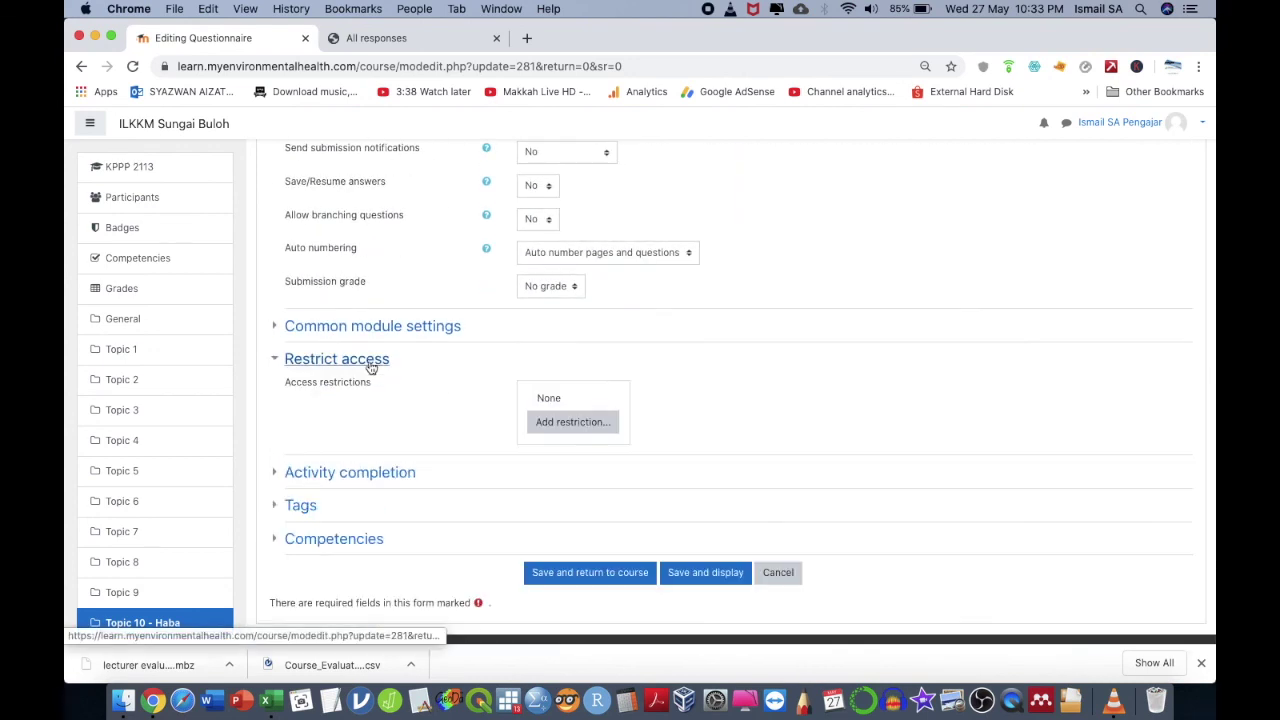
click(719, 580)
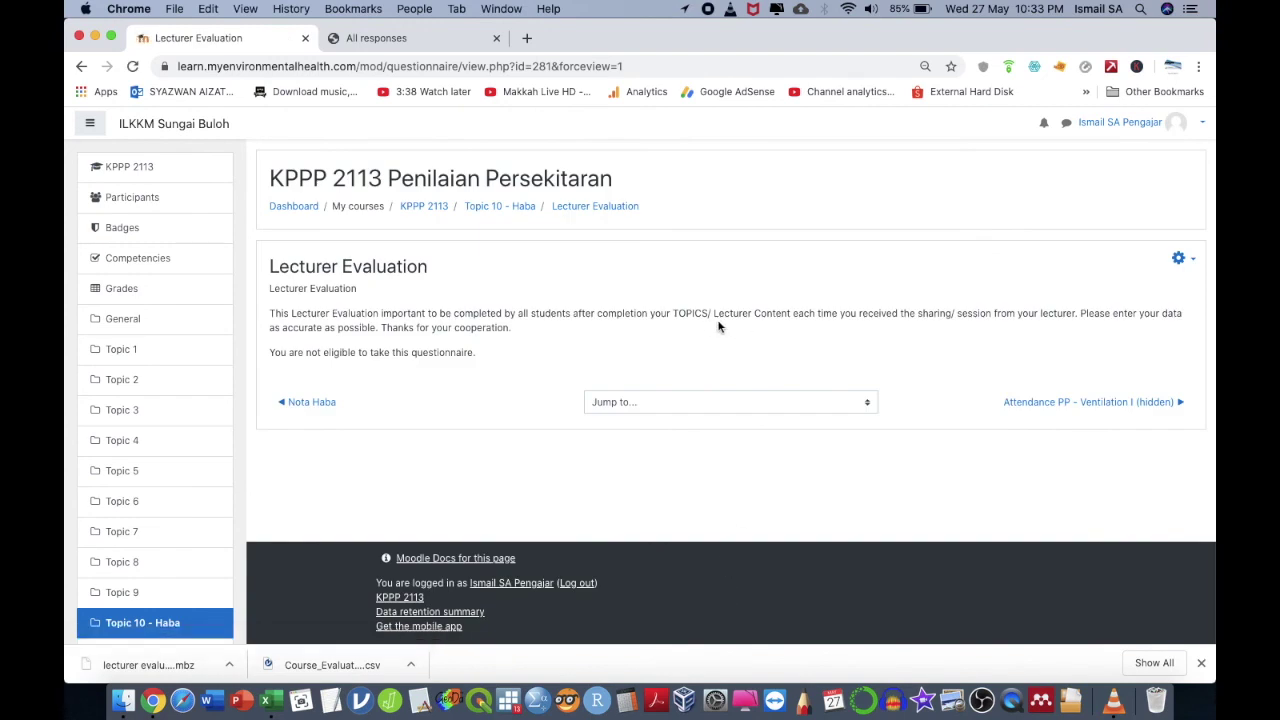
- Switch to the Student role and open the questionnaire's Answer the questions form
click(1177, 122)
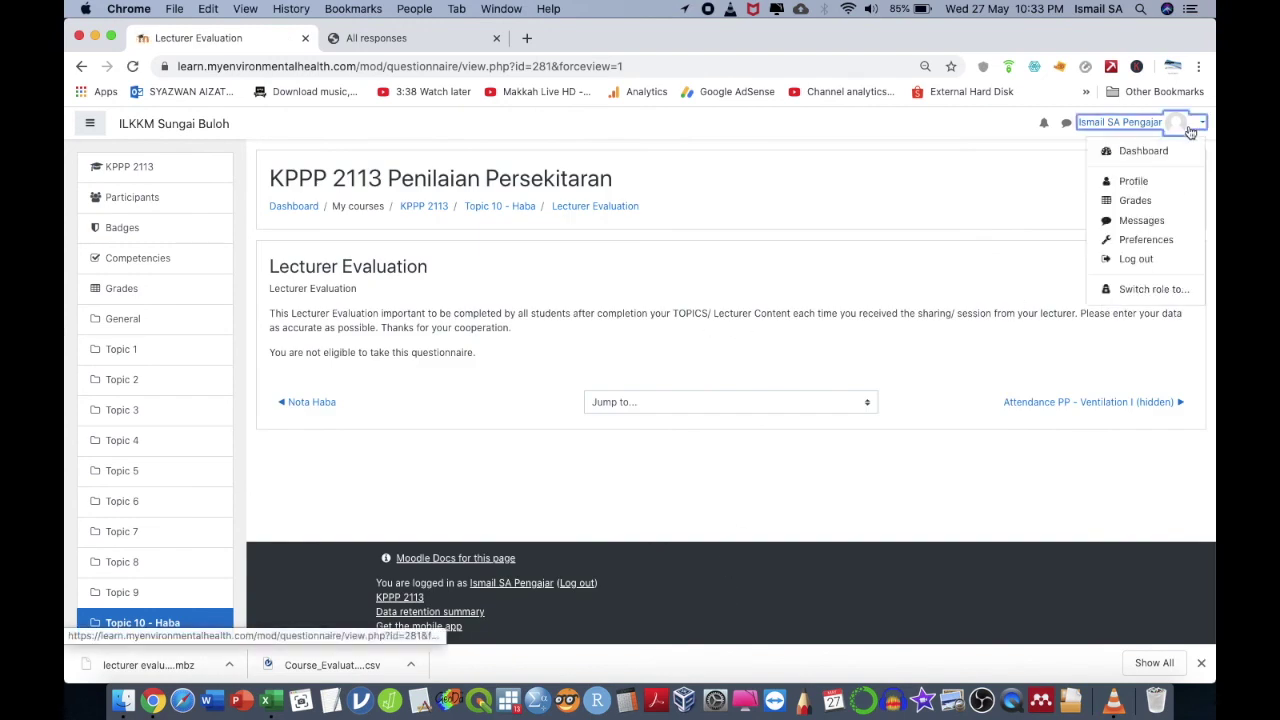
click(1148, 286)
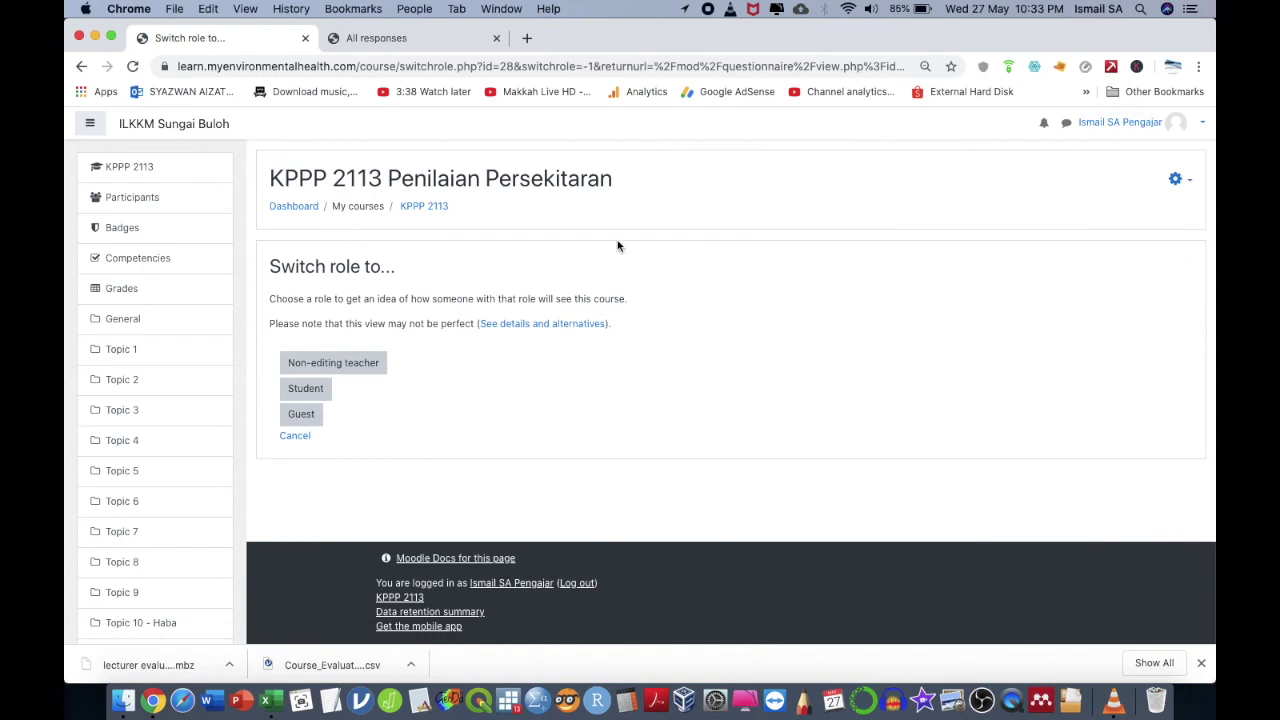
click(325, 389)
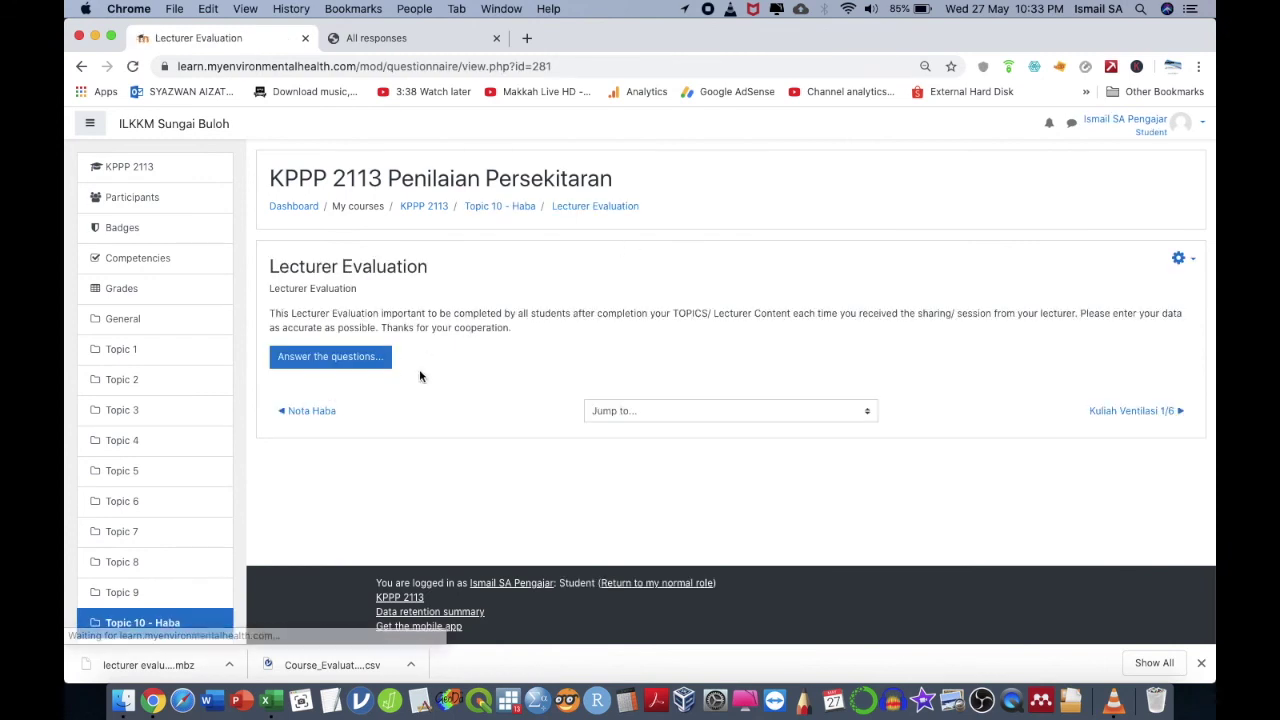
click(378, 362)
- Review the questionnaire form as a student, then return to KPPP 2113 and the Dashboard
scroll(500, 430, down, 5)
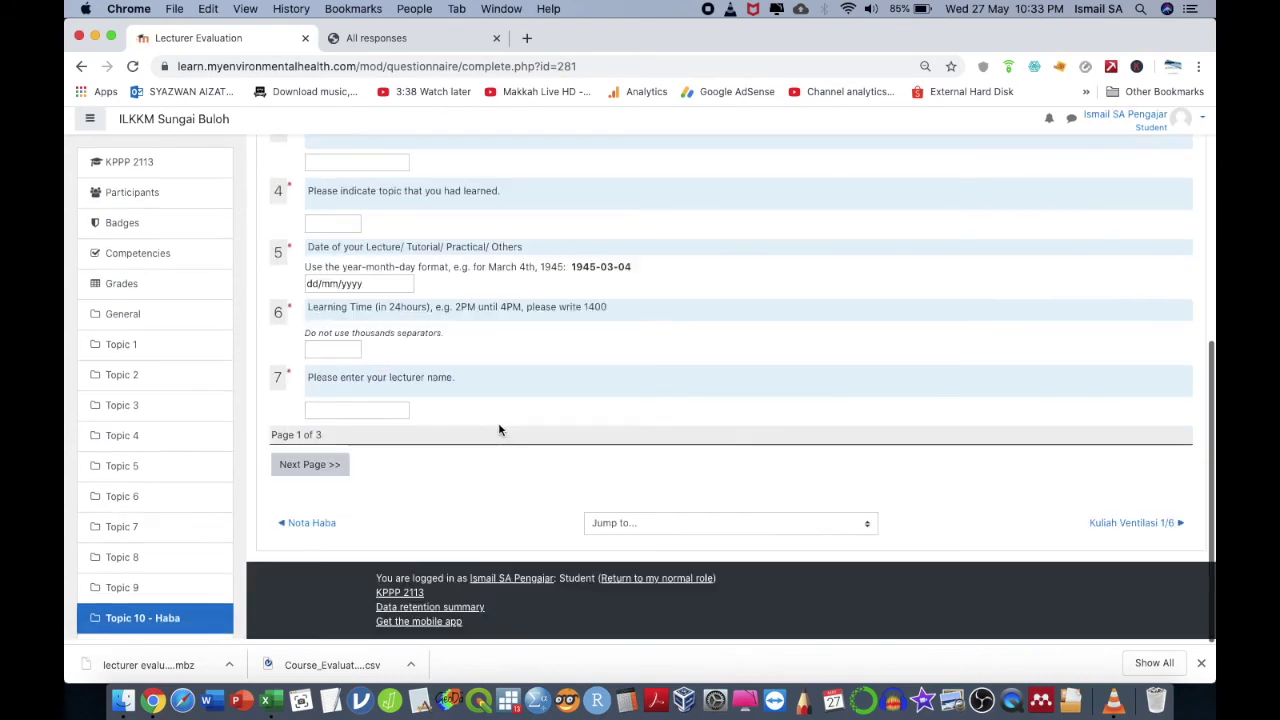
scroll(500, 430, up, 3)
scroll(500, 430, down, 3)
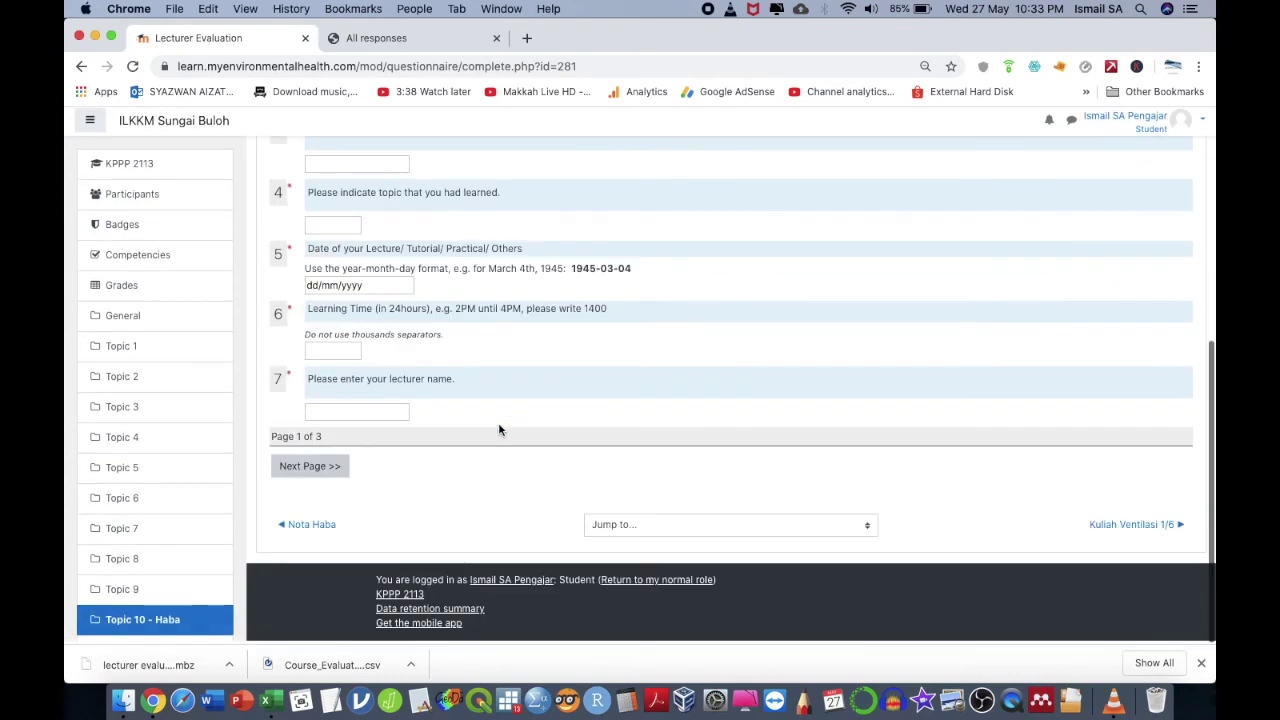
scroll(500, 429, up, 5)
scroll(500, 429, down, 2)
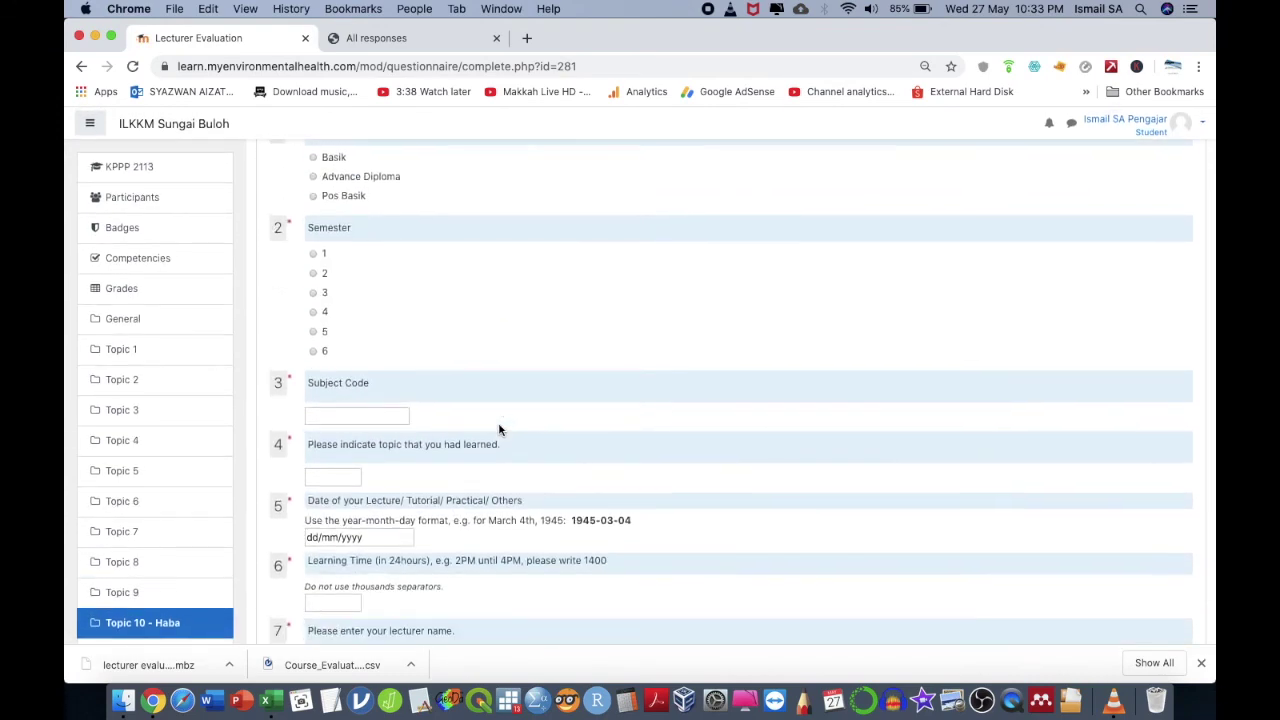
scroll(500, 430, up, 3)
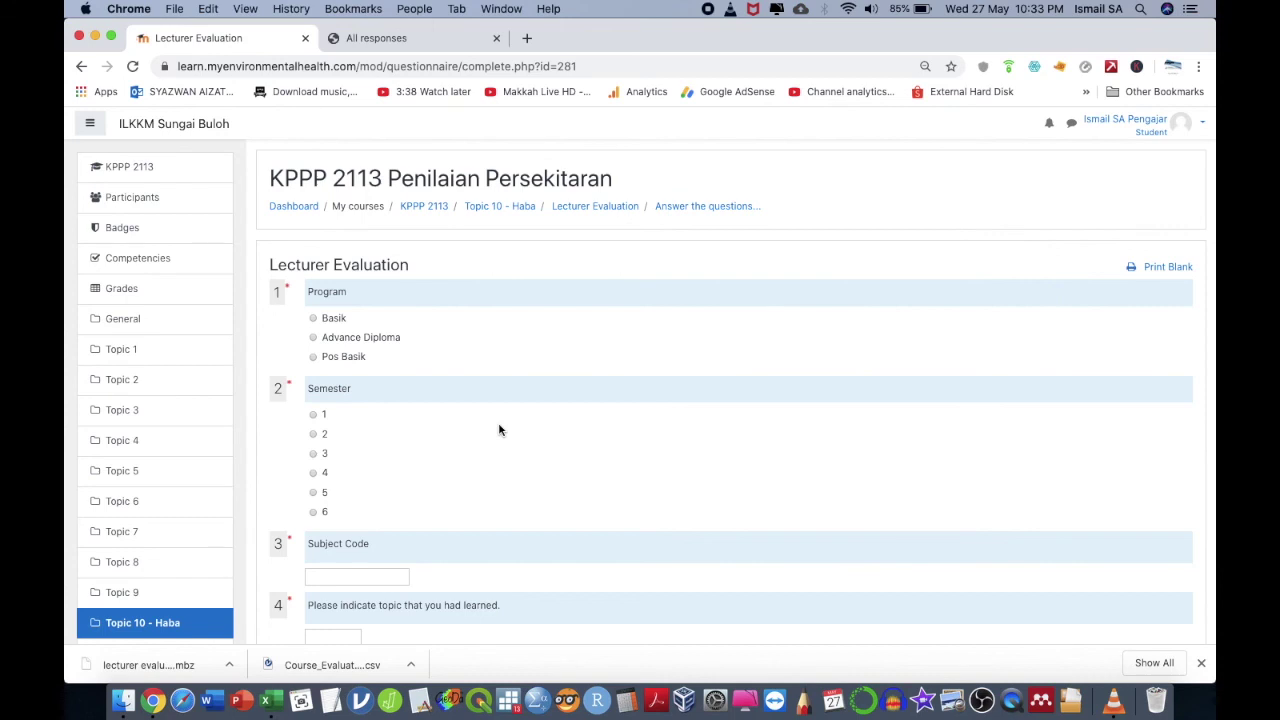
click(182, 172)
click(214, 123)
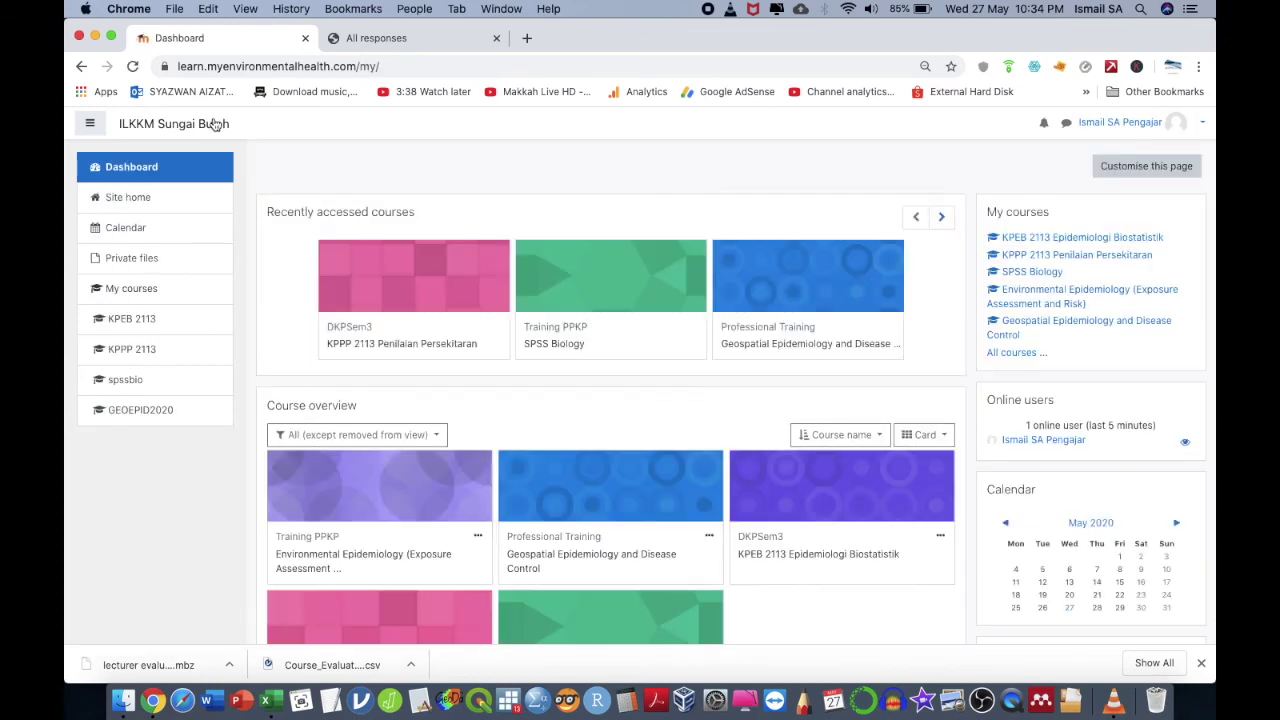